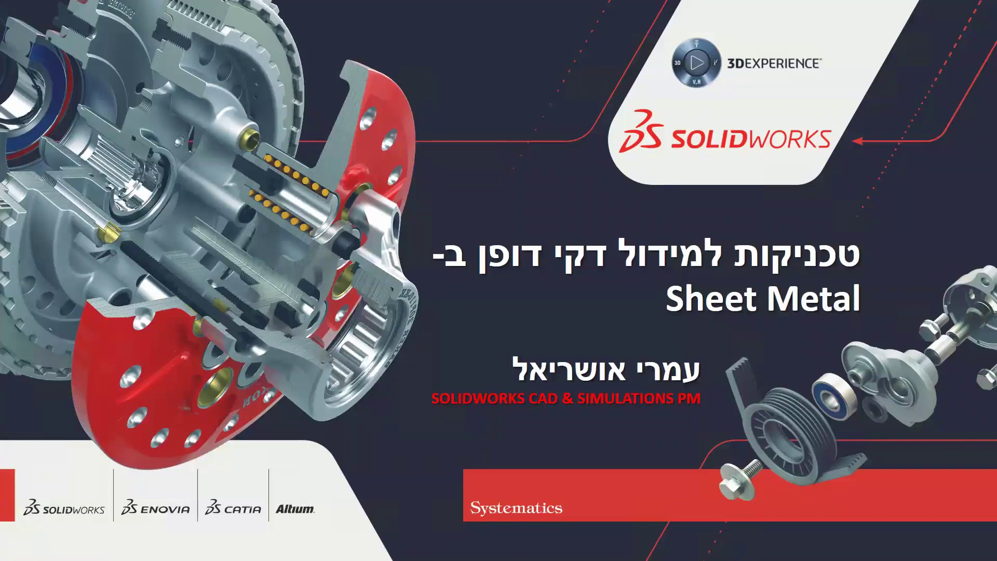
- Advance the slideshow to the slide showing the five SOLIDWORKS course books
key(Right)
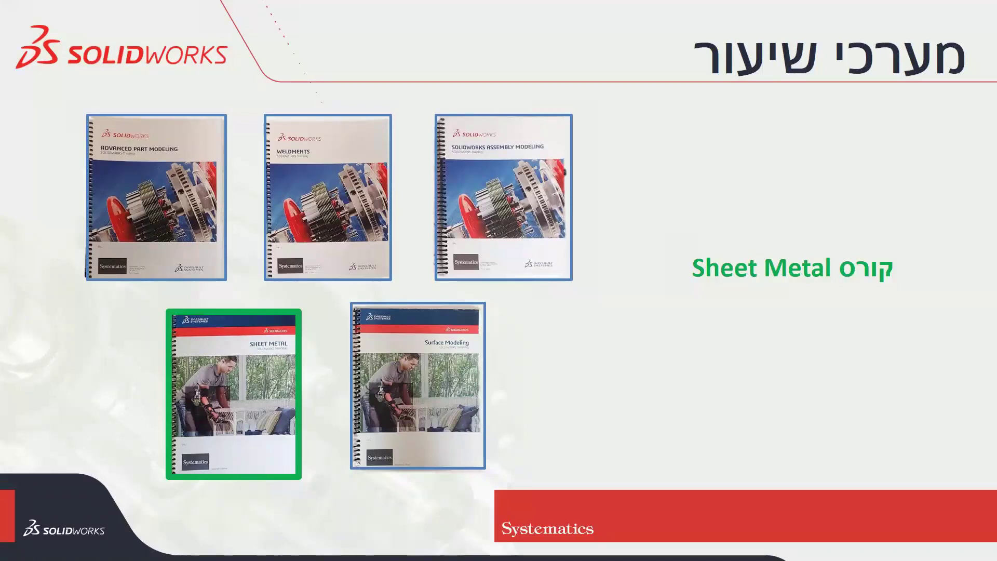
- Advance past the topics slide to the learn-from-home slide, then exit the slideshow
click(410, 254)
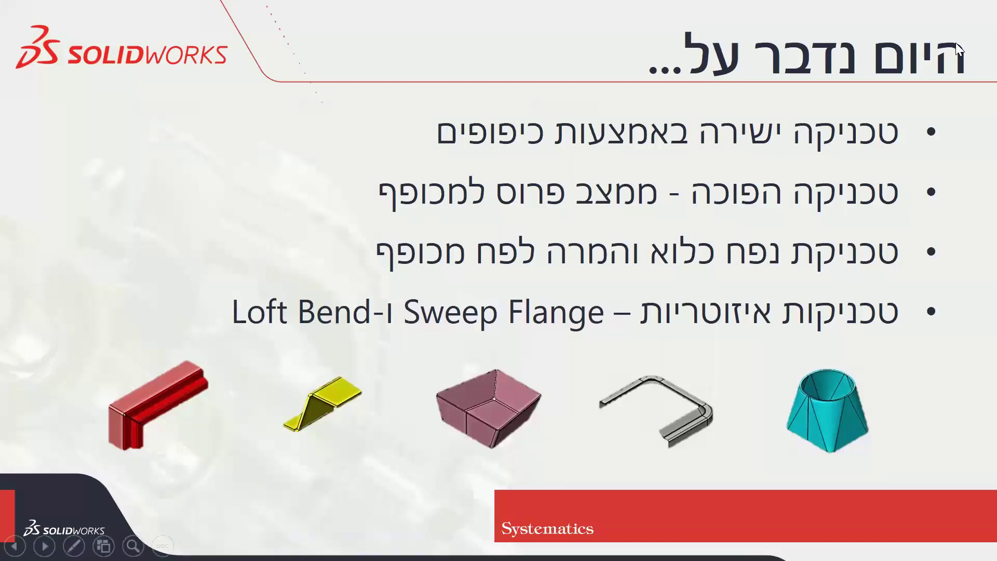
click(919, 97)
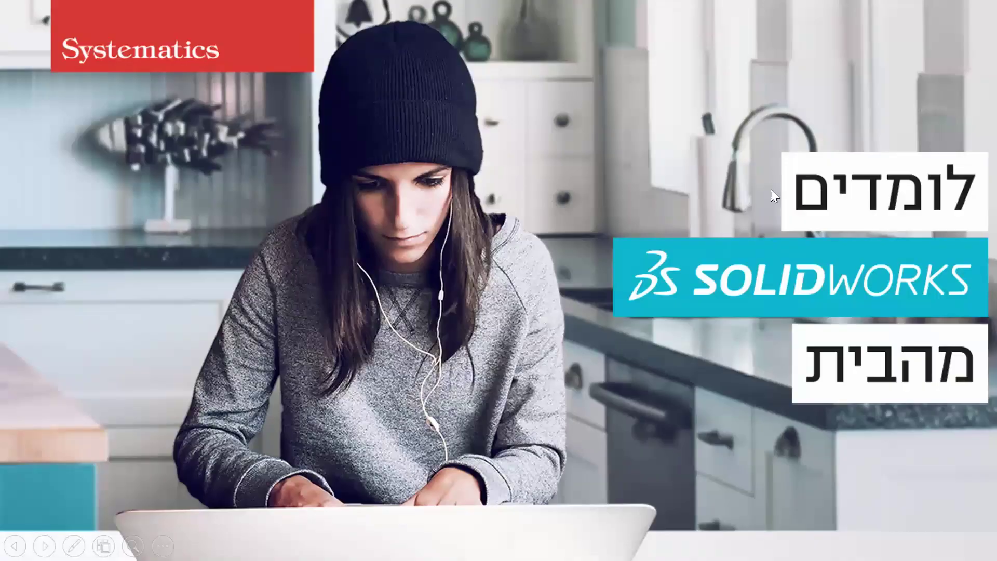
key(Escape)
mouse_move(681, 546)
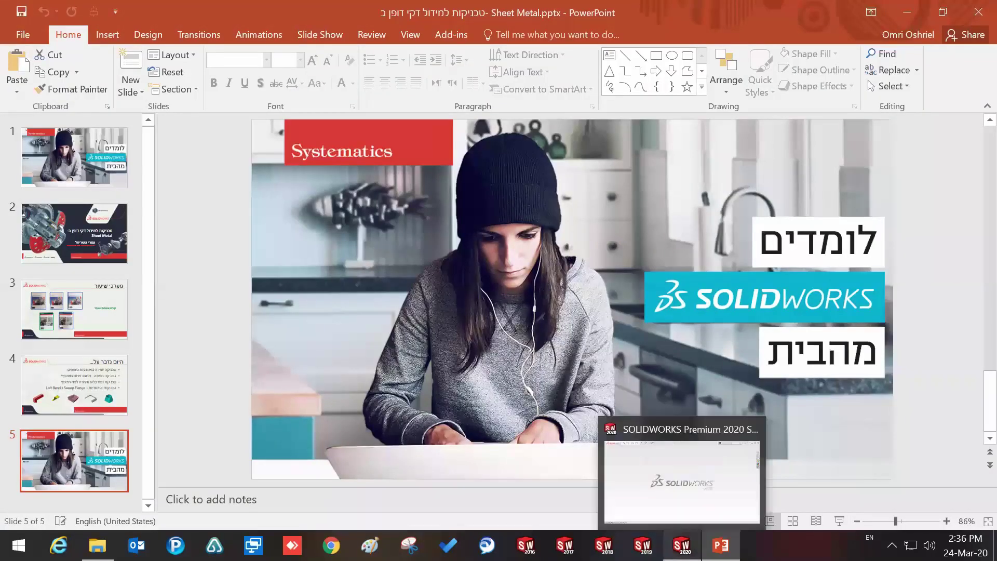
- Switch to SOLIDWORKS and browse the recent sheet-metal parts in the Welcome window
click(681, 546)
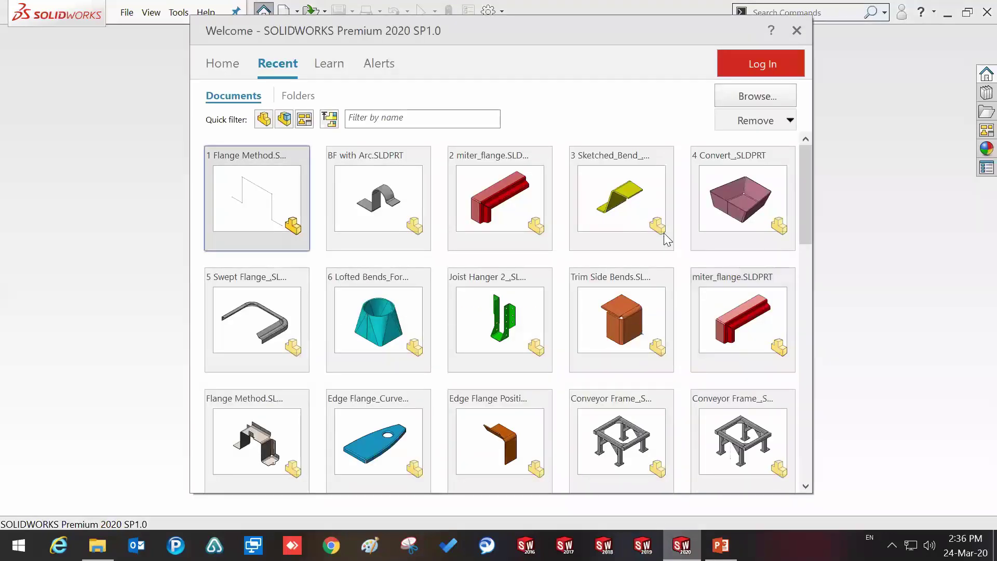
mouse_move(742, 198)
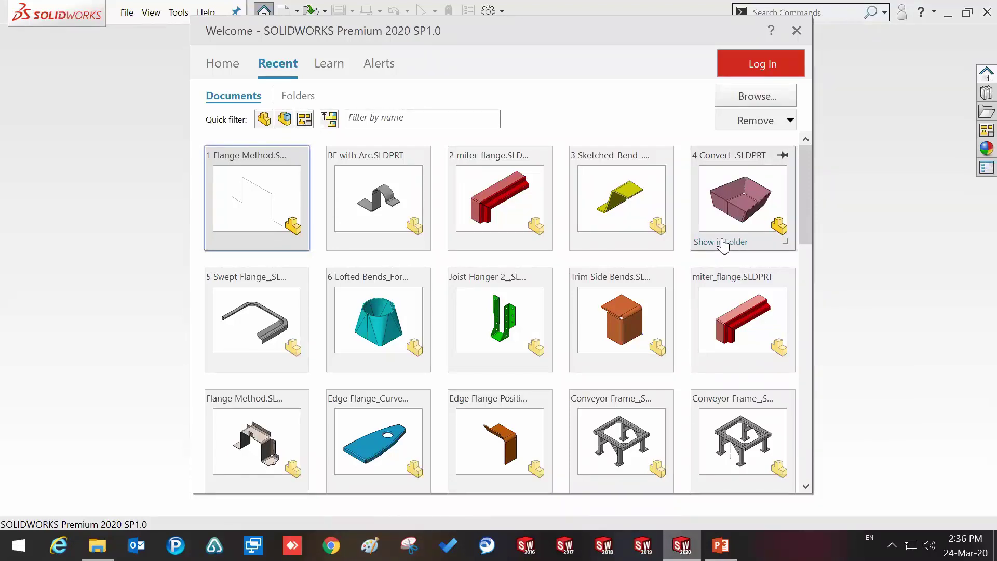
scroll(719, 251, down, 2)
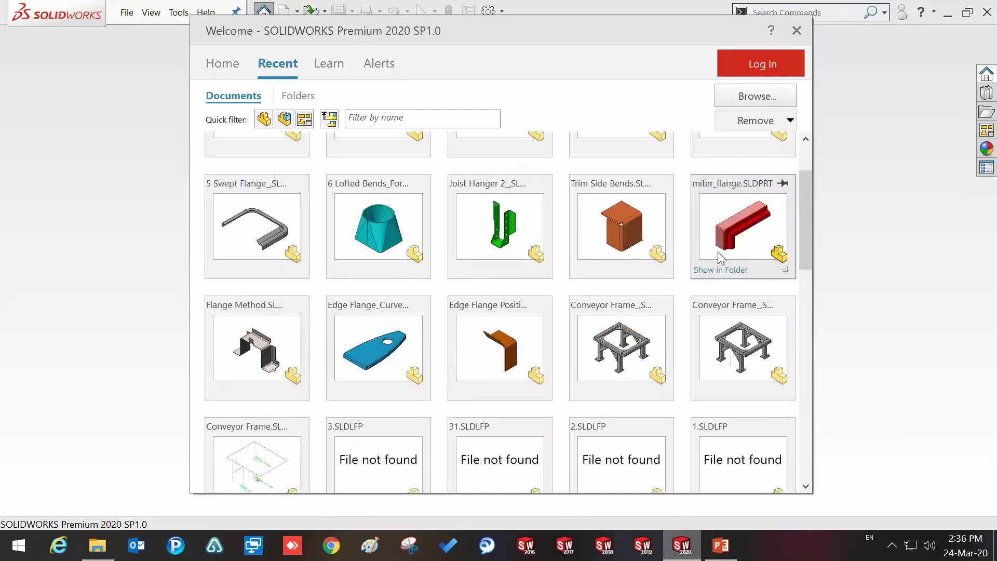
scroll(718, 252, down, 3)
scroll(717, 253, down, 3)
scroll(717, 257, down, 3)
scroll(717, 254, down, 3)
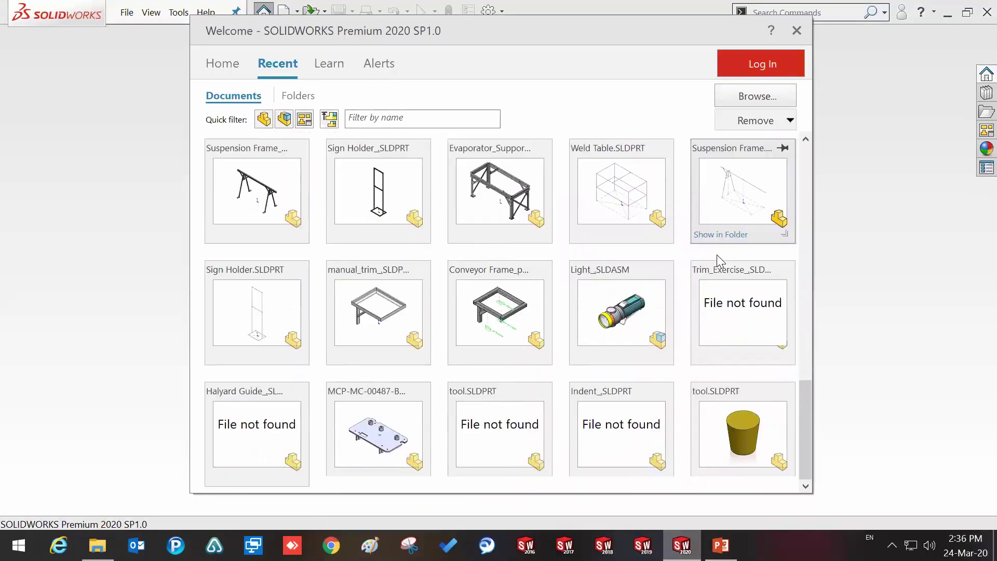
scroll(717, 254, up, 3)
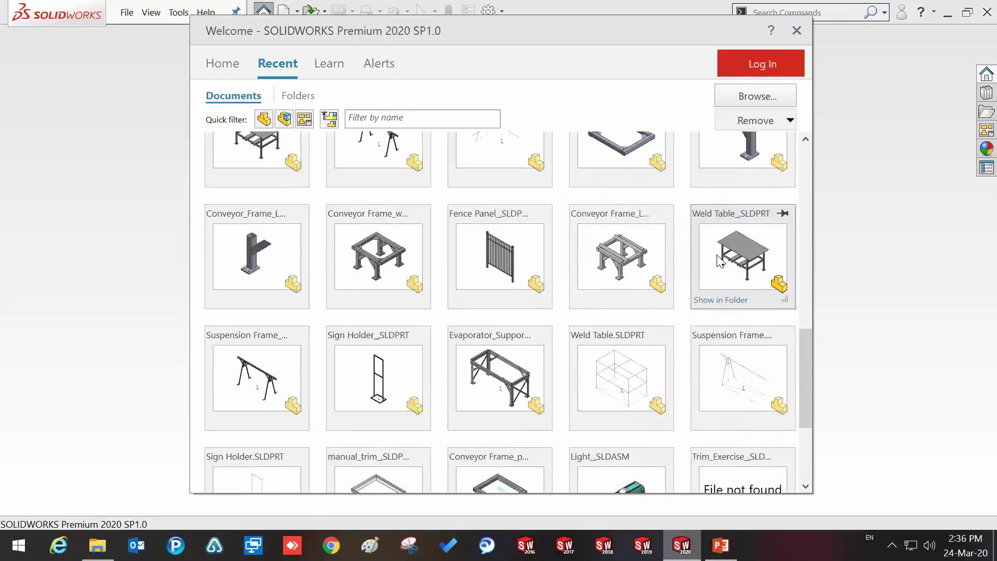
scroll(720, 261, up, 5)
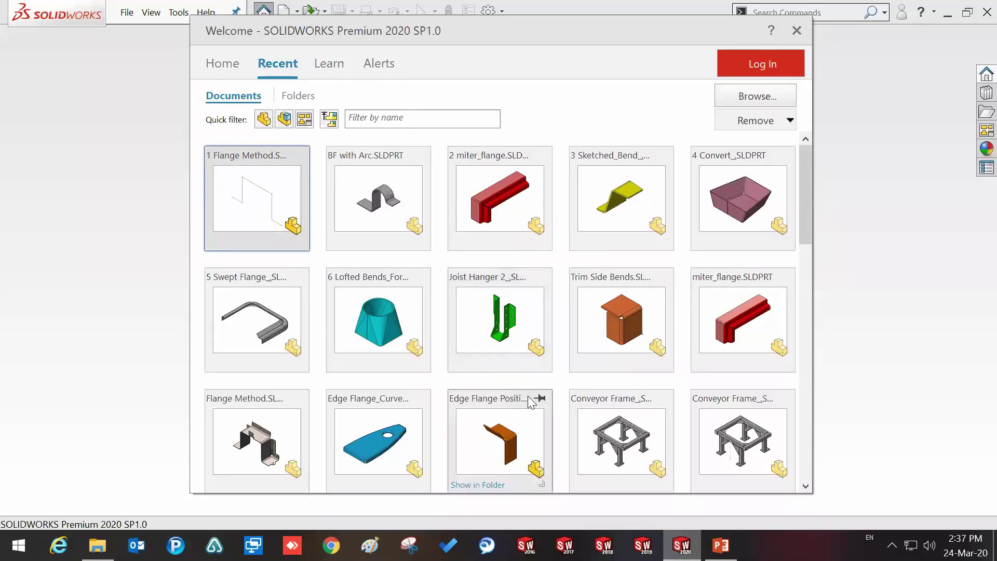
- Pin lesson parts 1–5 in Recent Documents, then open 1 Flange Method.SLDPRT
mouse_move(499, 436)
click(540, 398)
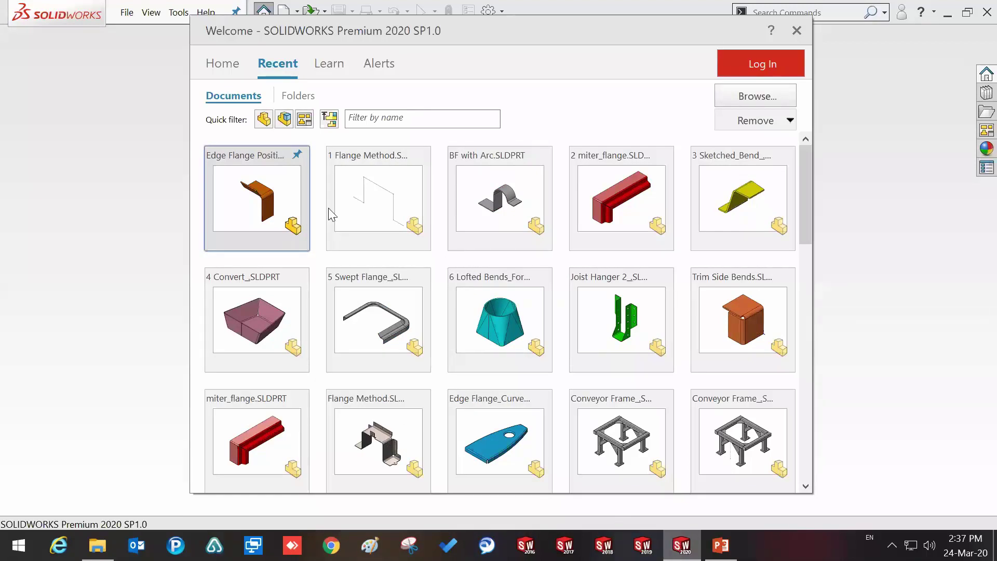
mouse_move(418, 159)
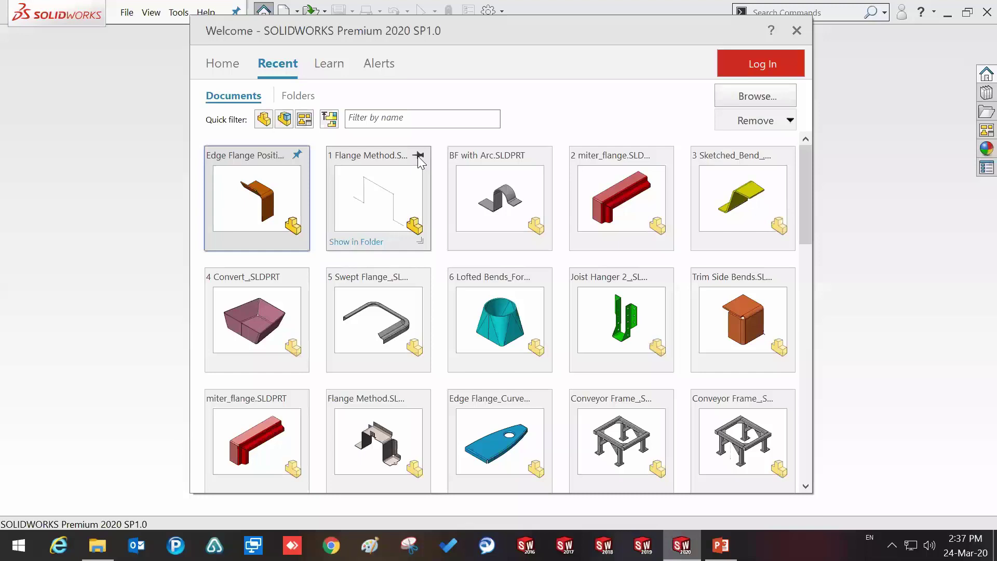
click(418, 157)
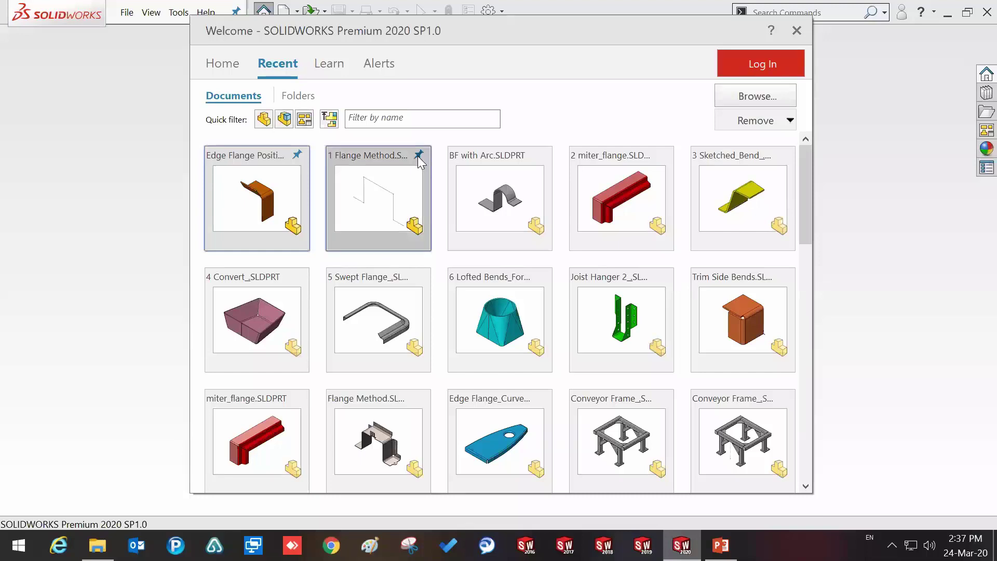
click(298, 155)
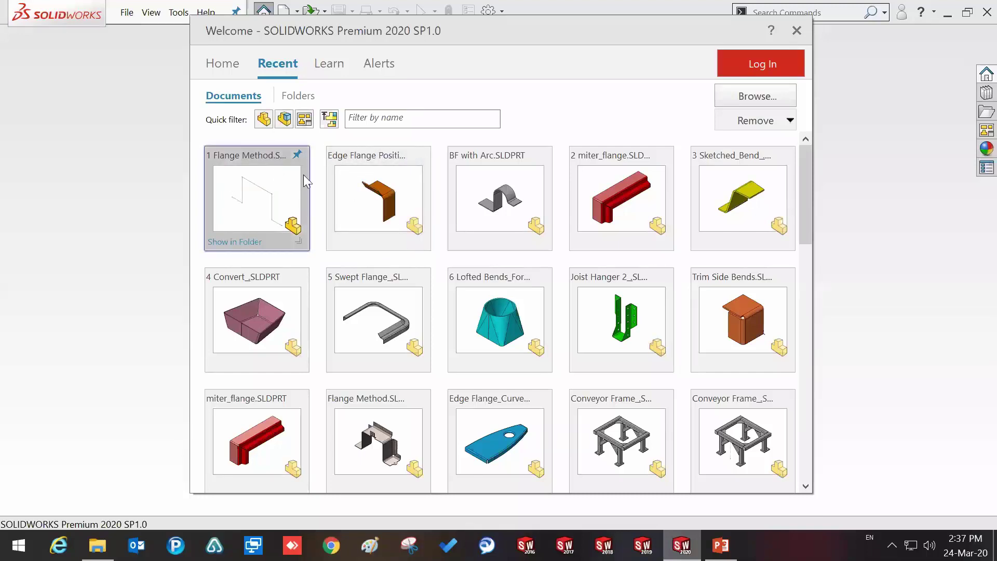
click(660, 154)
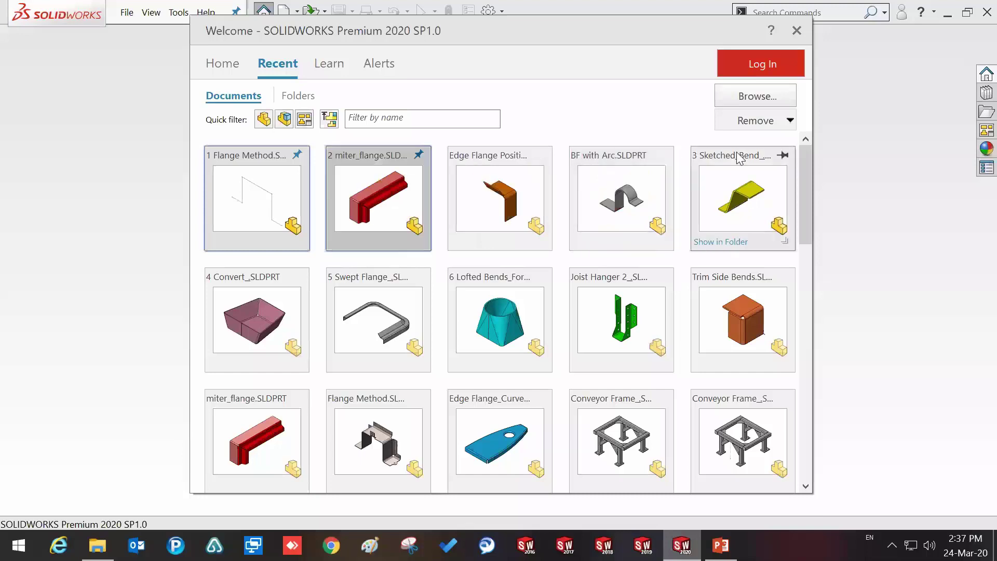
click(783, 155)
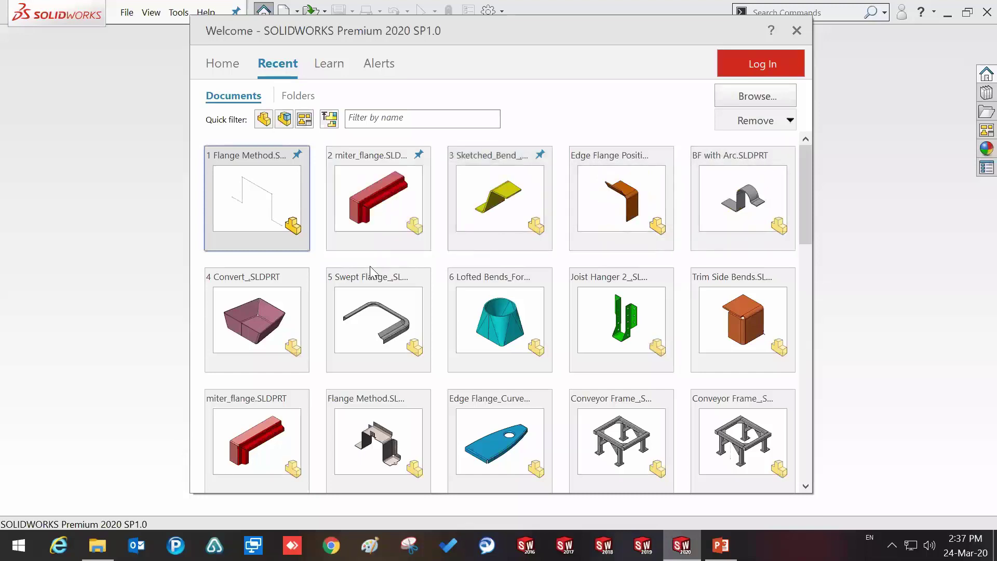
click(298, 276)
click(419, 277)
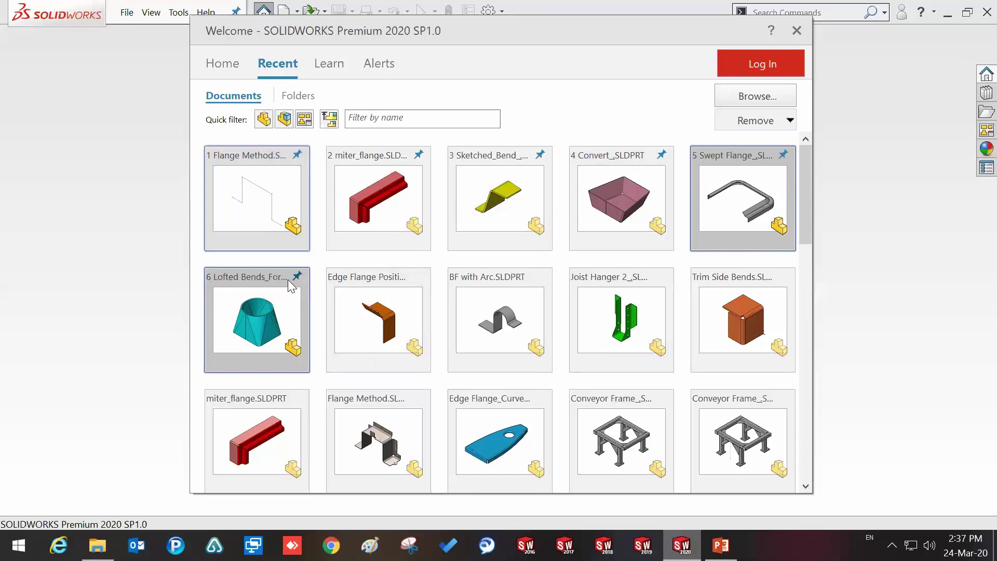
click(262, 210)
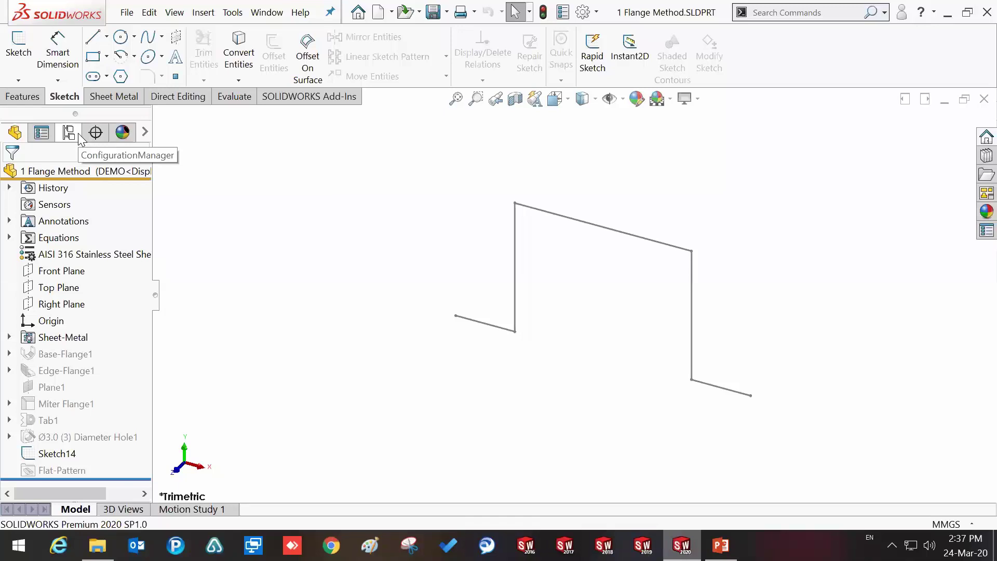
- Show the Sheet Metal CommandManager tools for the 1 Flange Method part
click(124, 97)
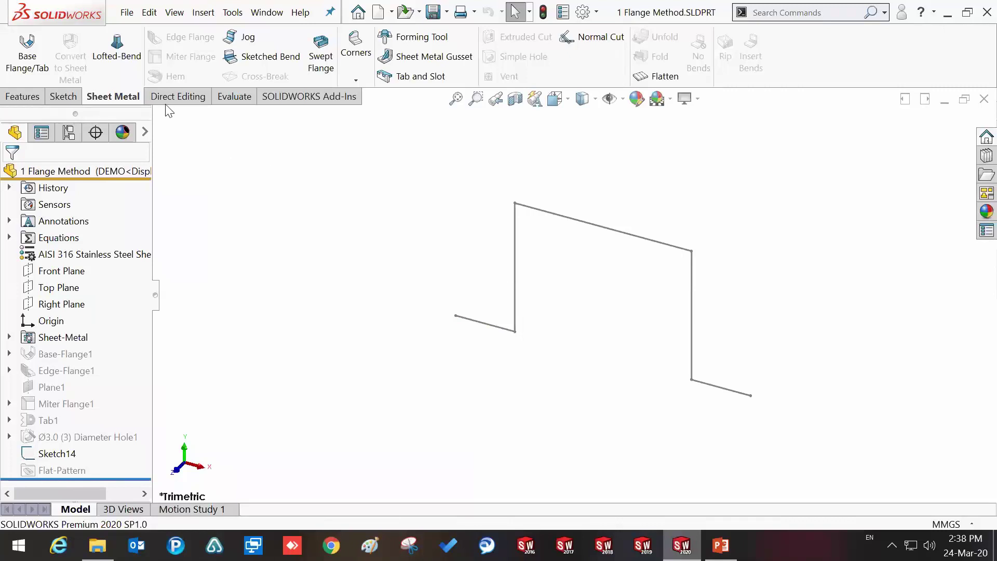
- Create Base-Flange2 from the bent-line sketch with a 36 mm depth
click(38, 55)
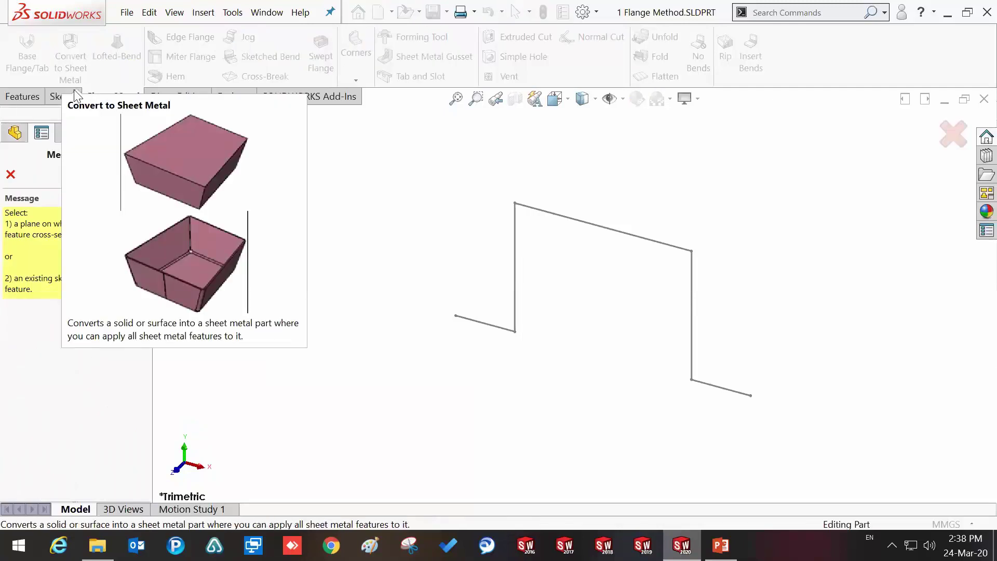
click(462, 319)
drag(581, 319, 541, 352)
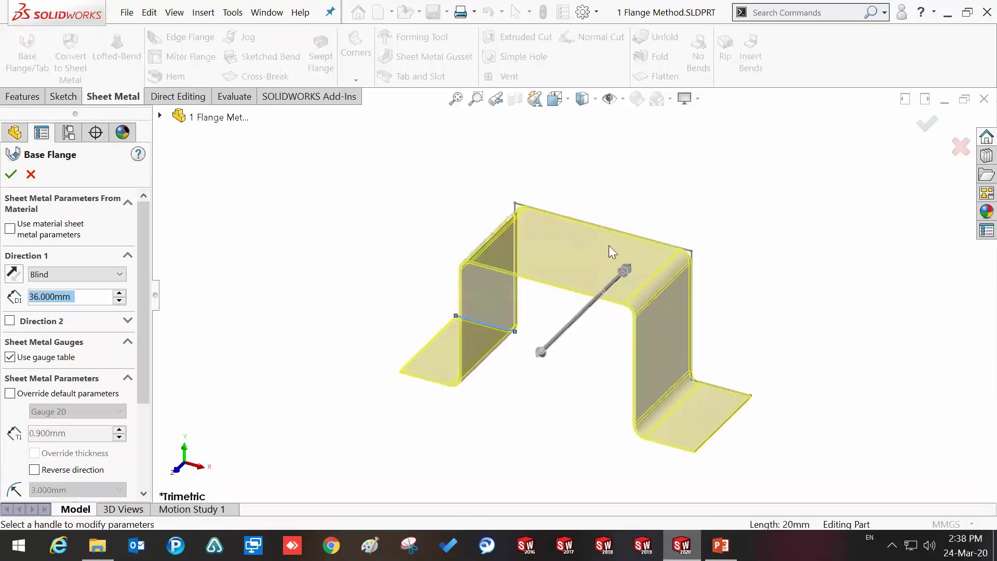
scroll(684, 273, down, 3)
scroll(662, 247, down, 2)
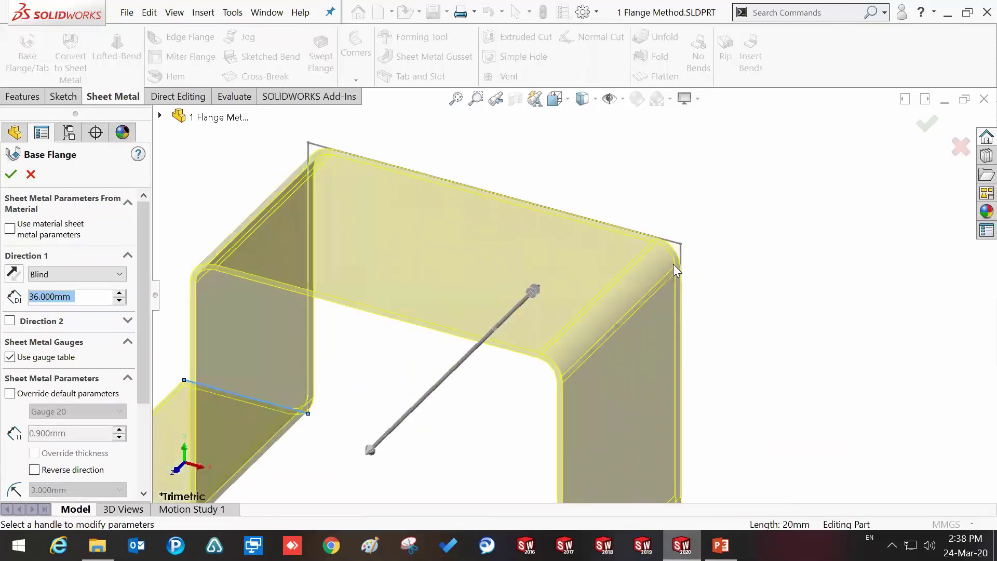
scroll(564, 284, up, 3)
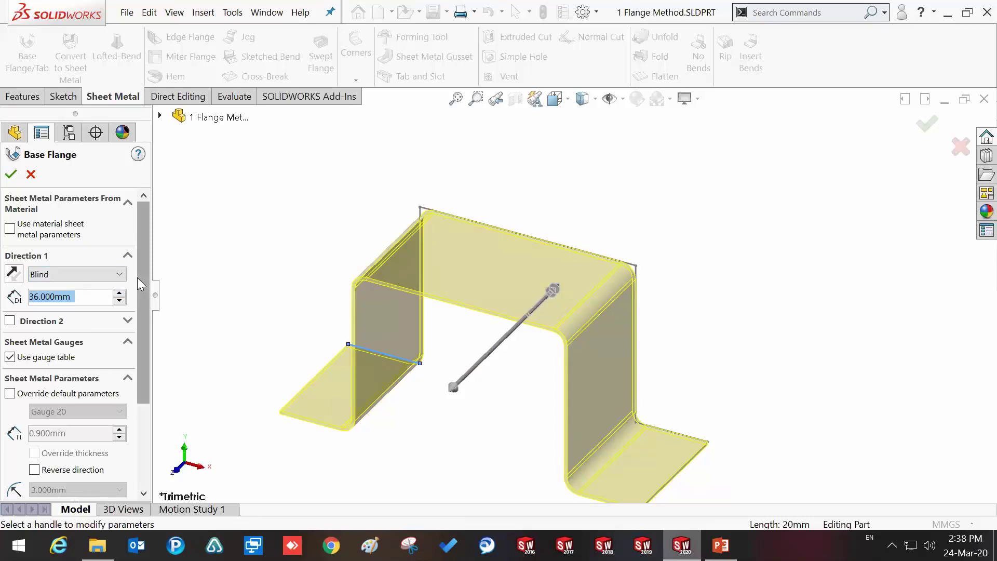
drag(137, 277, 139, 316)
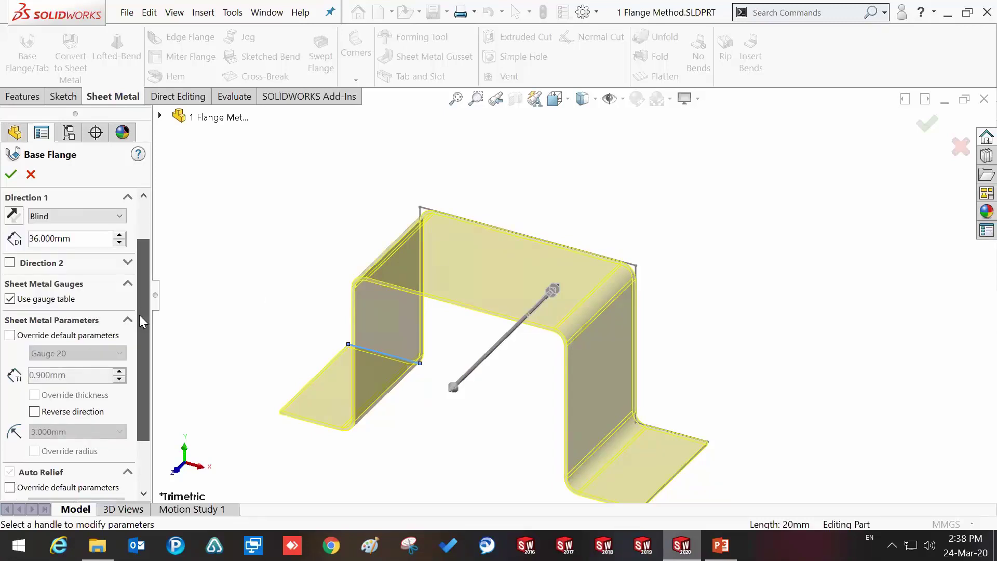
mouse_move(139, 315)
mouse_down()
mouse_move(139, 344)
mouse_move(136, 259)
mouse_move(138, 384)
mouse_up()
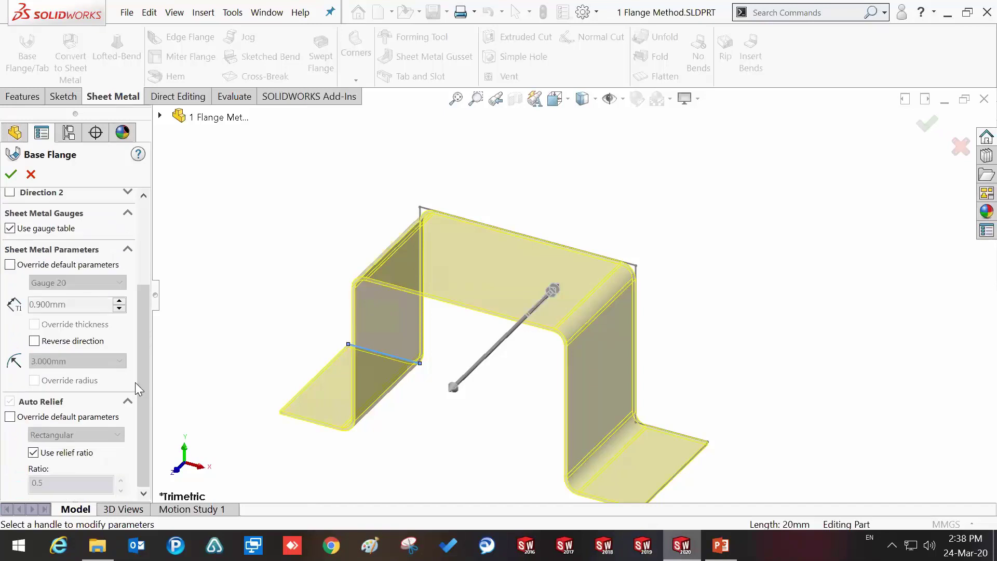
click(11, 174)
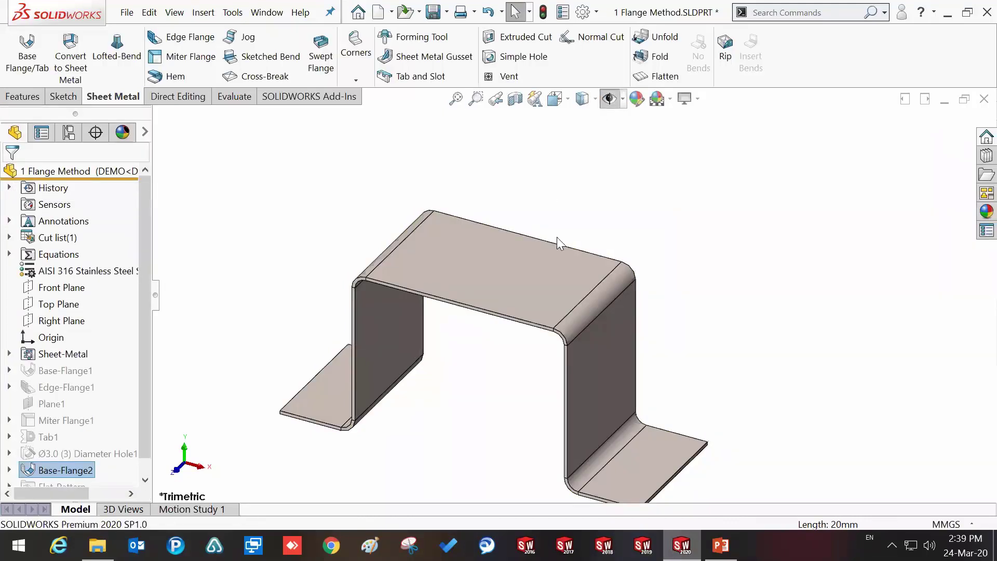
scroll(519, 283, up, 2)
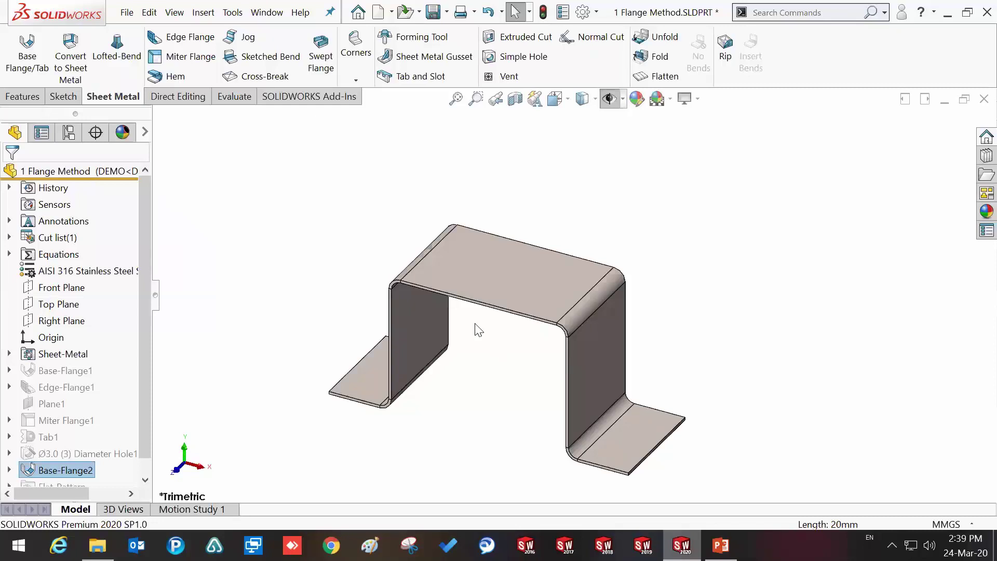
- Preview an edge flange on the top back, right and left vertical edges, angled to 105°
click(204, 44)
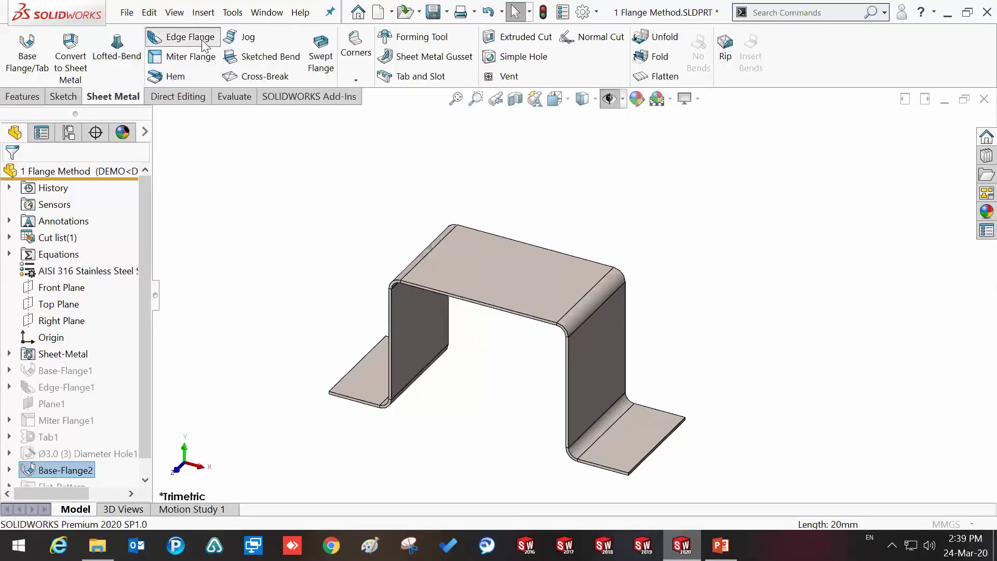
click(526, 243)
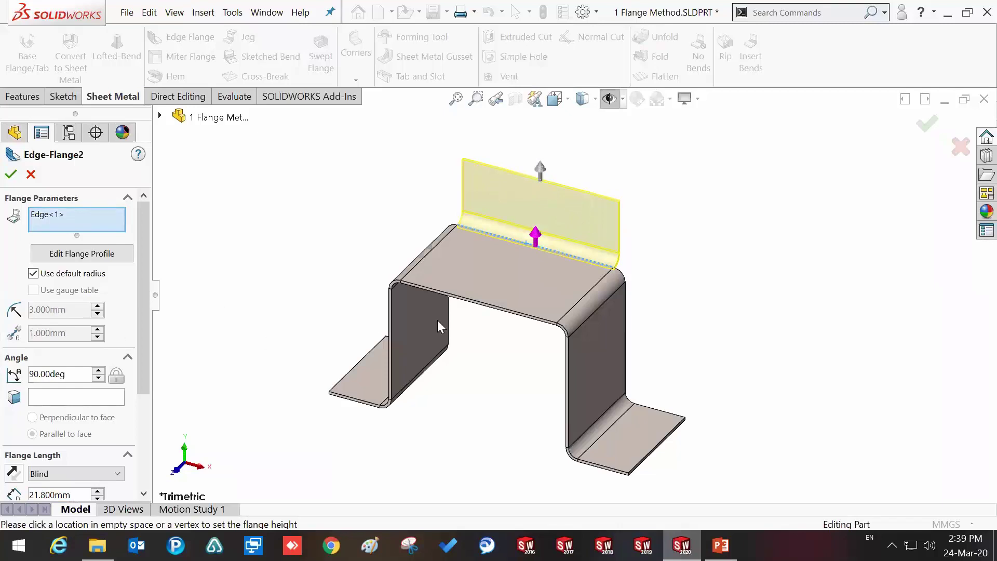
click(625, 315)
mouse_move(508, 263)
middle_down()
mouse_move(557, 273)
mouse_move(415, 271)
middle_up()
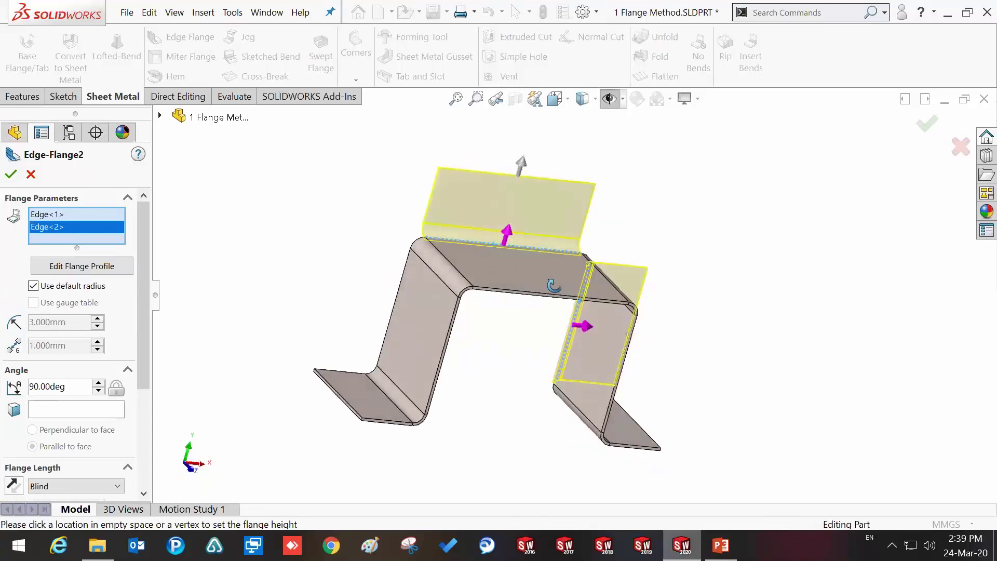
click(403, 270)
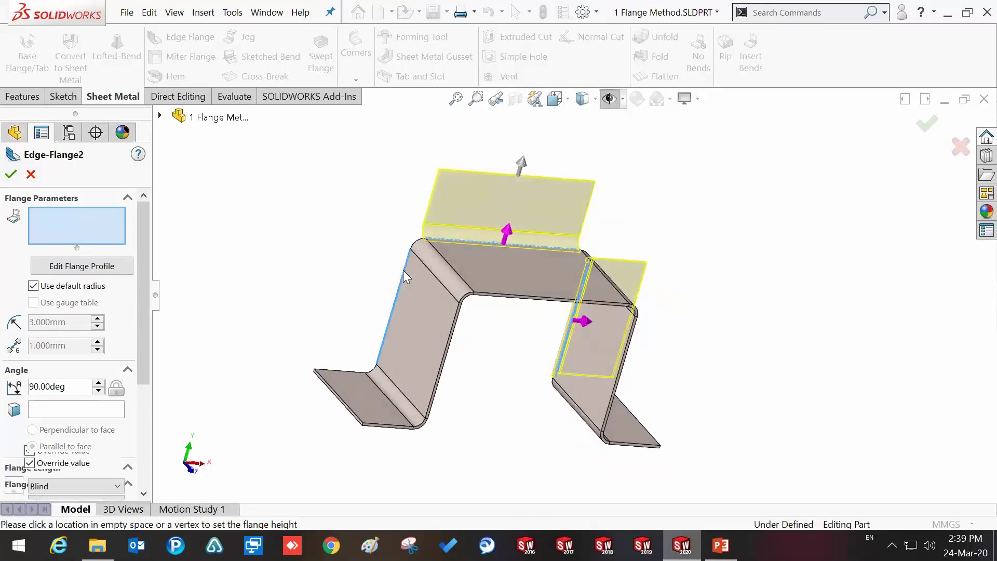
mouse_move(378, 294)
middle_down()
mouse_move(356, 289)
mouse_move(358, 255)
mouse_move(400, 263)
mouse_move(389, 289)
middle_up()
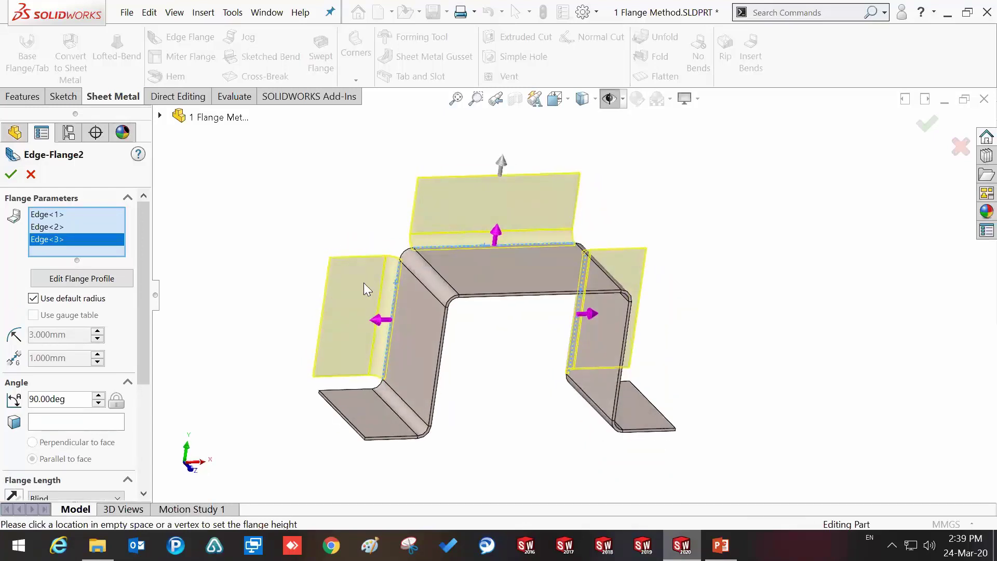
mouse_move(337, 283)
middle_down()
mouse_move(269, 264)
mouse_move(265, 294)
middle_up()
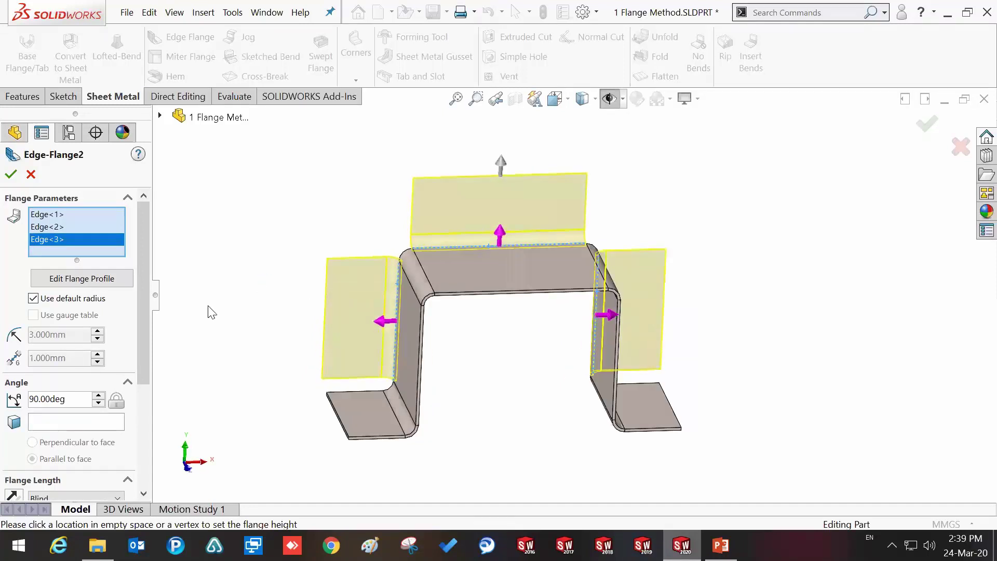
click(98, 396)
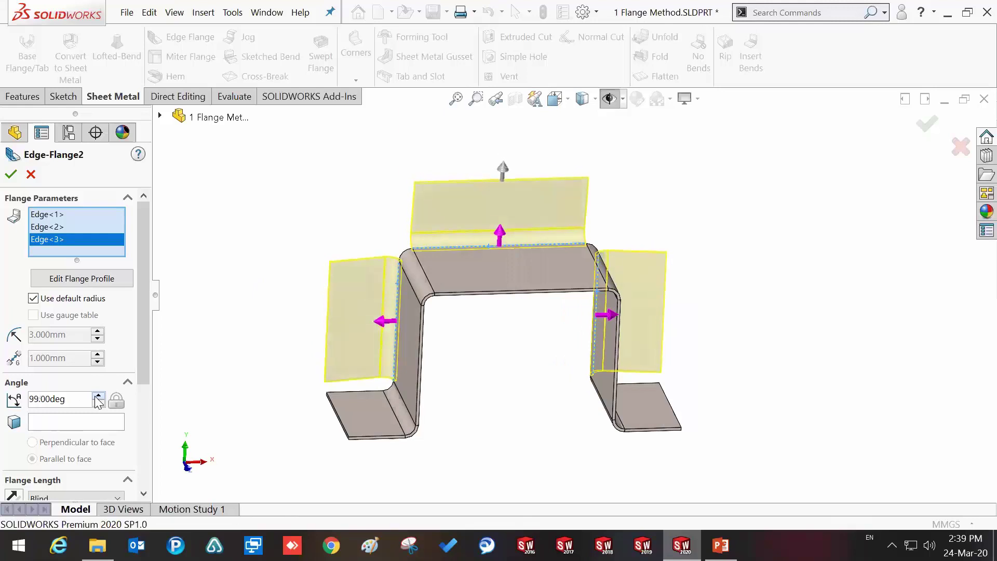
mouse_move(266, 351)
middle_down()
mouse_move(327, 351)
mouse_move(343, 382)
middle_up()
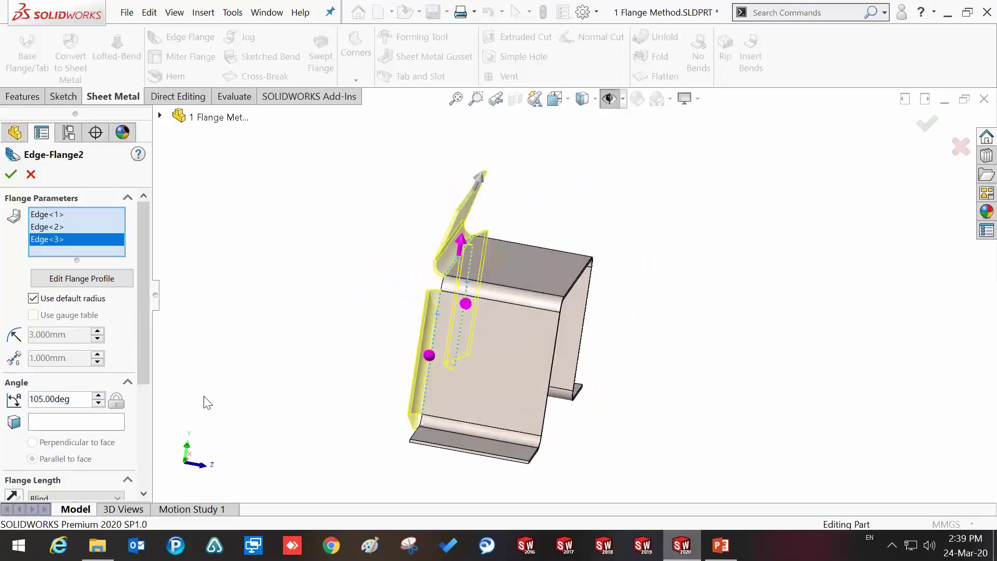
- Set the edge flange angle to 90° and its length to 20 mm
double_click(83, 403)
text(90)
key(Return)
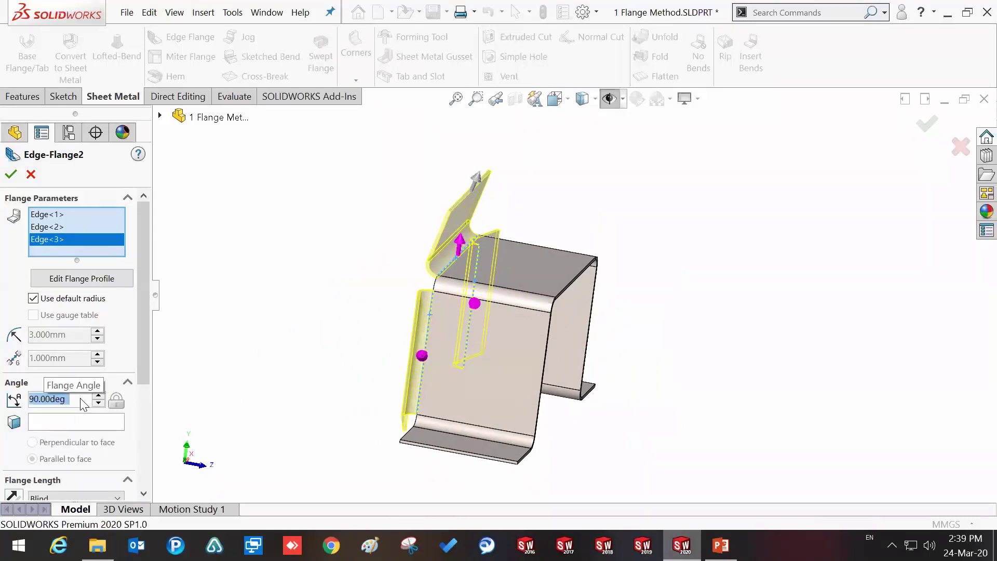
drag(138, 370, 144, 455)
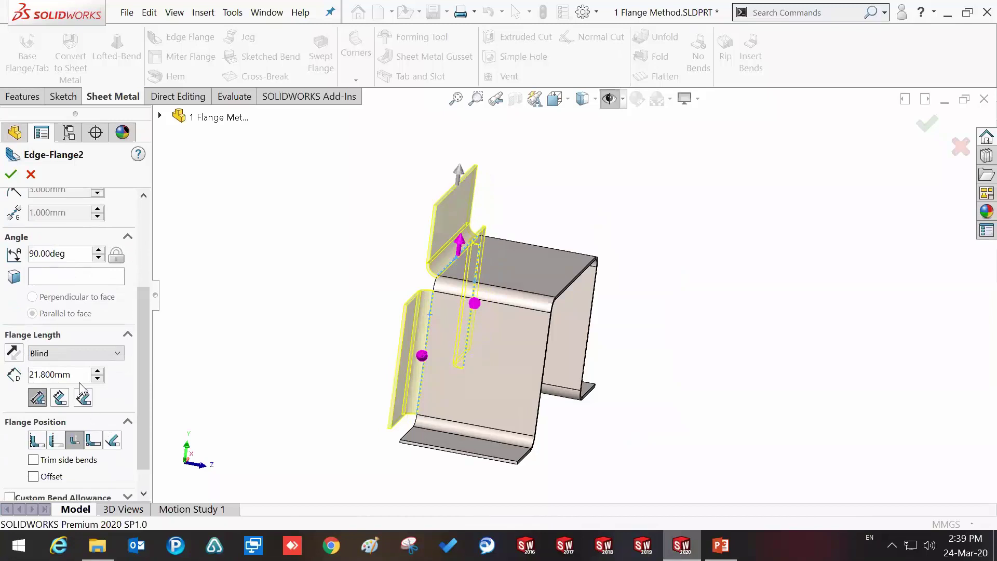
drag(69, 375, 25, 369)
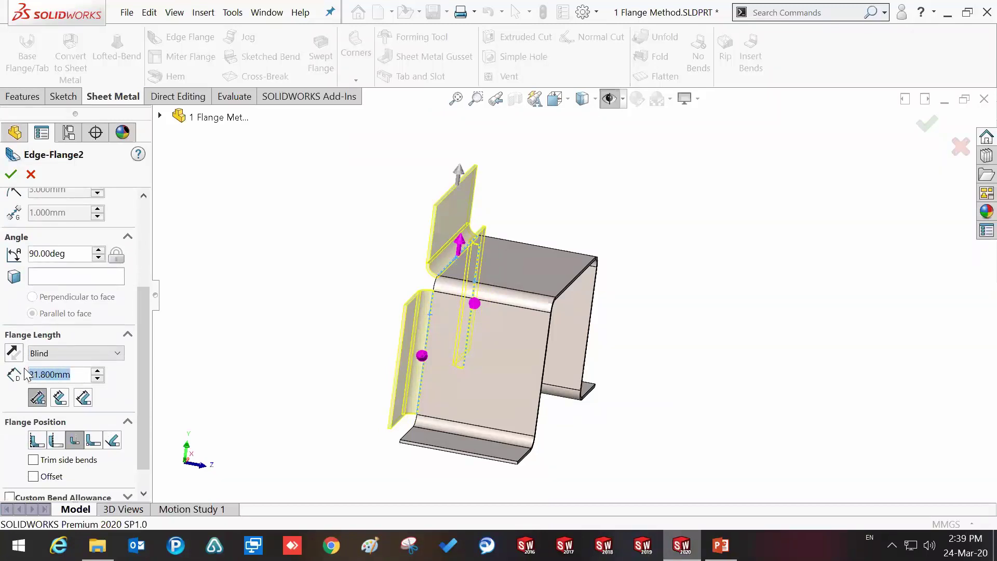
text(50)
key(Return)
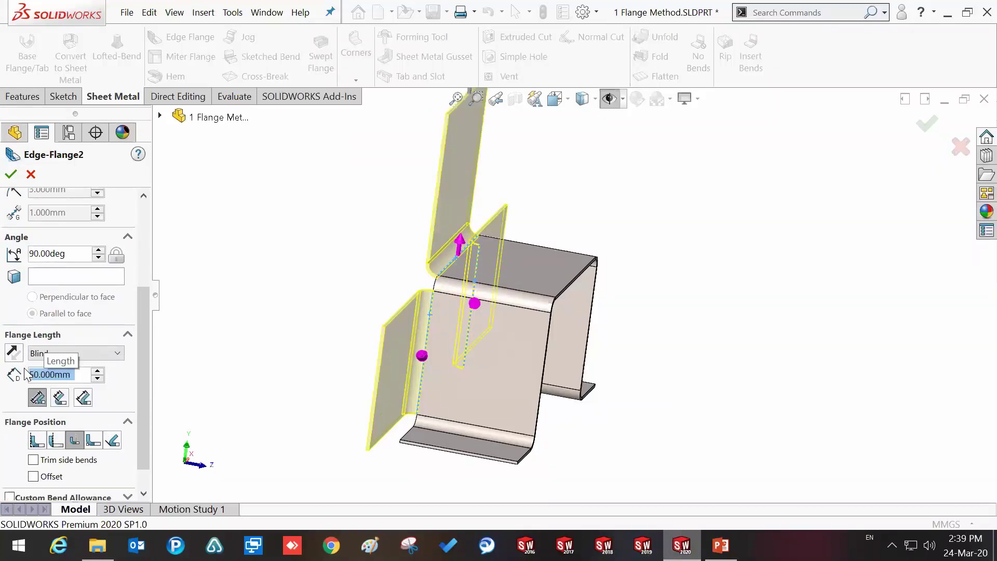
text(20)
key(Return)
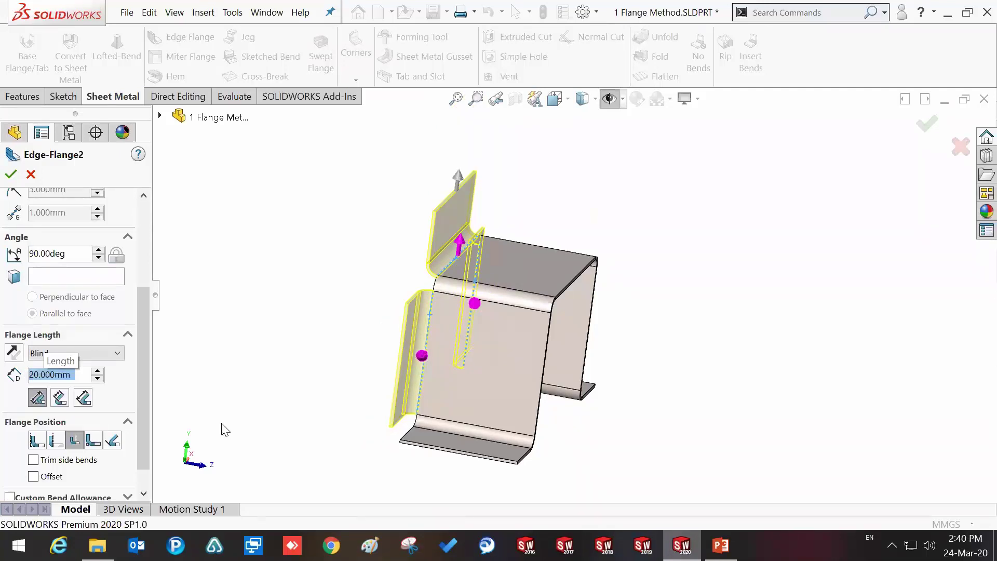
mouse_move(301, 383)
middle_down()
mouse_move(268, 363)
mouse_move(269, 373)
middle_up()
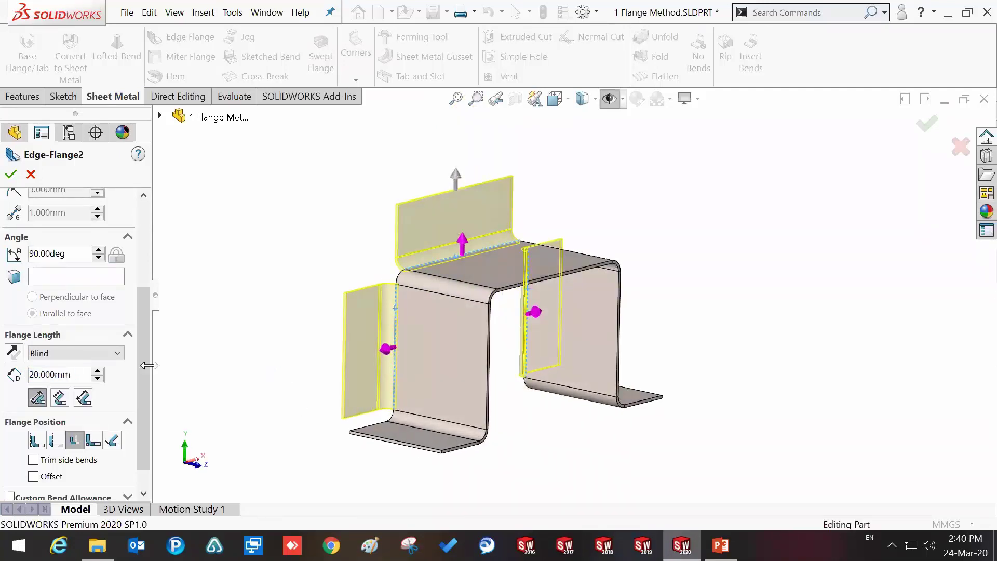
scroll(416, 285, down, 3)
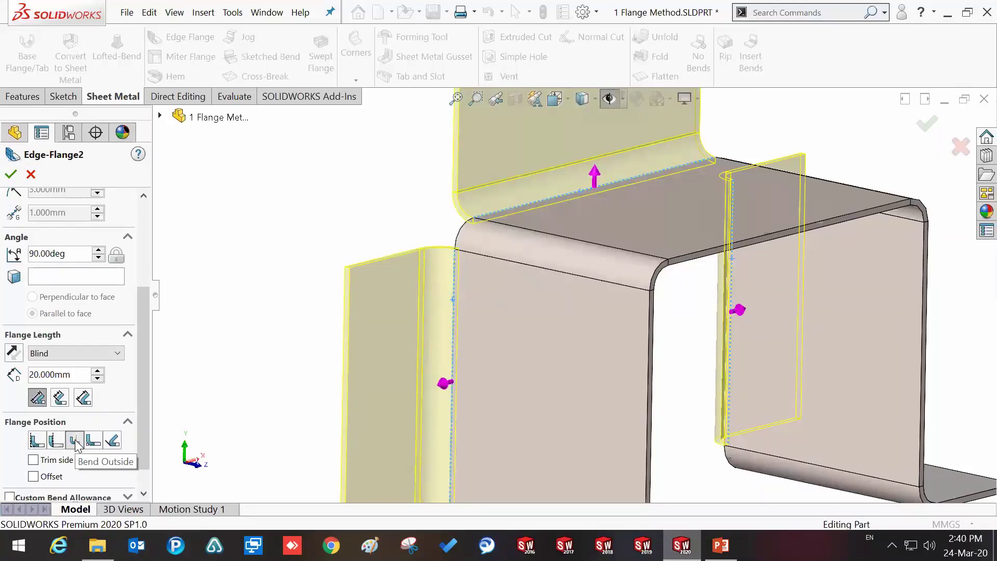
- Try the flange position options and trimming, settling on Material Inside with Trim side bends off
click(37, 441)
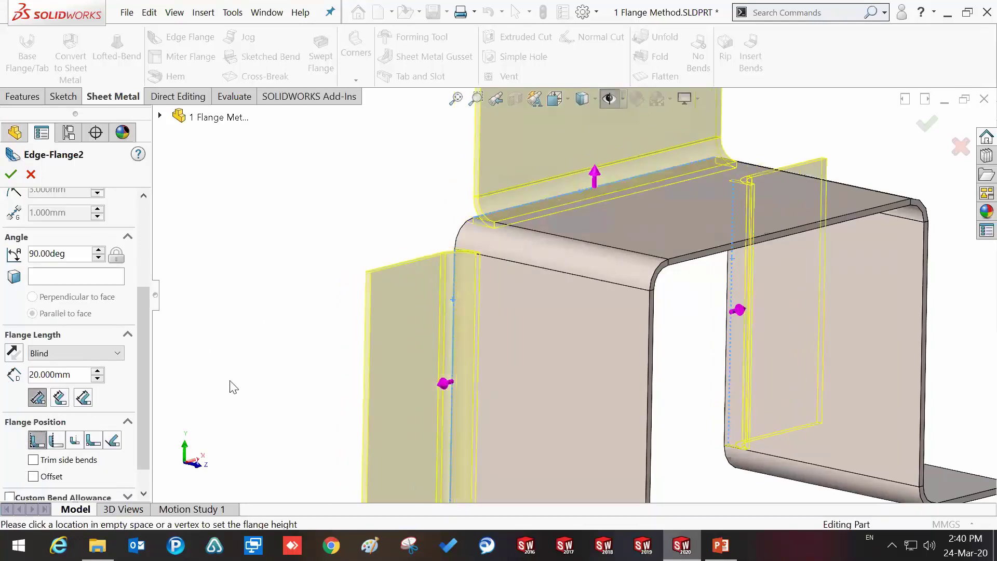
mouse_move(301, 323)
middle_down()
mouse_move(334, 320)
mouse_move(330, 356)
middle_up()
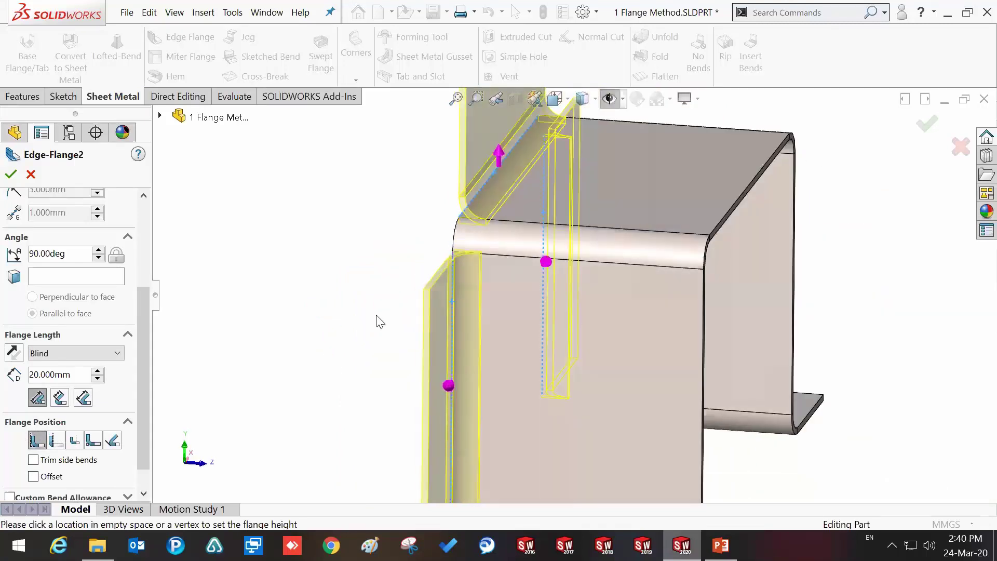
scroll(471, 278, down, 3)
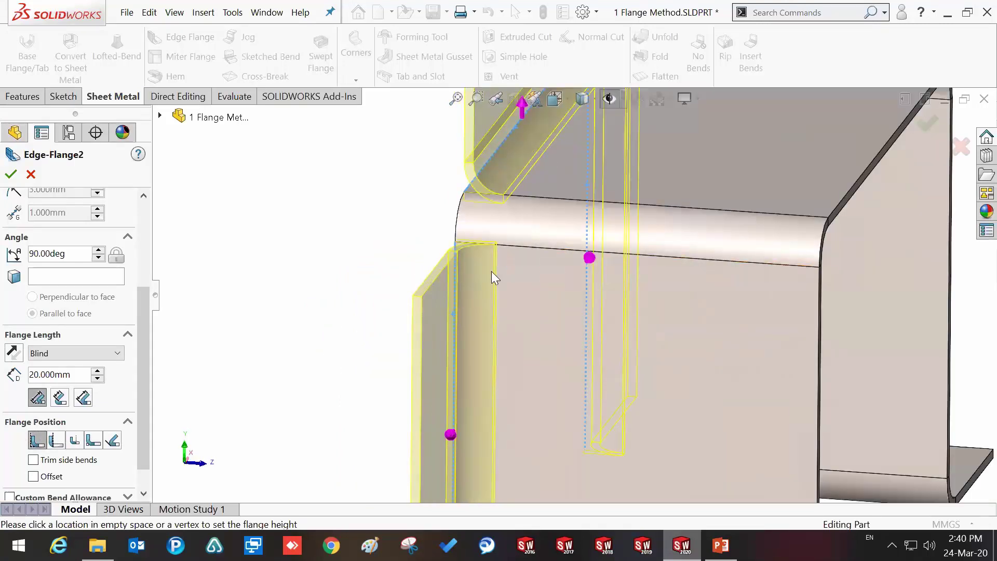
click(33, 459)
click(92, 440)
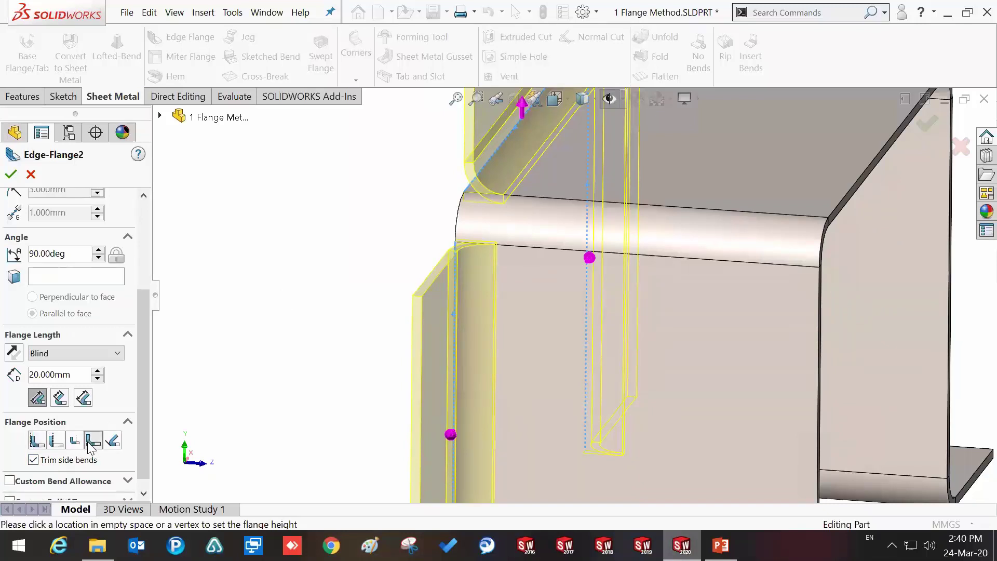
click(79, 444)
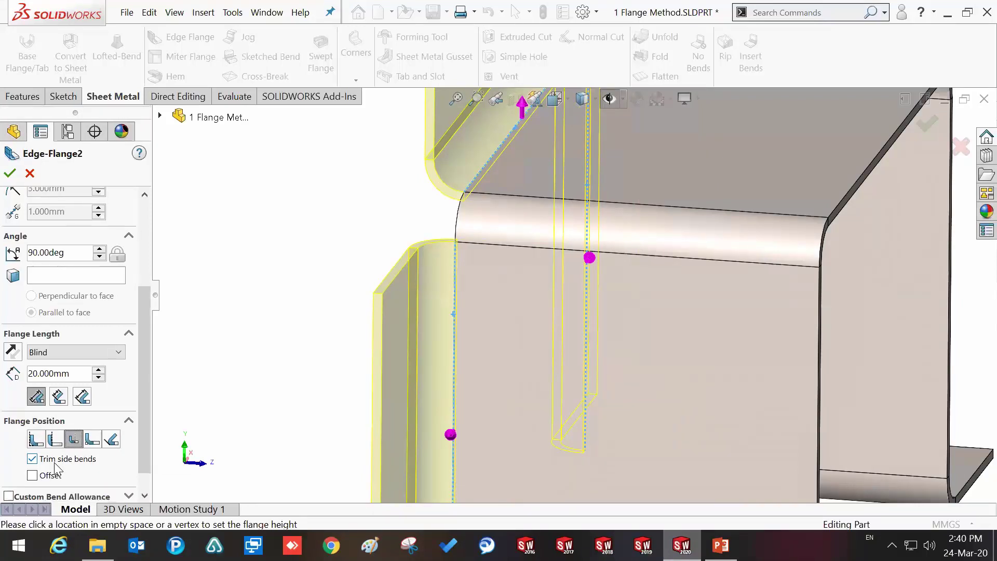
click(38, 440)
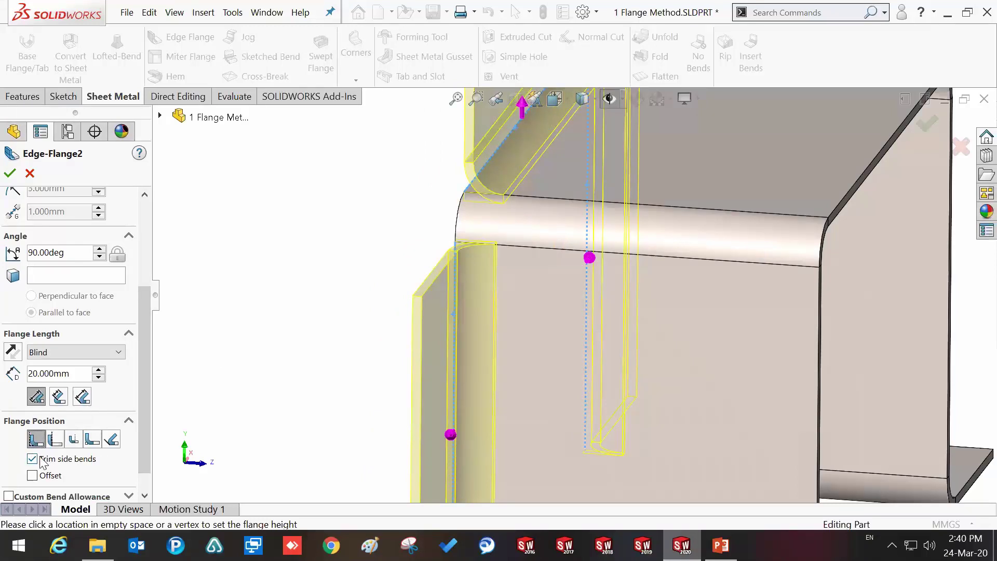
click(33, 459)
- Accept Edge-Flange2, then edit the feature to turn on Trim side bends
click(10, 174)
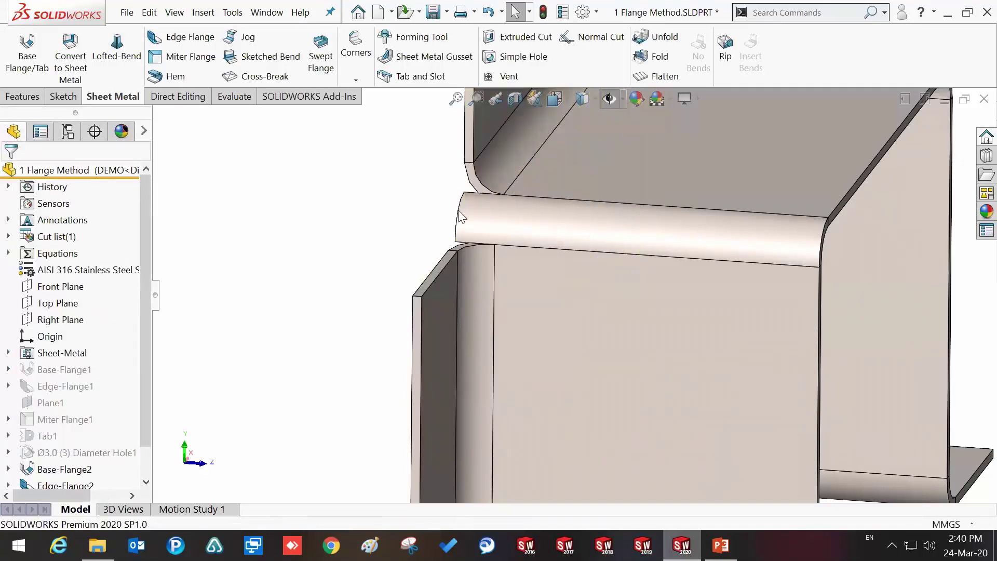
scroll(140, 371, down, 1)
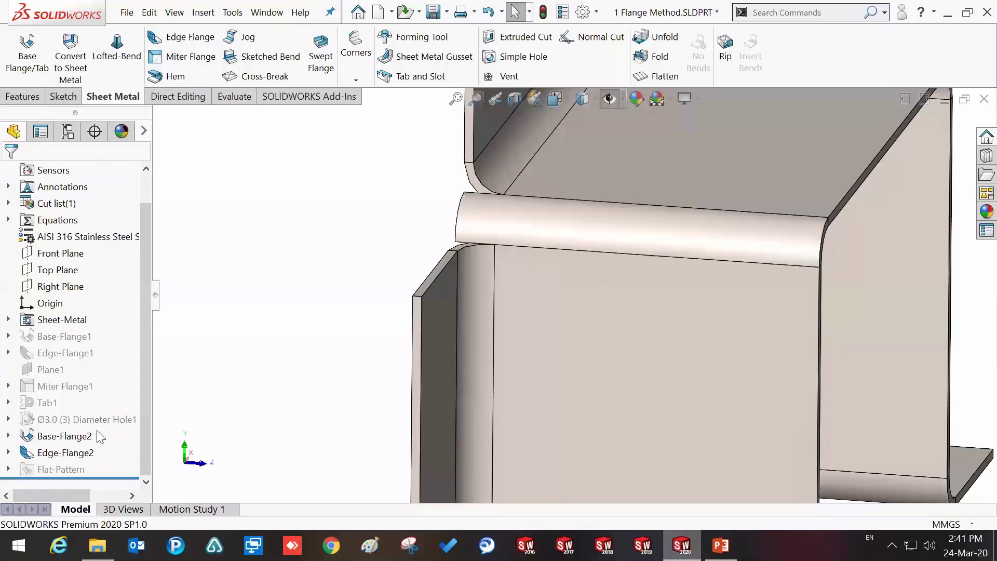
right_click(83, 453)
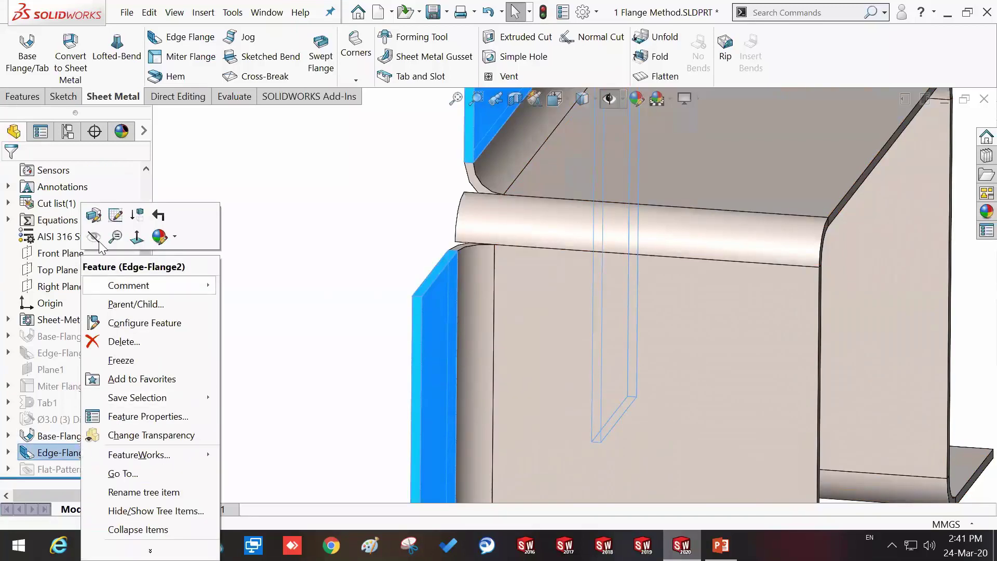
click(95, 214)
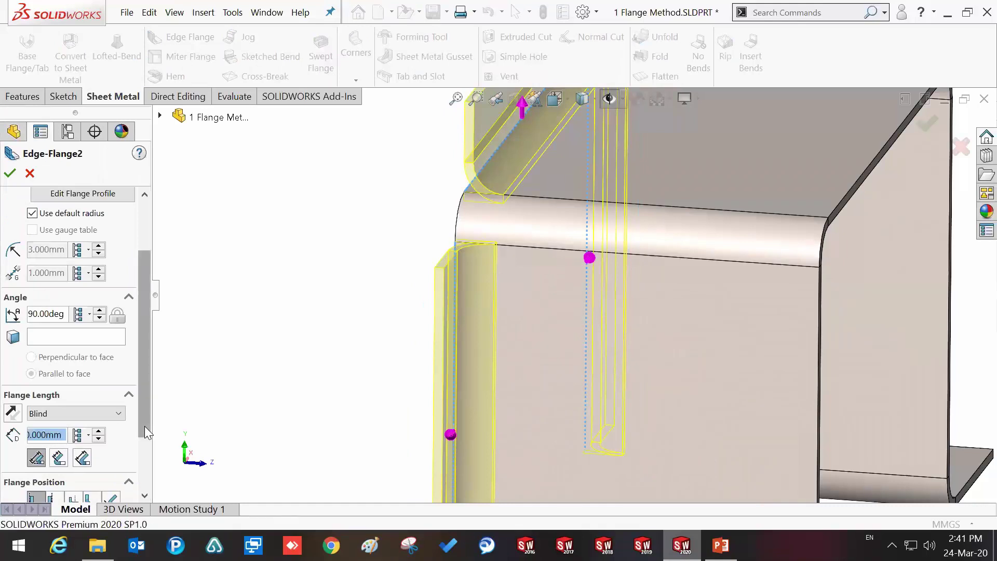
scroll(146, 431, down, 3)
scroll(93, 394, down, 1)
double_click(59, 350)
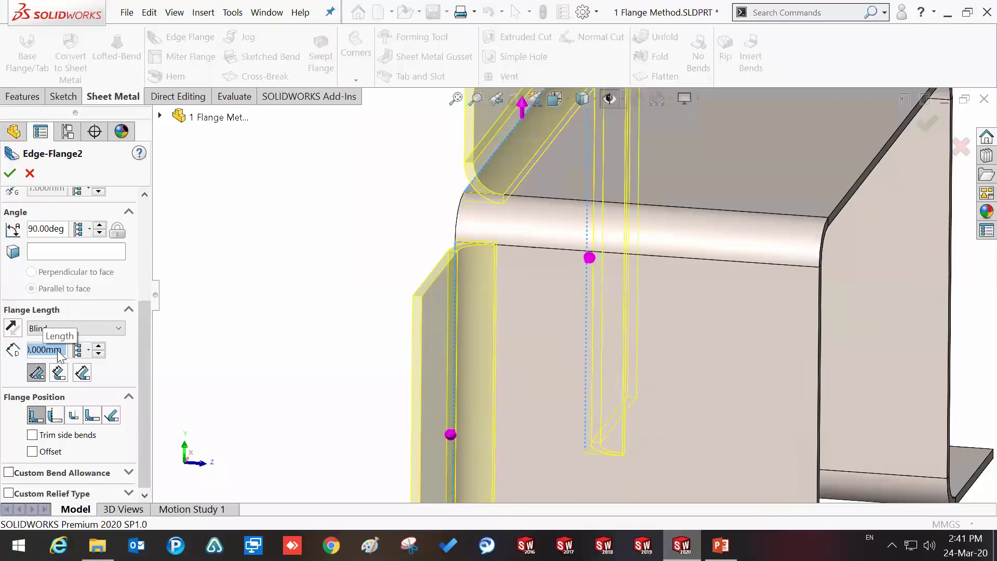
click(33, 436)
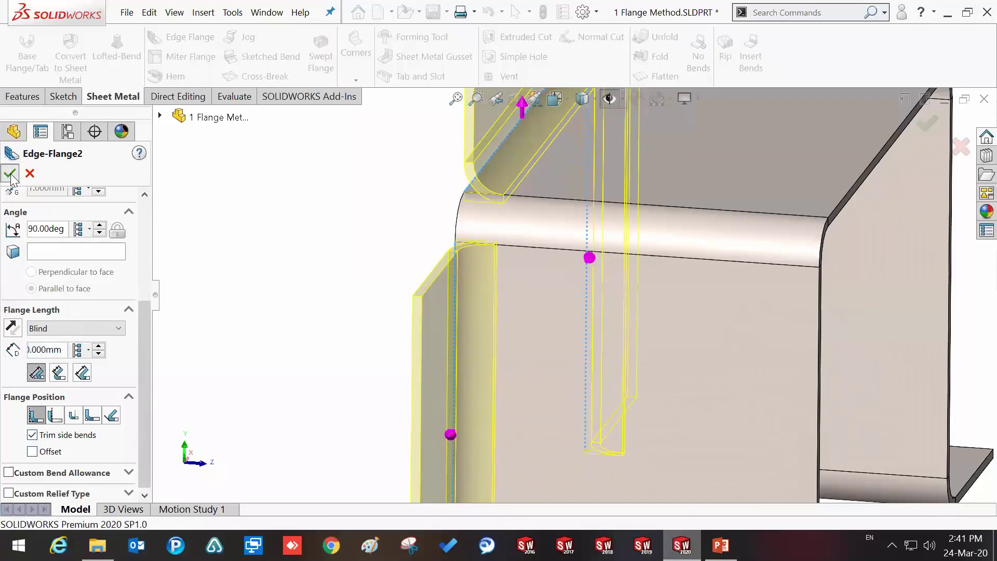
click(10, 173)
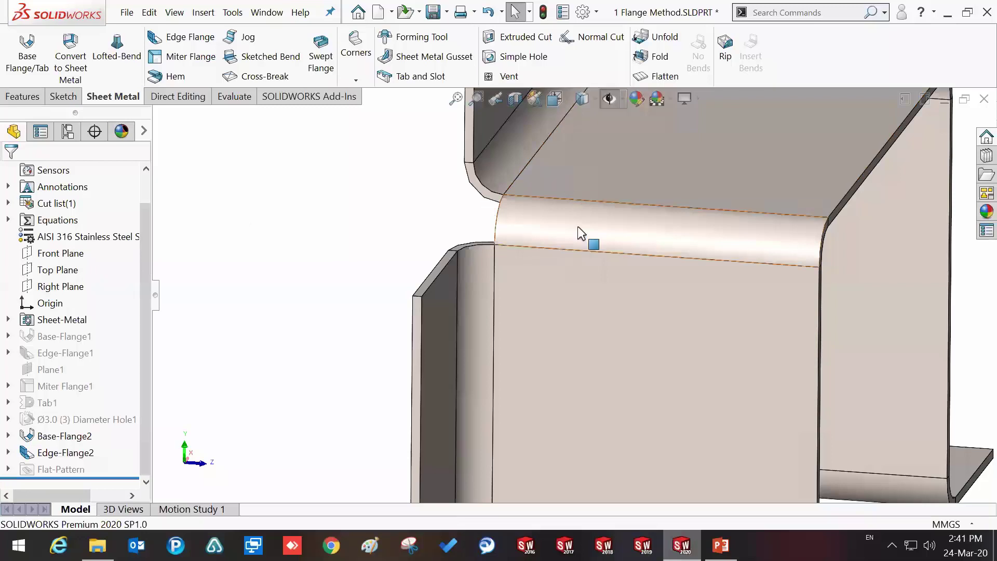
scroll(596, 253, up, 2)
scroll(597, 250, up, 2)
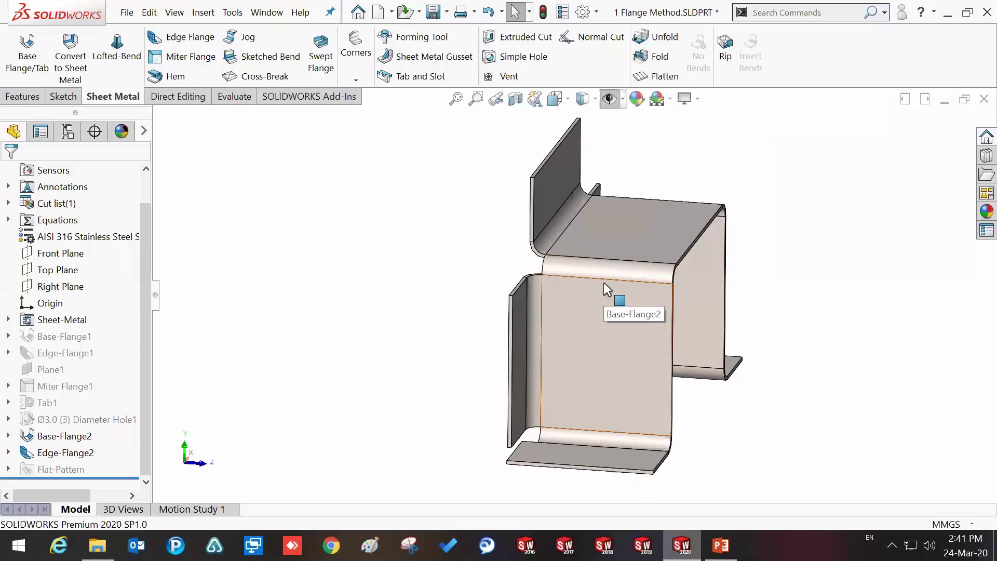
- Preview a new edge flange on the channel's top front edge, 12.8 mm long
mouse_move(601, 282)
middle_down()
mouse_move(542, 291)
mouse_move(556, 282)
mouse_move(552, 265)
mouse_move(543, 265)
mouse_move(548, 279)
mouse_move(521, 250)
mouse_move(474, 275)
mouse_move(612, 239)
middle_up()
scroll(748, 213, down, 1)
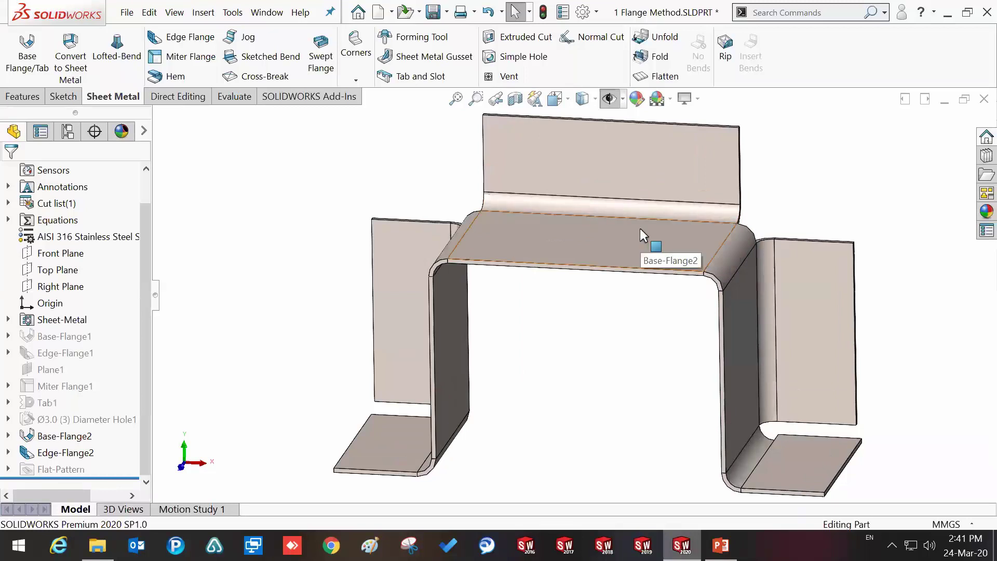
click(200, 41)
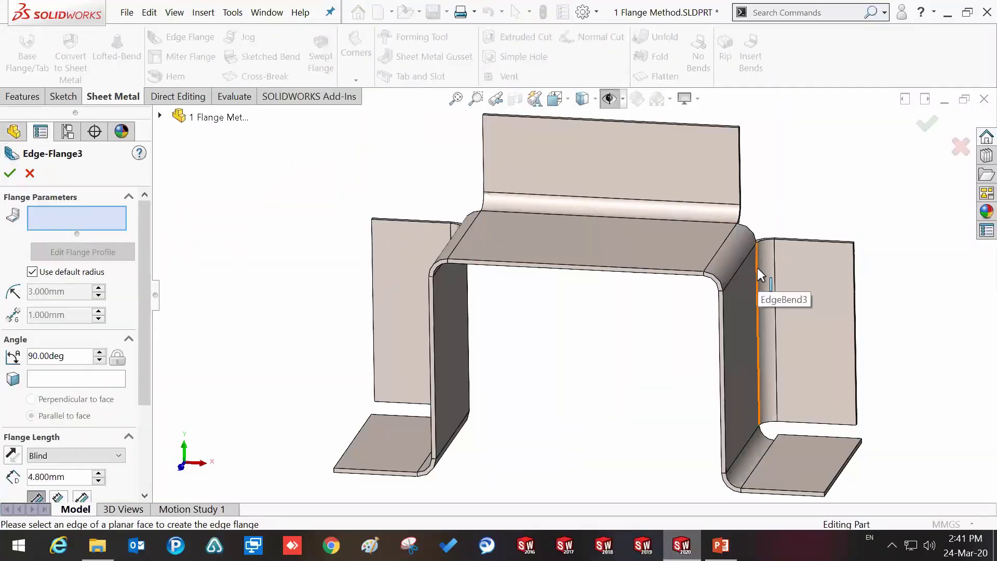
click(588, 263)
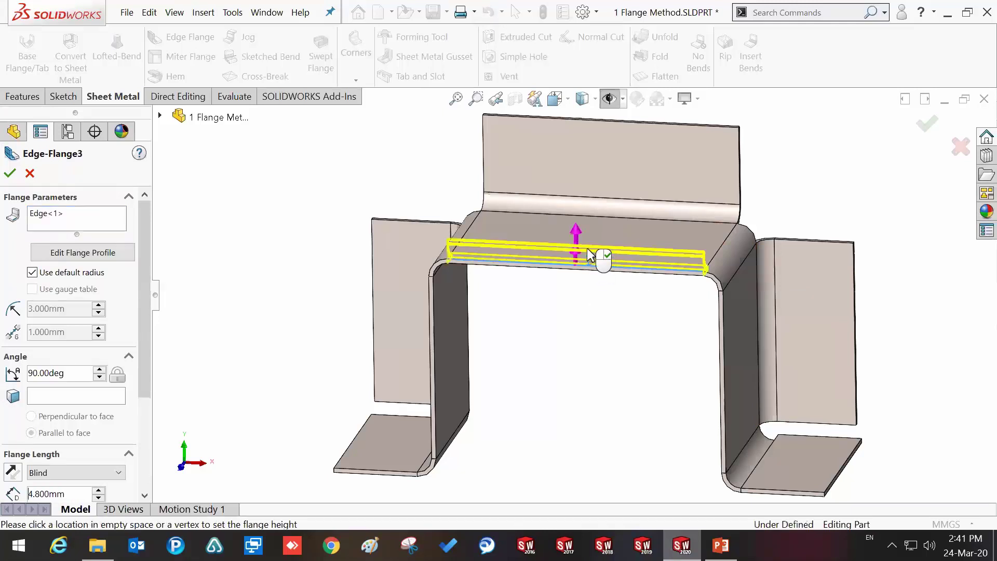
click(582, 203)
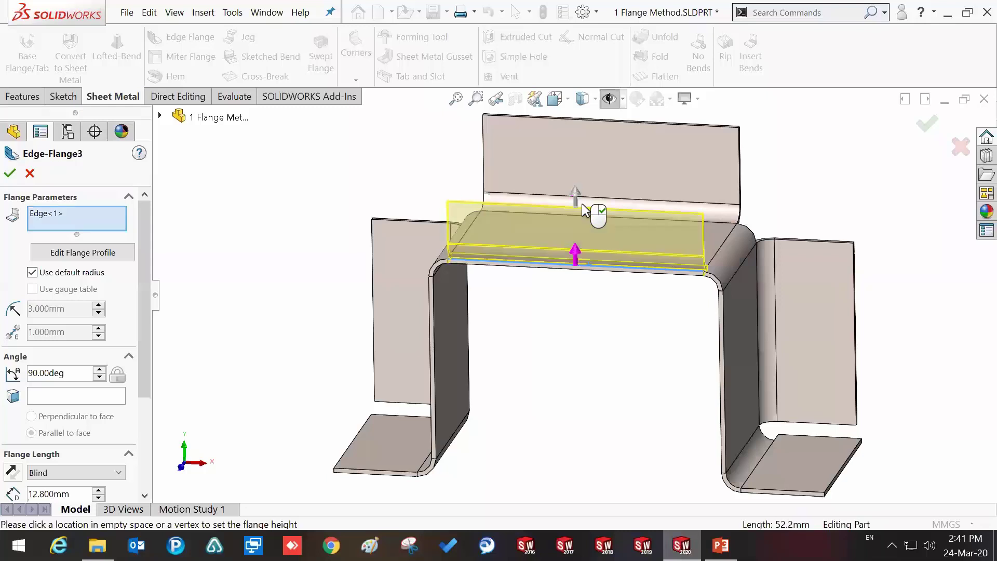
key(ctrl+1)
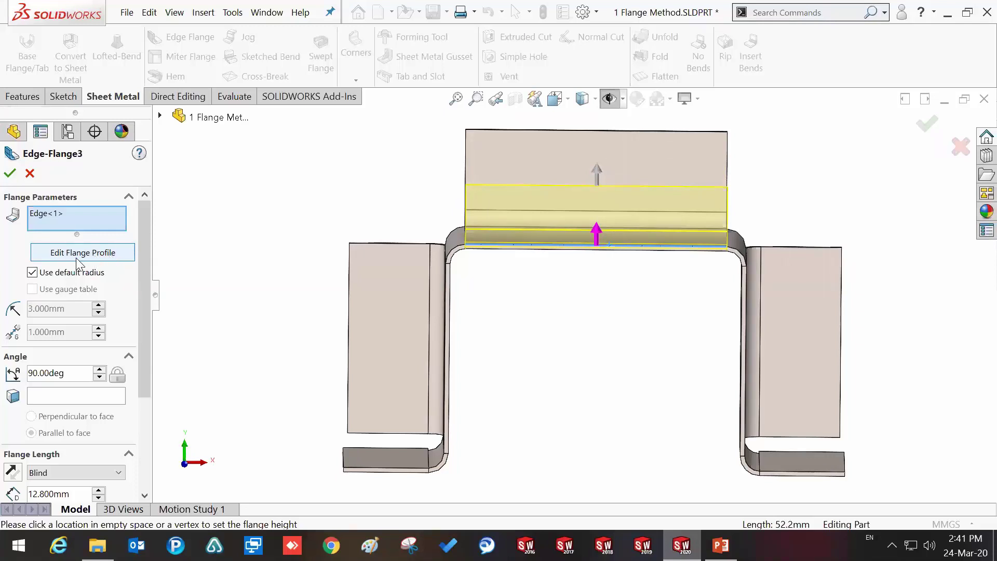
- Edit the flange profile, pulling its corners inward and dimensioning the width to 16.759 mm
click(78, 254)
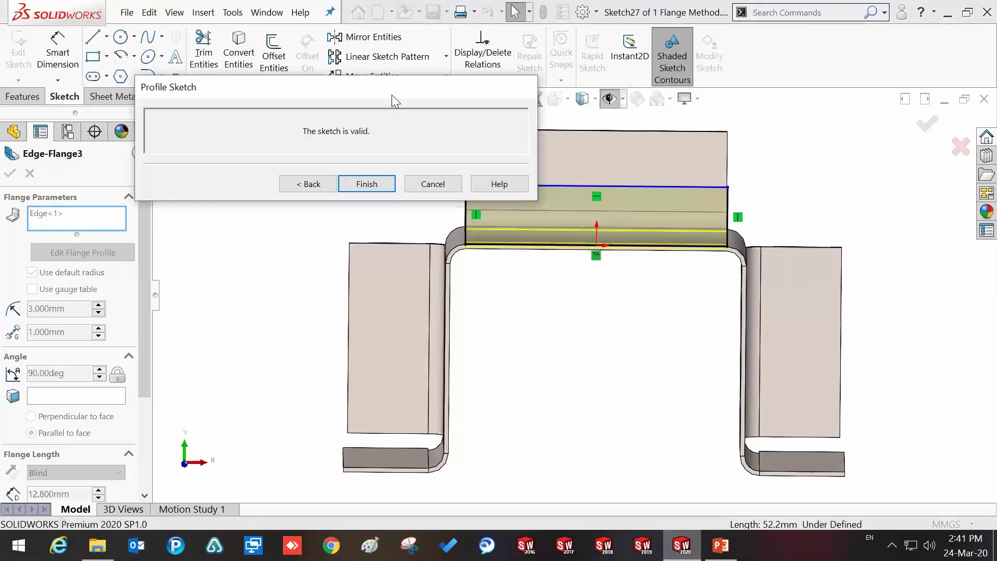
drag(353, 65, 330, 49)
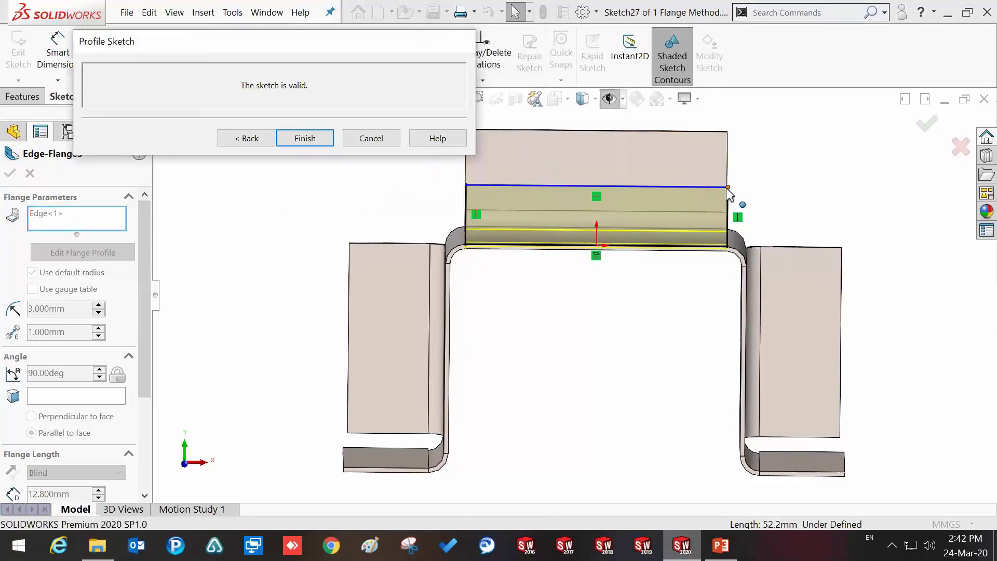
click(726, 188)
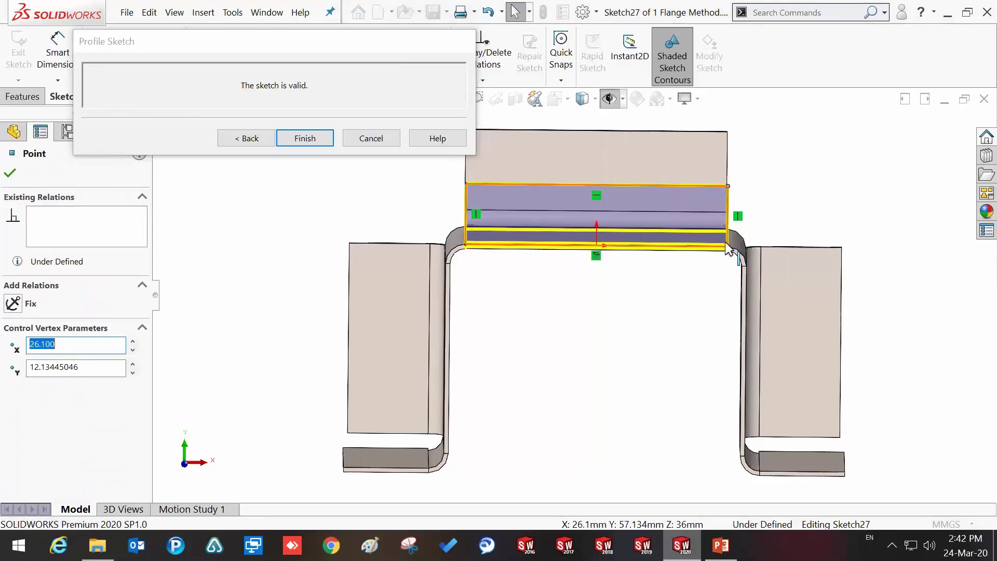
drag(725, 243, 644, 247)
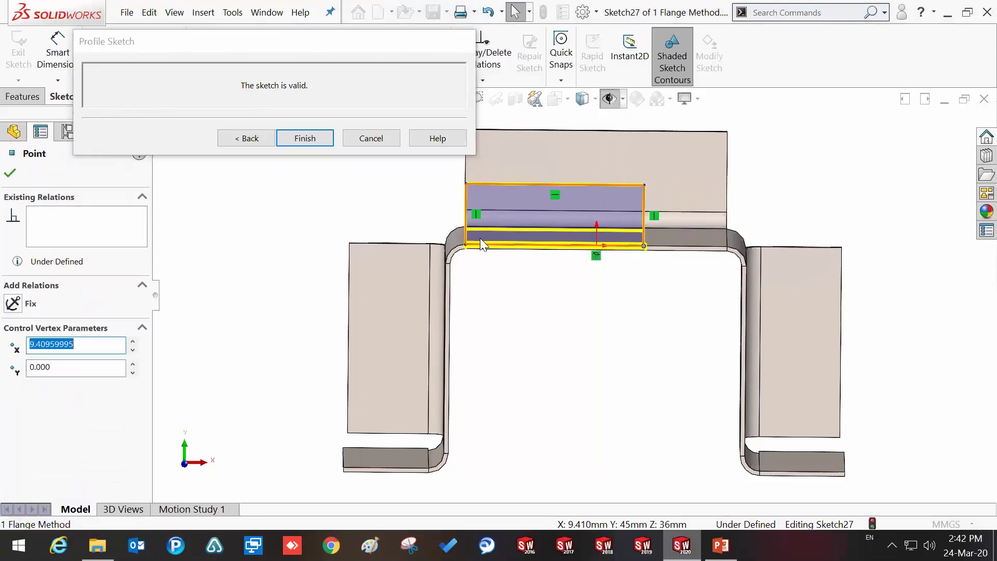
drag(467, 247, 561, 265)
right_drag(561, 329, 580, 319)
right_drag(565, 275, 567, 245)
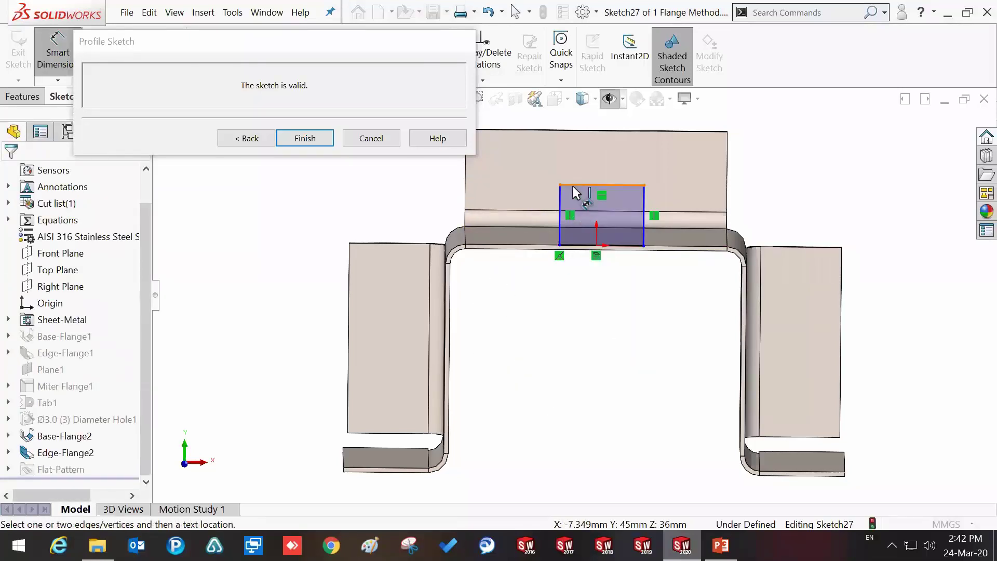
click(602, 185)
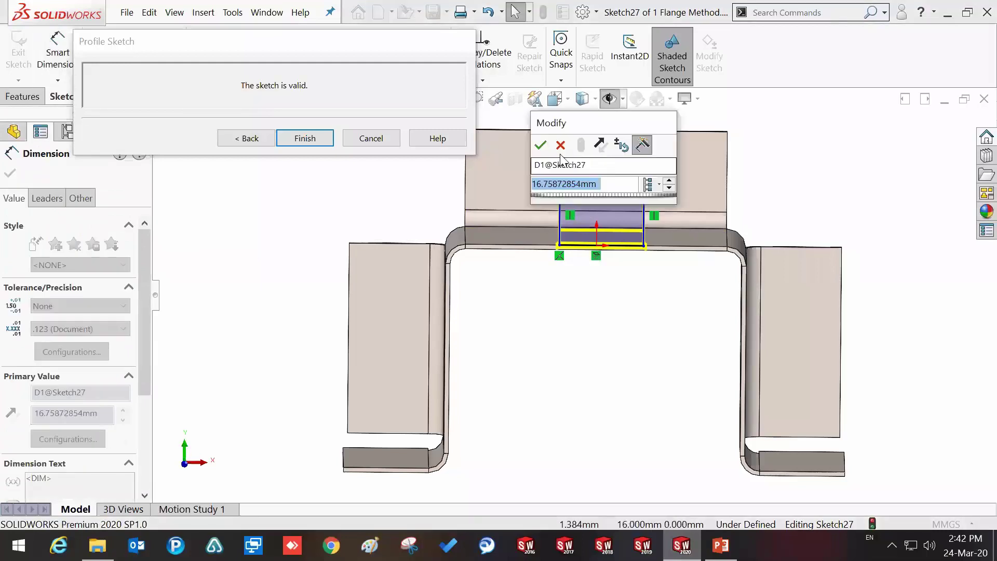
click(538, 143)
click(577, 300)
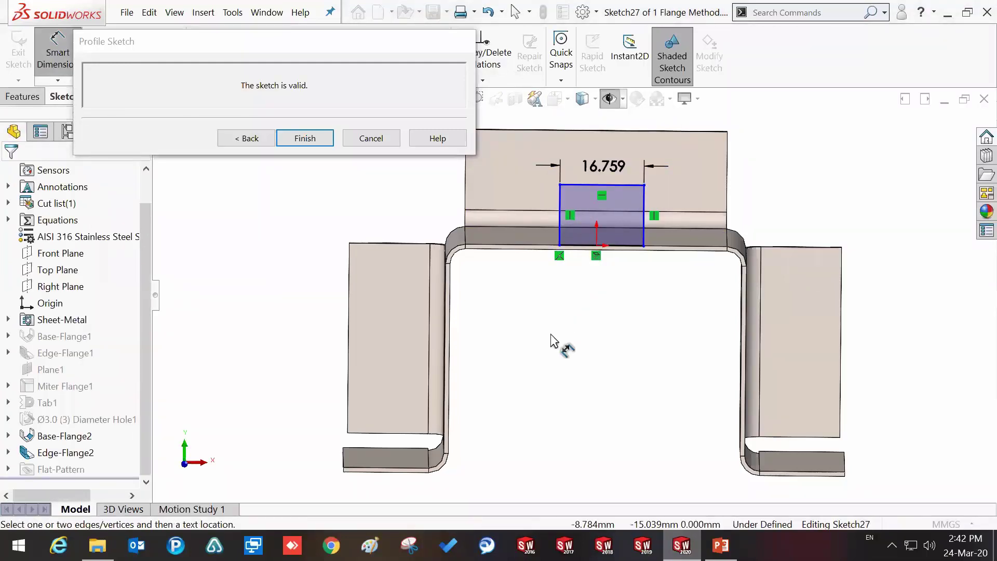
- Add a slanted top line, trim the old top edges, and build the tapered flange
right_drag(552, 320, 480, 306)
click(560, 185)
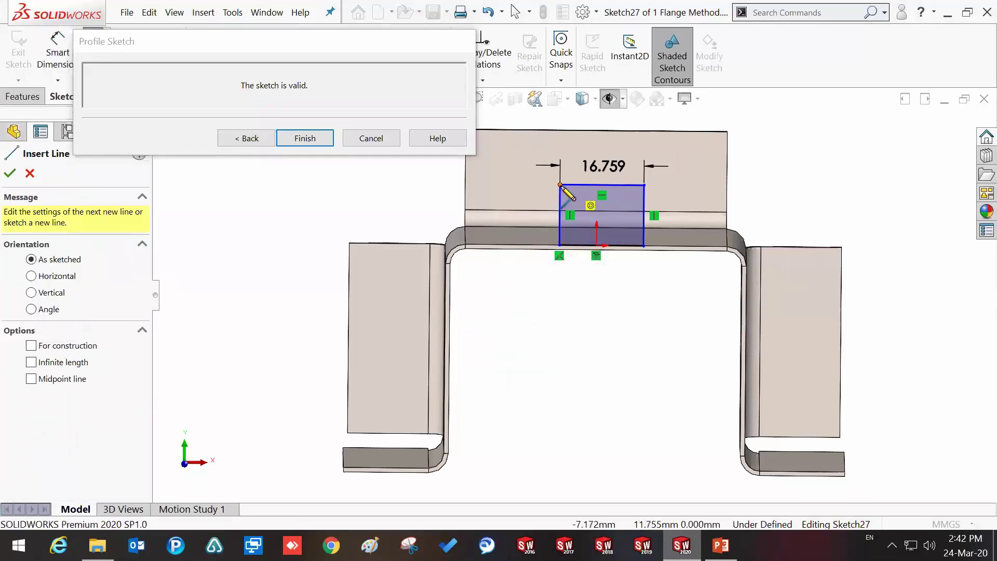
click(644, 210)
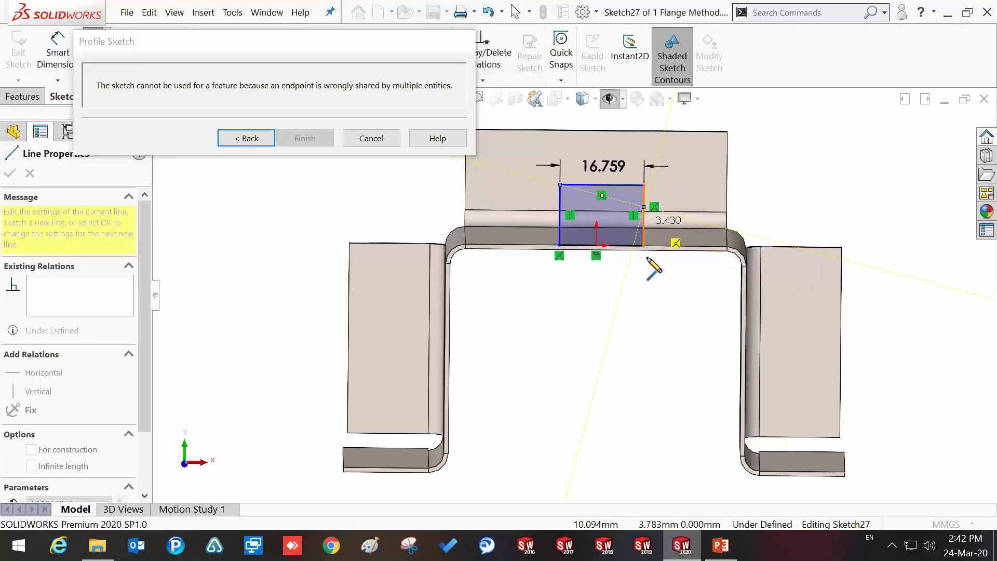
key(Escape)
right_drag(627, 323, 601, 347)
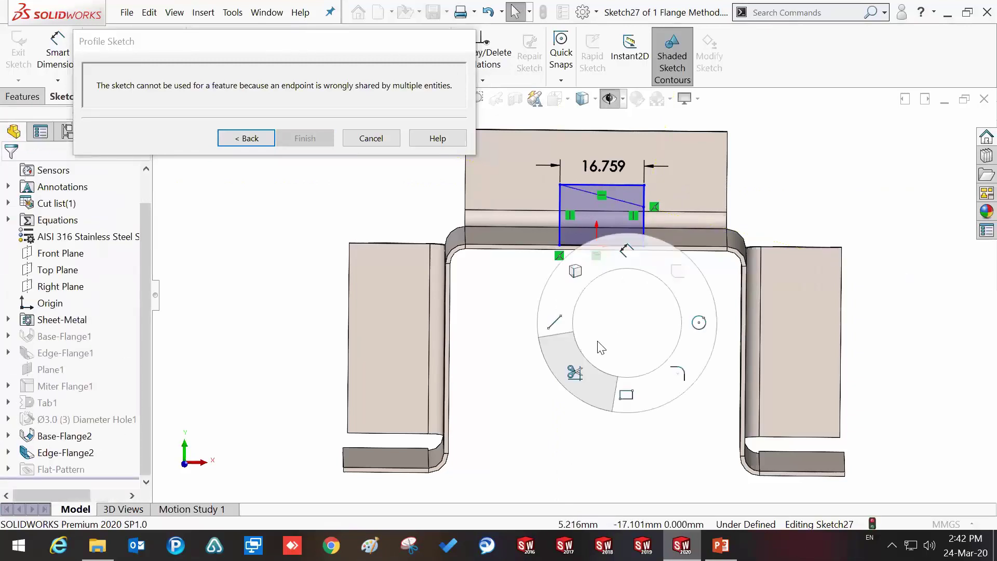
drag(621, 176, 645, 193)
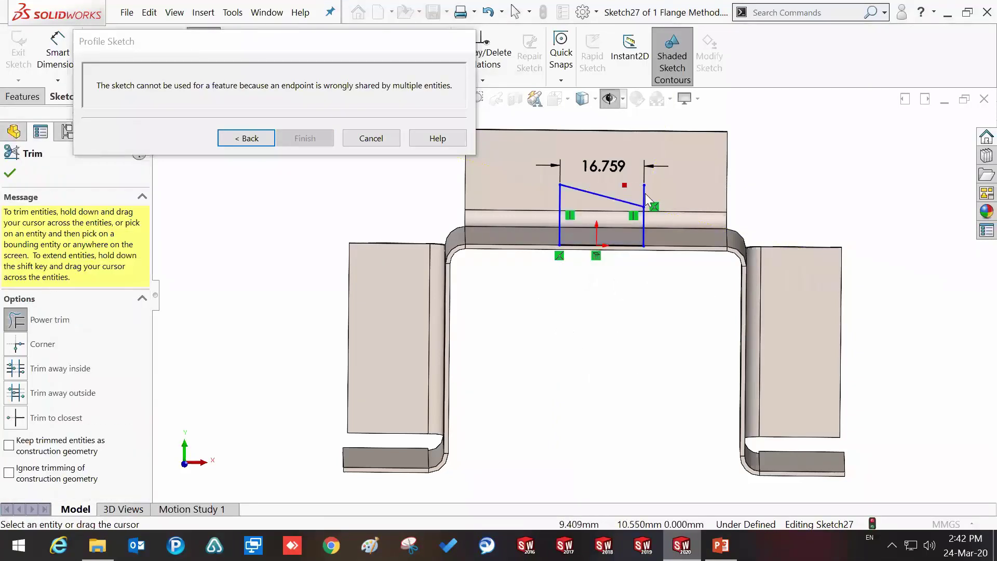
key(Escape)
drag(579, 188, 579, 151)
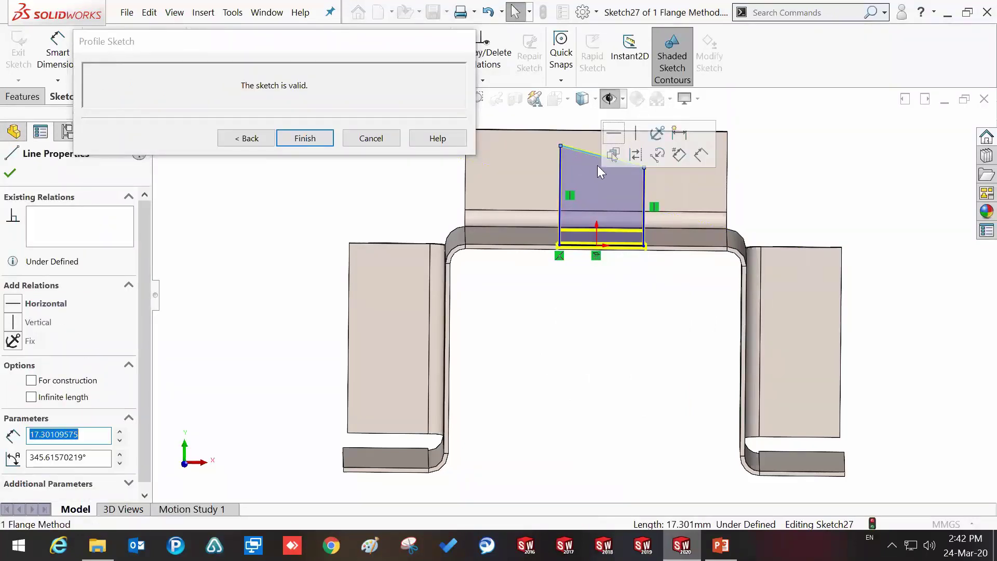
click(316, 136)
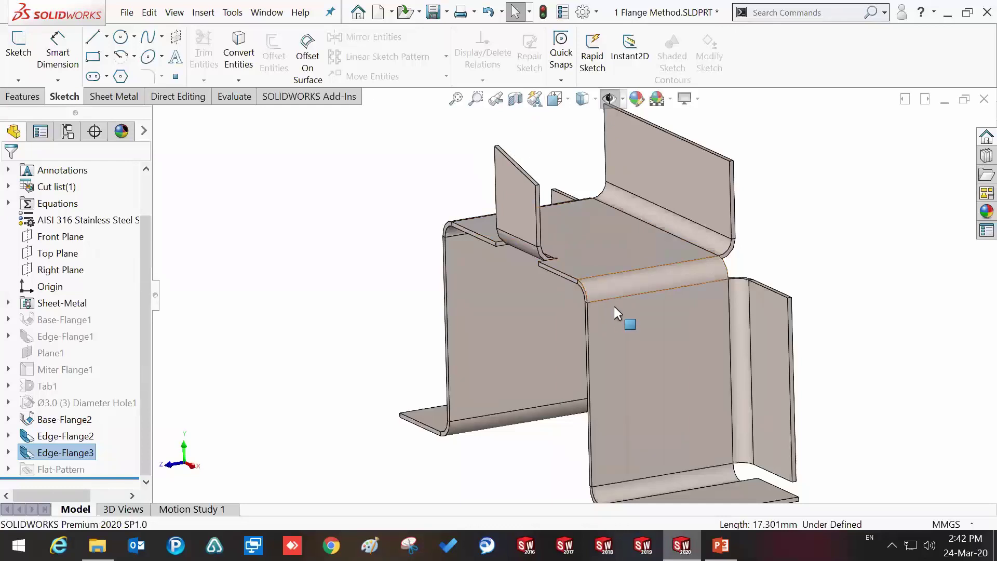
- Start a sketch on the bottom flange face and draw a rectangle from its edge
scroll(614, 307, up, 2)
mouse_move(611, 310)
middle_down()
mouse_move(630, 367)
mouse_move(619, 370)
middle_up()
click(667, 437)
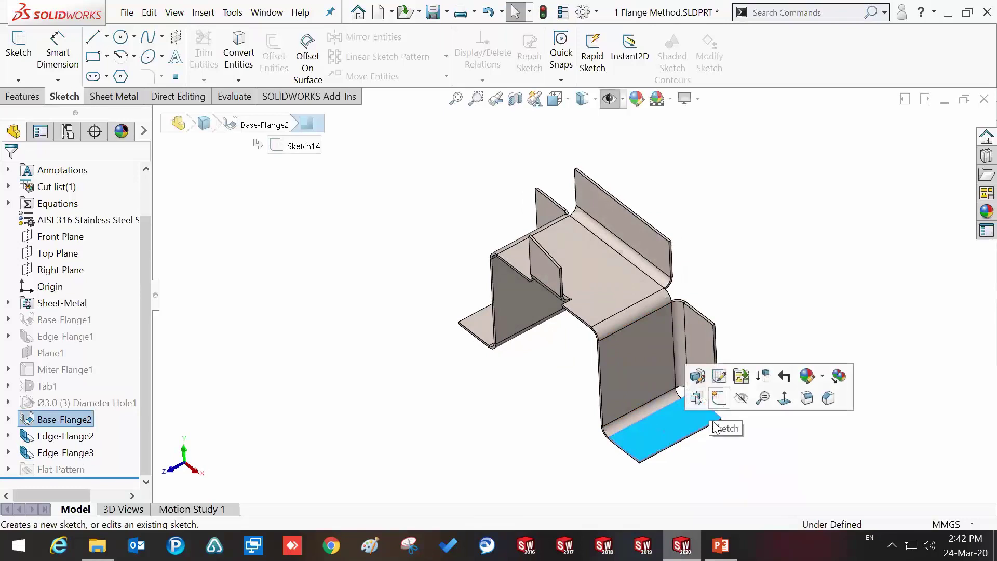
click(710, 451)
scroll(706, 452, down, 3)
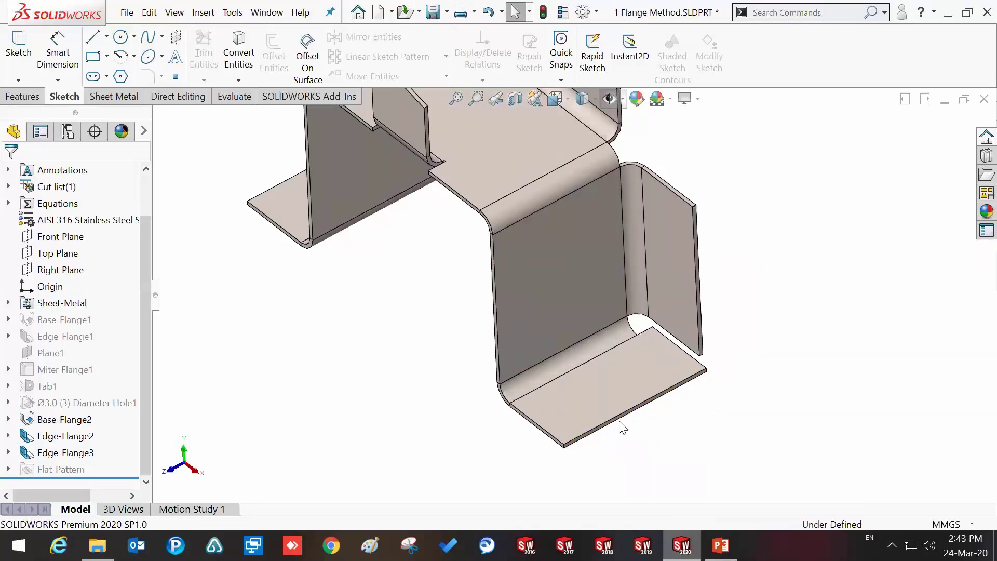
click(631, 407)
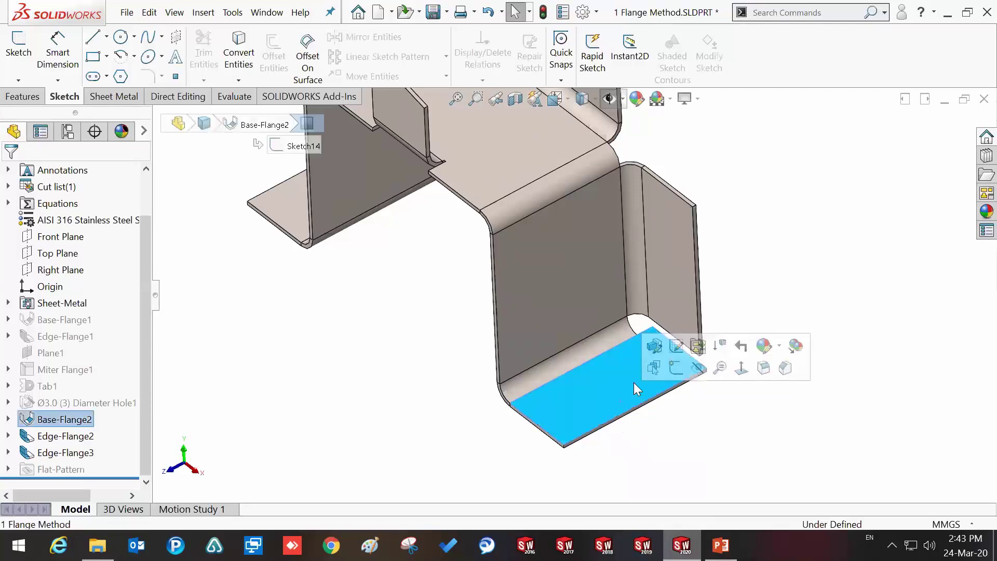
click(673, 373)
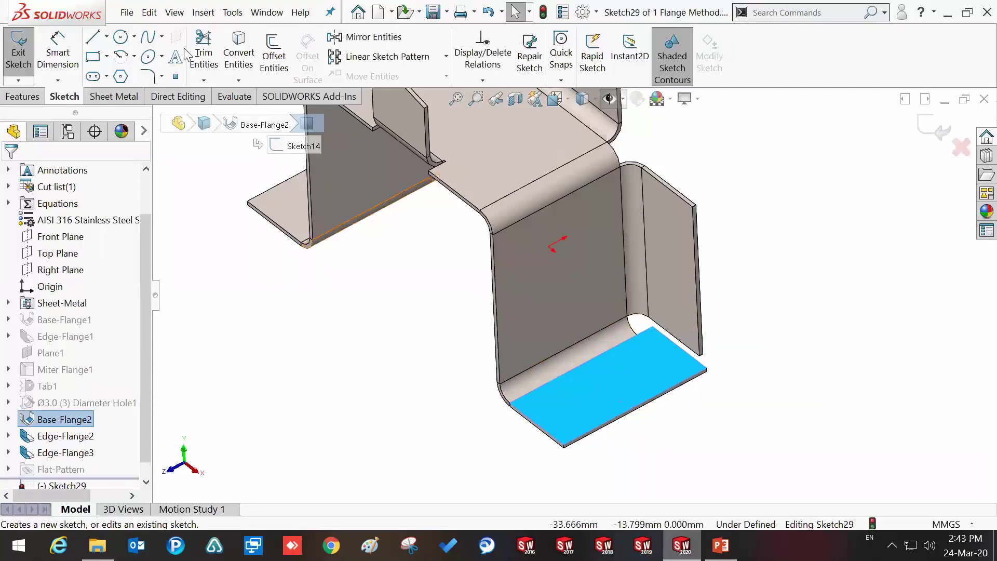
click(93, 56)
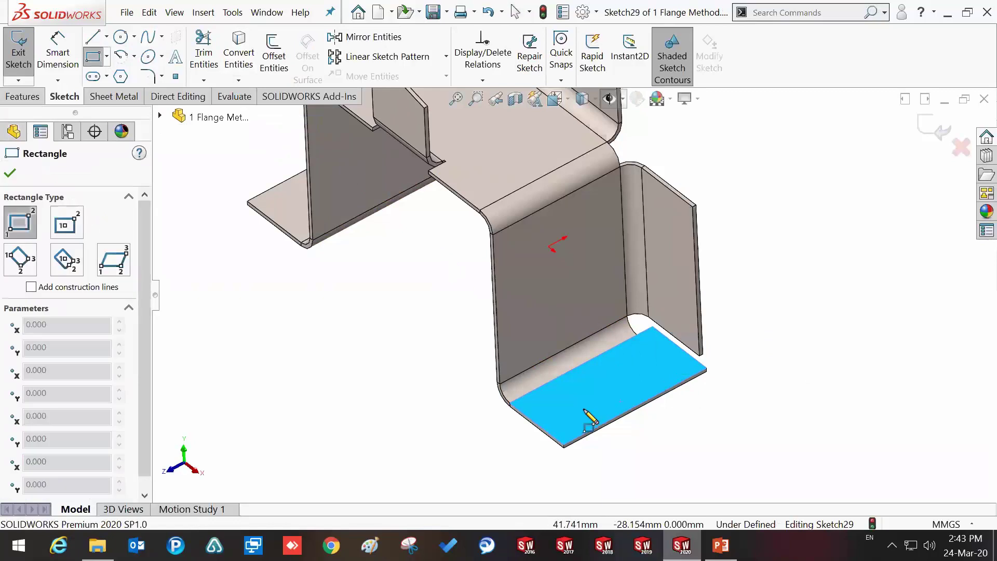
click(612, 420)
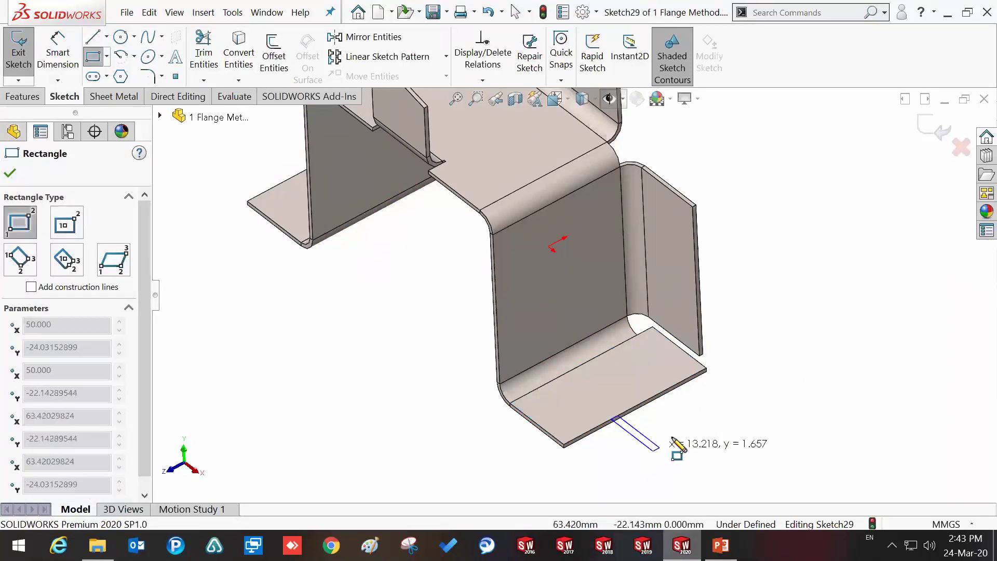
click(701, 432)
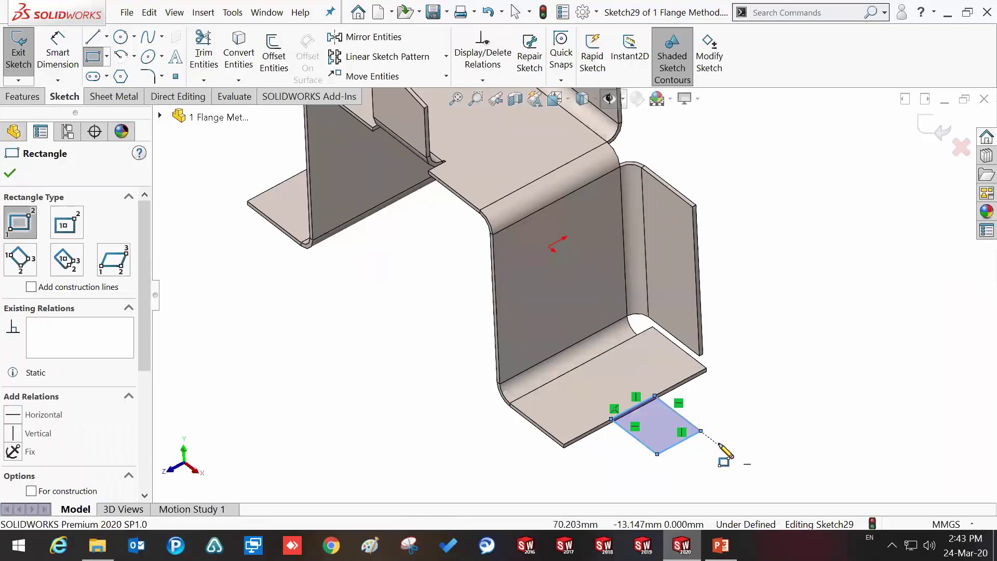
- Trim the rectangle's outer edge and close the outline with a tangent R 5.486 arc
right_drag(727, 424, 734, 411)
key(Escape)
right_drag(728, 450, 721, 461)
drag(663, 433, 688, 449)
right_drag(725, 459, 655, 457)
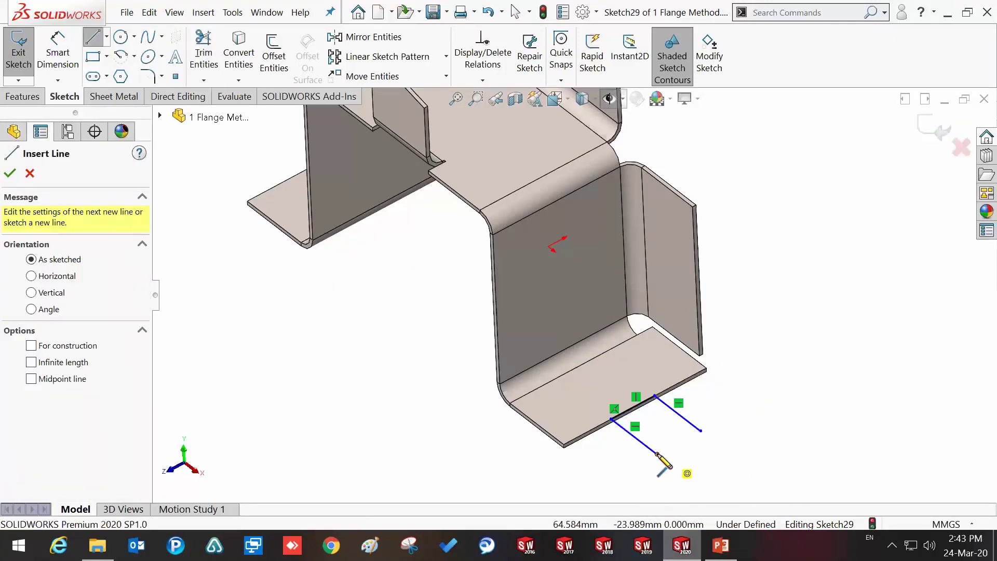
click(658, 455)
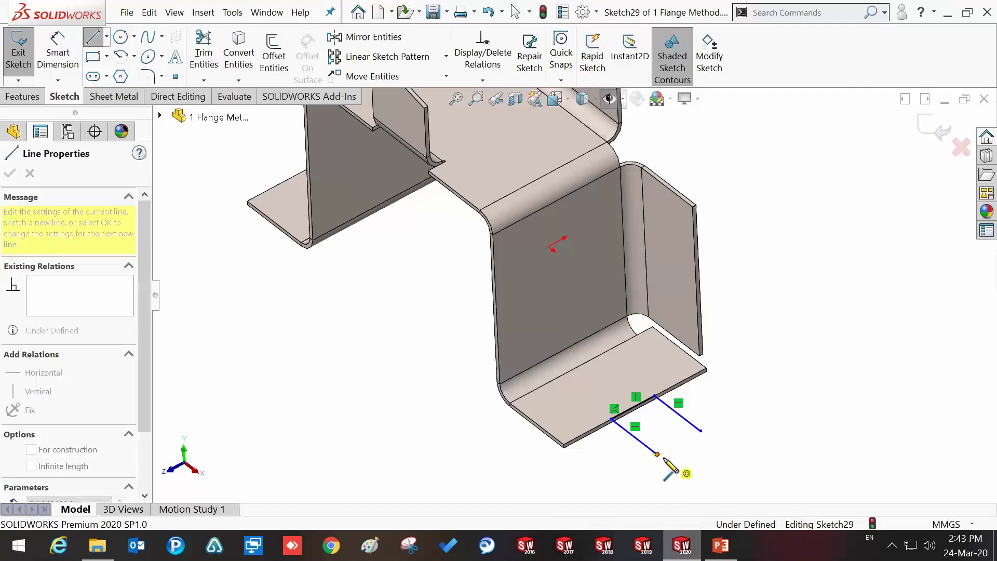
click(701, 431)
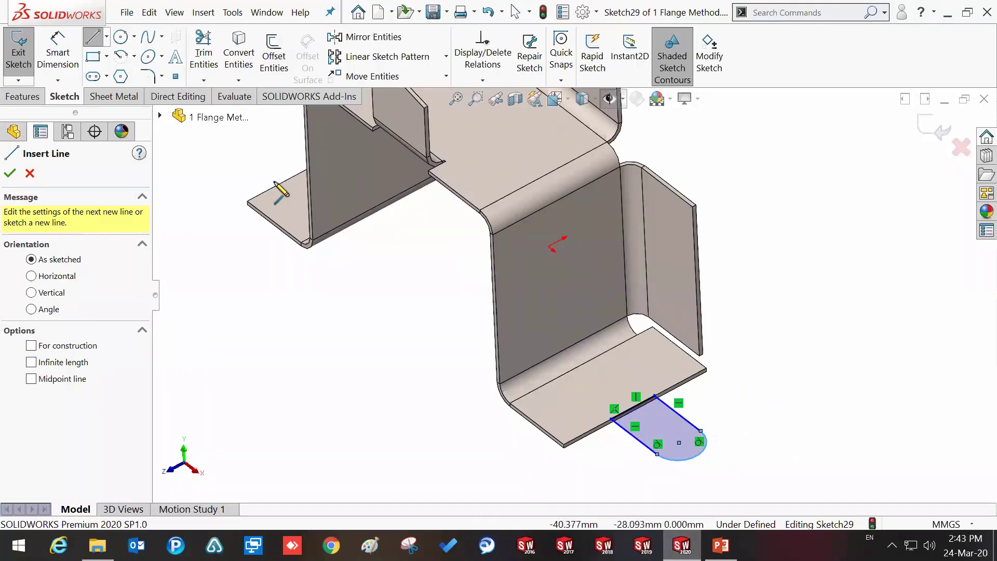
click(34, 97)
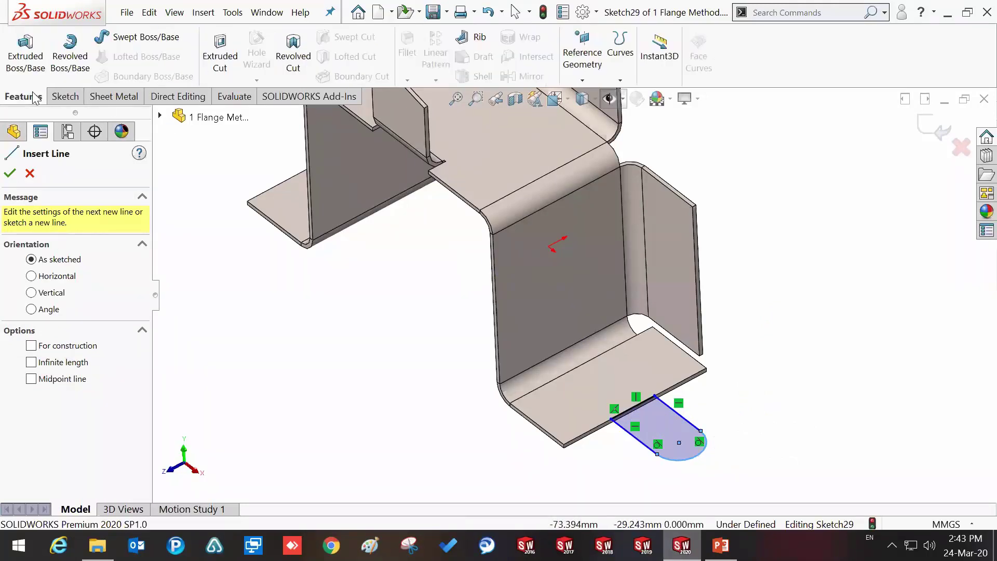
click(102, 100)
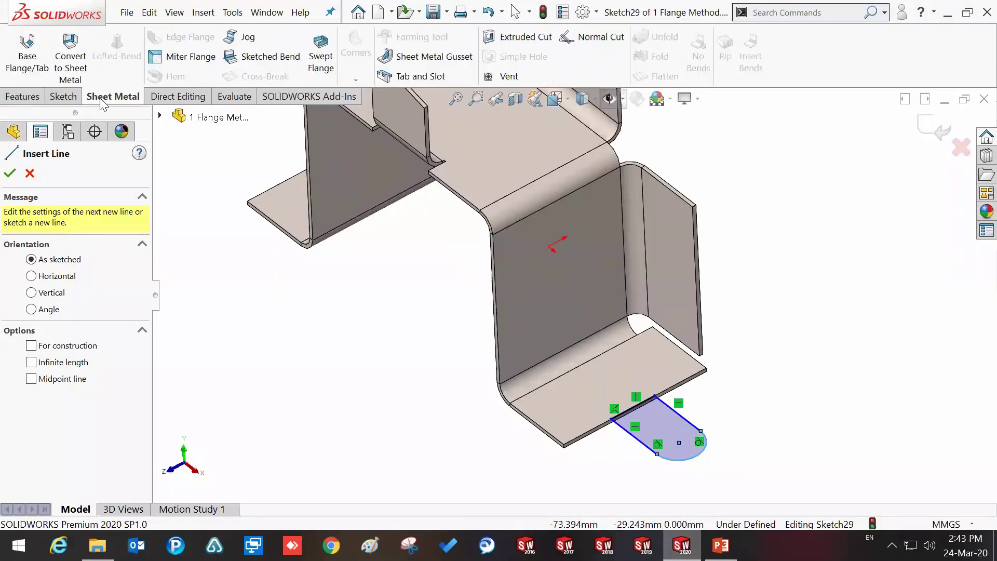
- Turn the closed rounded sketch into the Tab2 base flange feature
click(35, 73)
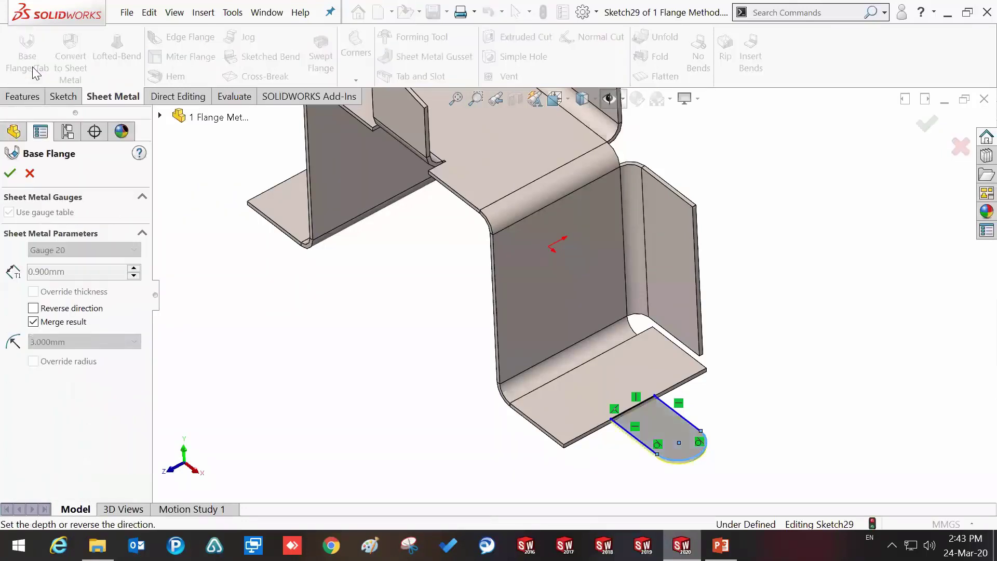
scroll(519, 395, down, 2)
scroll(575, 423, down, 2)
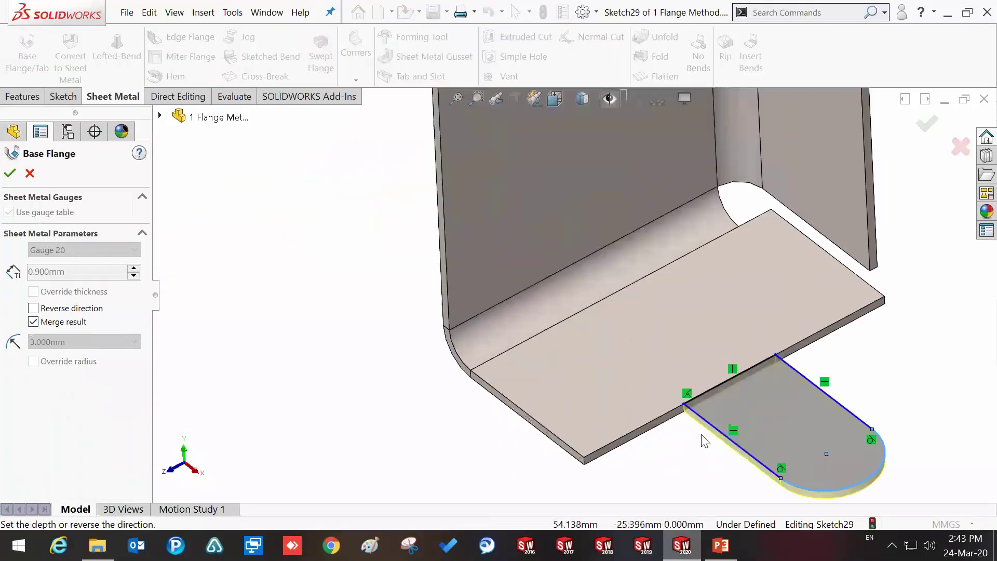
scroll(703, 436, down, 2)
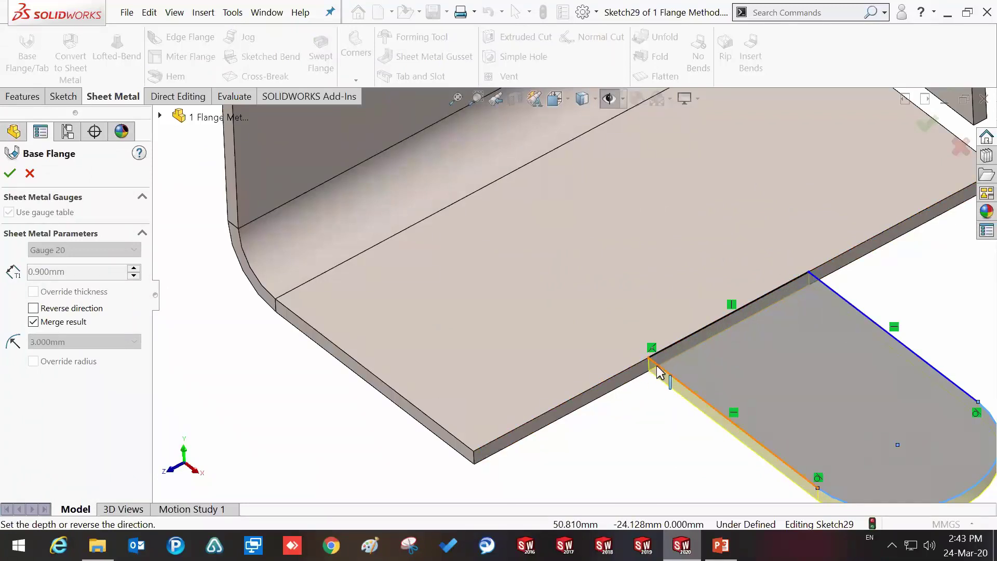
click(927, 125)
- Zoom and orbit around the finished part to inspect its flanges
scroll(826, 326, up, 4)
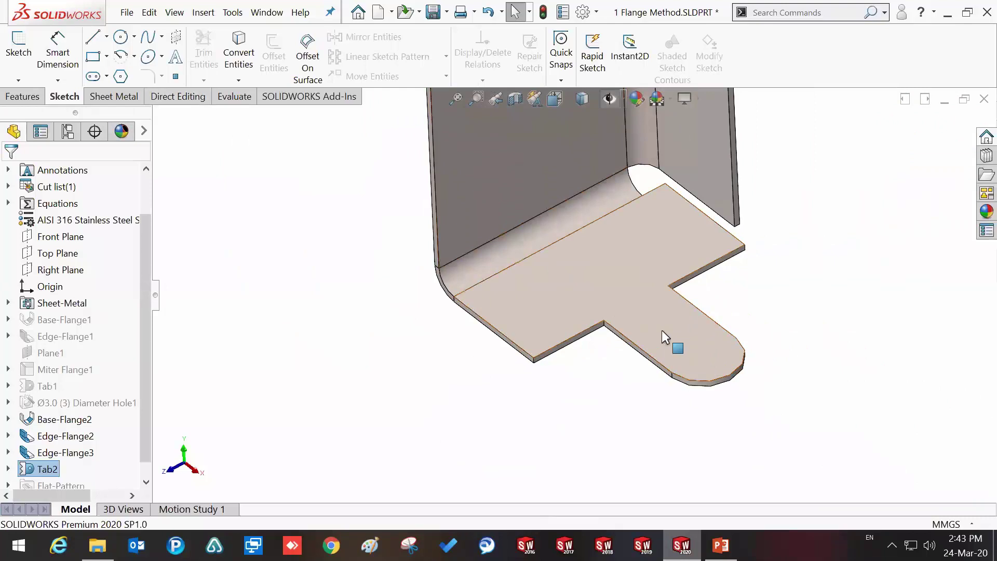
scroll(659, 328, up, 2)
middle_drag(658, 322, 540, 194)
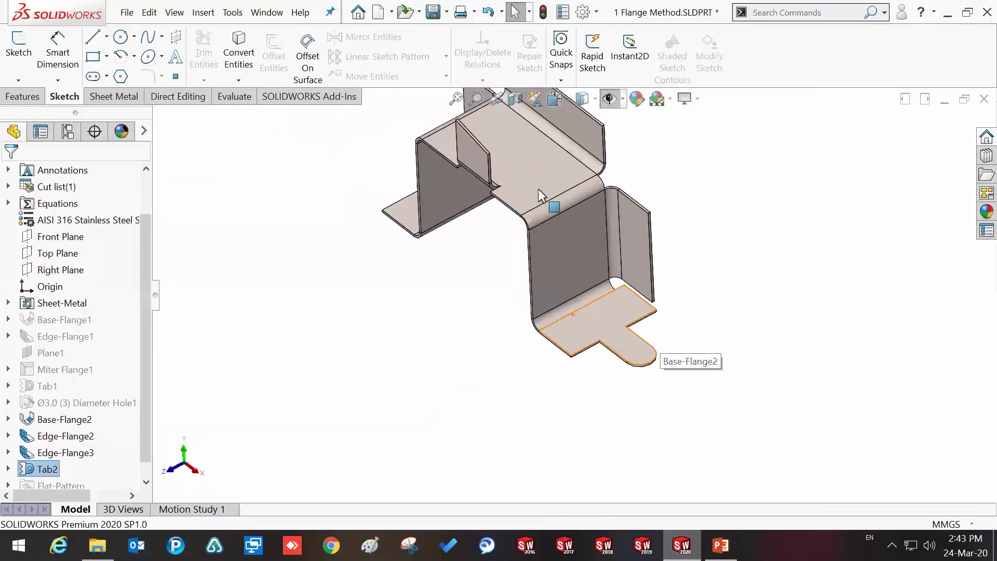
mouse_move(616, 326)
middle_down()
mouse_move(613, 283)
mouse_move(494, 201)
middle_up()
scroll(498, 234, down, 3)
middle_drag(500, 246, 504, 252)
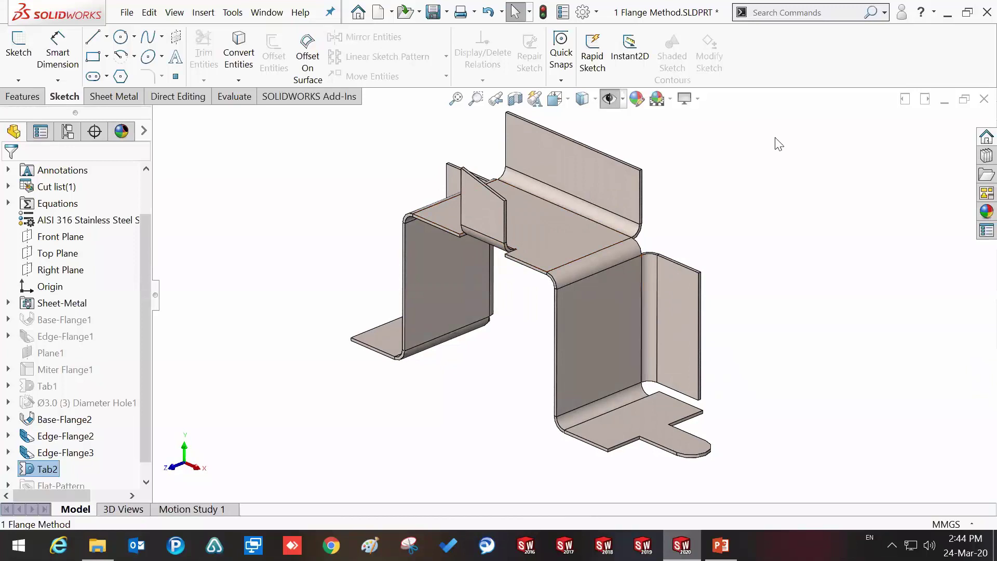
- Close the flange part without saving, then open 2 miter_flange and view its feature tree
click(984, 99)
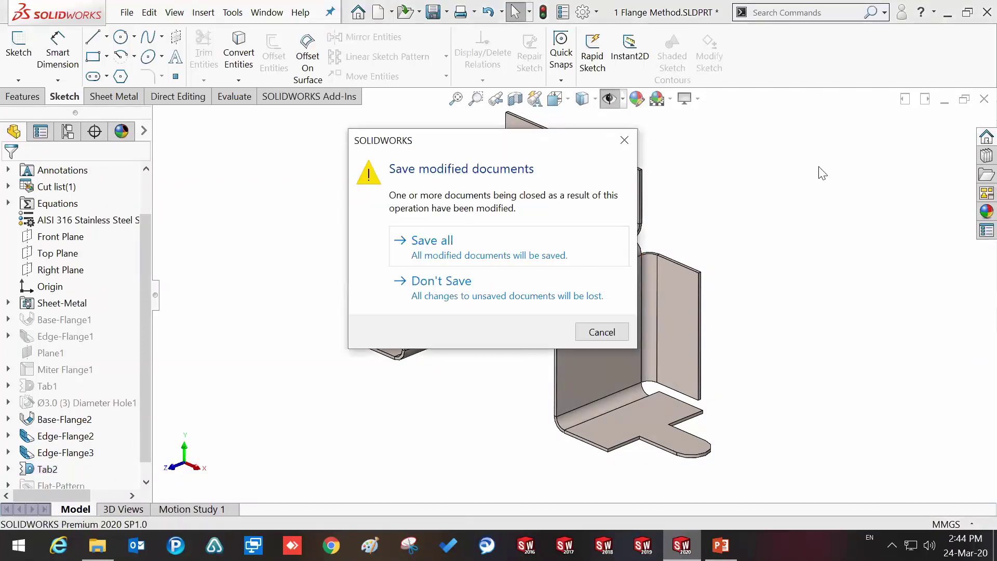
click(523, 275)
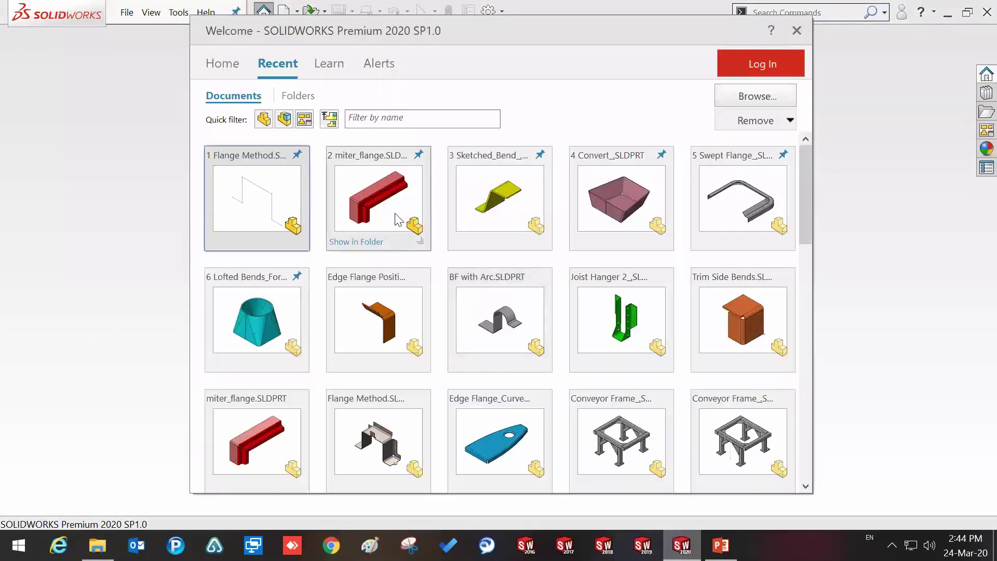
click(394, 211)
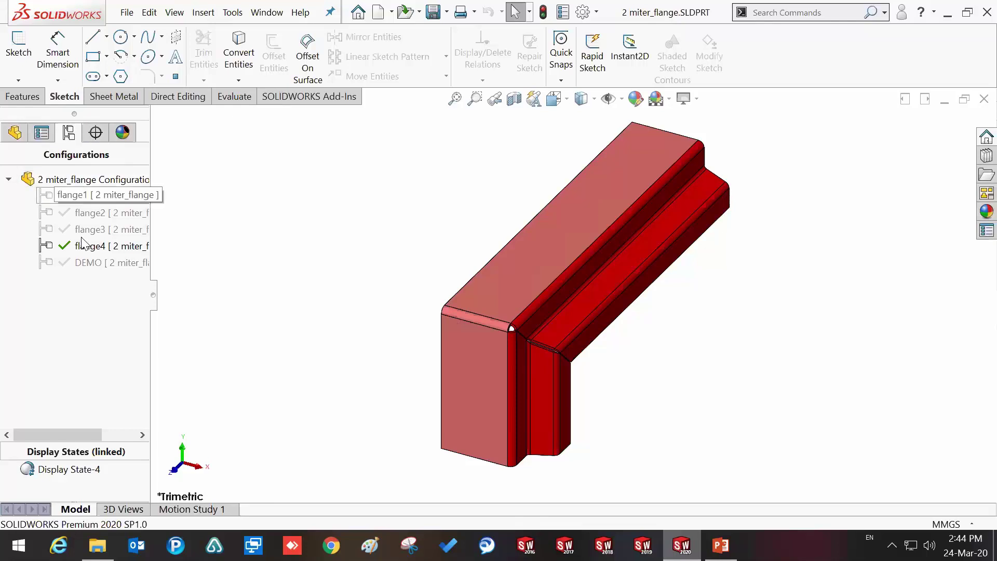
click(14, 133)
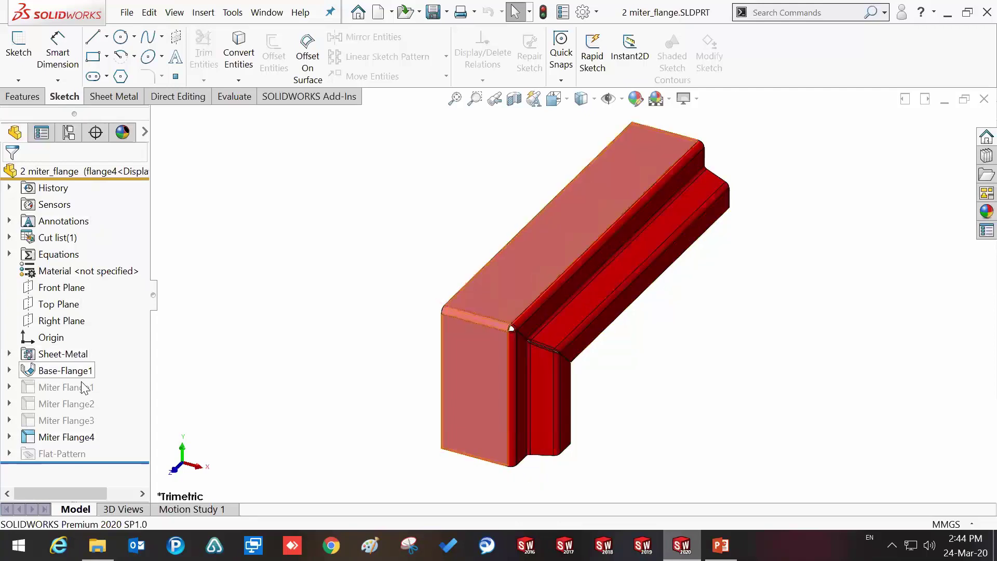
- Activate flange1, flange3, then flange4 configurations, orbiting and zooming to compare each
click(66, 139)
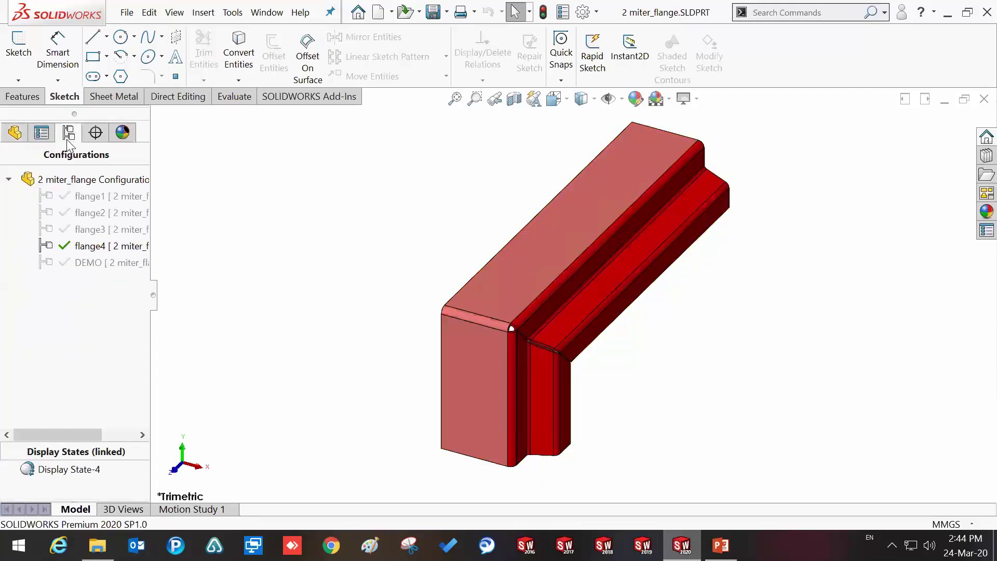
double_click(96, 198)
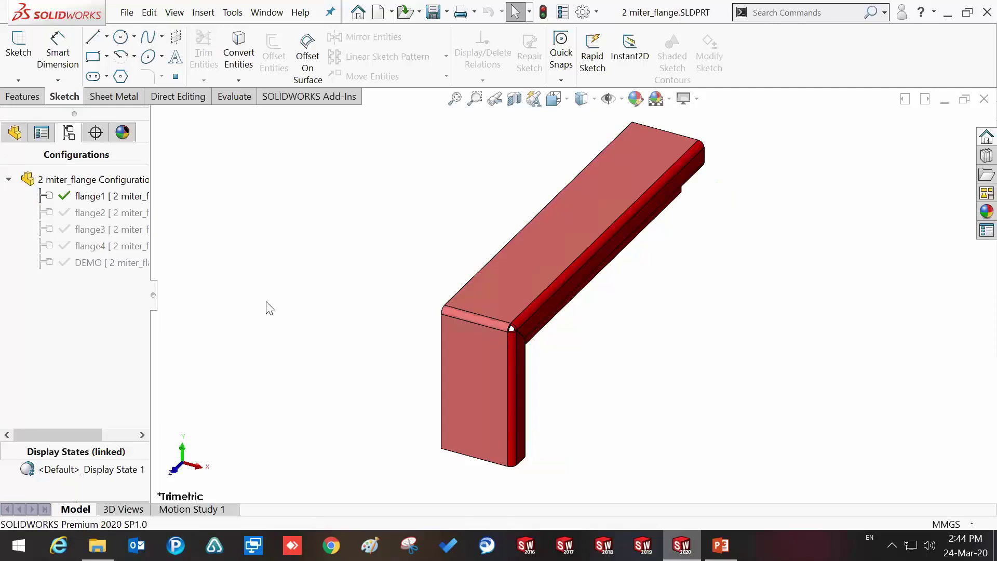
middle_drag(419, 347, 338, 167)
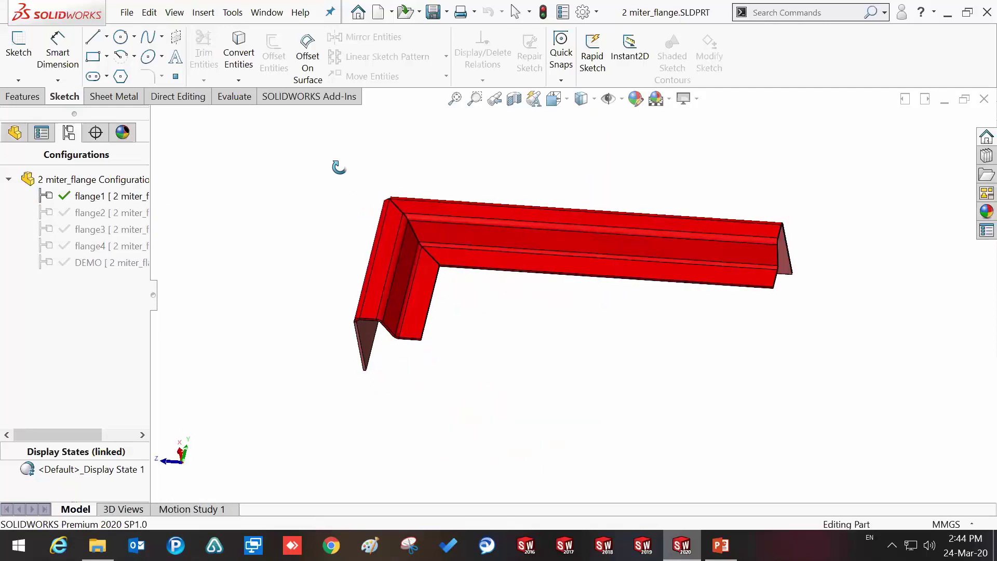
scroll(435, 251, down, 1)
scroll(432, 251, down, 2)
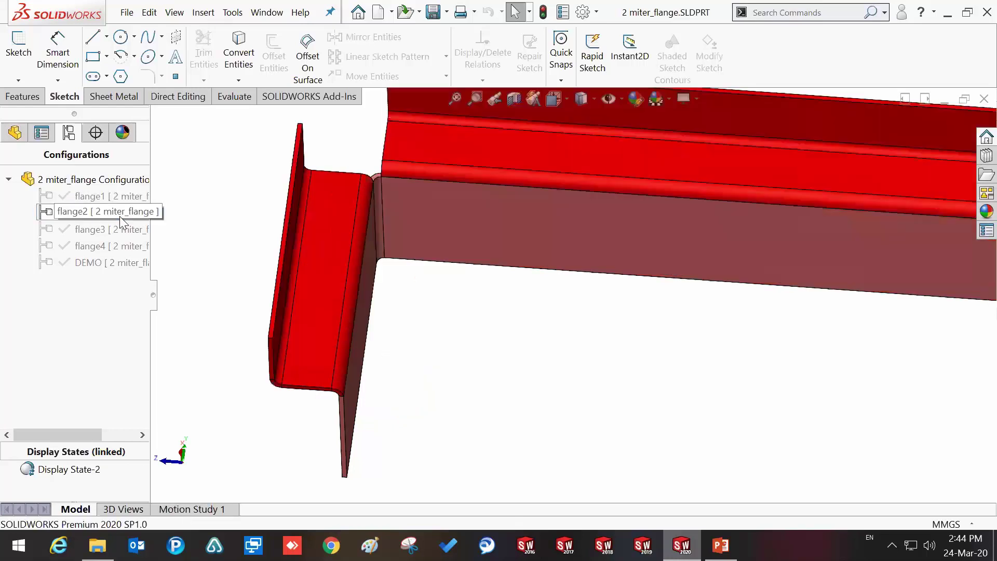
double_click(121, 229)
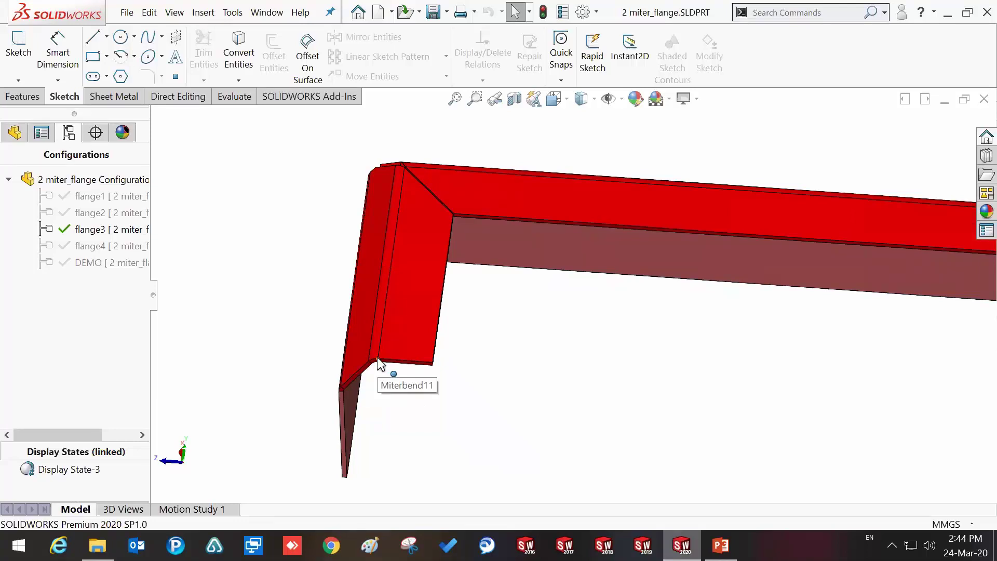
double_click(111, 247)
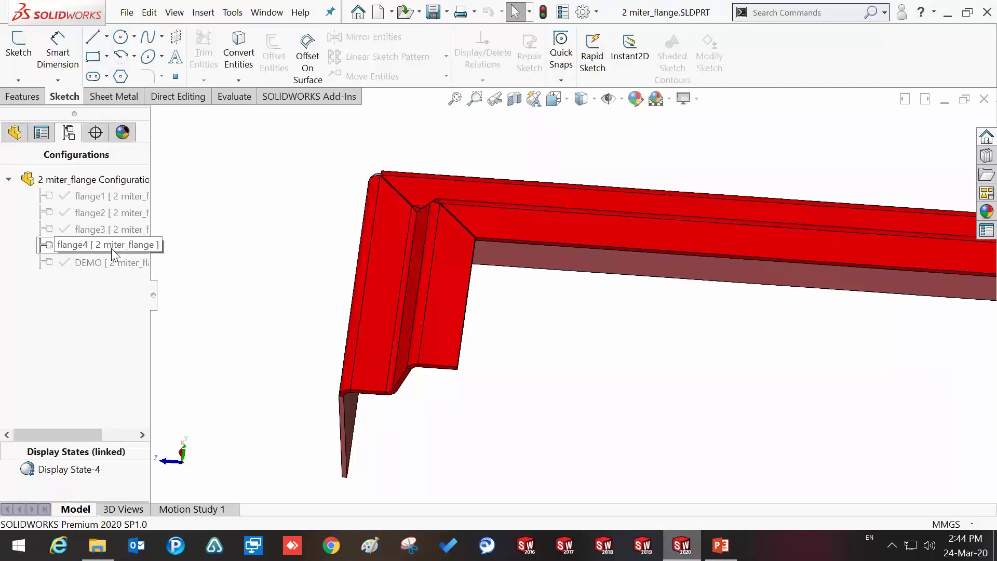
mouse_move(407, 278)
middle_down()
mouse_move(423, 225)
mouse_move(439, 223)
mouse_move(435, 259)
middle_up()
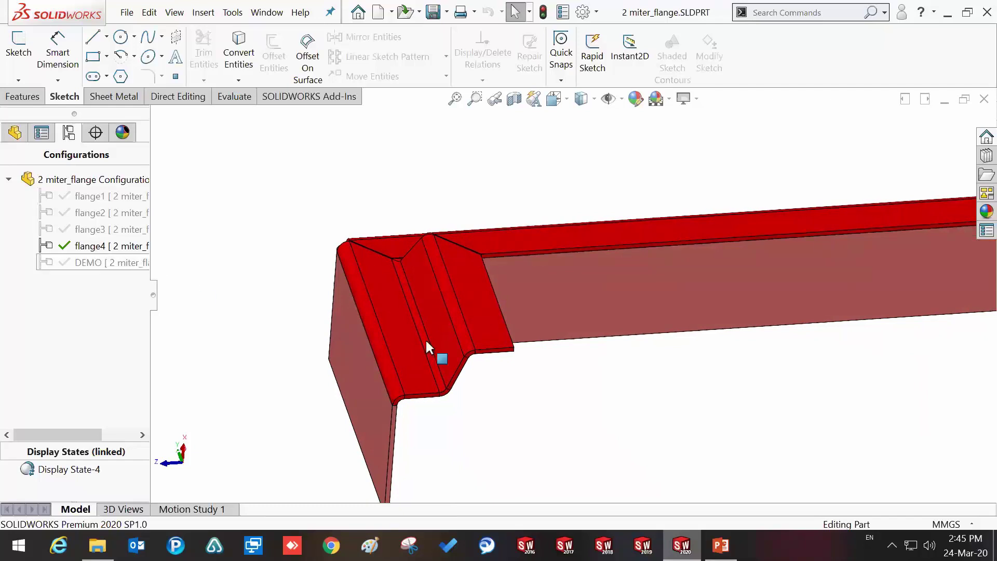
scroll(457, 332, up, 3)
mouse_move(545, 353)
middle_down()
mouse_move(664, 328)
mouse_move(663, 319)
middle_up()
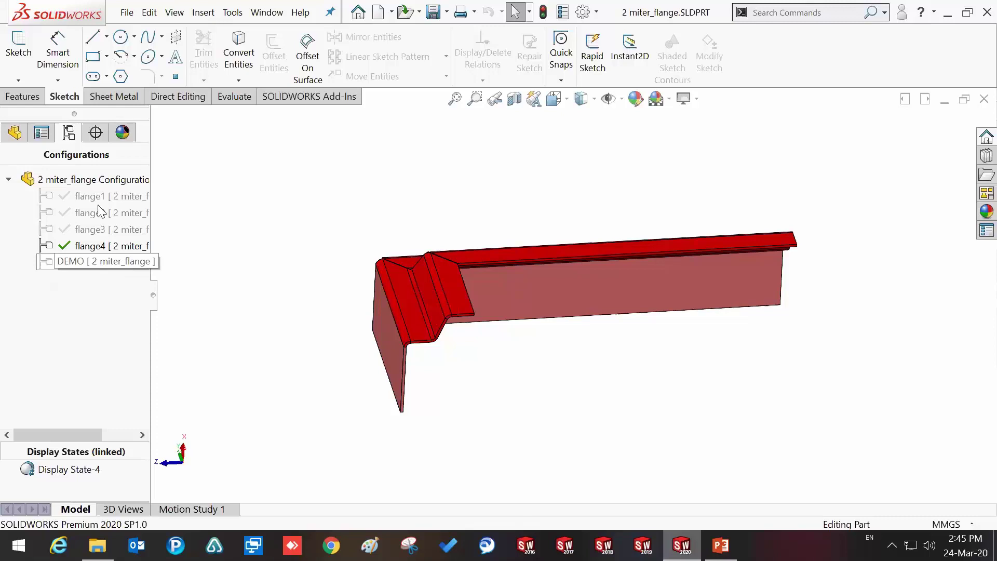
- Activate the DEMO configuration and open a new sketch on the flange's narrow end face
click(15, 134)
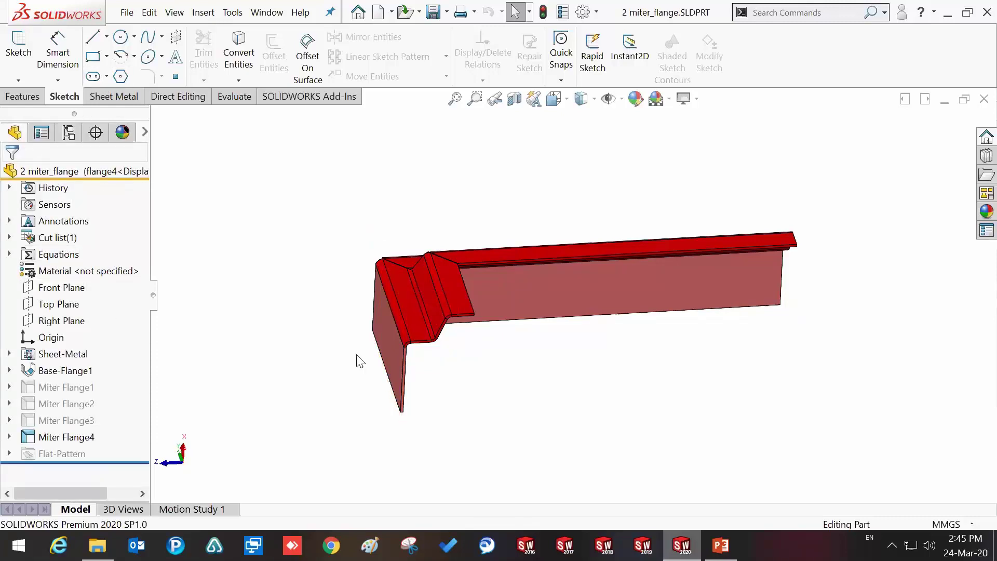
scroll(356, 356, down, 5)
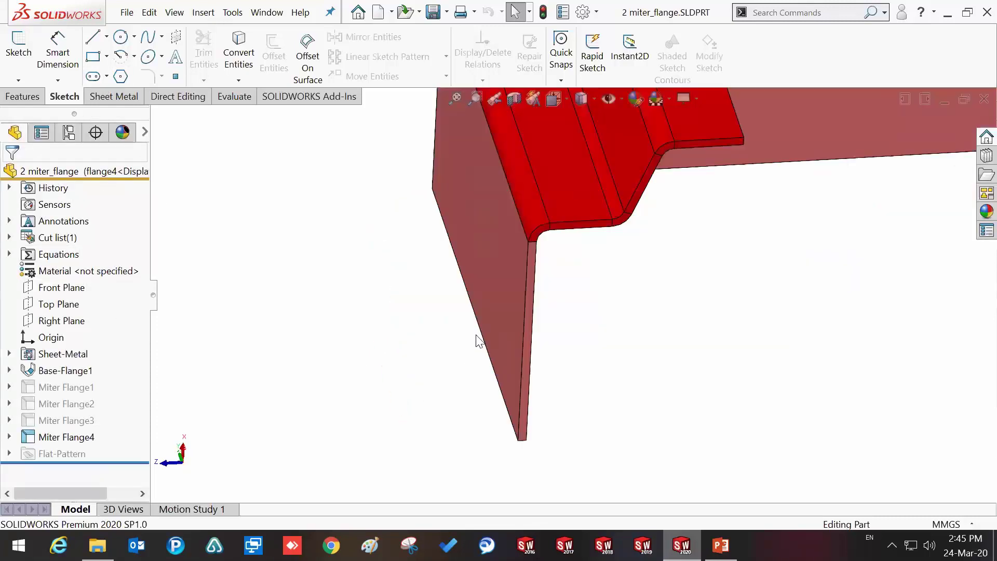
click(68, 132)
double_click(88, 263)
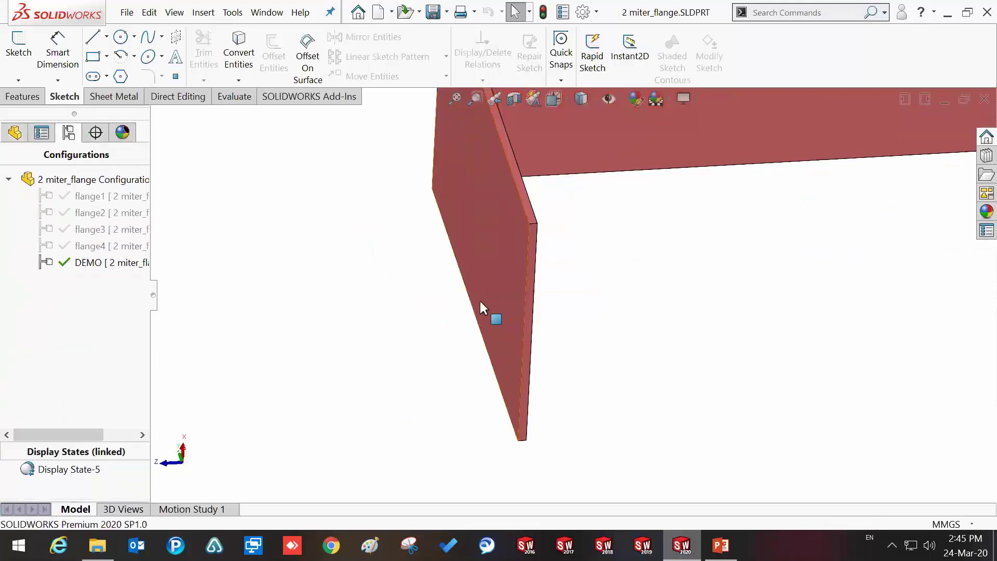
click(527, 309)
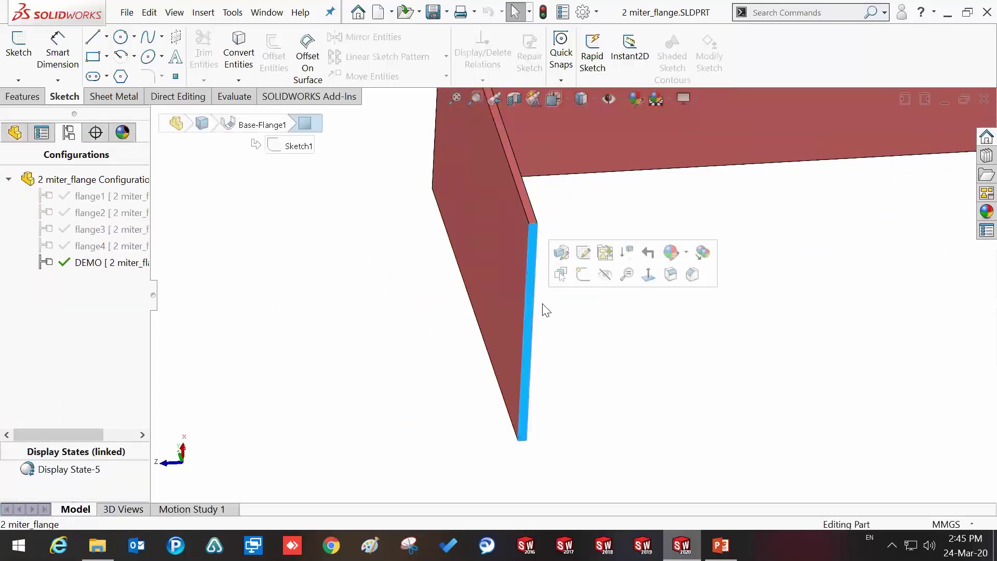
click(580, 275)
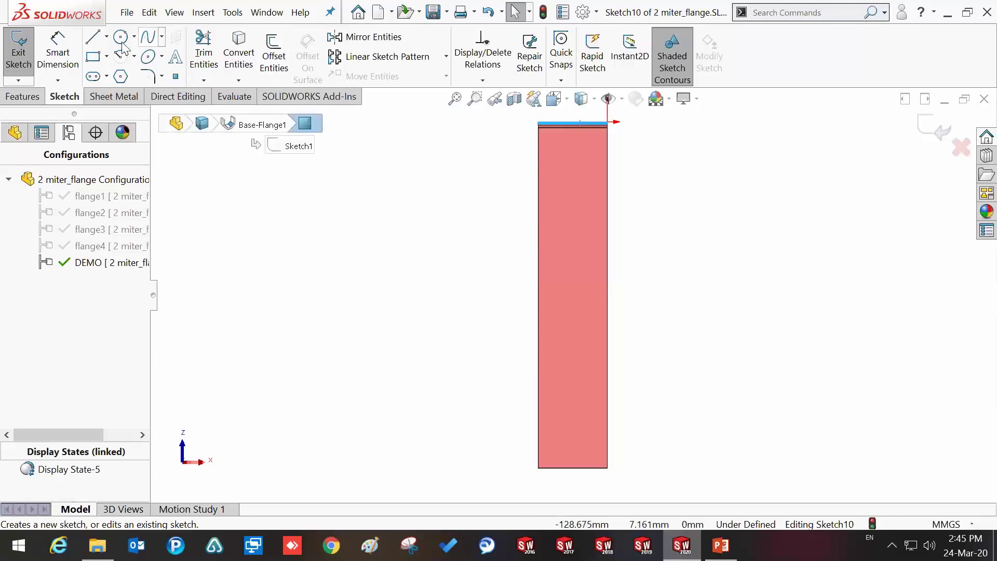
- Draw a closed stepped profile with two angled edges and start an Extruded Boss/Base on it
click(93, 37)
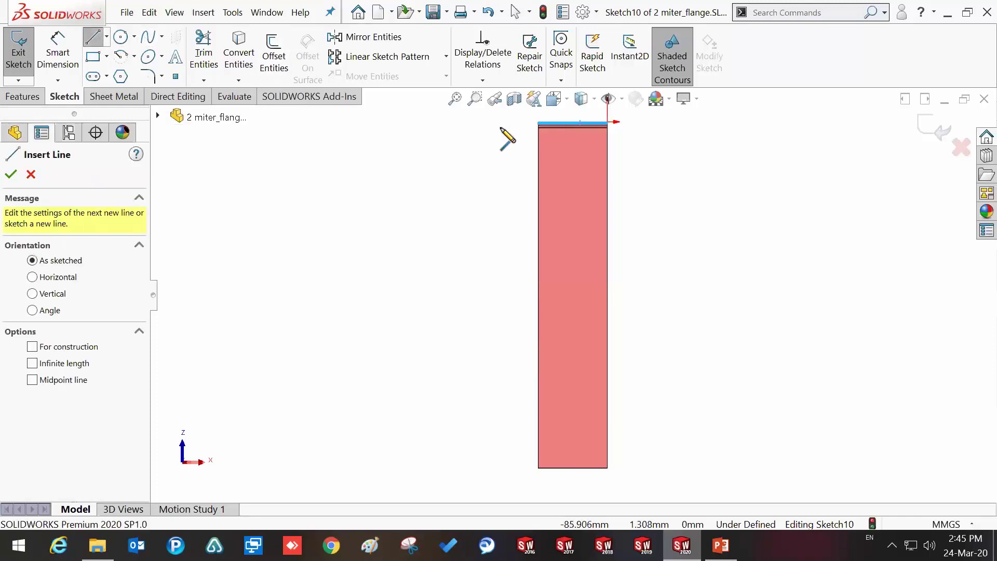
click(538, 137)
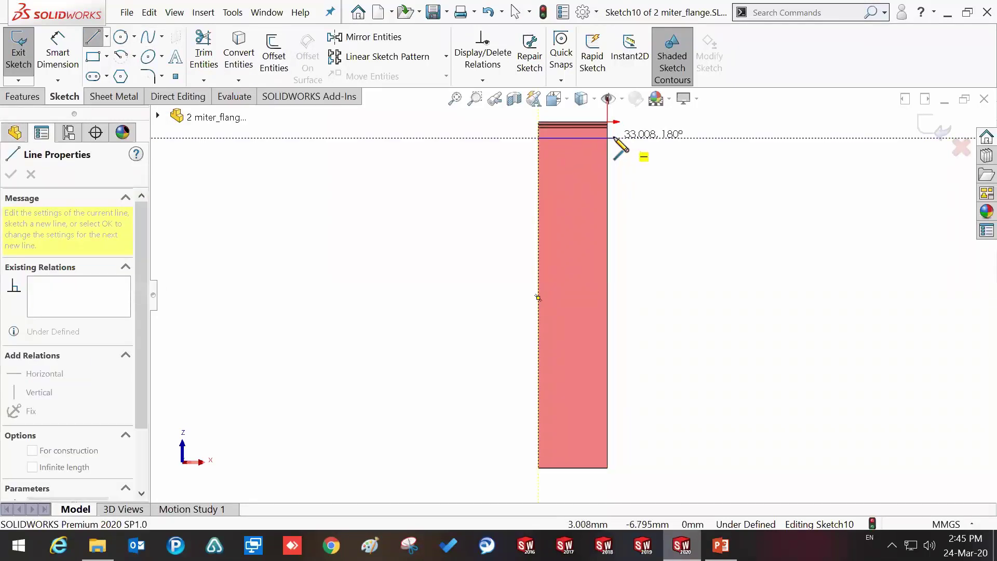
click(615, 138)
click(636, 158)
click(636, 188)
click(680, 224)
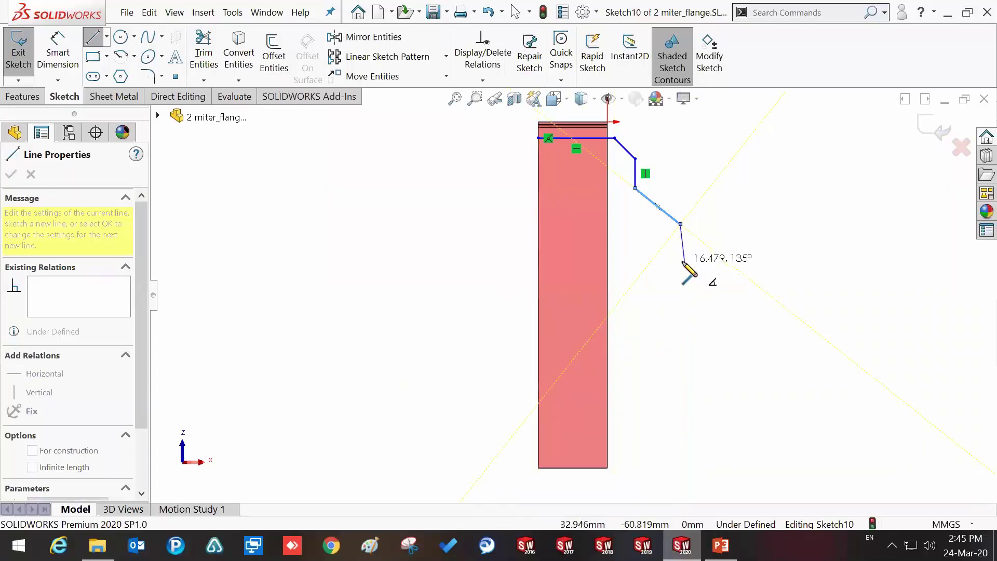
click(681, 262)
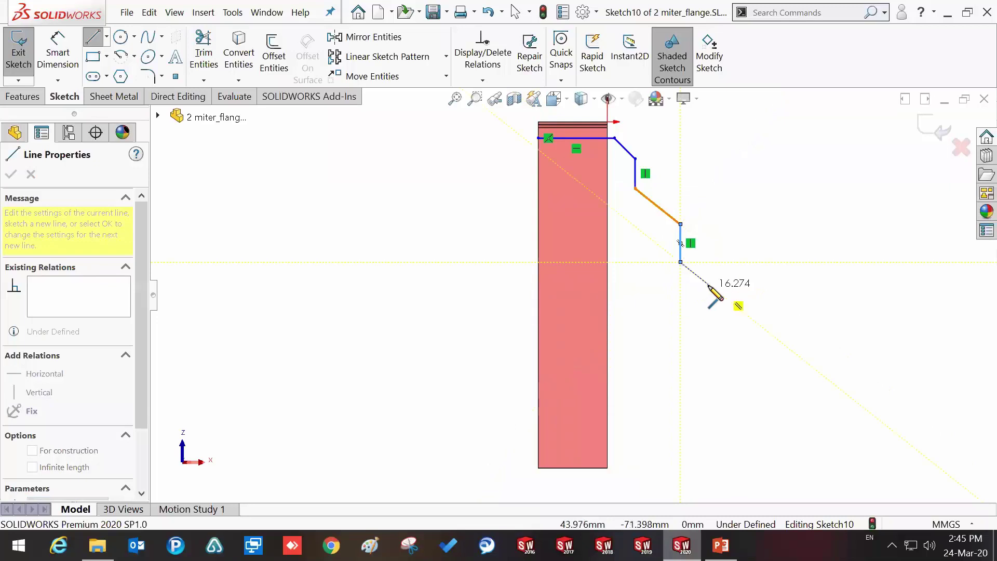
click(720, 262)
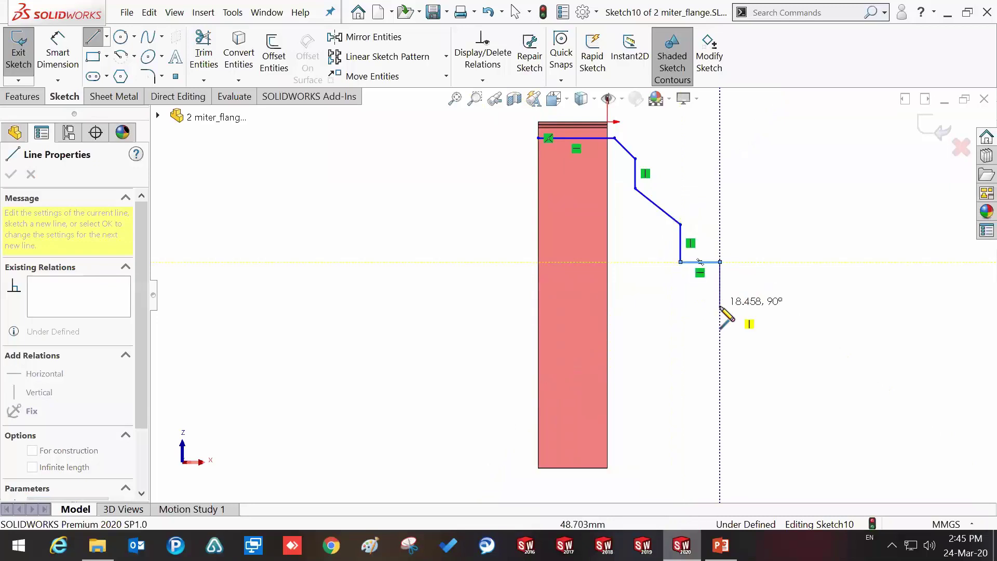
click(670, 307)
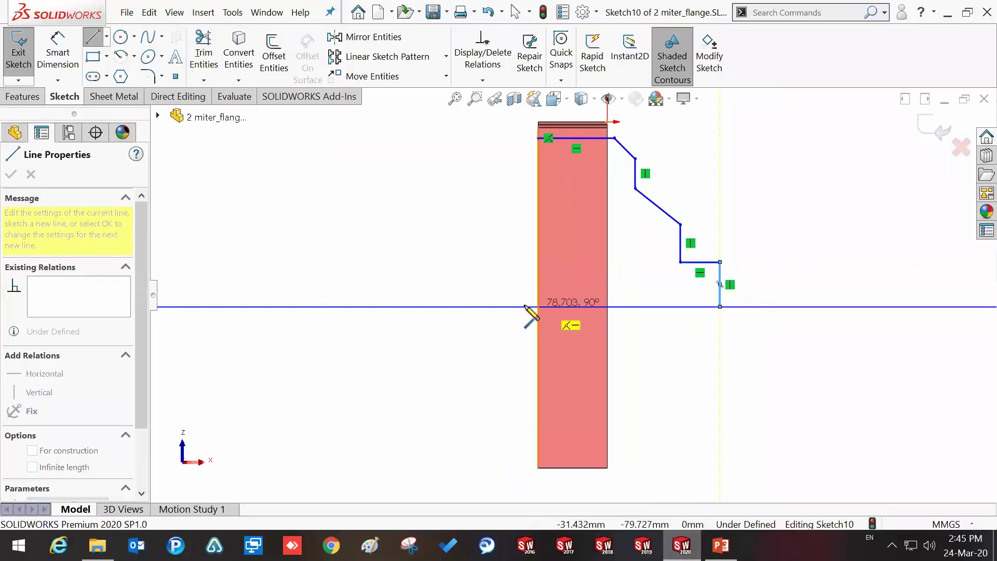
click(538, 306)
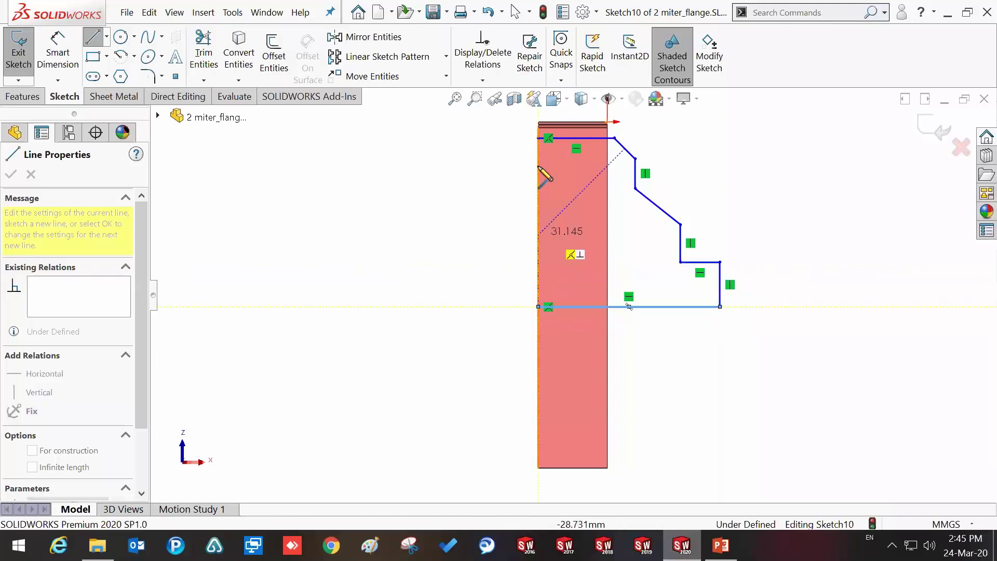
click(538, 139)
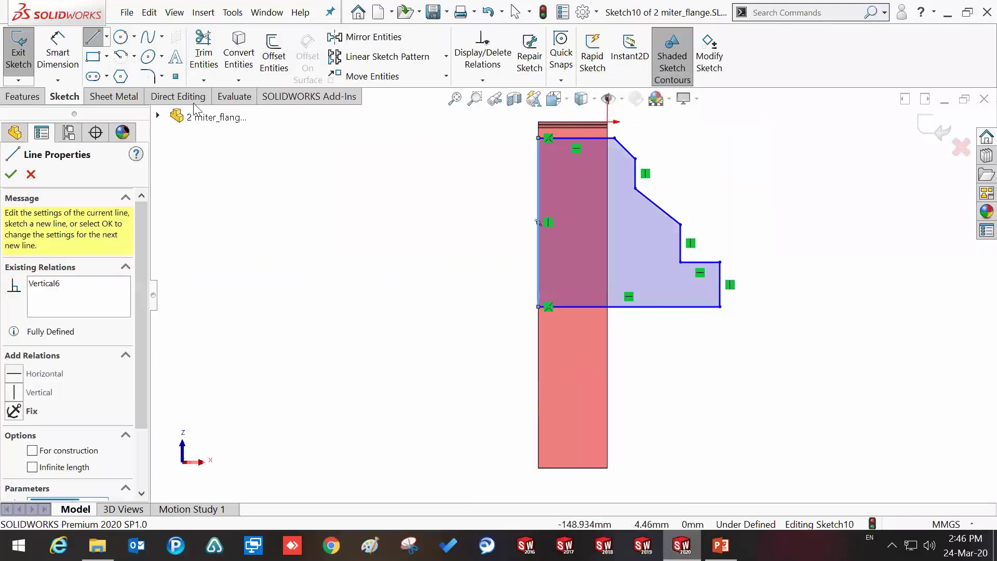
click(23, 97)
click(41, 72)
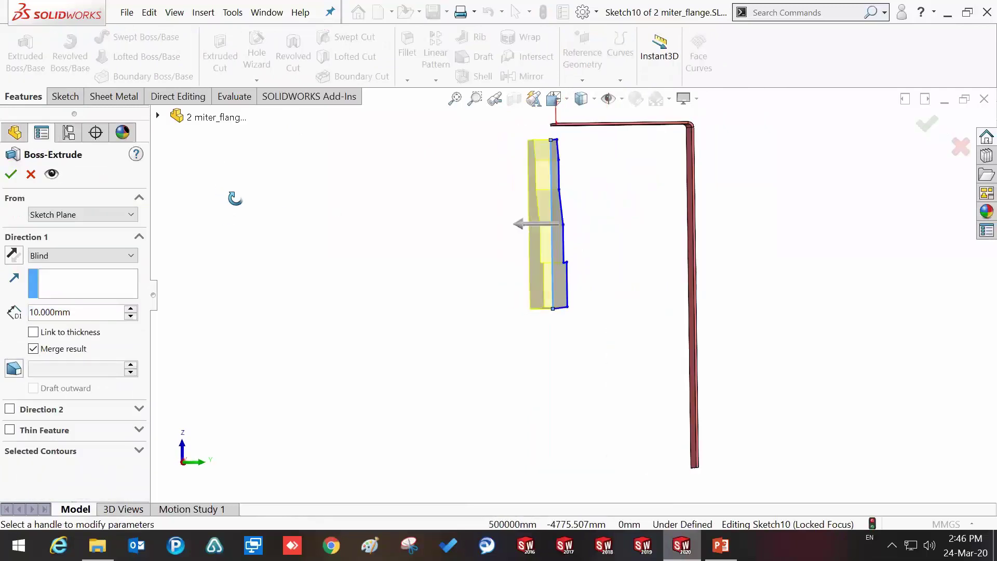
- Extrude the stepped profile 52 mm blind and orbit to check the result
drag(528, 227, 682, 227)
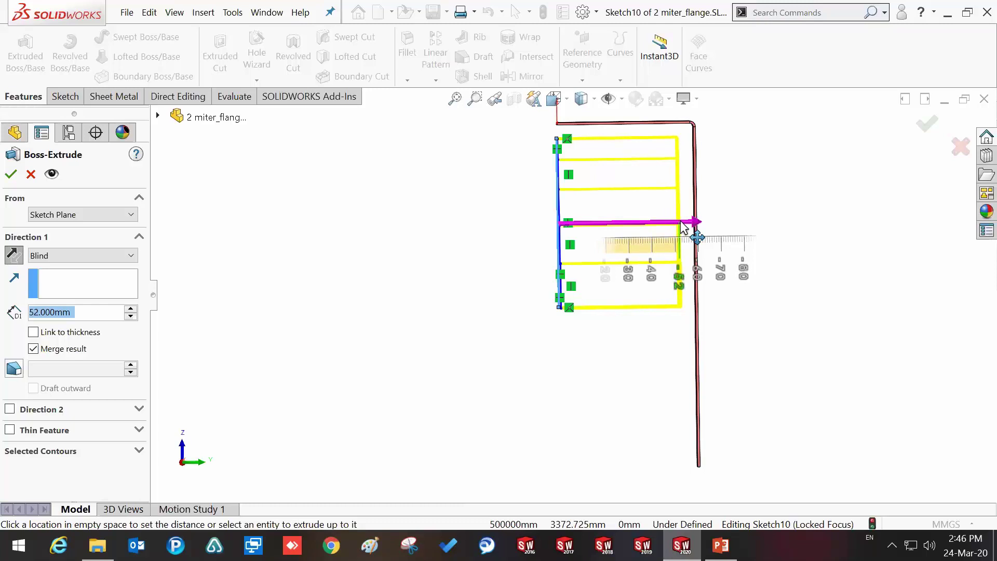
middle_drag(682, 227, 642, 127)
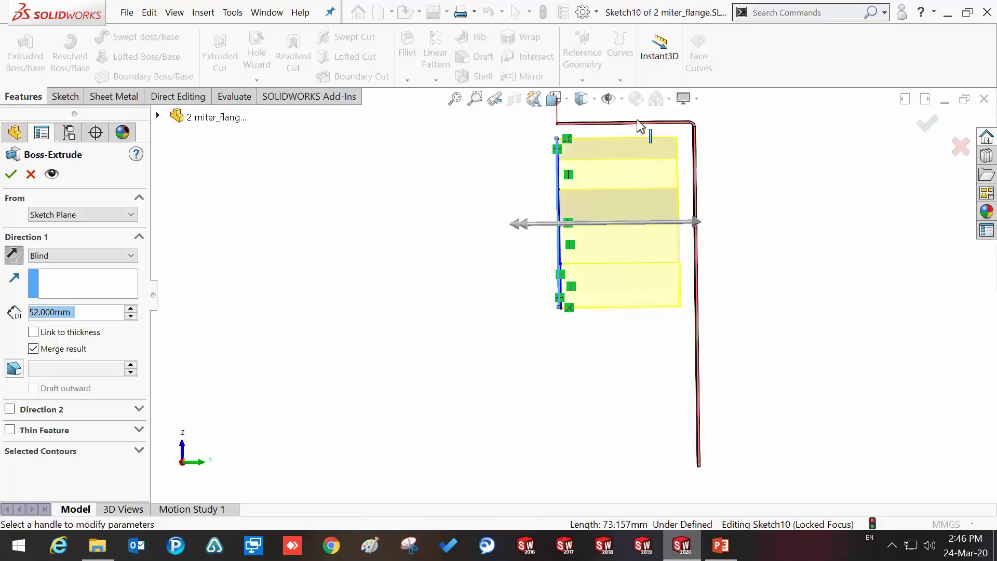
middle_drag(677, 201, 676, 180)
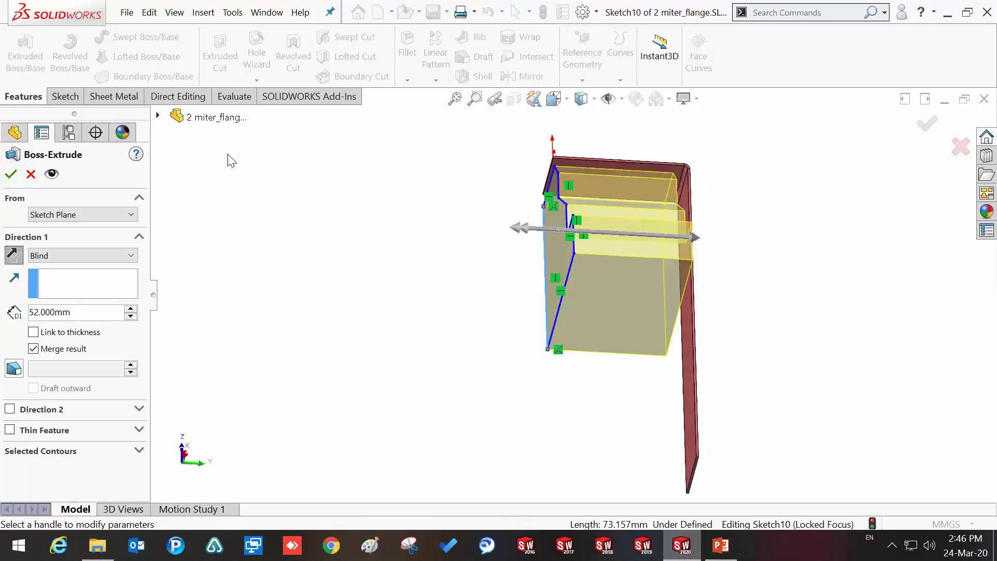
click(11, 174)
mouse_move(414, 302)
middle_down()
mouse_move(419, 216)
mouse_move(507, 204)
mouse_move(528, 281)
mouse_move(492, 238)
mouse_move(512, 238)
mouse_move(488, 267)
middle_up()
scroll(492, 320, down, 3)
mouse_move(483, 330)
middle_down()
mouse_move(485, 286)
mouse_move(483, 321)
middle_up()
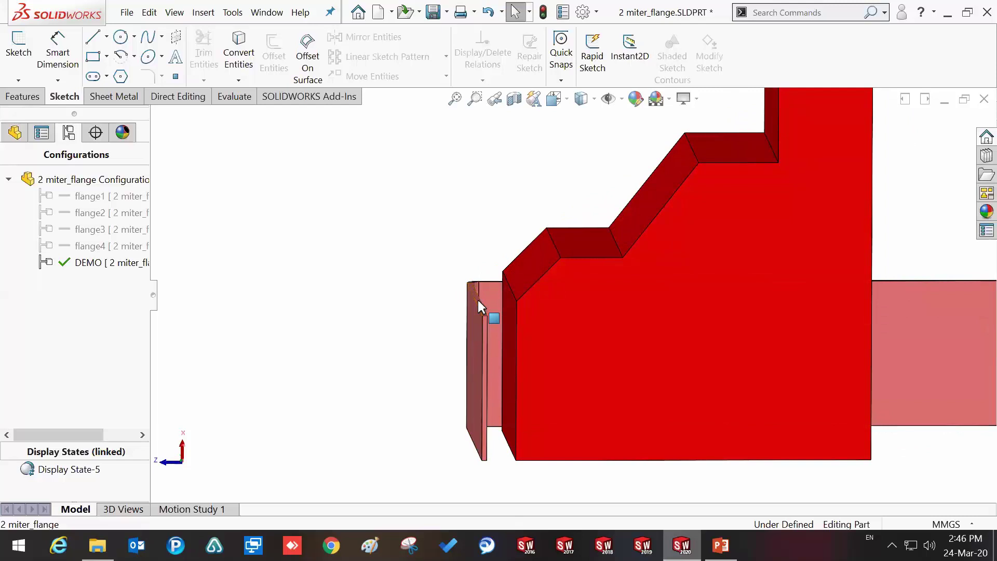
- Zoom in and select the bent plate's narrow side face after checking its 57.5 mm edge
scroll(561, 244, up, 3)
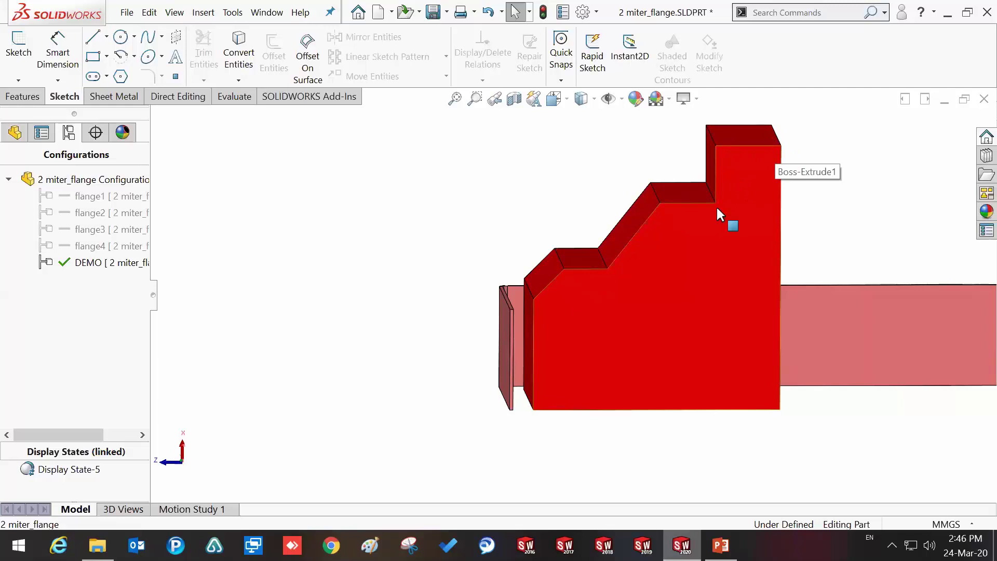
scroll(506, 311, down, 3)
scroll(499, 317, down, 1)
scroll(497, 320, down, 1)
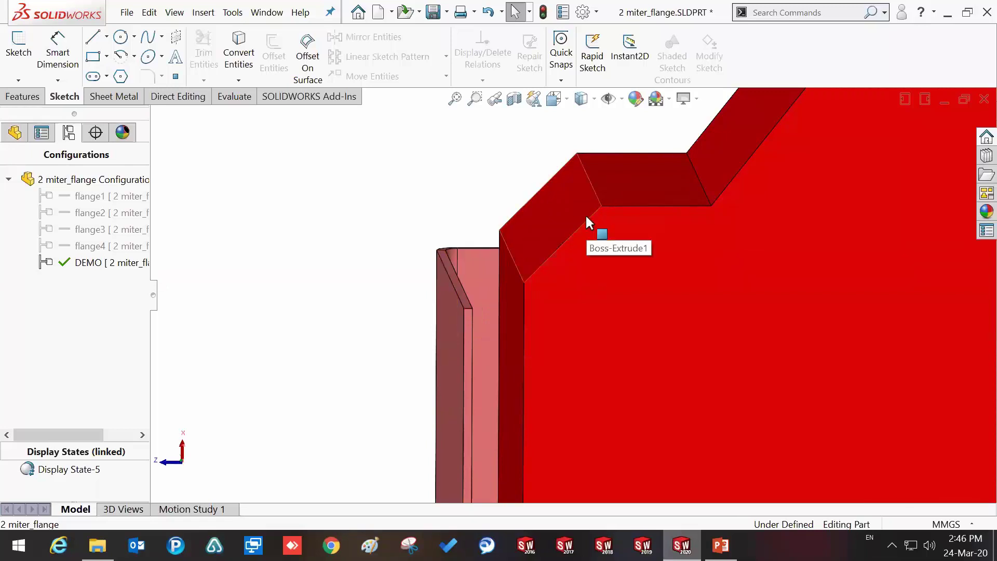
click(459, 300)
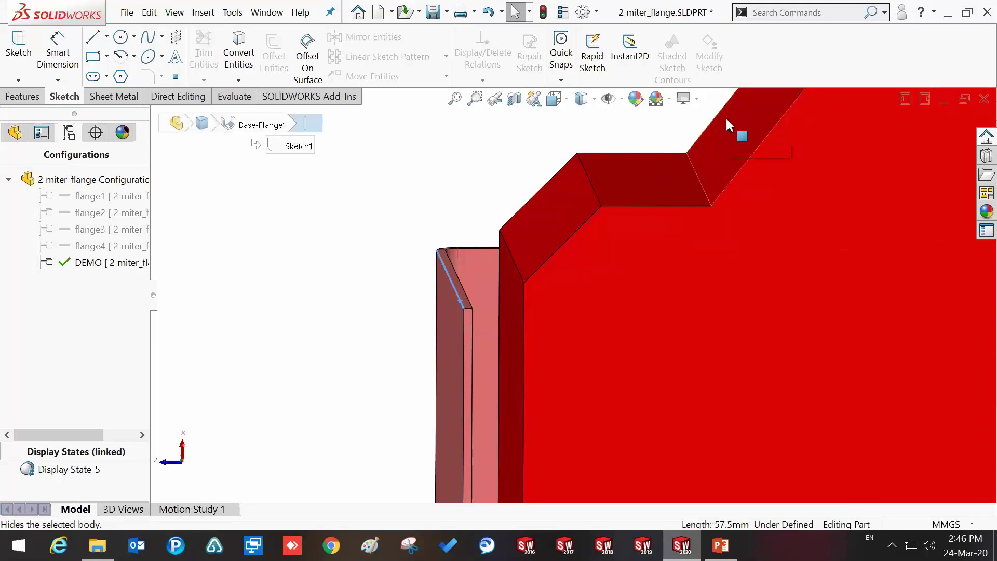
click(467, 312)
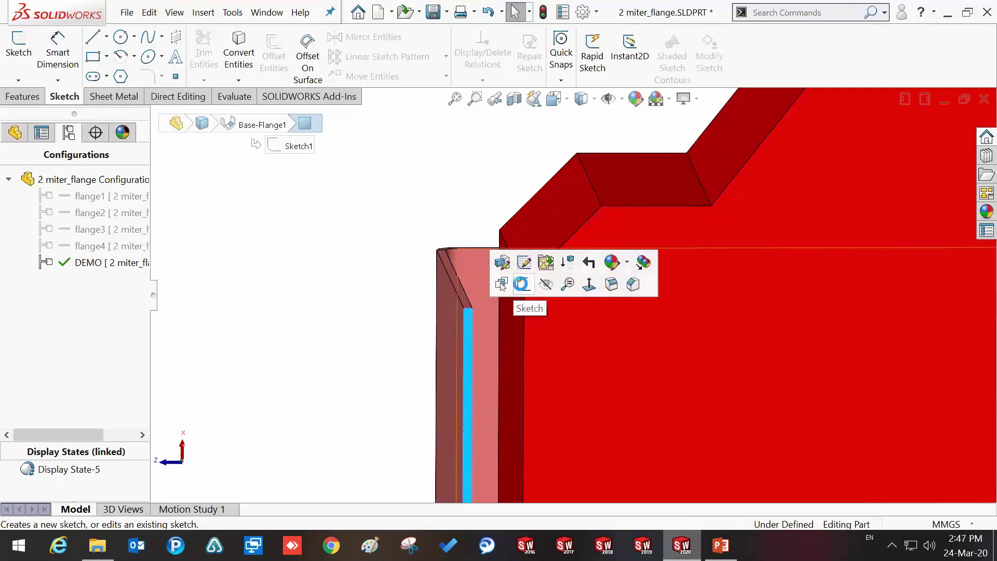
- Start a new sketch on the plate's edge face, undoing an early offset attempt
click(521, 284)
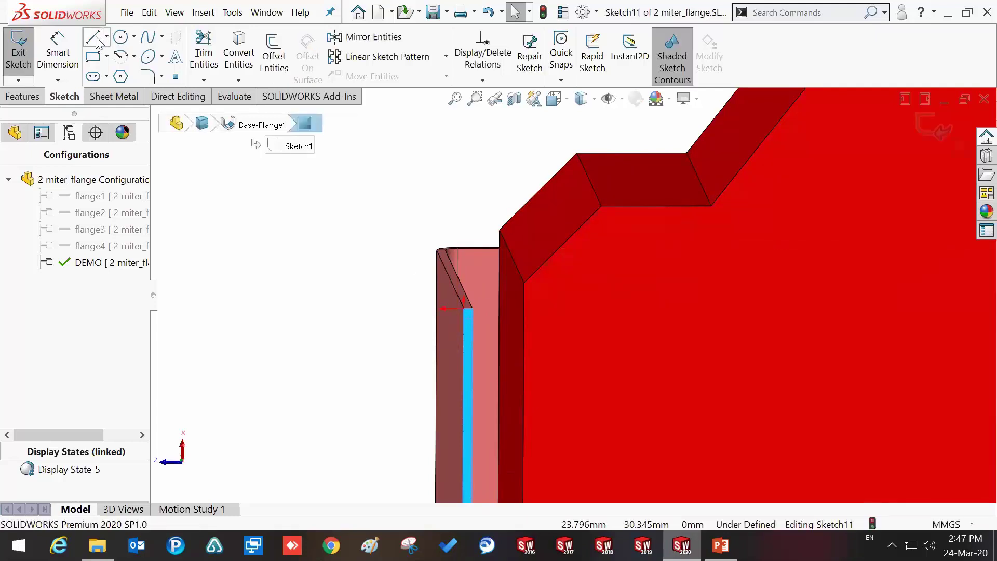
click(274, 54)
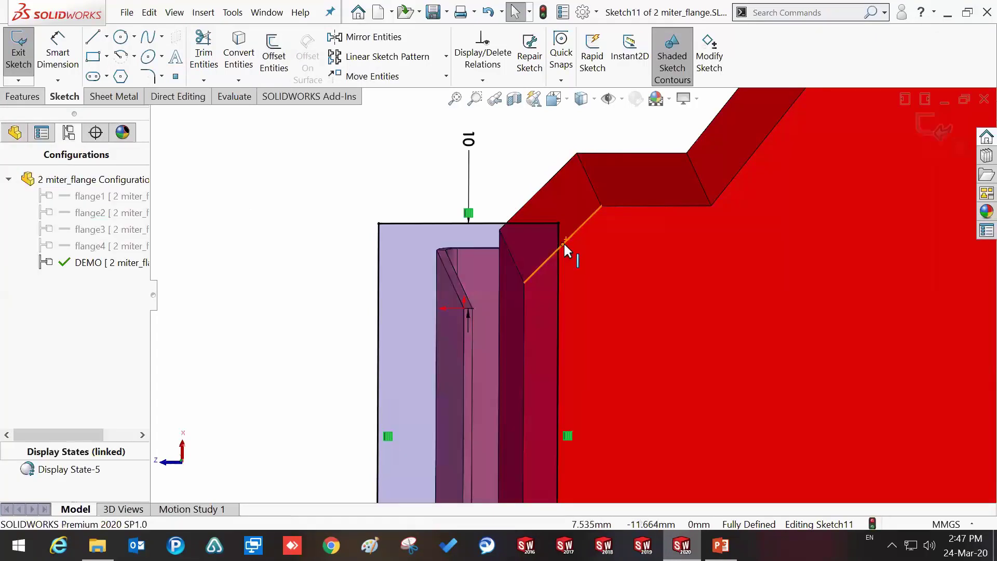
key(ctrl+z)
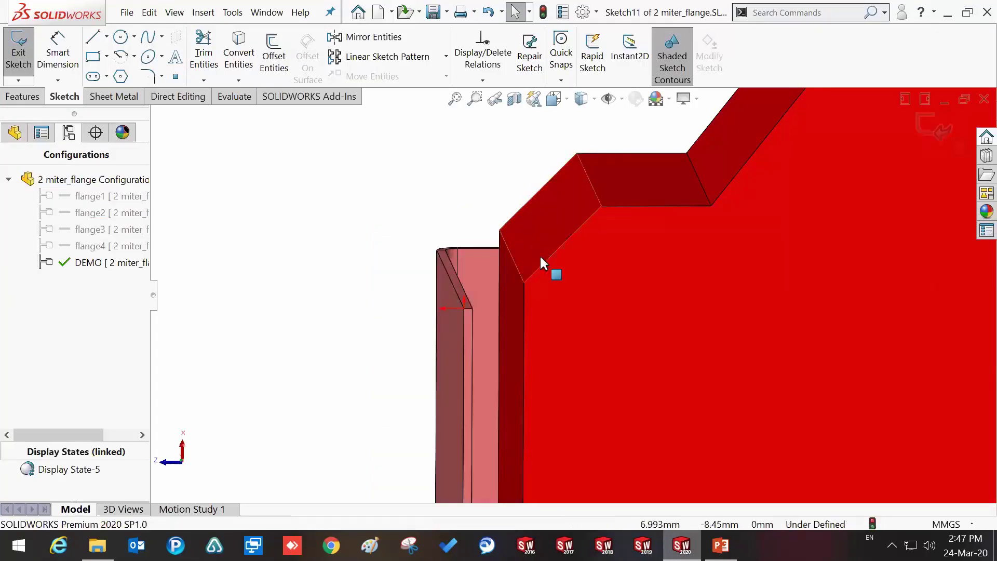
- Select the block's six stepped edges, totalling 103.457 mm, for Offset Entities
click(547, 256)
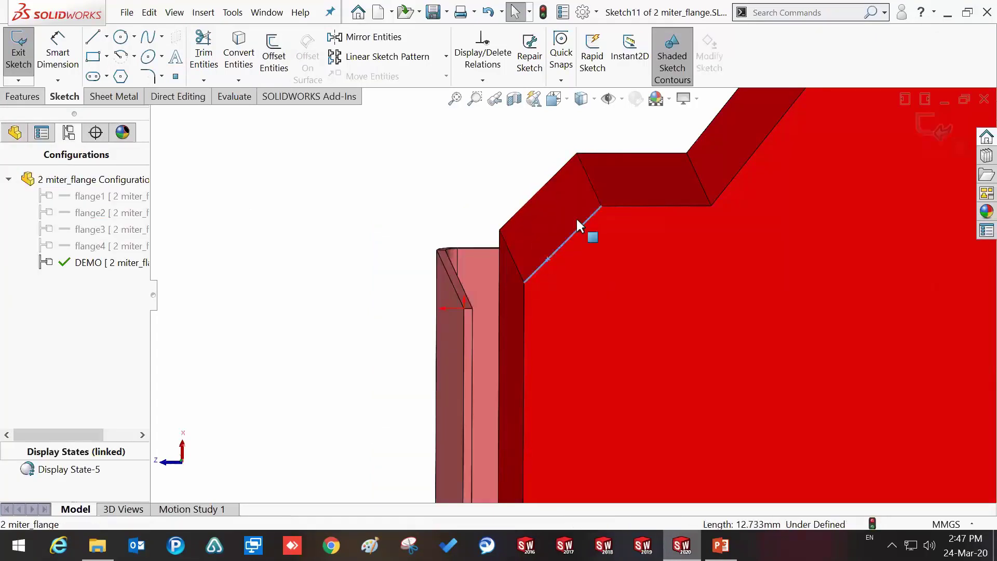
ctrl+click(615, 205)
ctrl+click(730, 181)
key(z)
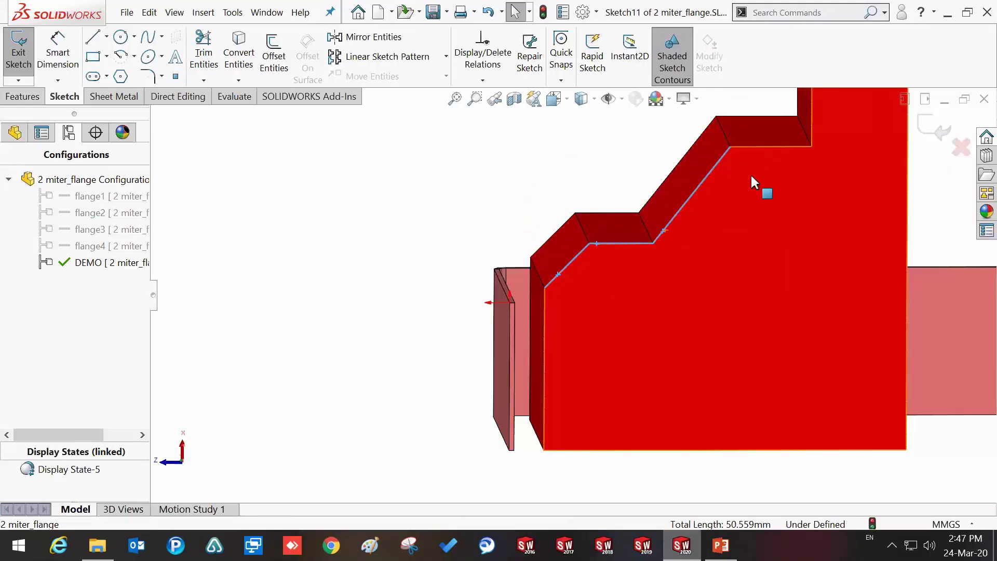
key(z)
ctrl+click(740, 171)
ctrl+click(772, 145)
ctrl+click(781, 101)
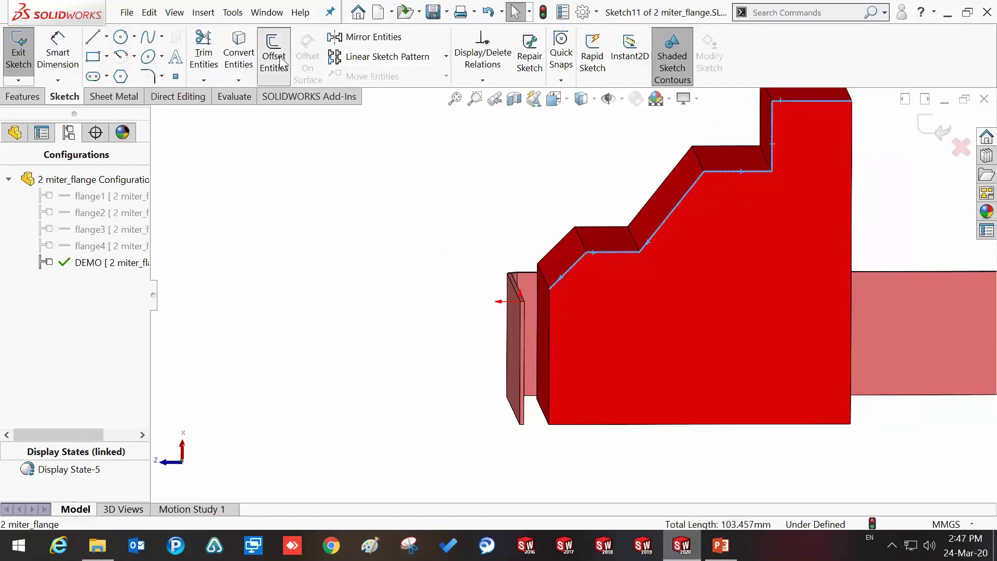
click(280, 62)
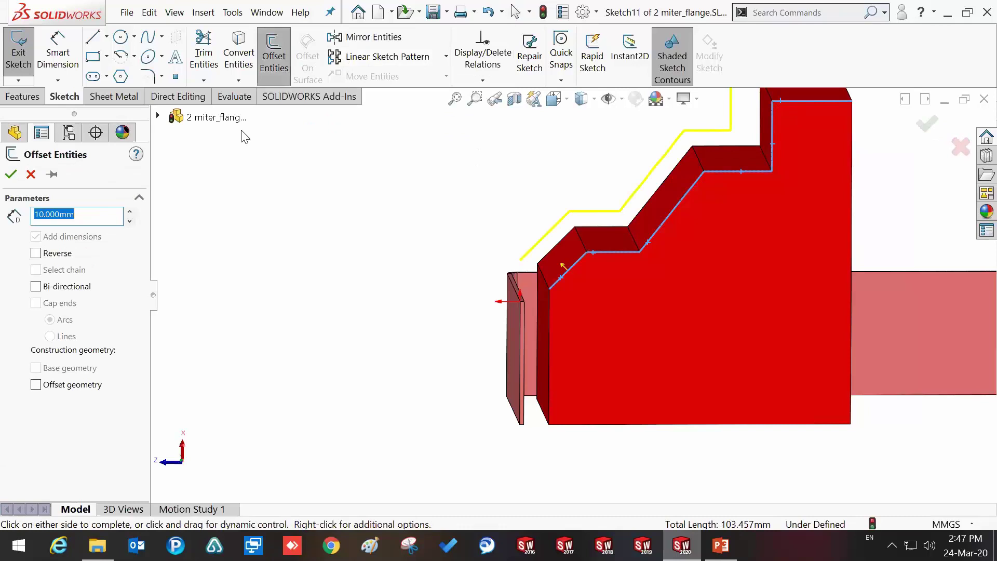
- Offset the stepped edge chain by 2 mm as new lines in Sketch11
text(2)
key(Return)
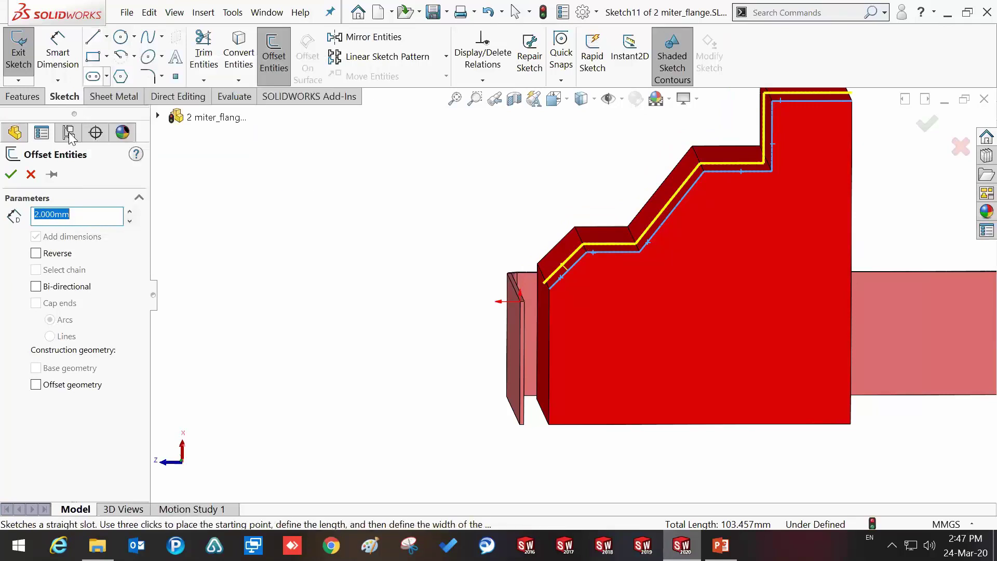
click(11, 174)
- Draw a short vertical then horizontal line joining the offset chain's end to the plate edge
click(92, 37)
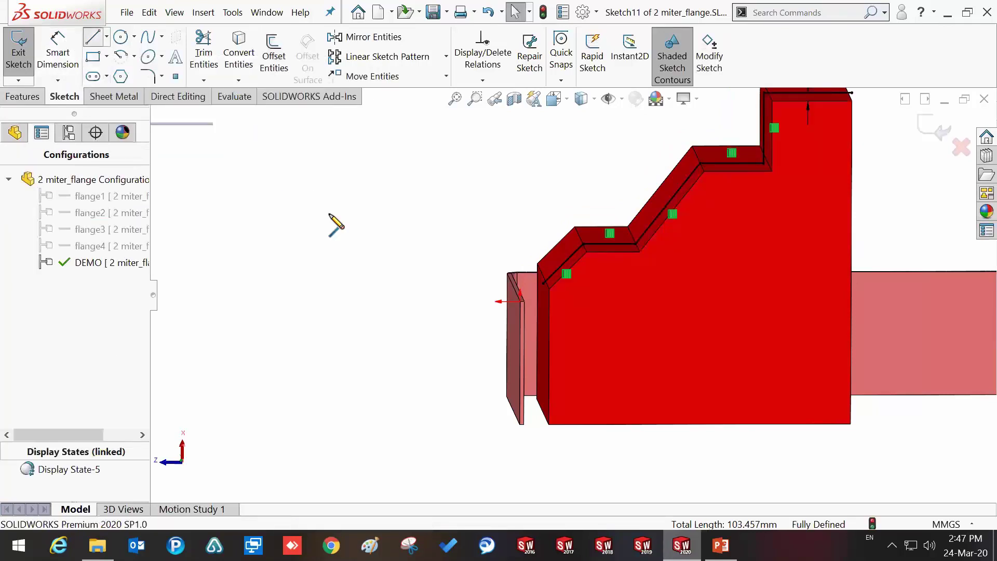
scroll(441, 270, down, 3)
click(671, 297)
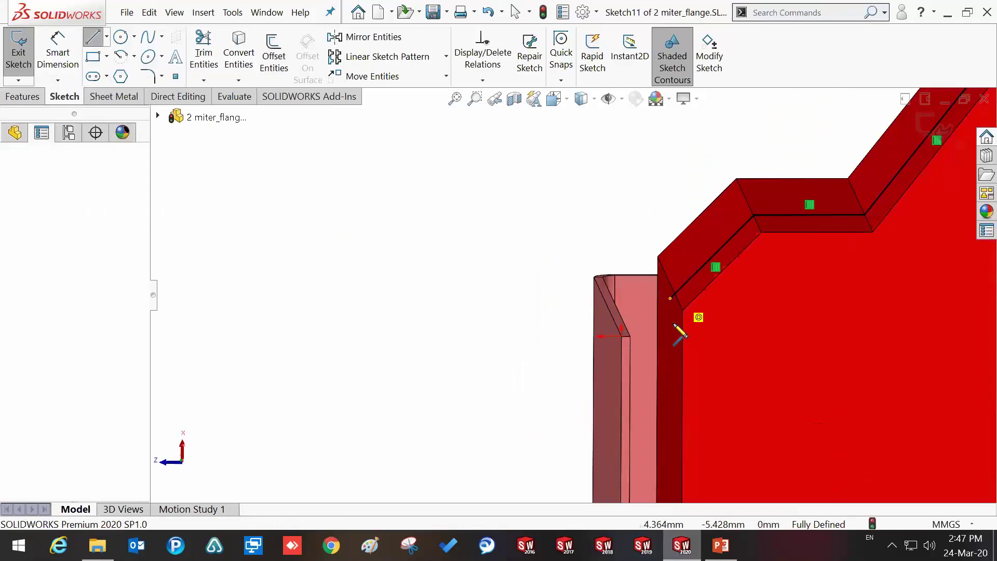
click(671, 336)
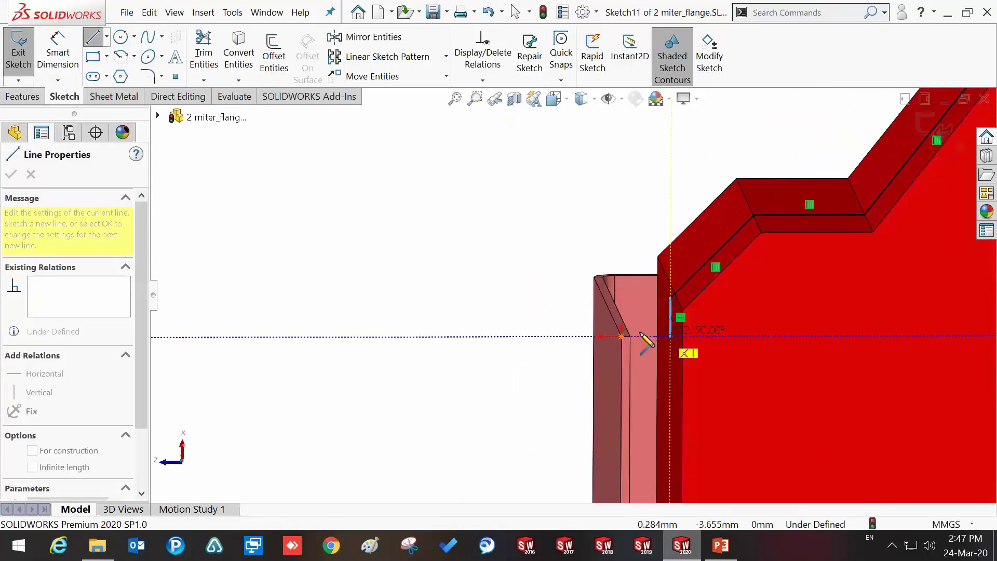
click(622, 337)
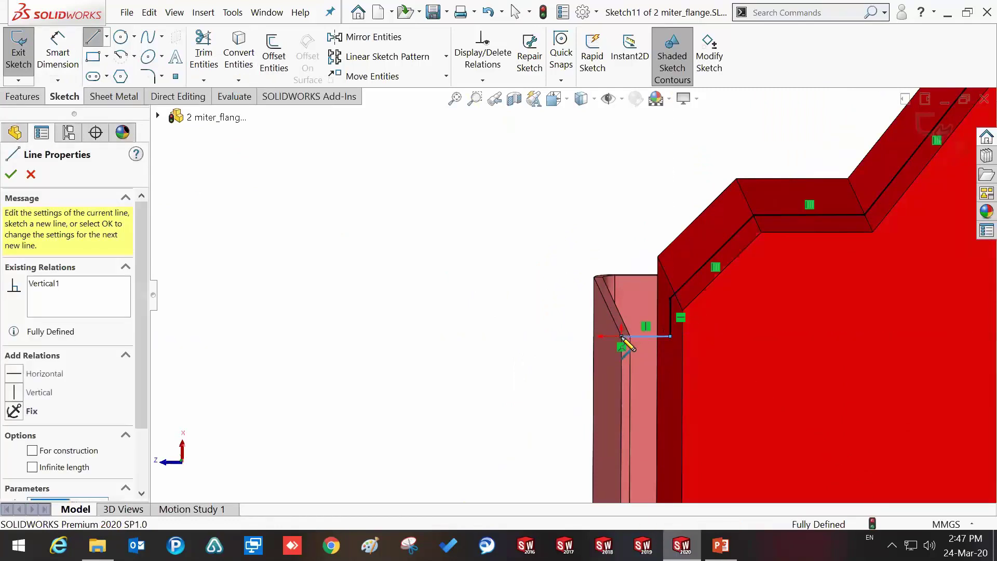
key(Escape)
scroll(691, 286, up, 2)
middle_drag(731, 275, 718, 237)
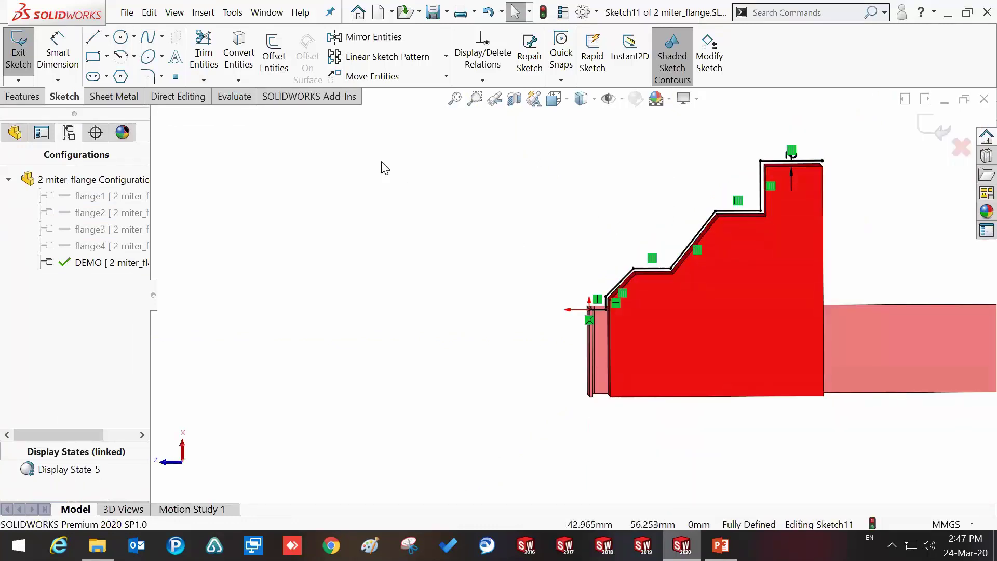
click(41, 99)
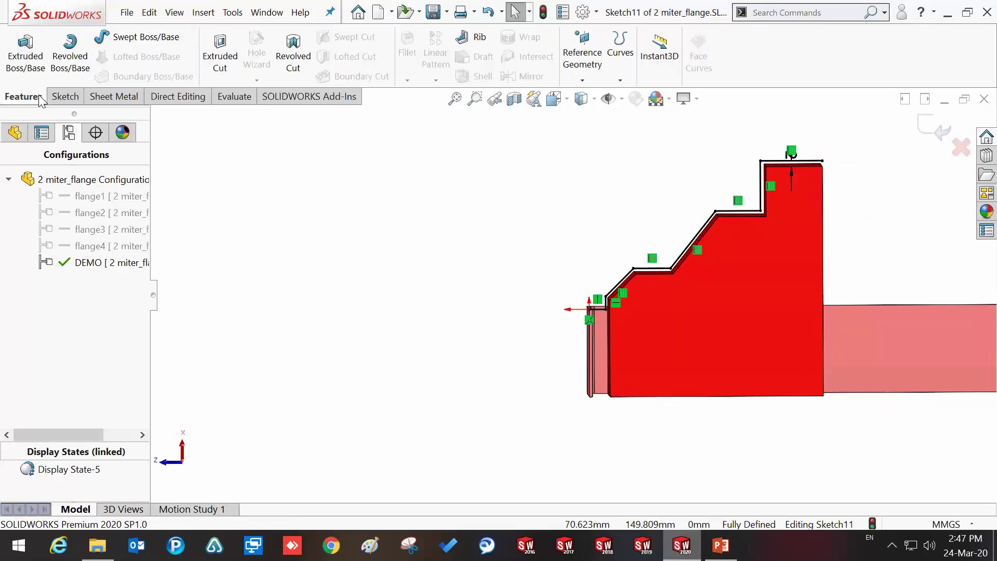
- Start a miter flange along Sketch11's stepped profile on the selected block edge
click(98, 101)
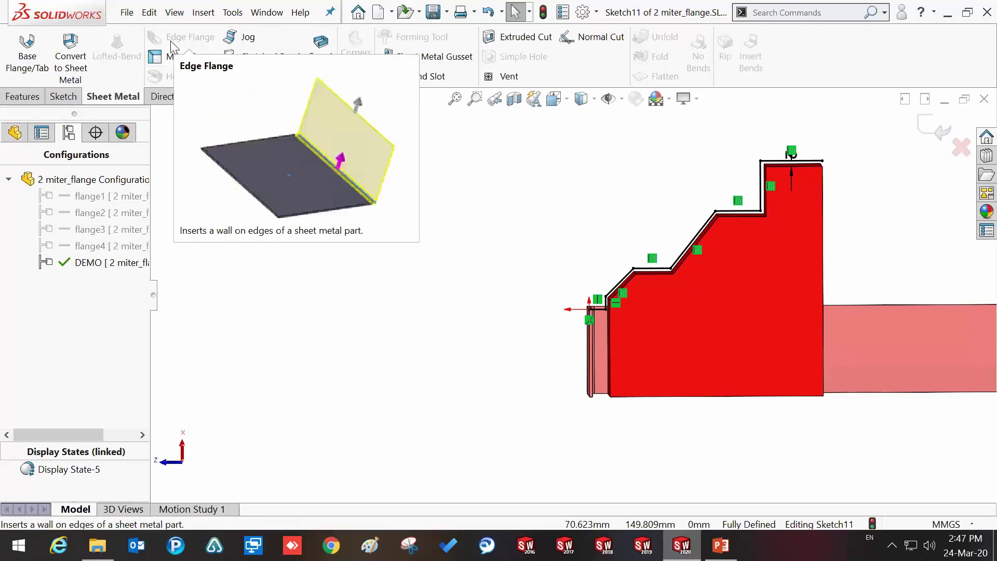
click(173, 59)
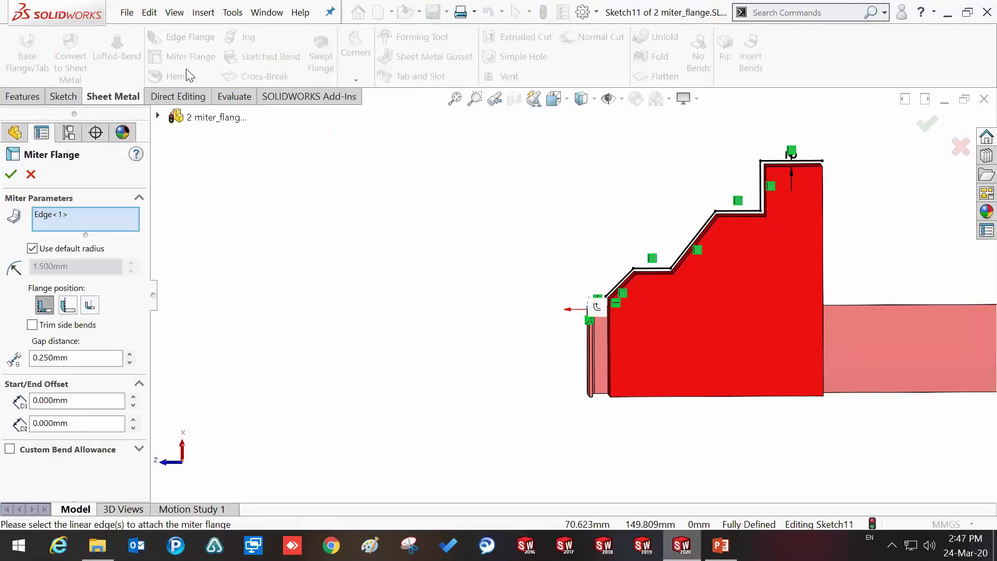
middle_drag(305, 281, 318, 327)
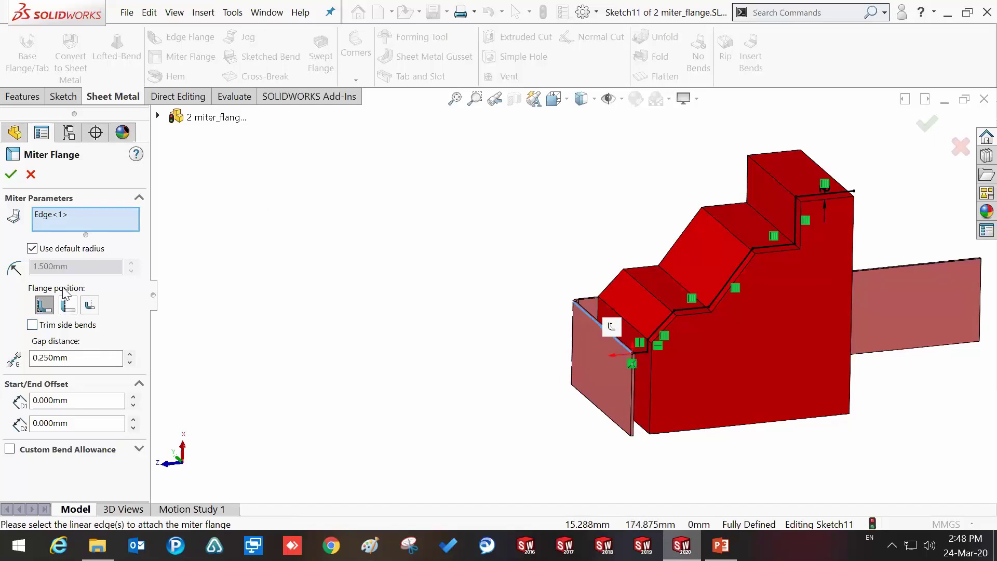
click(57, 213)
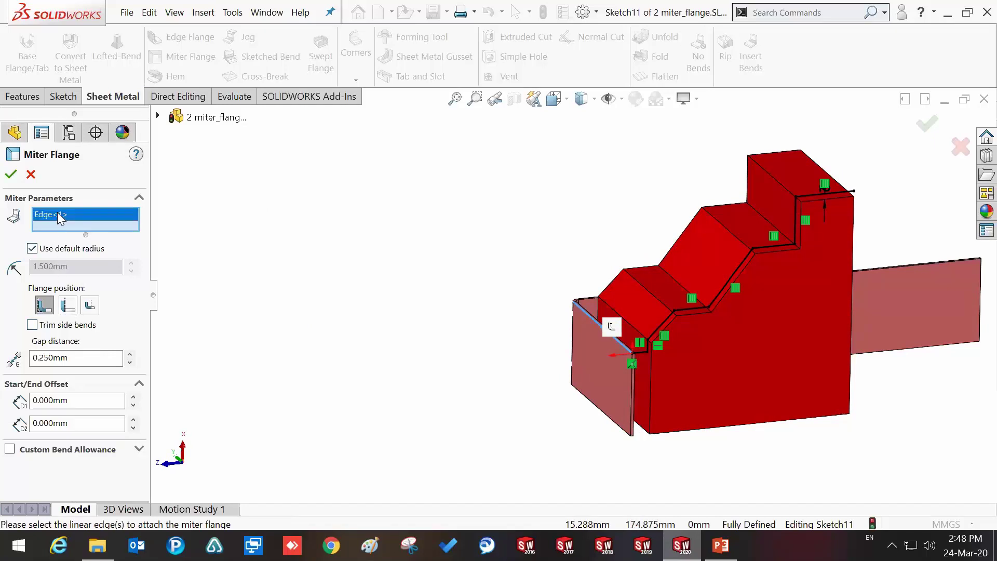
click(927, 124)
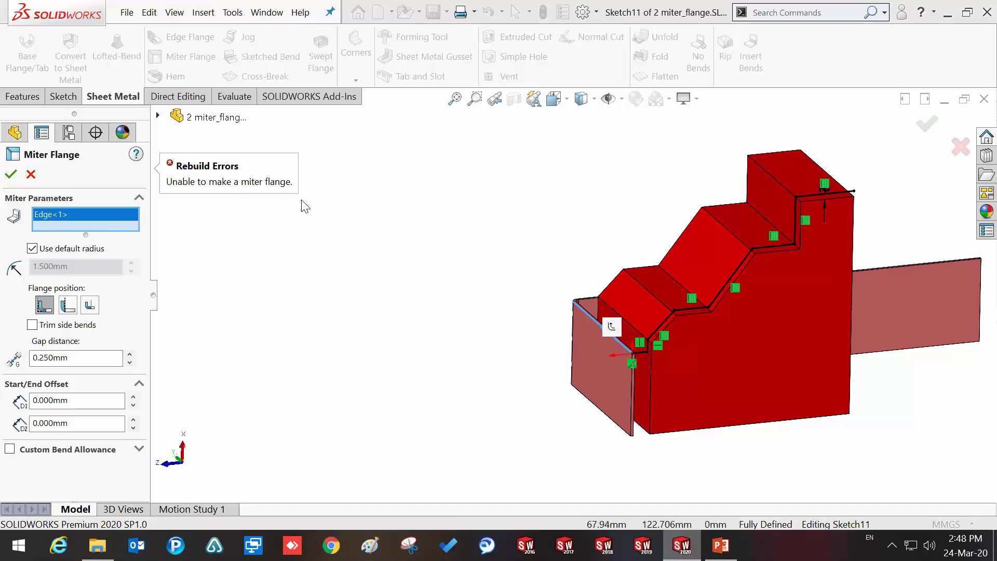
- Switch the flange to material-outside placement and complete the miter flange
middle_drag(570, 297, 567, 327)
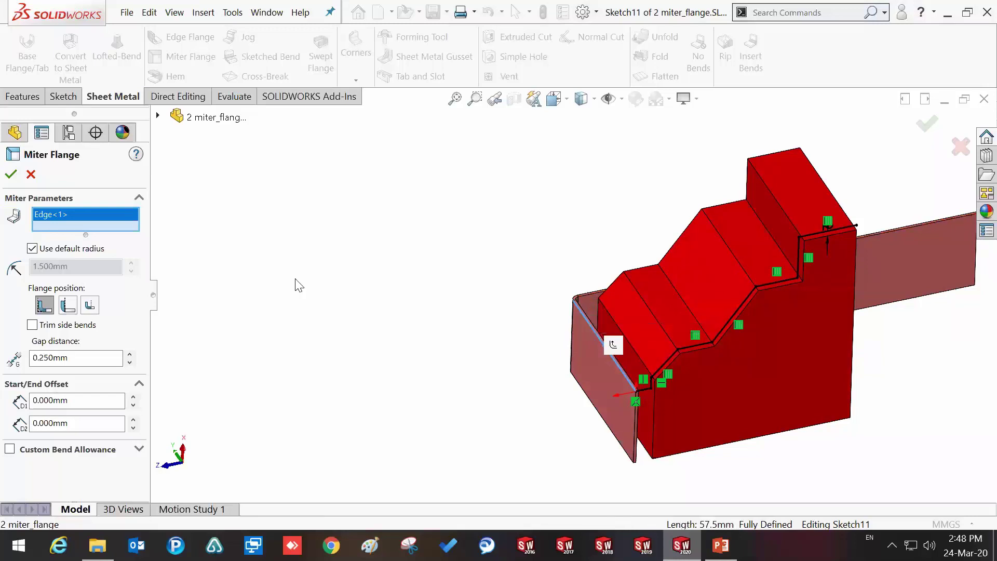
click(68, 305)
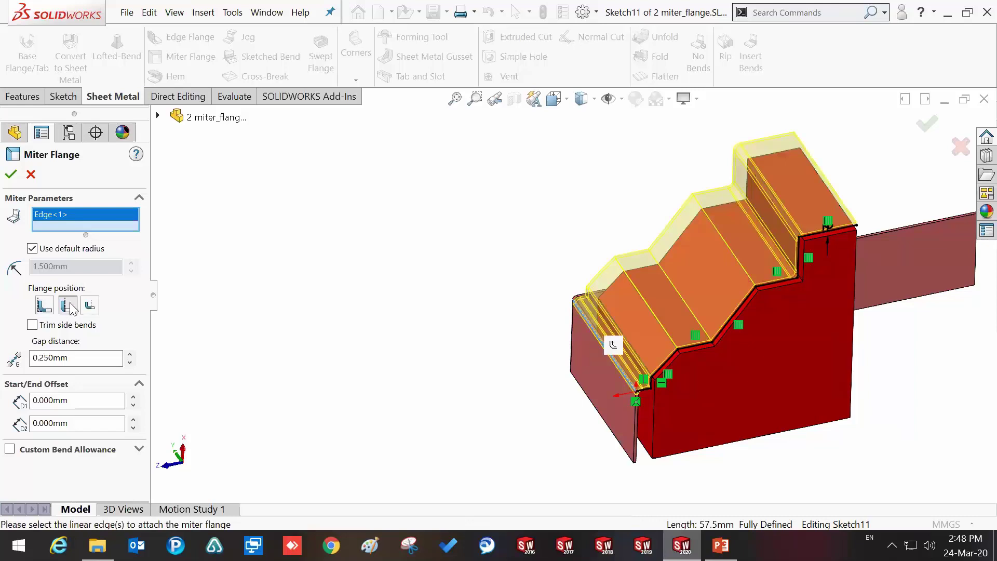
middle_drag(470, 363, 482, 318)
scroll(639, 342, down, 3)
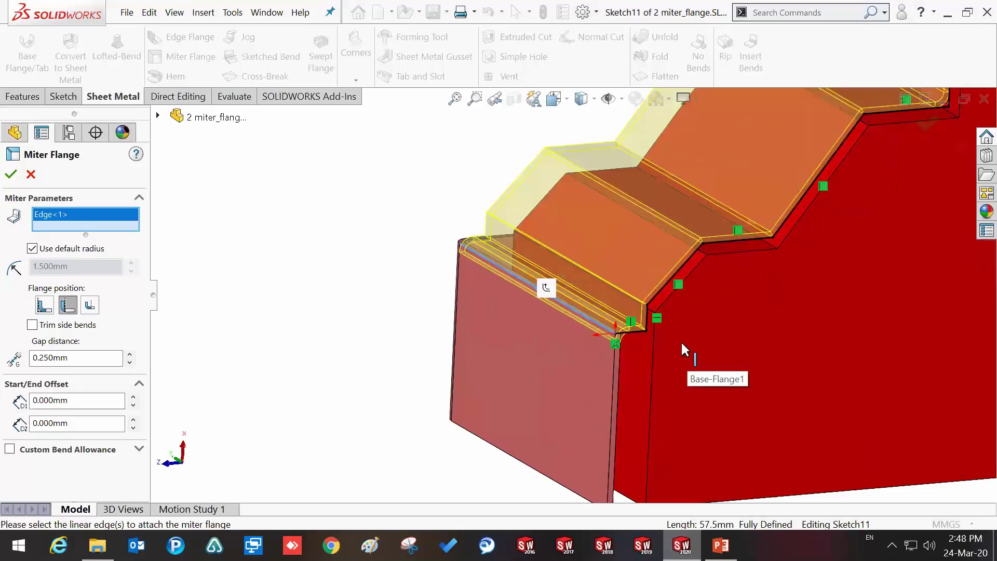
scroll(681, 341, down, 2)
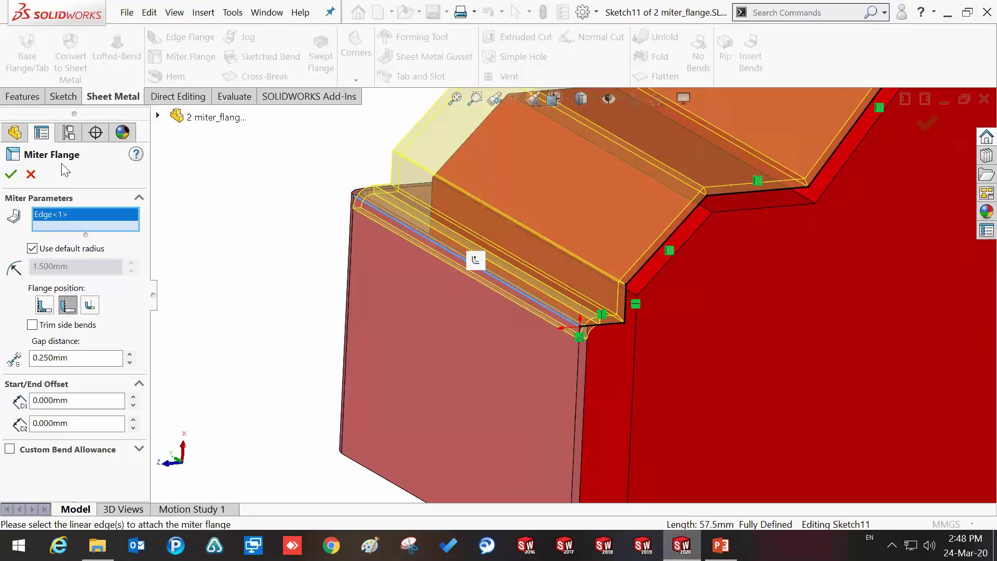
click(10, 174)
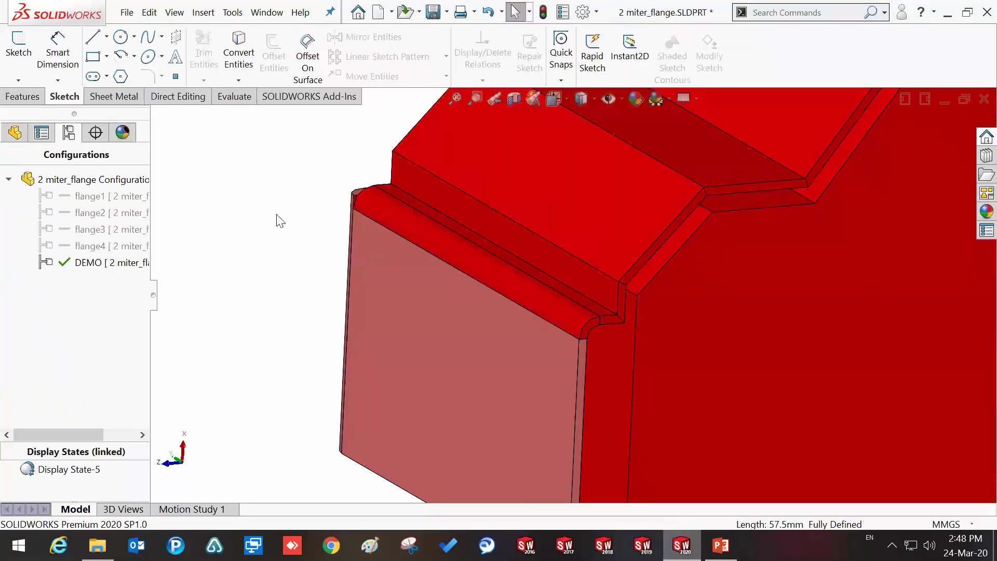
- Inspect the flanged part and expand the Cut list in the feature tree
scroll(684, 223, up, 4)
scroll(703, 216, up, 1)
mouse_move(722, 227)
middle_down()
mouse_move(712, 205)
mouse_move(785, 239)
mouse_move(782, 271)
middle_up()
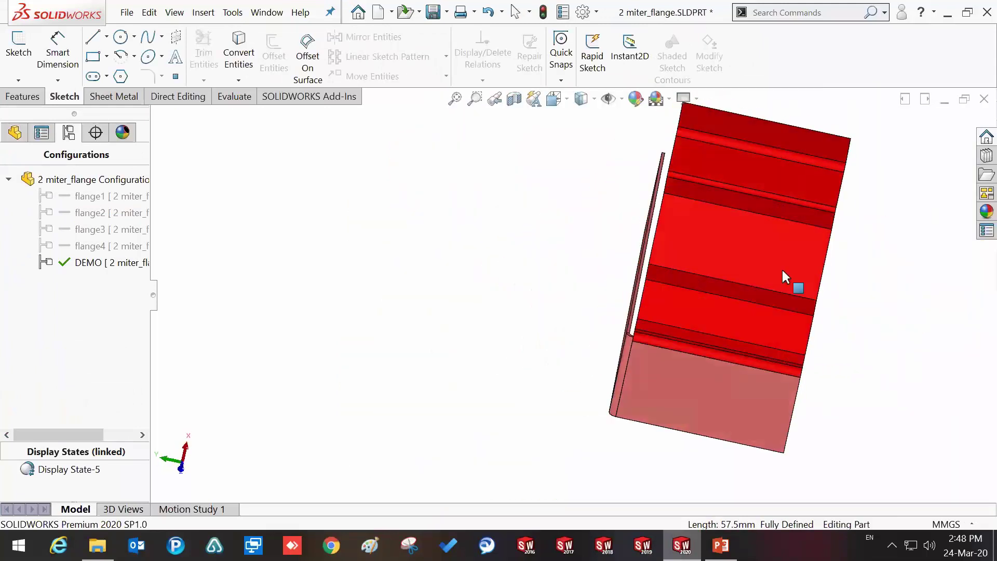
mouse_move(691, 266)
middle_down()
mouse_move(646, 216)
mouse_move(608, 224)
mouse_move(628, 258)
mouse_move(745, 293)
middle_up()
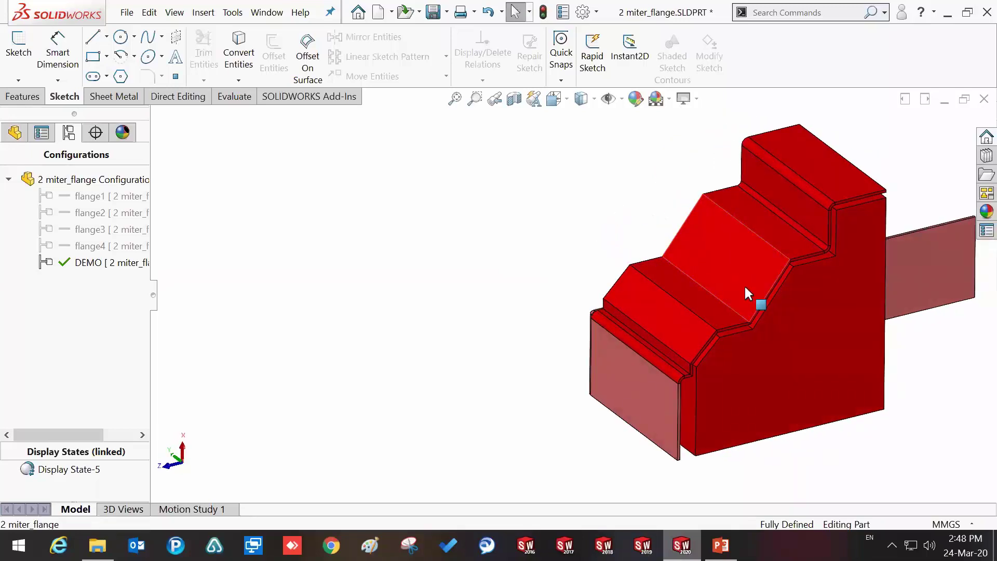
scroll(753, 291, up, 3)
scroll(724, 291, down, 2)
scroll(724, 290, down, 2)
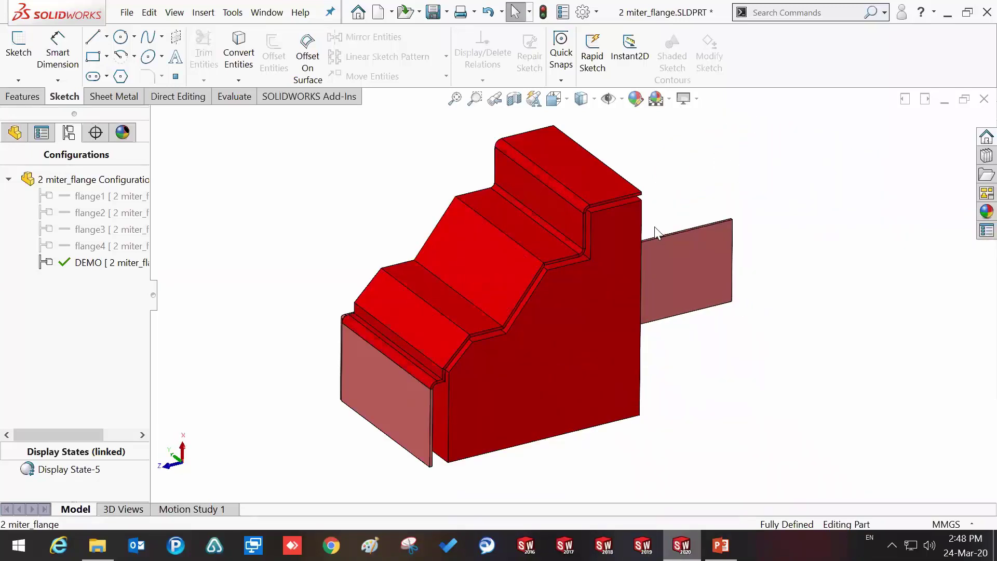
click(15, 133)
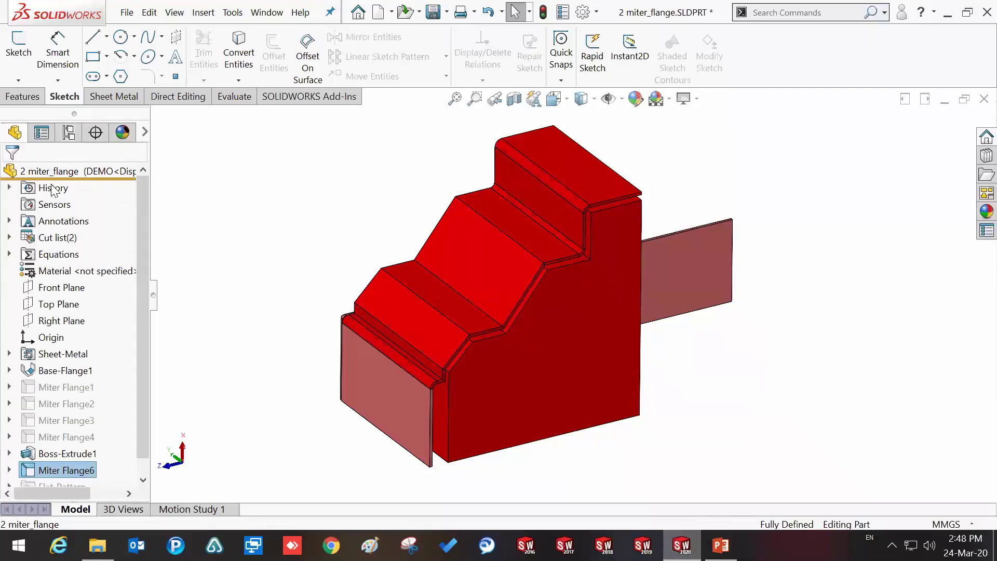
click(9, 237)
- Delete the Boss-Extrude1 block body with Delete/Keep Body, leaving only the flanges
click(27, 271)
right_click(79, 288)
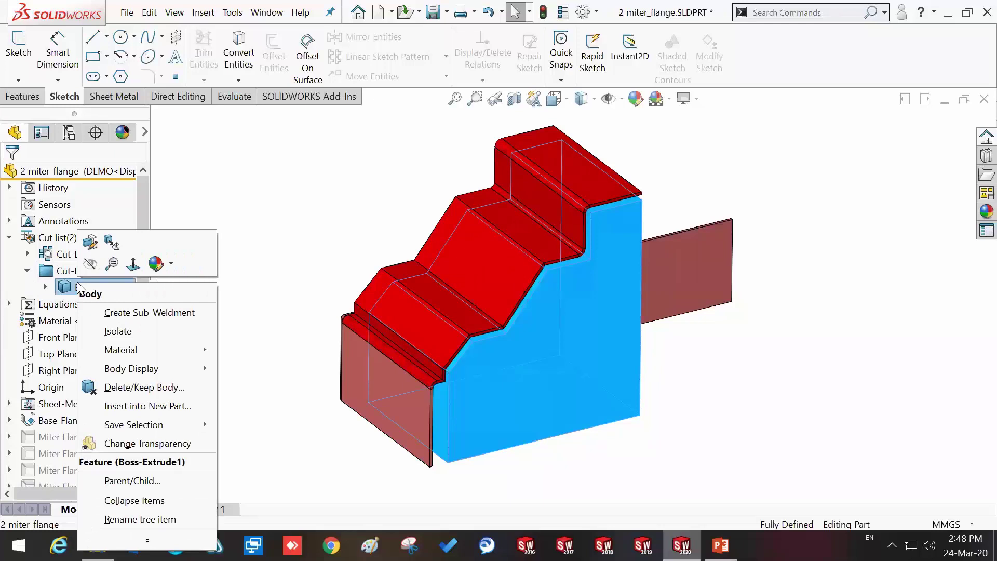
click(111, 387)
click(11, 174)
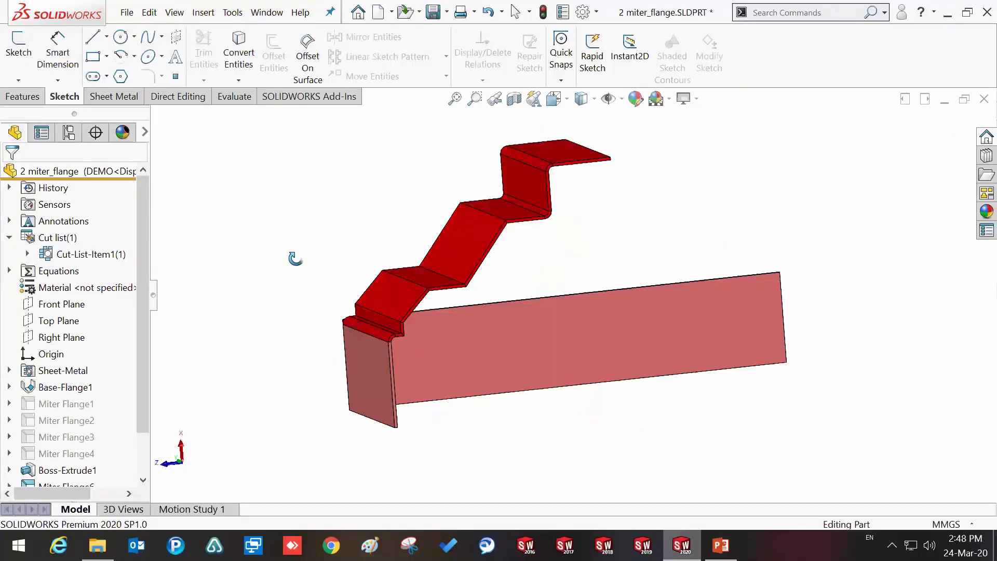
mouse_move(267, 248)
mouse_down()
mouse_move(243, 285)
mouse_move(256, 296)
mouse_up()
key(Escape)
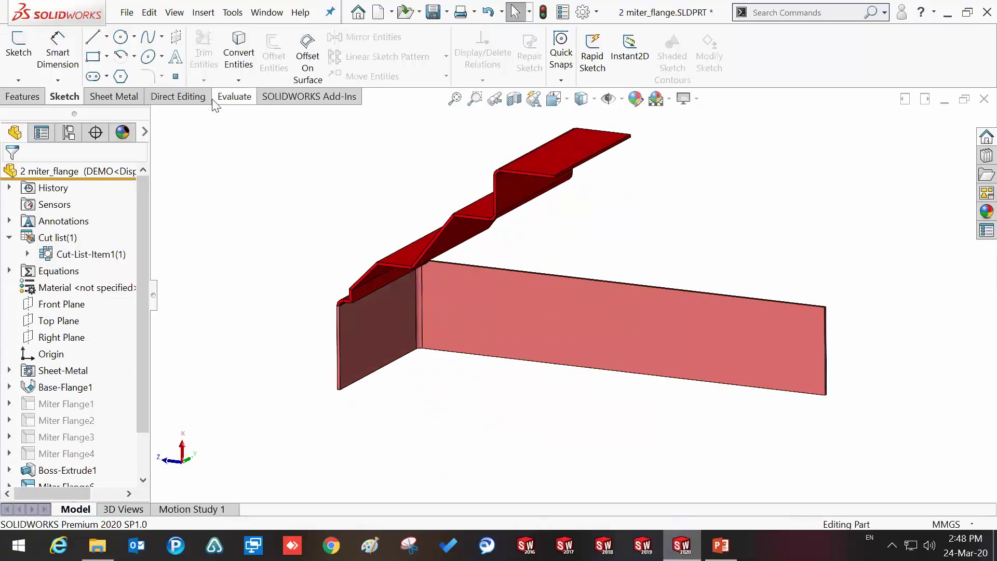
- Flatten the part to view its flat pattern, then fold it back to the formed shape
click(115, 99)
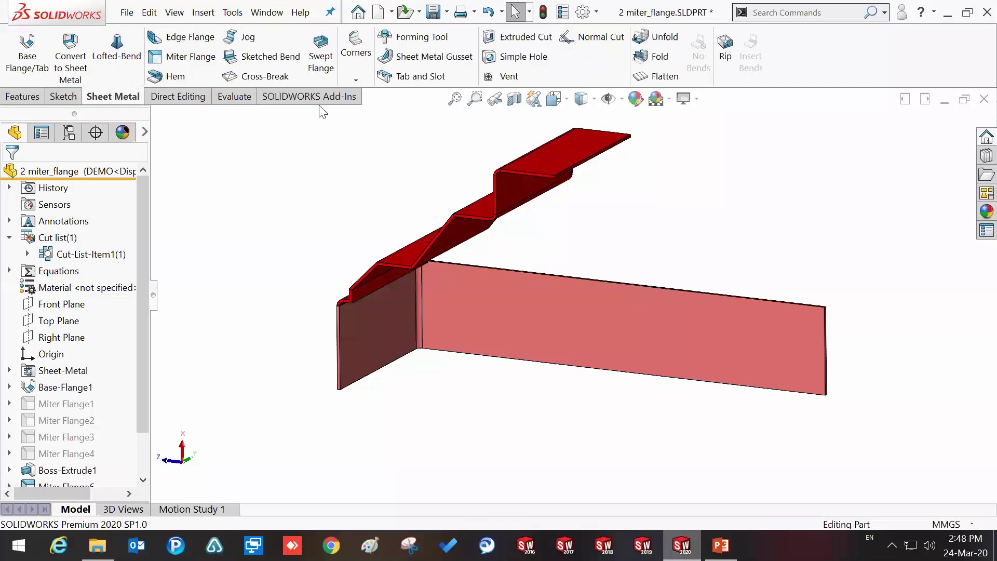
click(654, 78)
mouse_move(516, 204)
middle_down()
mouse_move(494, 252)
mouse_move(456, 216)
mouse_move(464, 274)
mouse_move(445, 263)
mouse_move(472, 256)
mouse_move(467, 270)
middle_up()
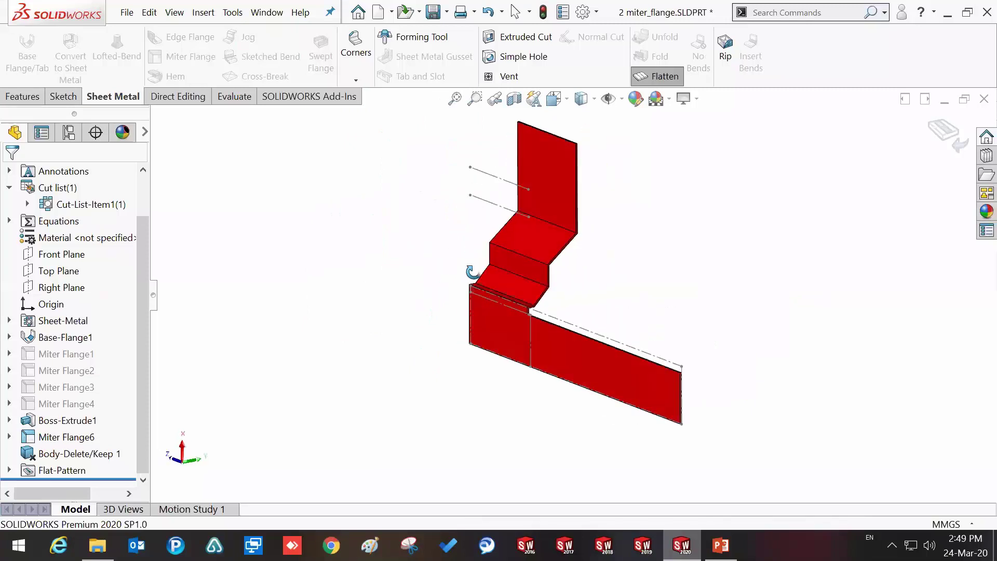
click(939, 134)
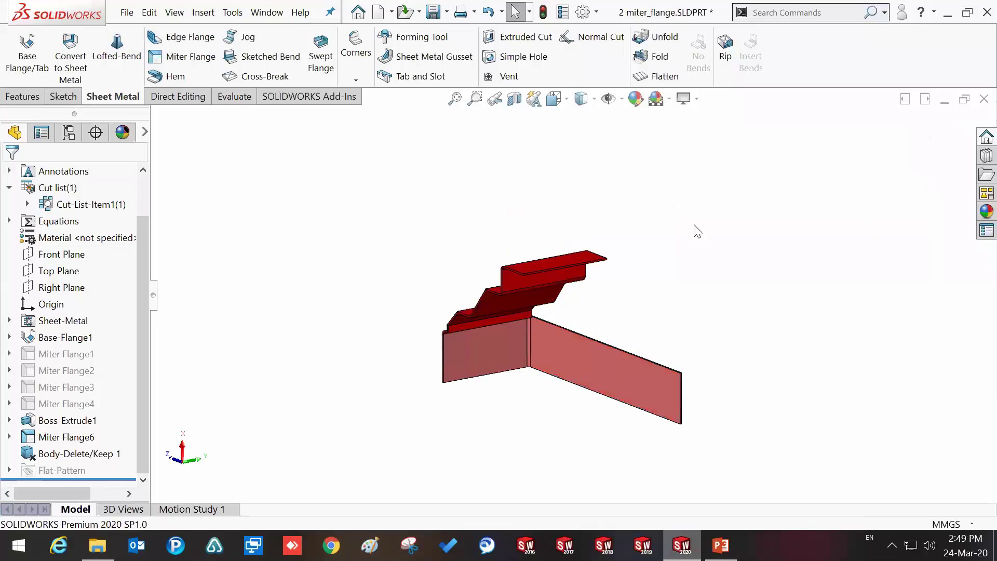
mouse_move(586, 307)
middle_down()
mouse_move(545, 319)
mouse_move(574, 336)
mouse_move(372, 334)
middle_up()
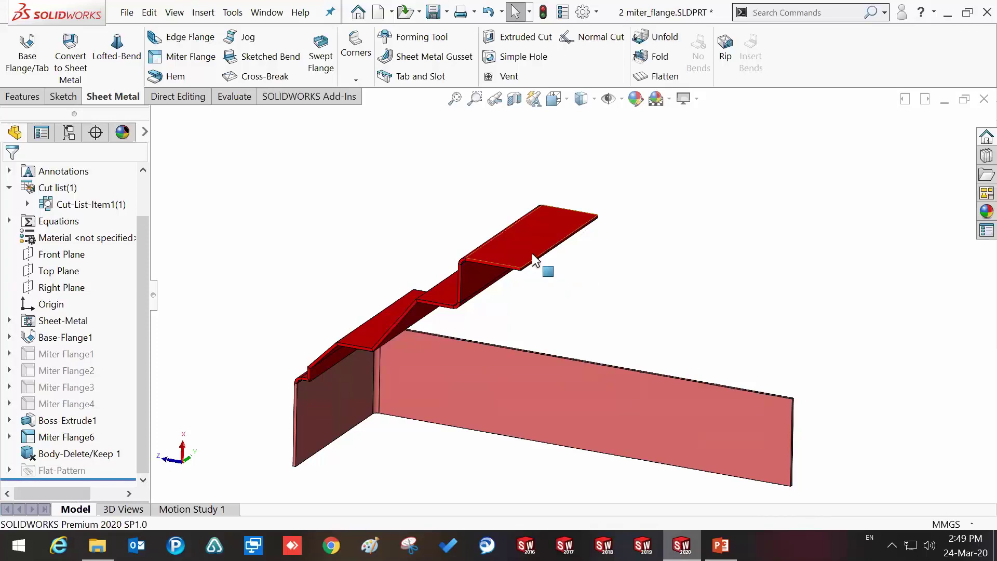
- Close the miter flange part without saving and open 3 Sketched_Bend_&.SLDPRT
click(984, 99)
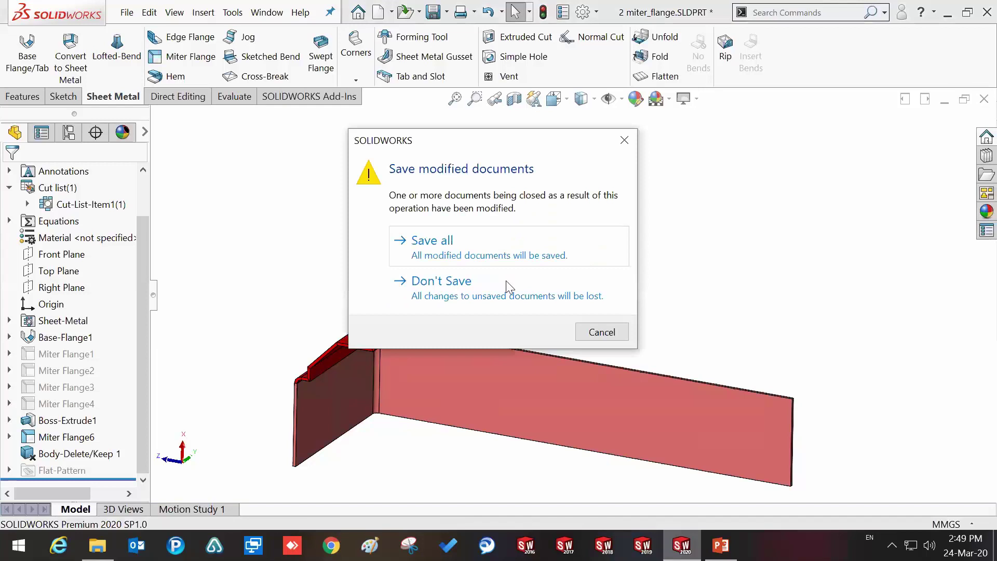
click(507, 281)
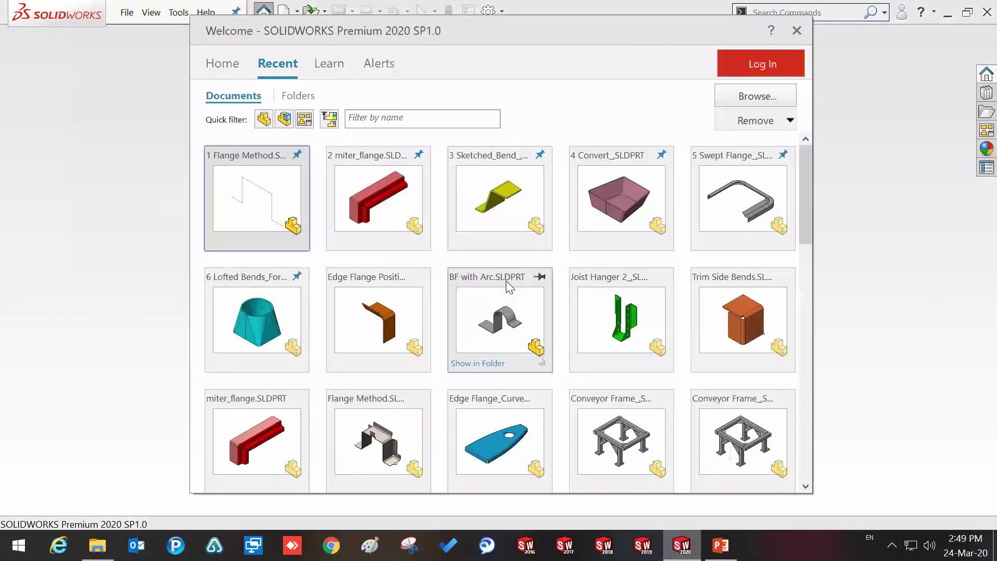
click(491, 217)
- Orbit the Z-shaped bent plate to inspect its bends, ending in top view
mouse_move(509, 270)
middle_down()
mouse_move(546, 183)
mouse_move(539, 194)
middle_up()
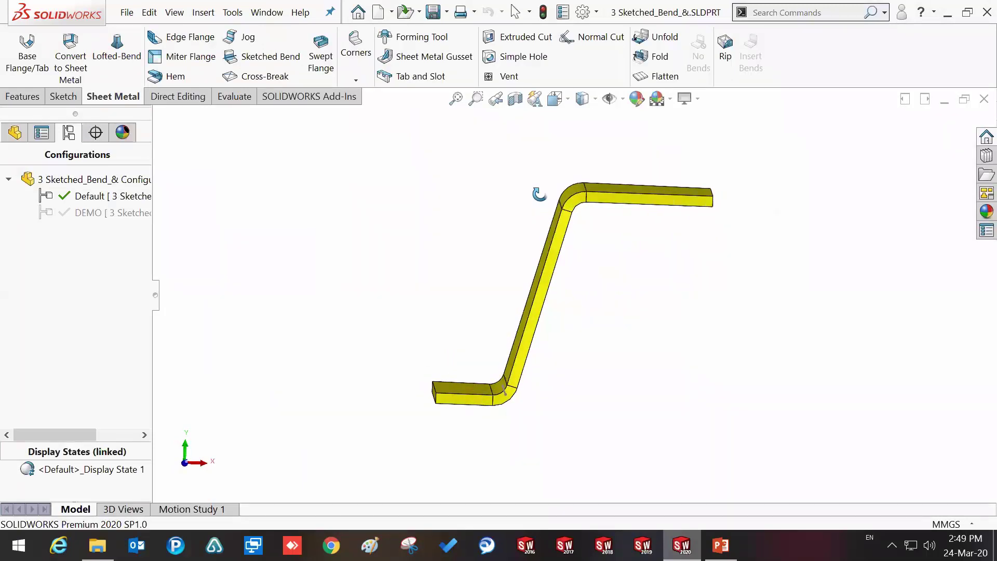
middle_drag(539, 194, 567, 263)
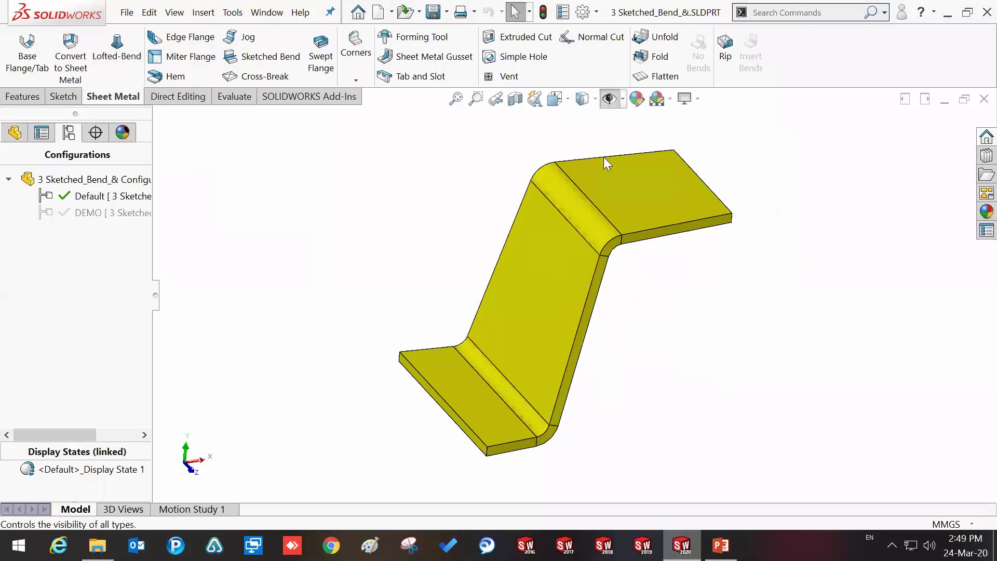
mouse_move(597, 196)
middle_down()
mouse_move(625, 277)
mouse_move(582, 200)
mouse_move(599, 293)
middle_up()
mouse_move(529, 359)
middle_down()
mouse_move(516, 305)
mouse_move(532, 355)
middle_up()
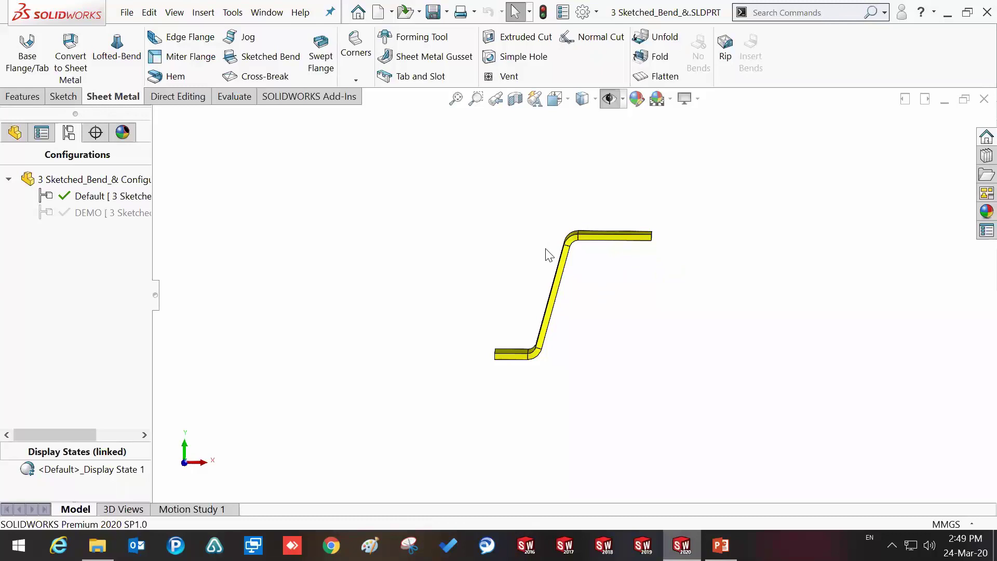
mouse_move(554, 250)
middle_down()
mouse_move(548, 391)
mouse_move(554, 291)
mouse_move(557, 343)
mouse_move(493, 240)
middle_up()
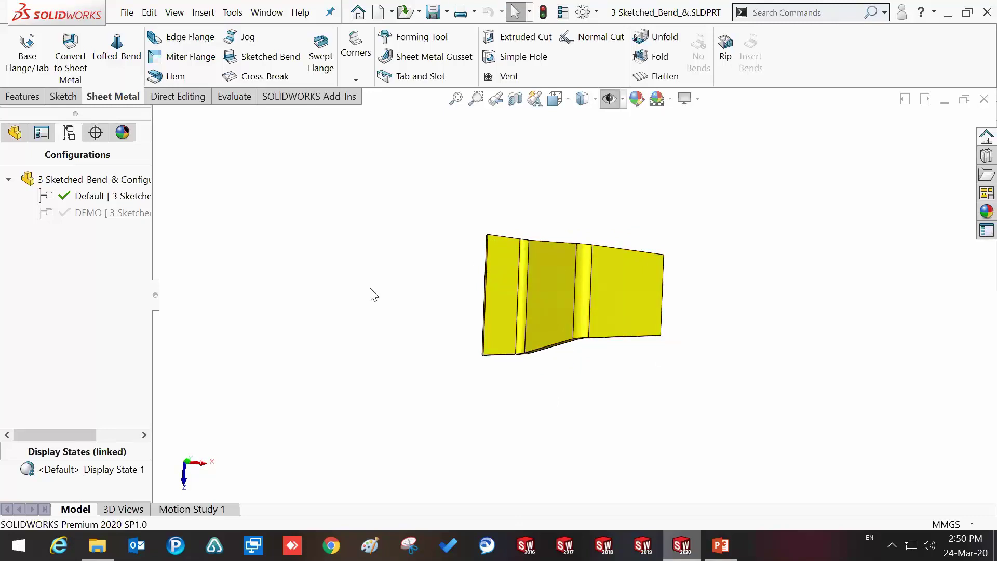
right_drag(354, 329, 379, 265)
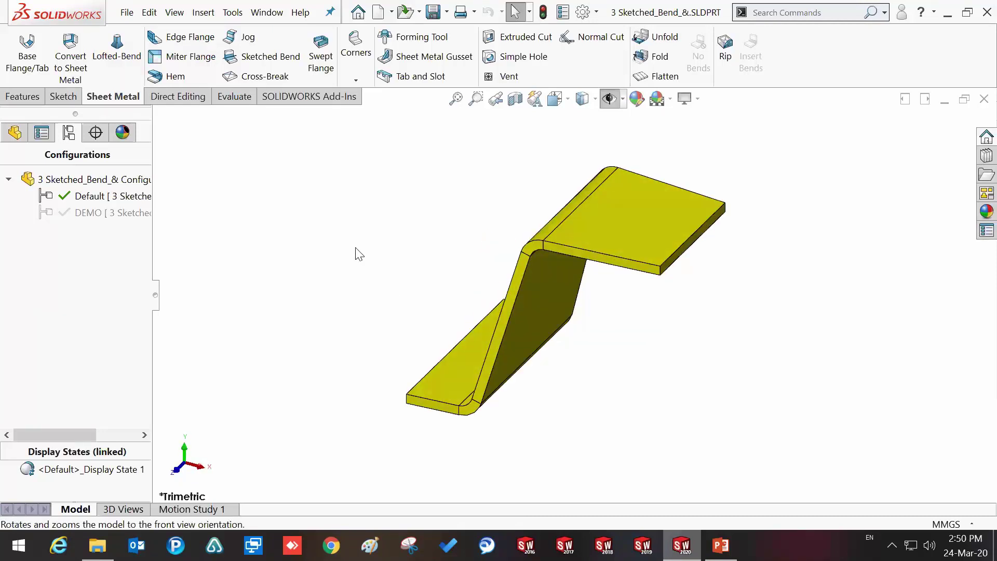
right_drag(401, 235, 400, 211)
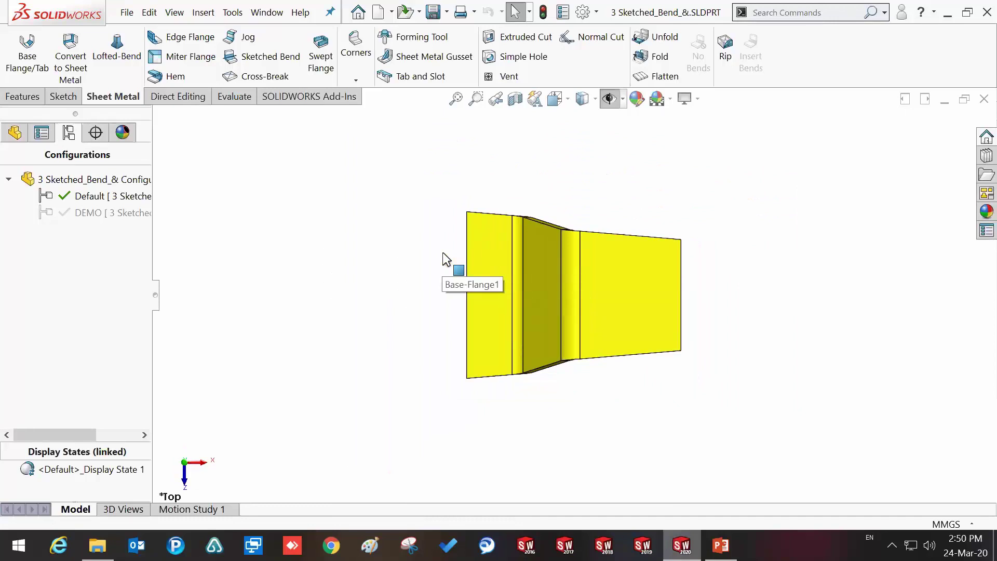
- Activate the DEMO configuration and review the dimensions of Base-Flange1's Sketch1 on the flat plate
double_click(134, 214)
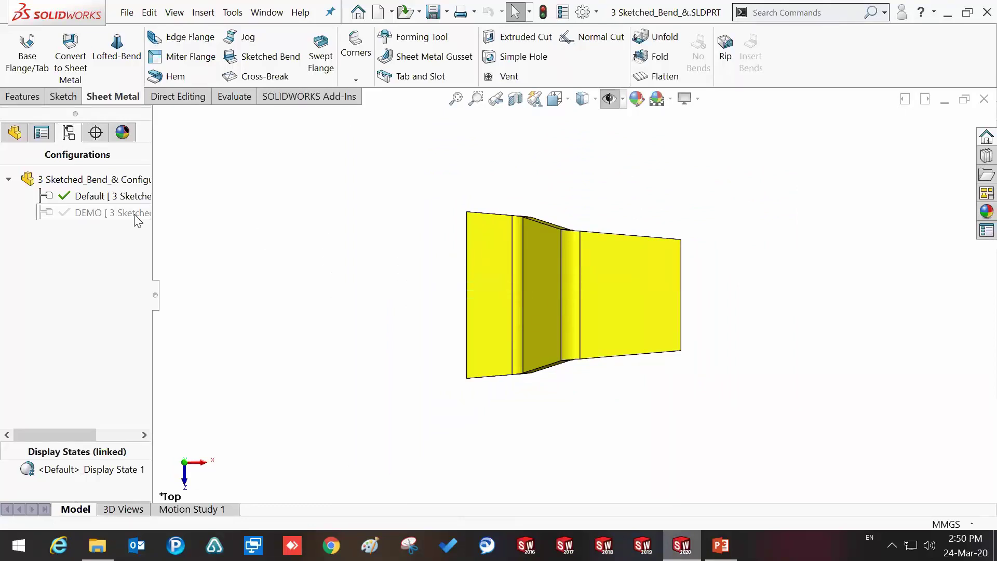
mouse_move(598, 329)
middle_down()
mouse_move(590, 228)
mouse_move(606, 221)
middle_up()
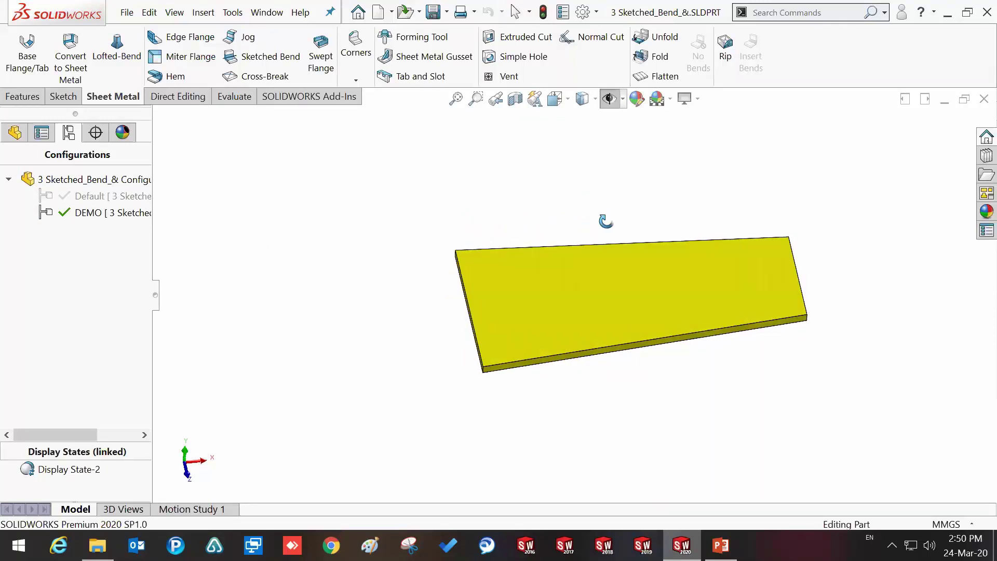
click(15, 133)
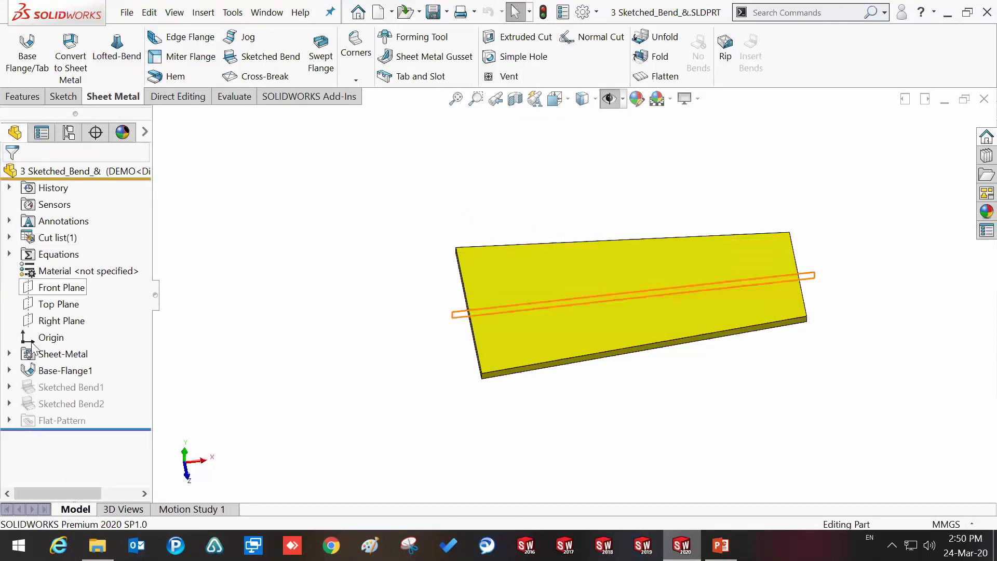
click(56, 390)
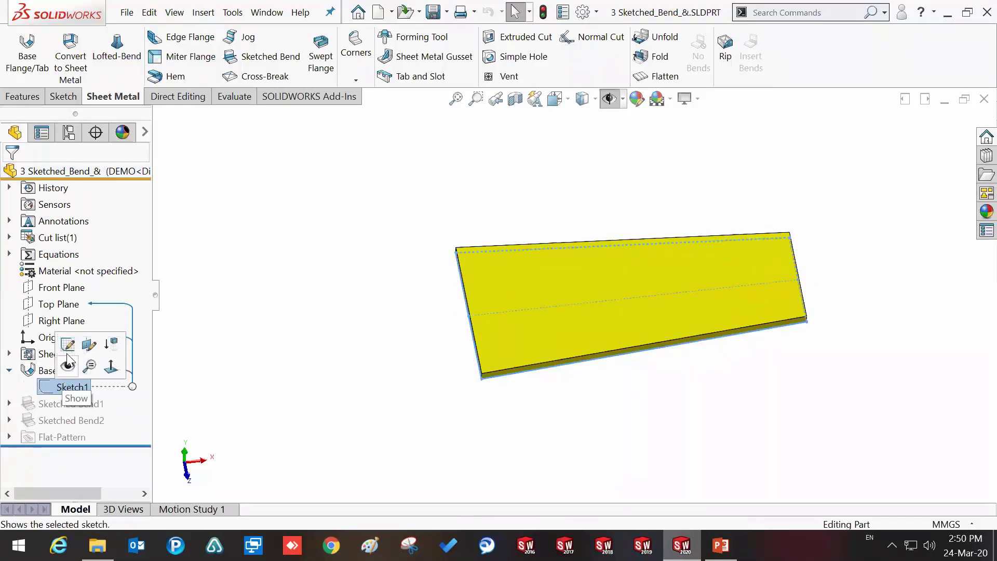
click(67, 344)
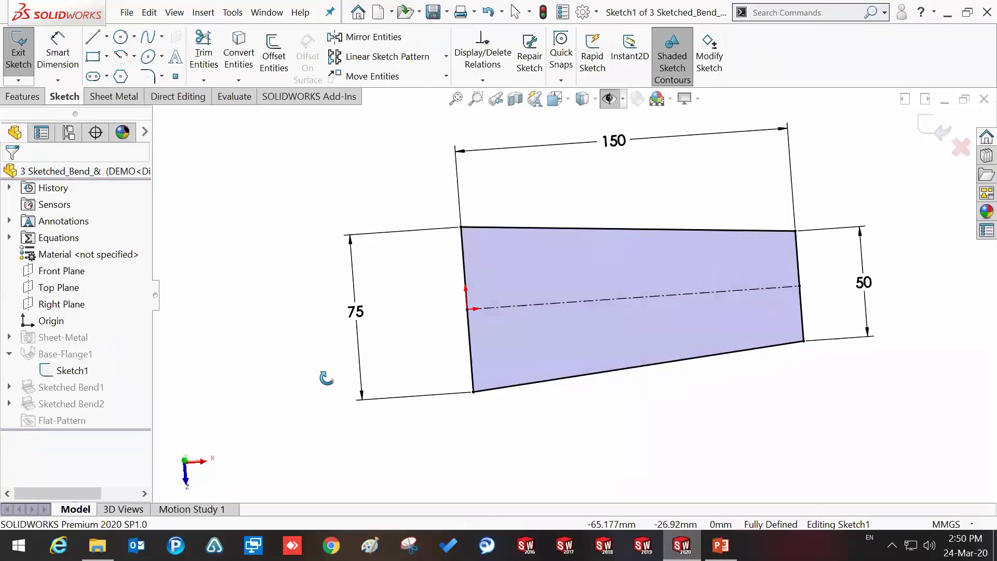
click(932, 127)
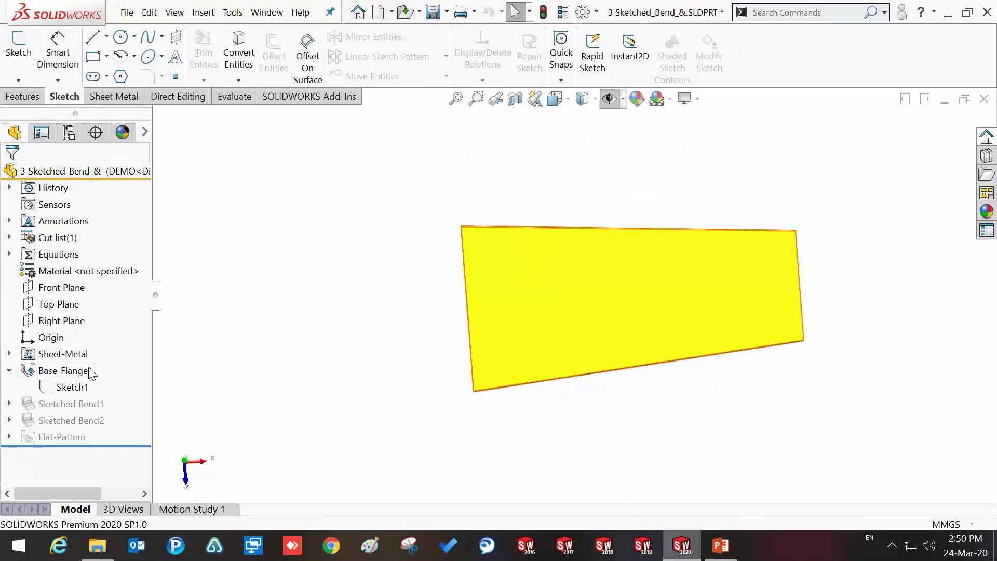
mouse_move(456, 273)
middle_down()
mouse_move(457, 194)
mouse_move(463, 228)
middle_up()
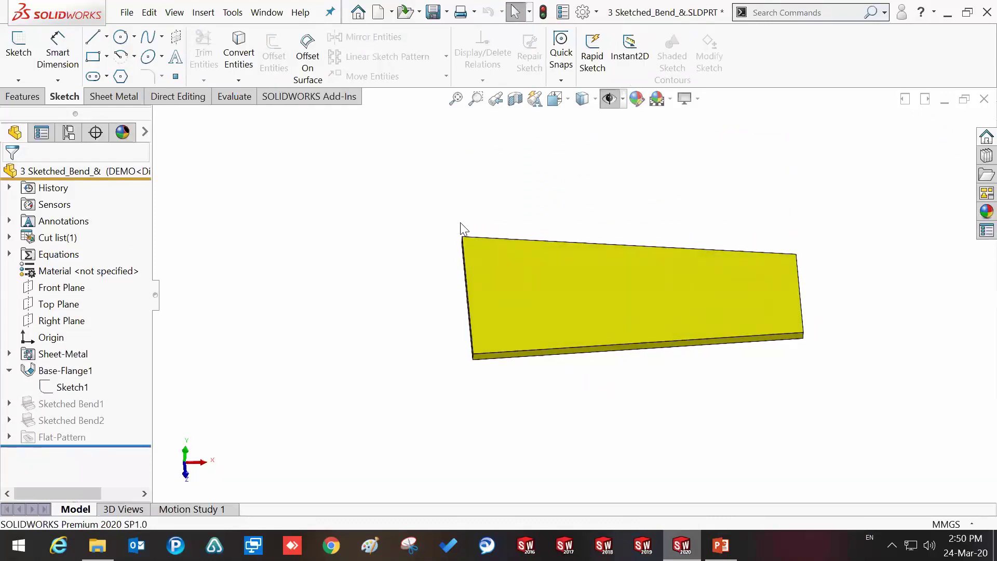
click(129, 98)
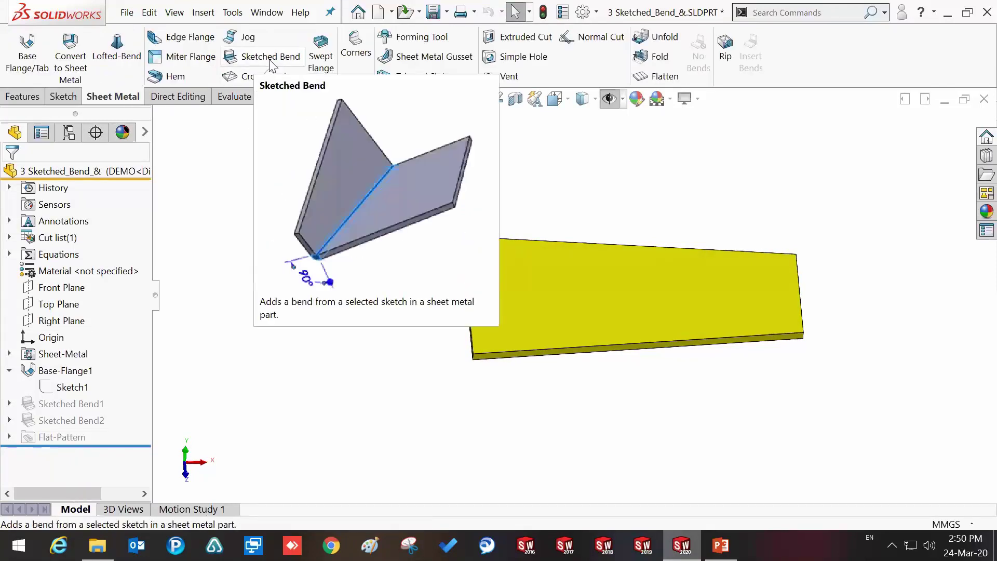
- View the plate face-on and start a sketched bend on the plate face
click(535, 276)
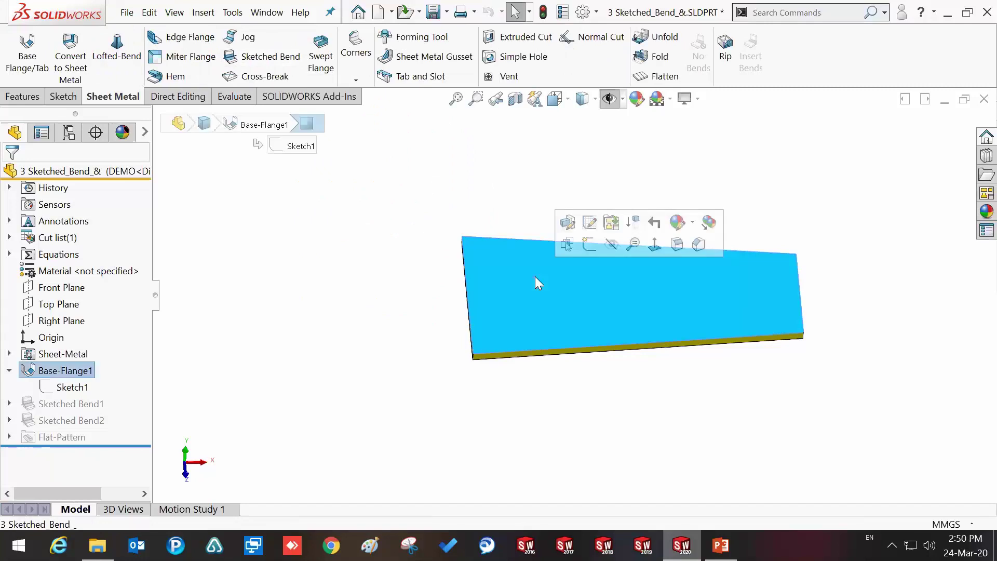
key(ctrl+8)
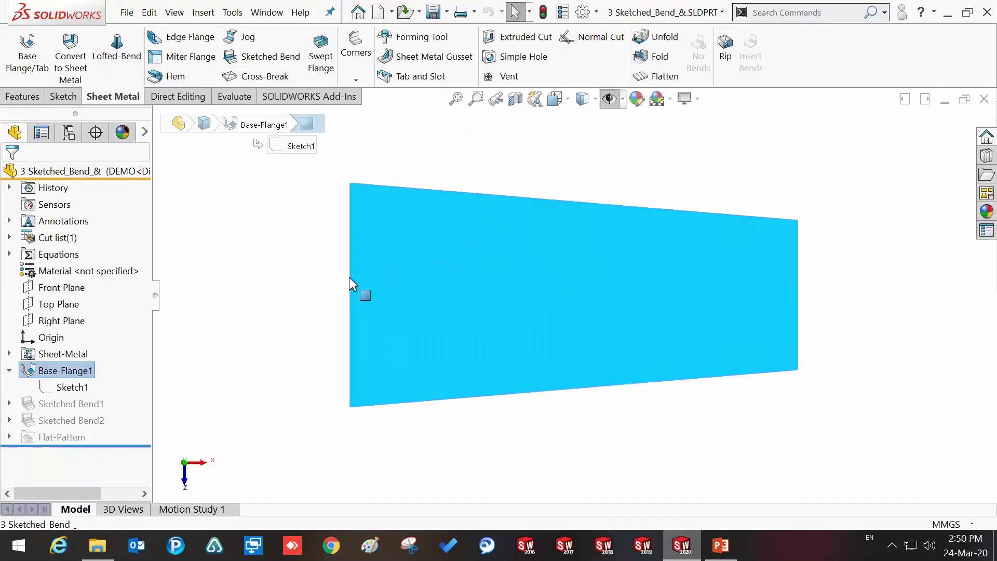
click(337, 285)
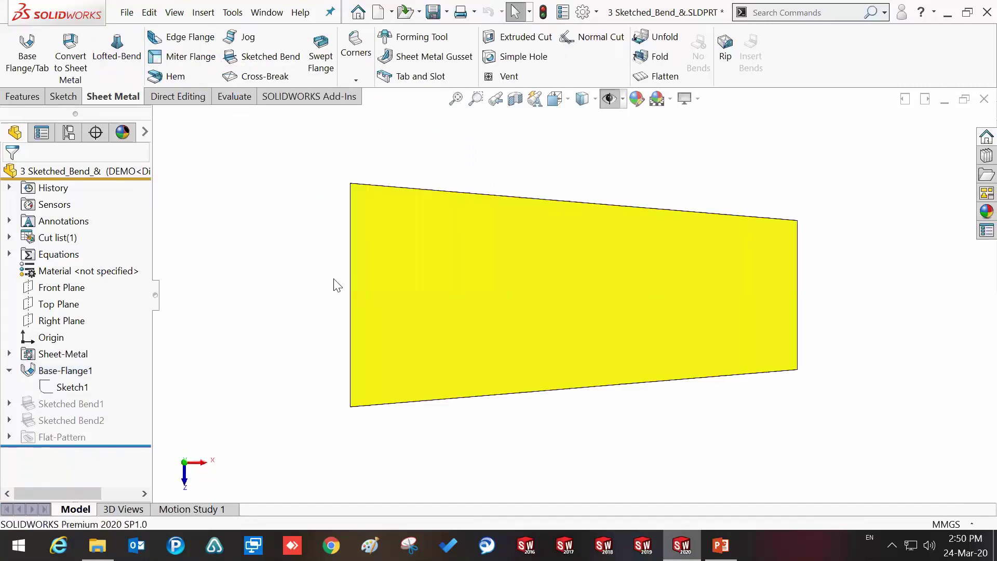
click(260, 59)
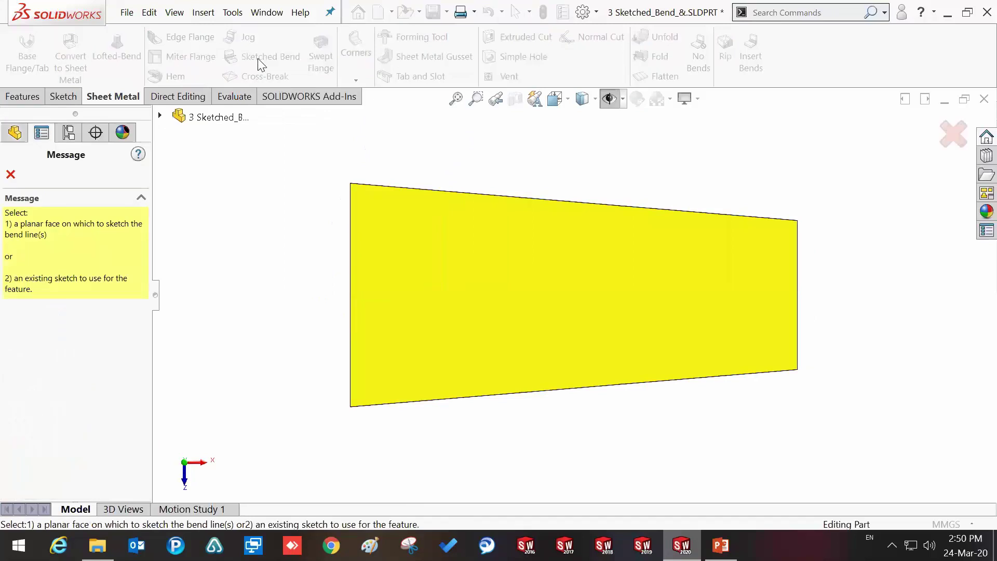
click(420, 266)
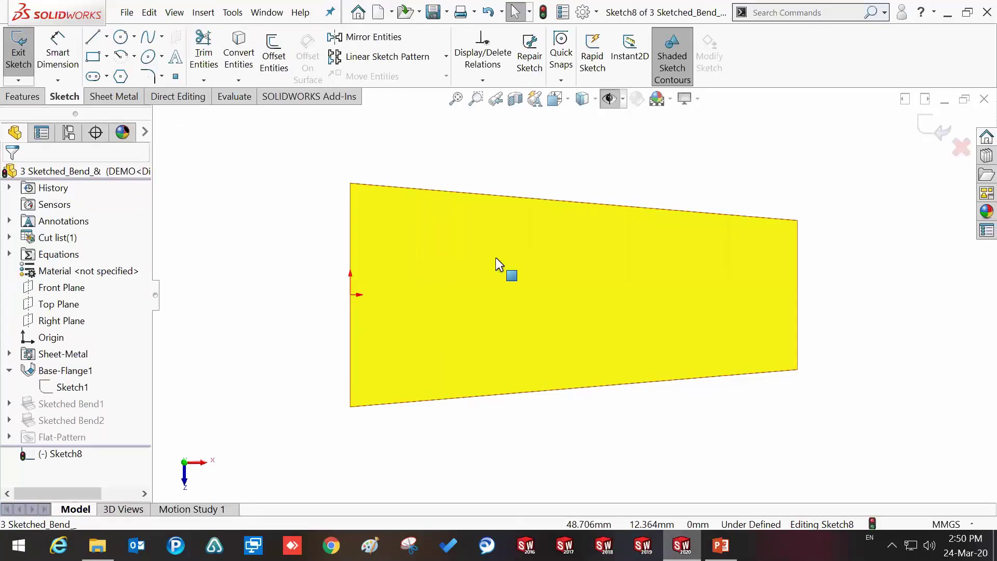
- Draw a vertical bend line across the plate, dimensioned 30 mm from its left edge
click(94, 37)
click(454, 156)
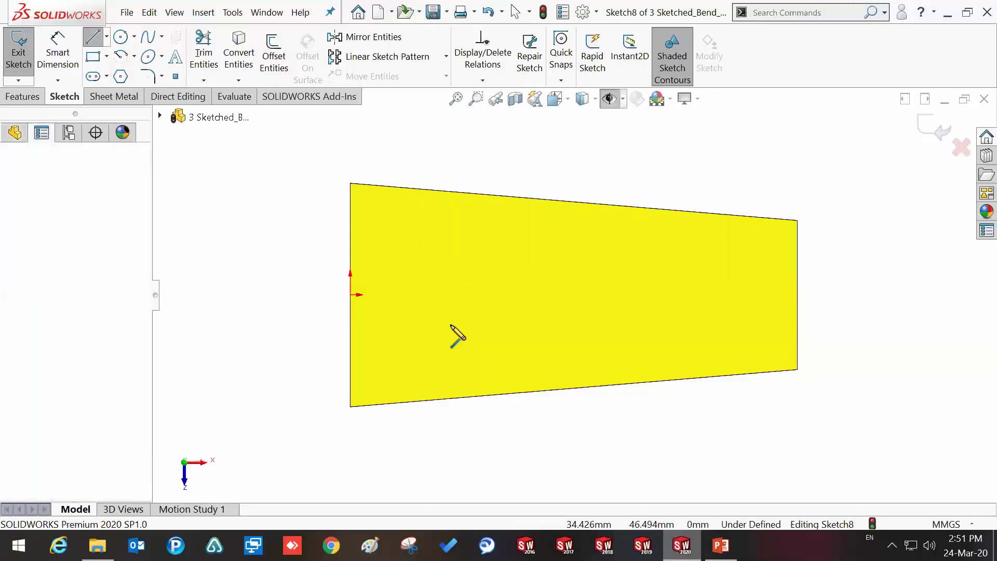
click(453, 430)
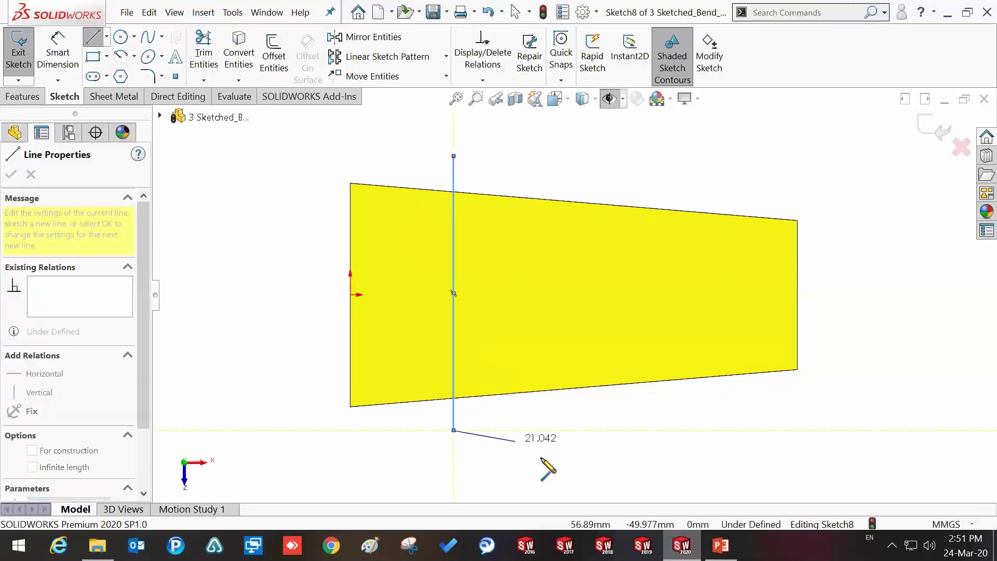
right_drag(535, 445, 501, 423)
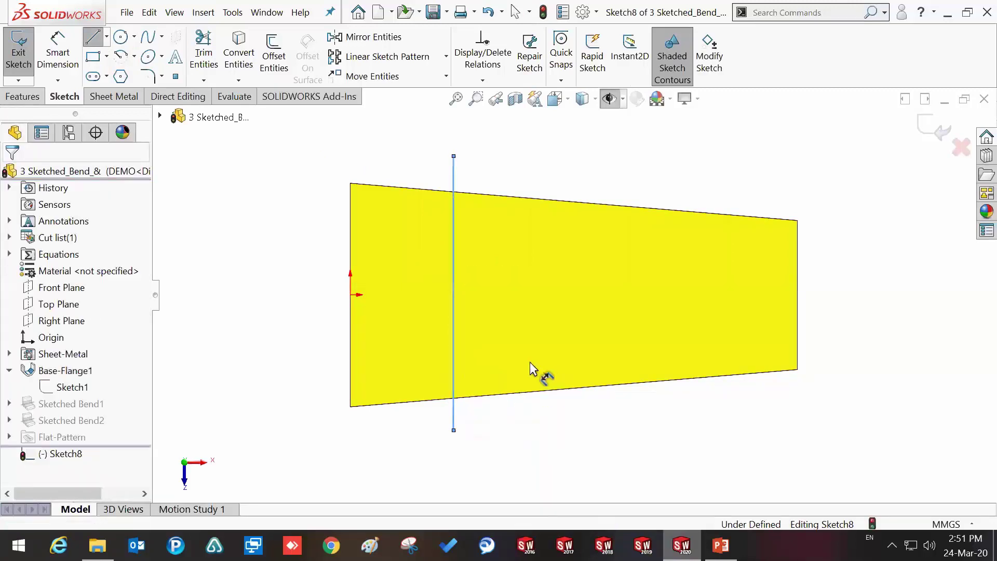
click(454, 323)
click(352, 325)
click(393, 297)
text(30)
key(Return)
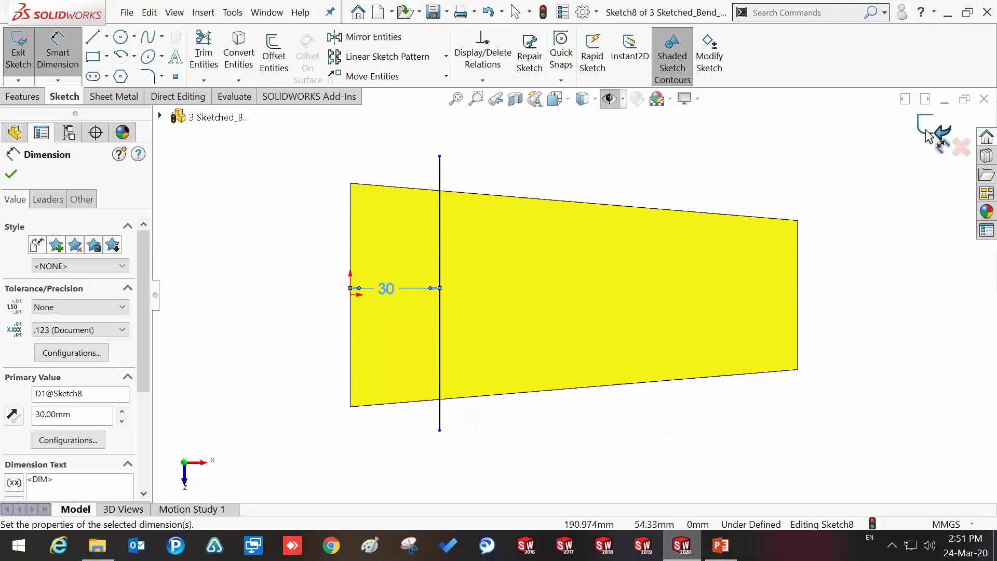
click(927, 131)
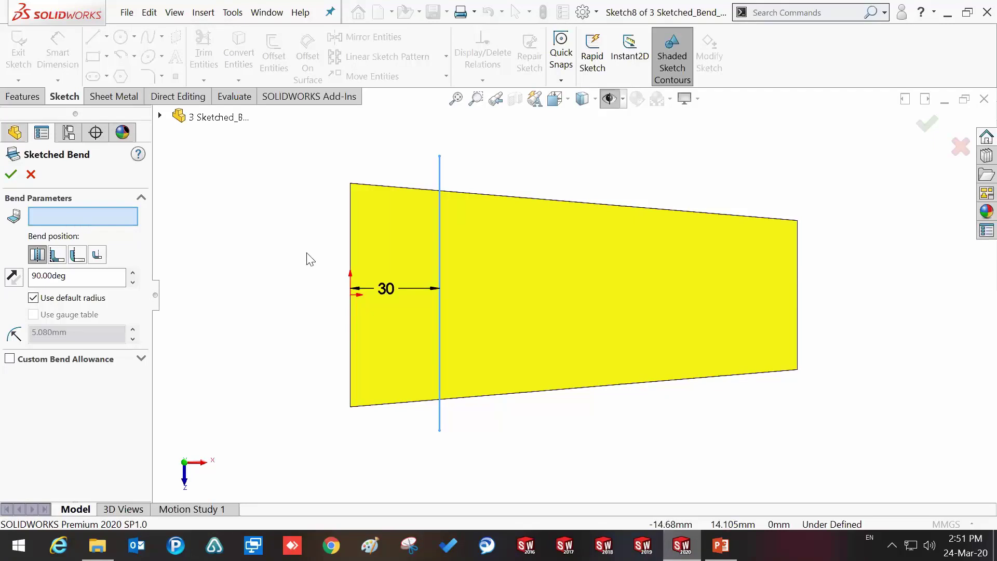
- Set the short left portion of the plate as the bend's fixed face
click(384, 247)
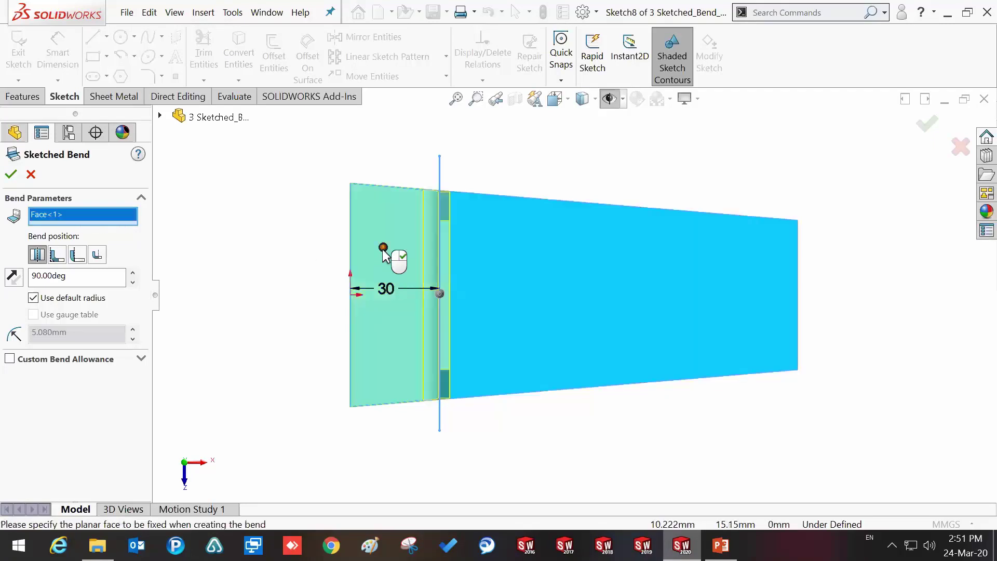
mouse_move(387, 313)
middle_down()
mouse_move(399, 158)
mouse_move(526, 249)
middle_up()
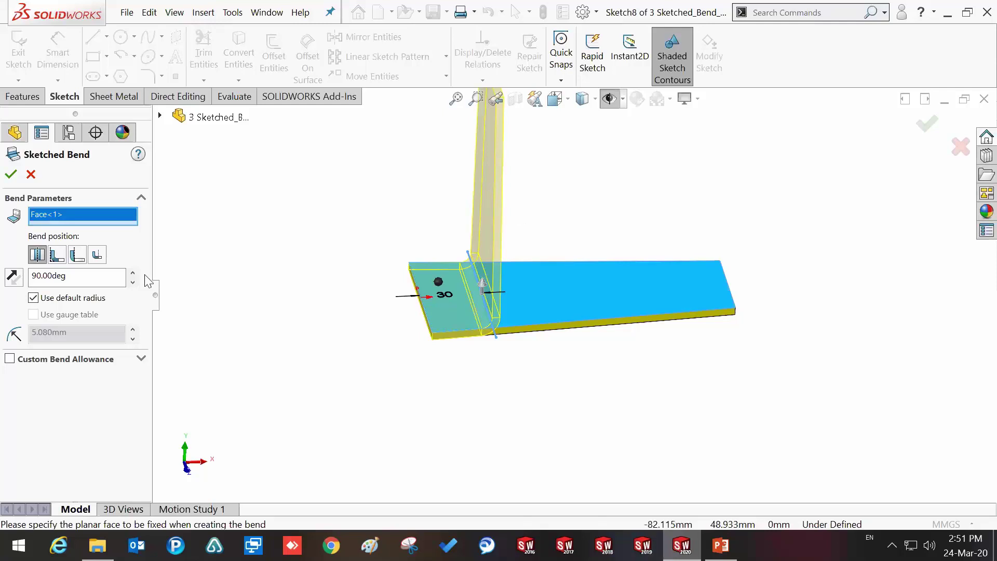
right_click(79, 218)
click(119, 248)
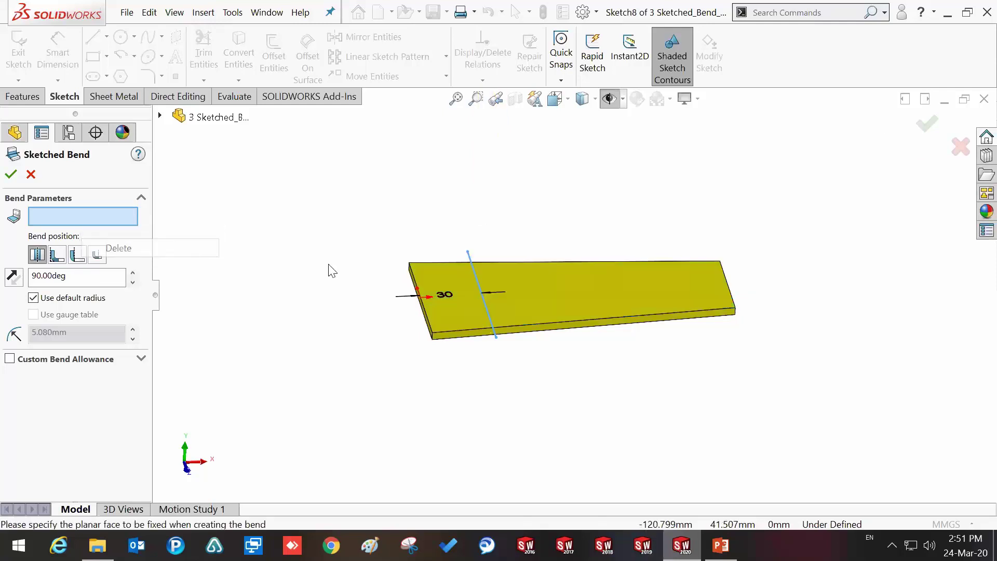
click(577, 294)
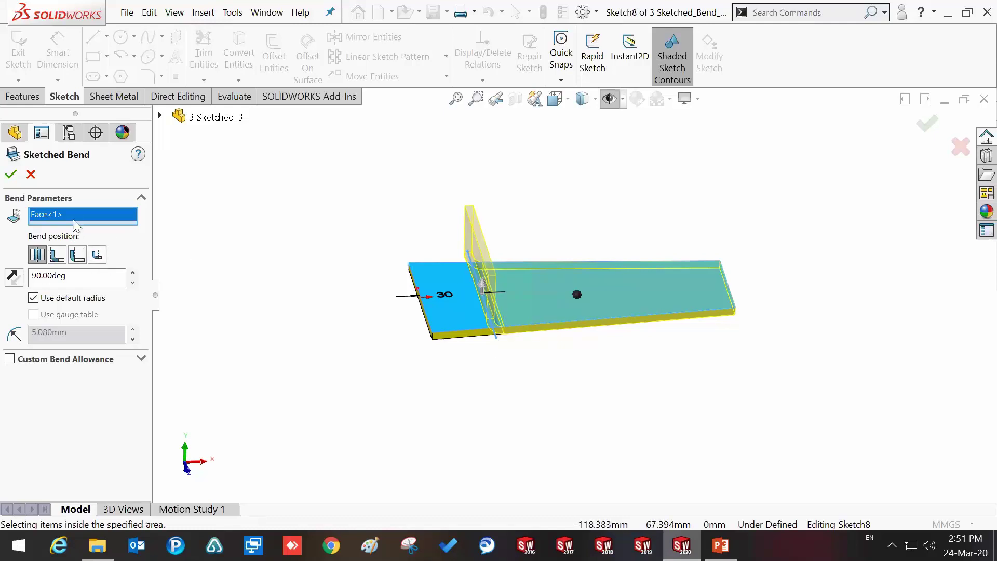
right_click(91, 224)
click(137, 225)
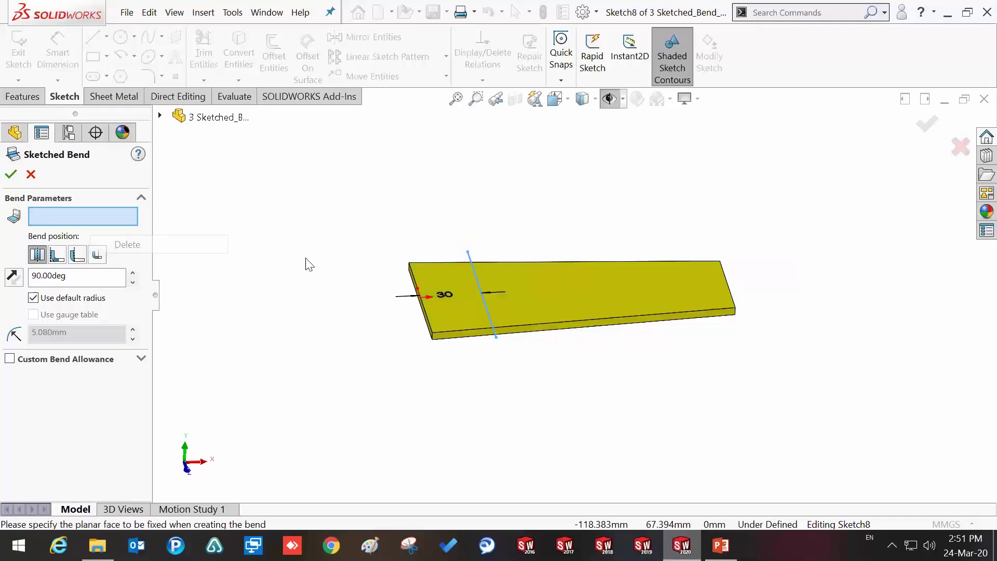
click(439, 279)
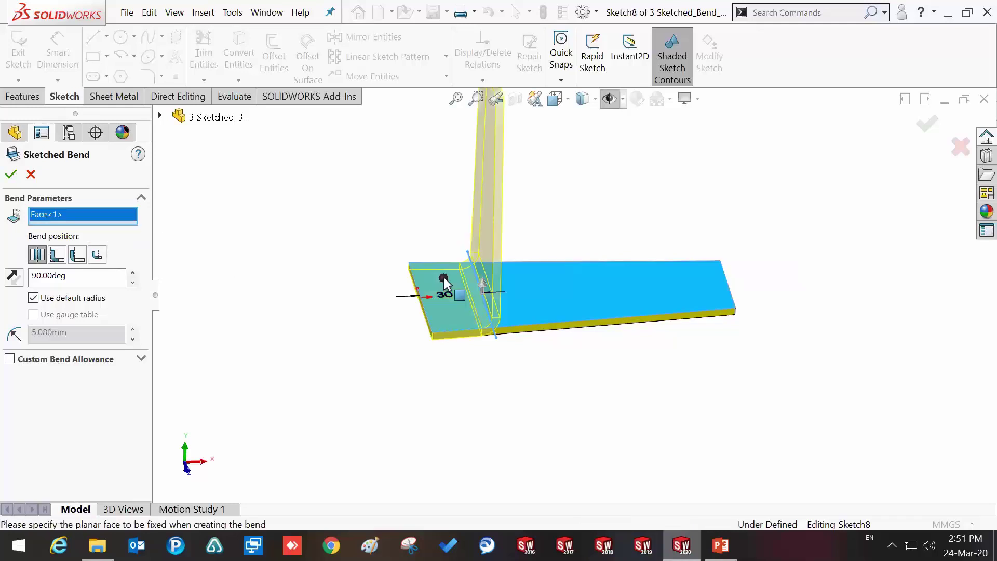
- Set the bend angle to 60° and accept Sketched Bend3
click(133, 273)
click(133, 273)
click(133, 273)
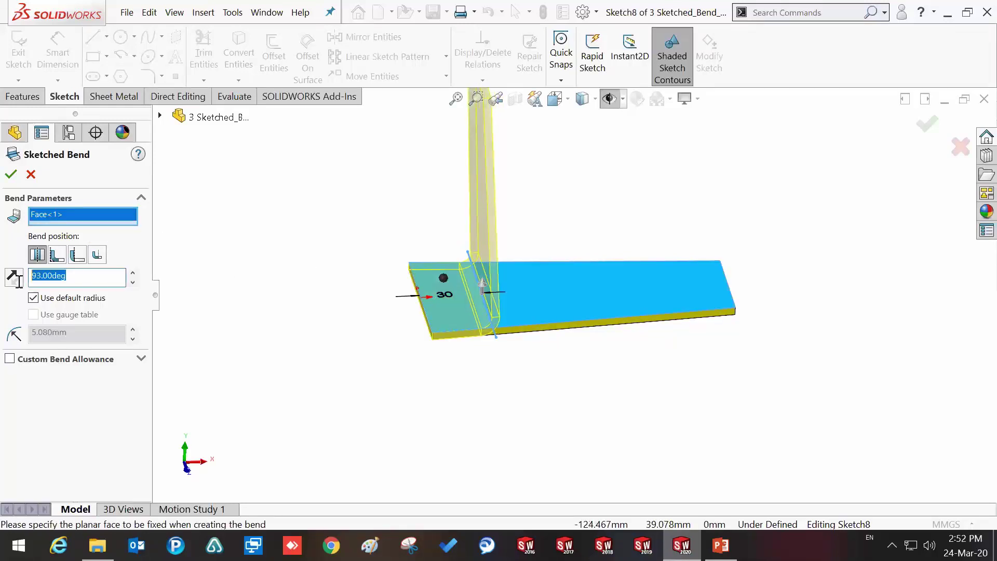
text(45)
key(Return)
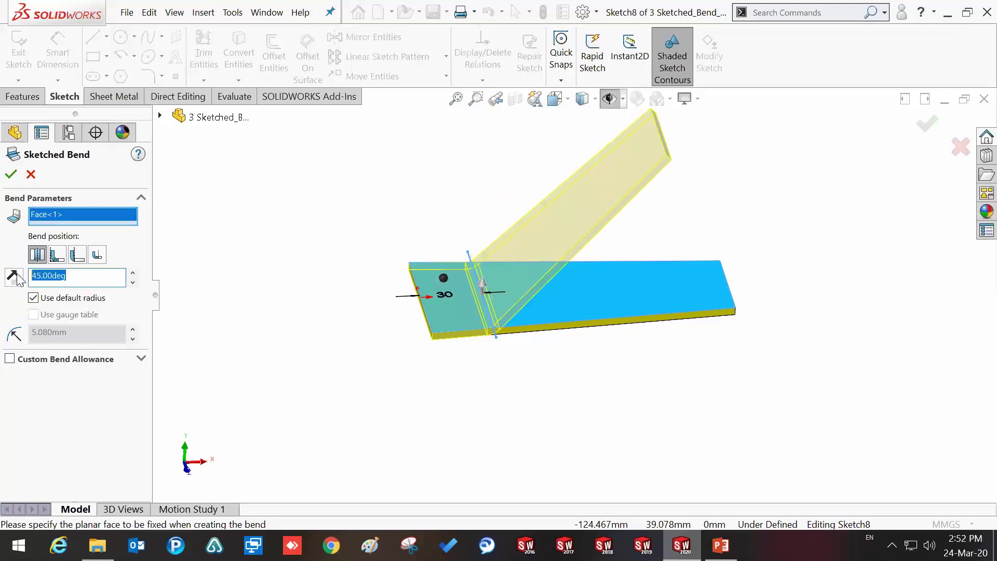
text(60)
key(Return)
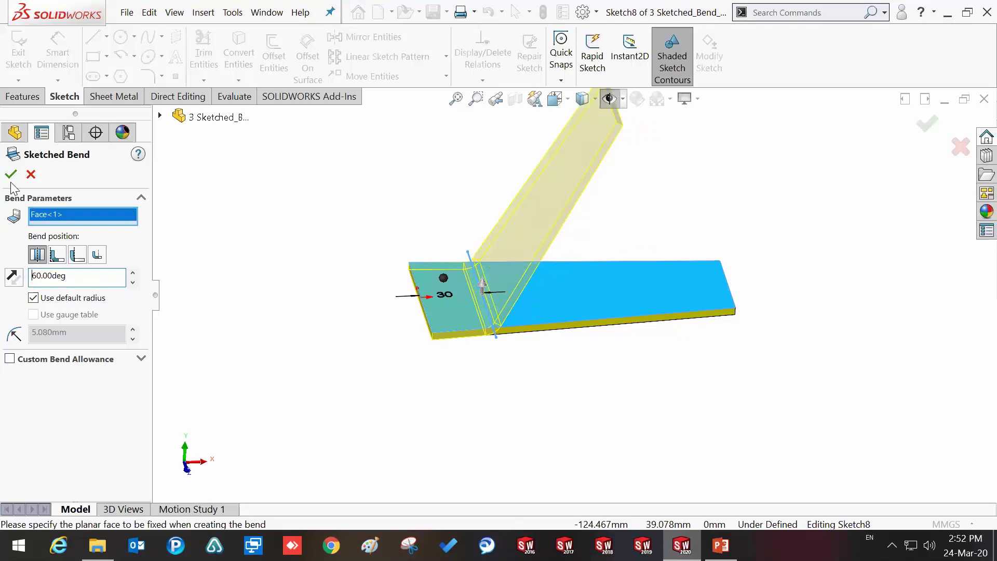
click(11, 175)
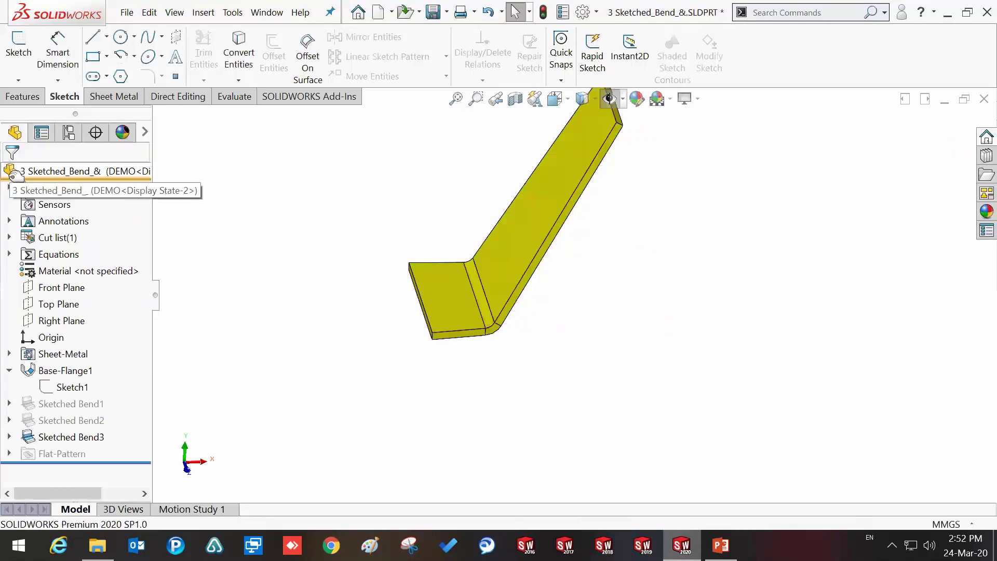
- Sketch a diagonal line across the angled flange face
click(569, 174)
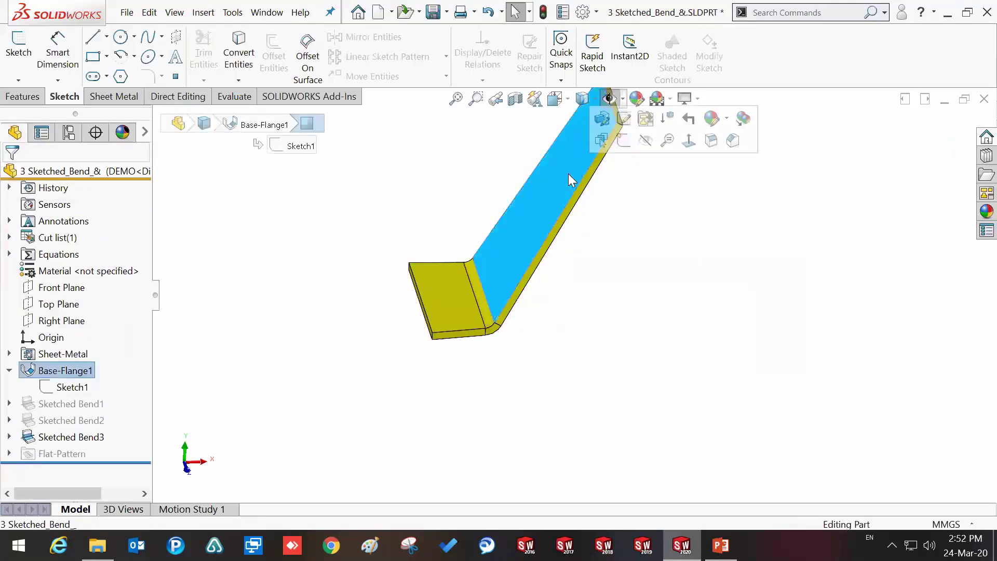
click(634, 147)
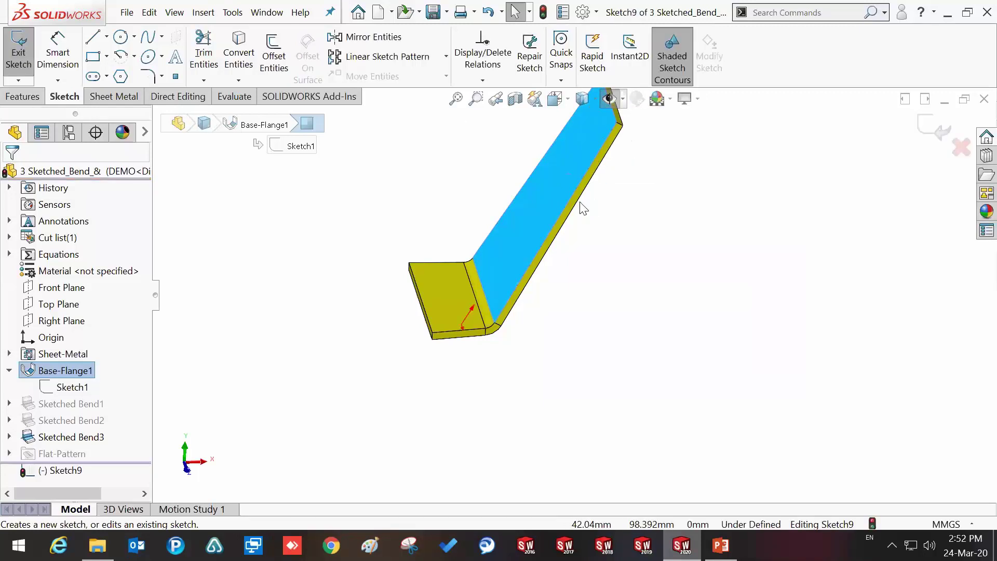
key(ctrl+8)
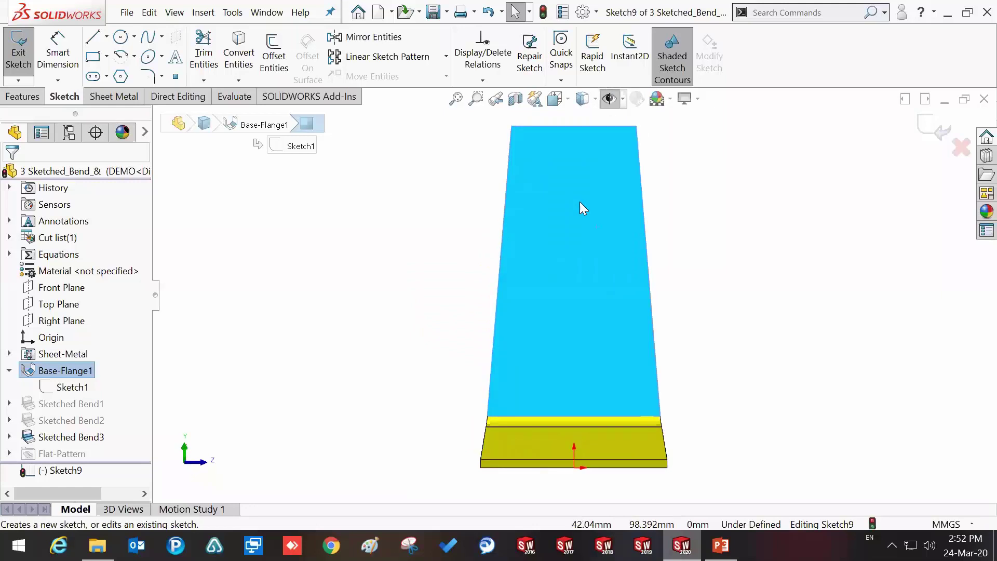
click(93, 37)
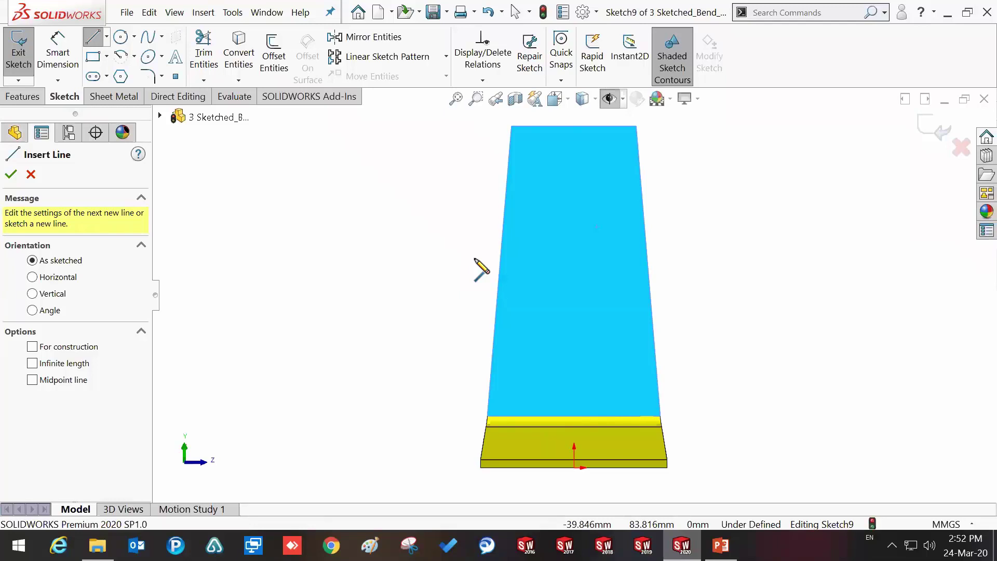
click(458, 281)
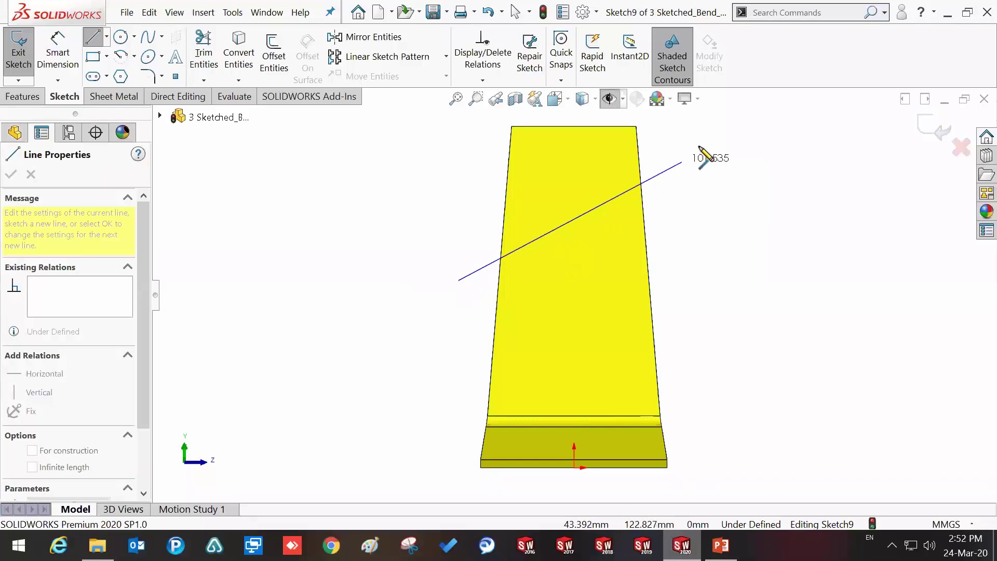
click(700, 147)
key(Escape)
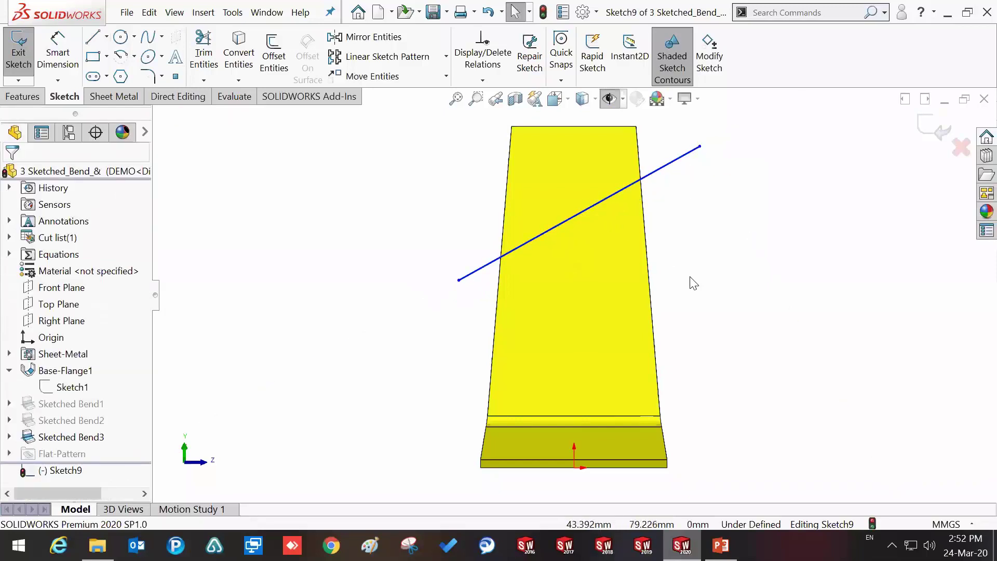
- Dimension the line at 45° to the plate's left edge and extend it past the plate
right_drag(693, 283, 692, 205)
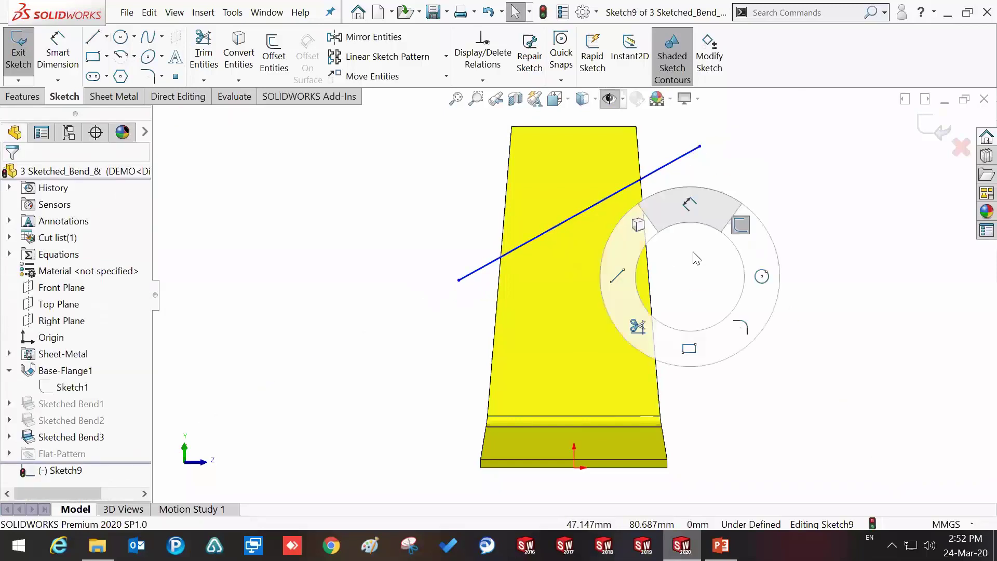
click(507, 218)
click(533, 232)
click(528, 214)
key(Return)
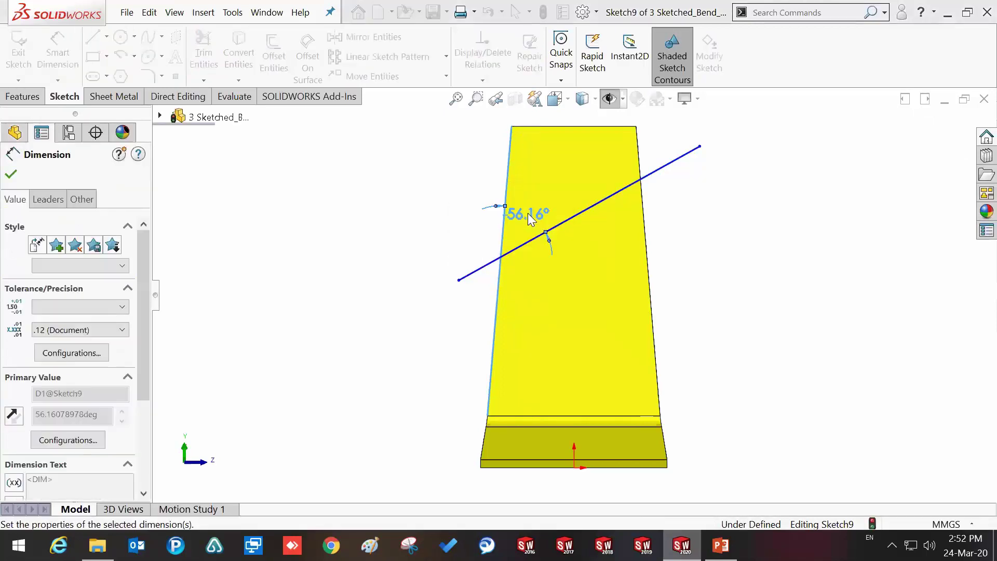
key(Escape)
mouse_move(596, 179)
mouse_down()
mouse_move(624, 216)
mouse_move(617, 209)
mouse_up()
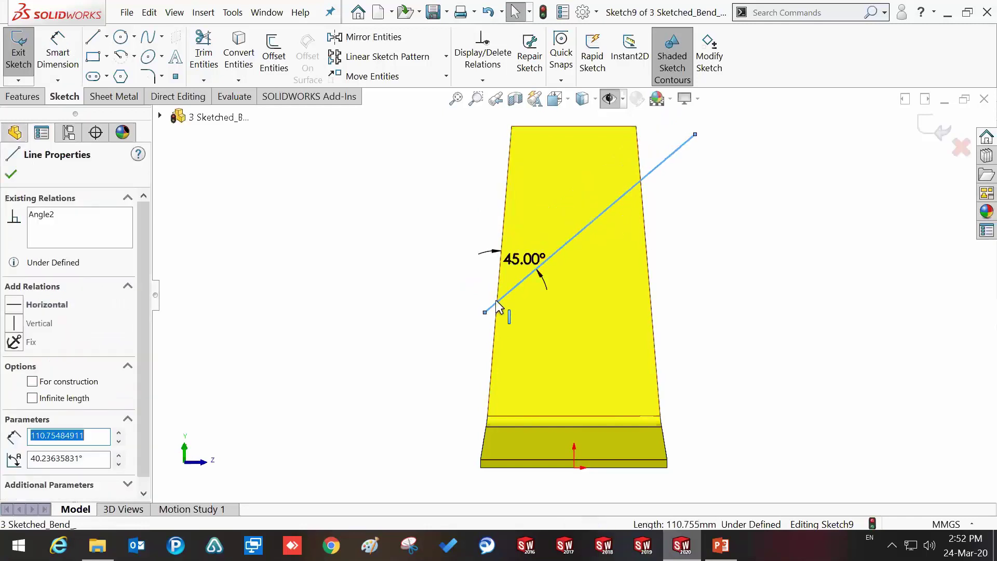
drag(480, 315, 438, 343)
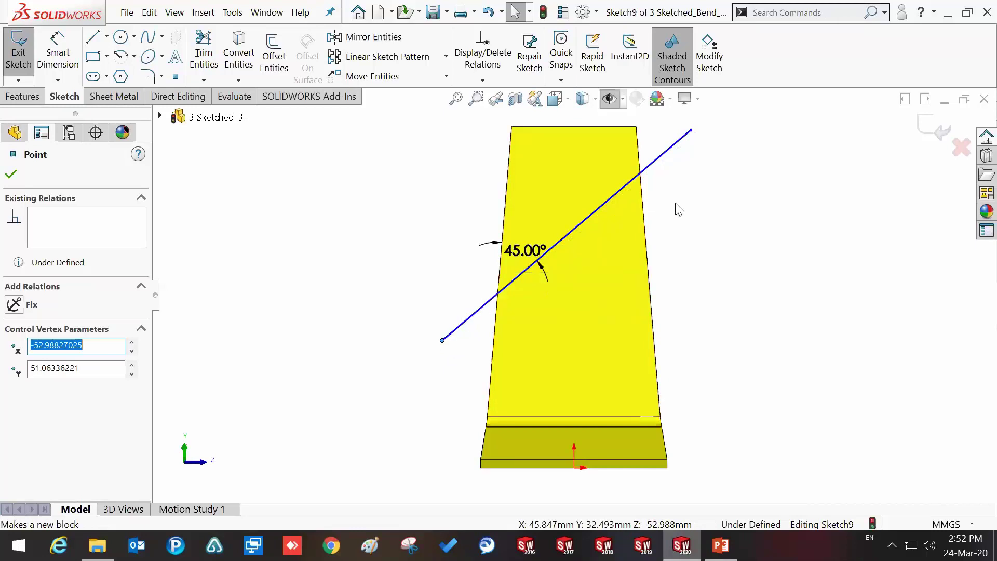
- Exit Sketch9 with its 45° diagonal bend line
click(131, 97)
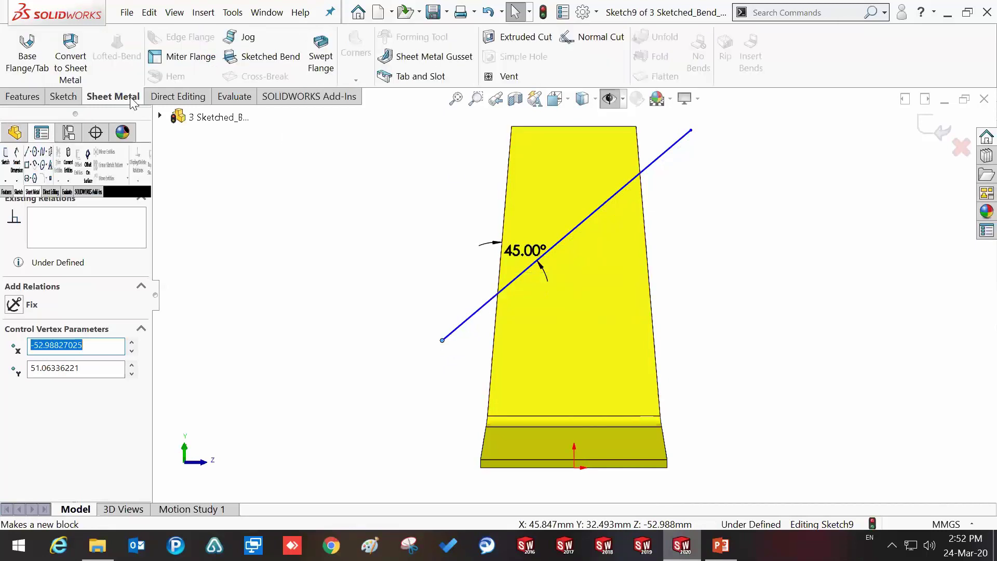
click(922, 131)
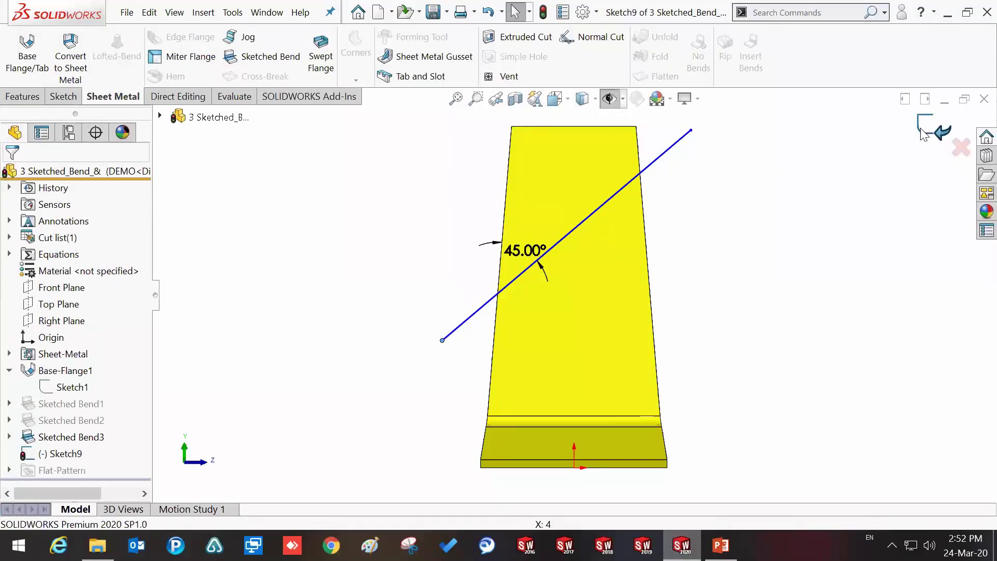
click(921, 134)
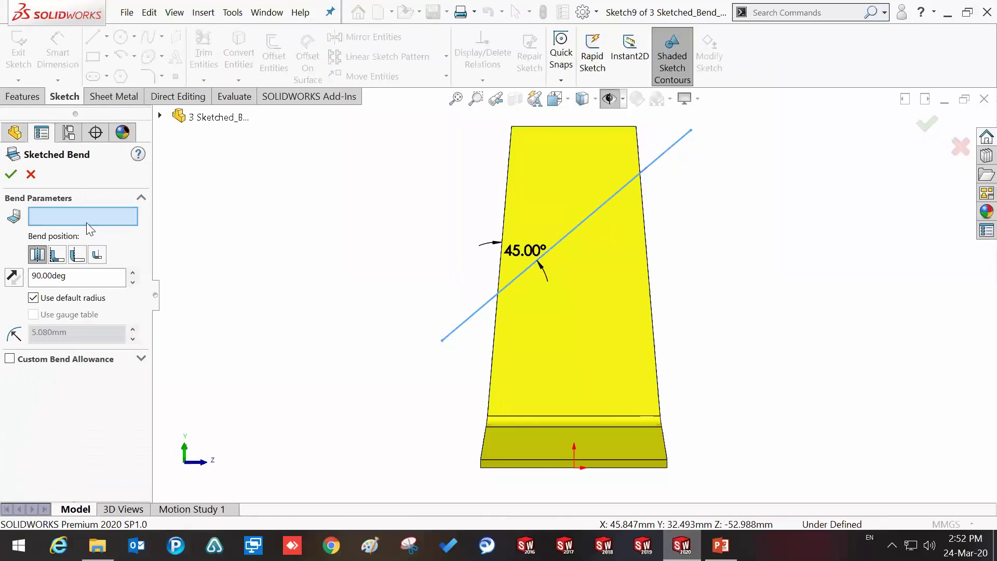
- Pick the fixed plate face and flip the bend side for the 45° line bend
click(558, 300)
mouse_move(532, 287)
middle_down()
mouse_move(423, 296)
mouse_move(481, 318)
mouse_move(463, 301)
mouse_move(480, 262)
mouse_move(439, 316)
mouse_move(446, 326)
mouse_move(466, 313)
mouse_move(457, 327)
mouse_move(276, 318)
middle_up()
middle_drag(499, 287, 491, 265)
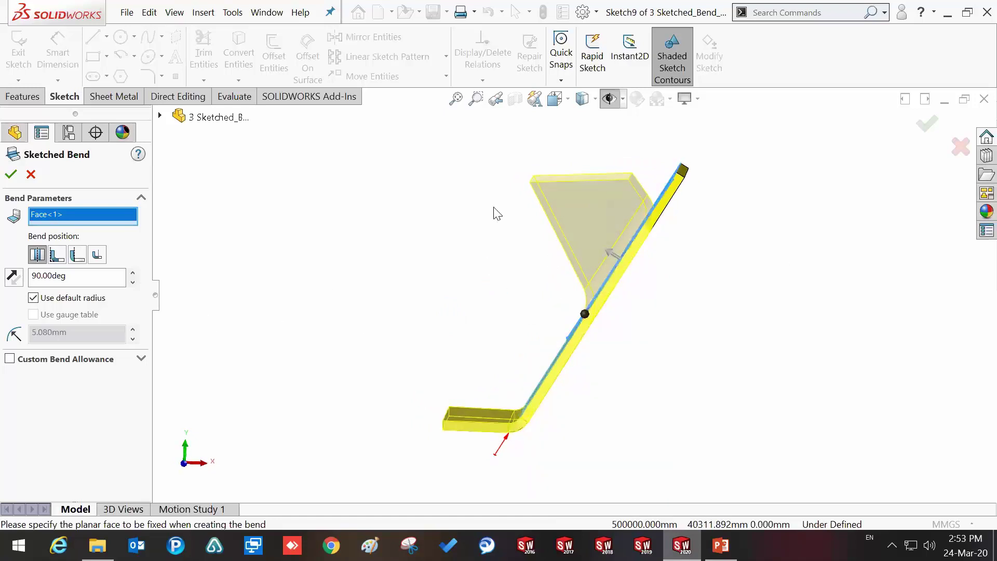
click(14, 276)
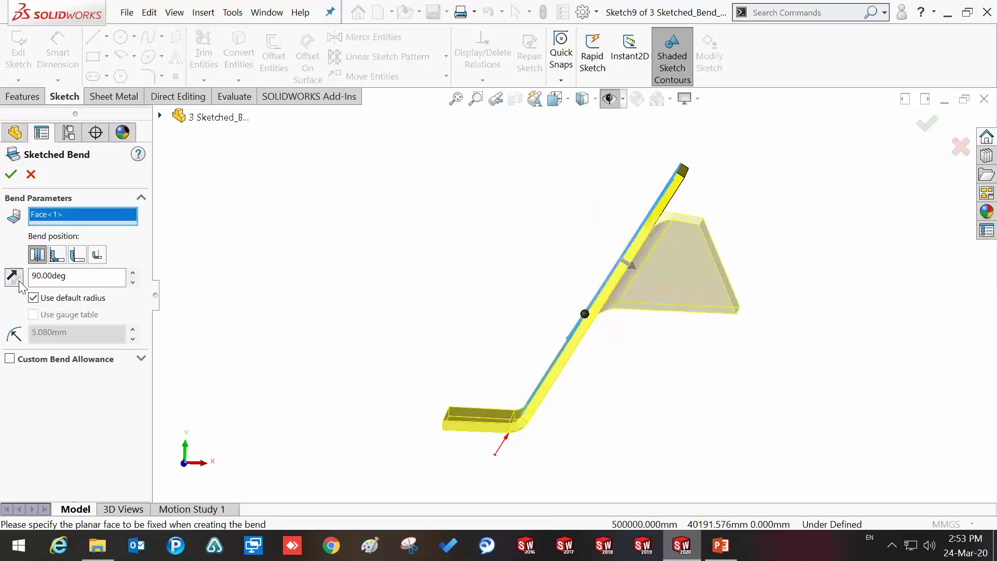
mouse_move(362, 271)
middle_down()
mouse_move(387, 312)
mouse_move(384, 326)
middle_up()
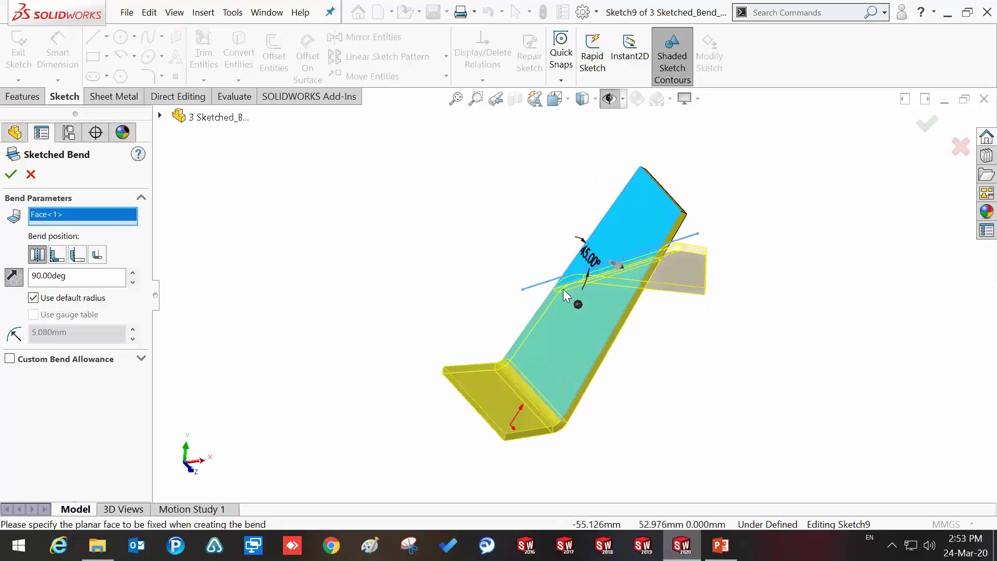
scroll(585, 260, up, 2)
scroll(597, 255, up, 2)
mouse_move(608, 246)
middle_down()
mouse_move(646, 286)
mouse_move(614, 330)
middle_up()
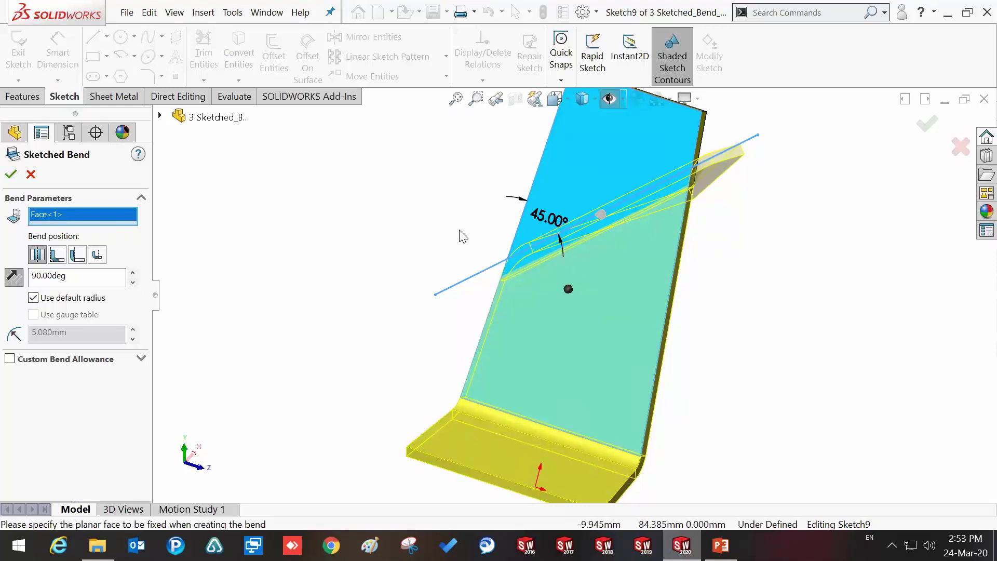
- Set the bend angle to 120°, reverse the direction, and confirm Sketched Bend4
click(99, 275)
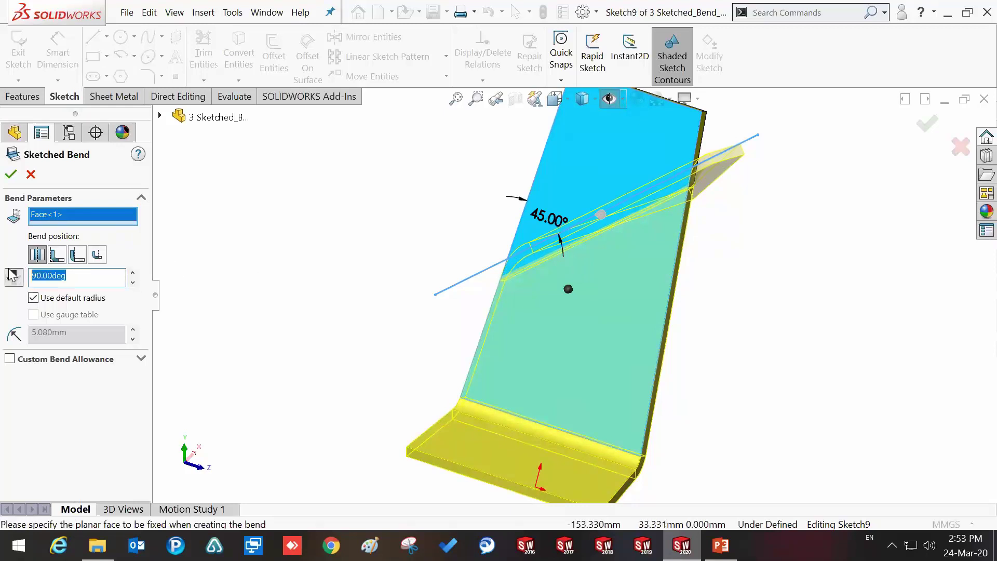
text(120)
key(Return)
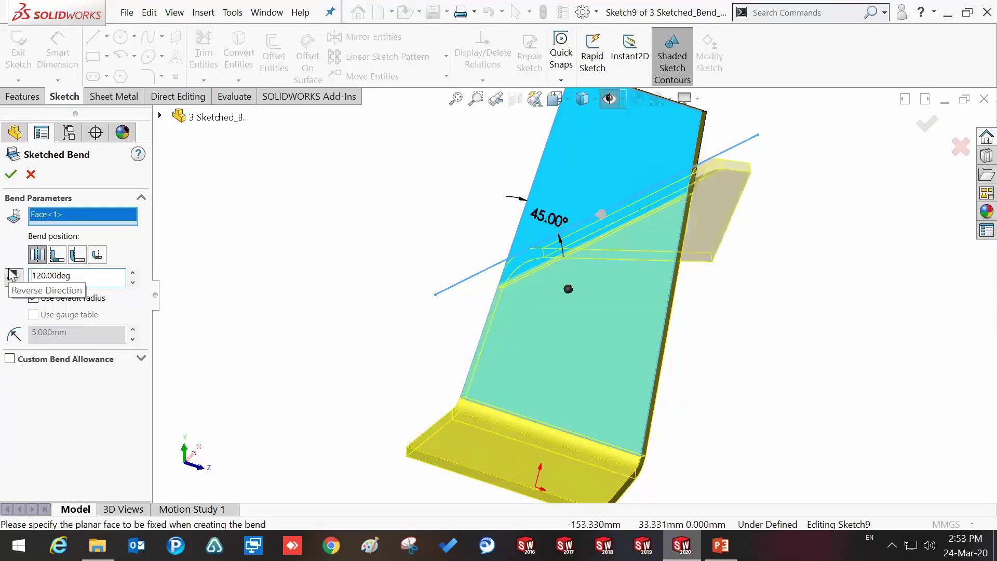
click(13, 275)
mouse_move(470, 270)
middle_down()
mouse_move(420, 225)
mouse_move(409, 296)
middle_up()
click(10, 174)
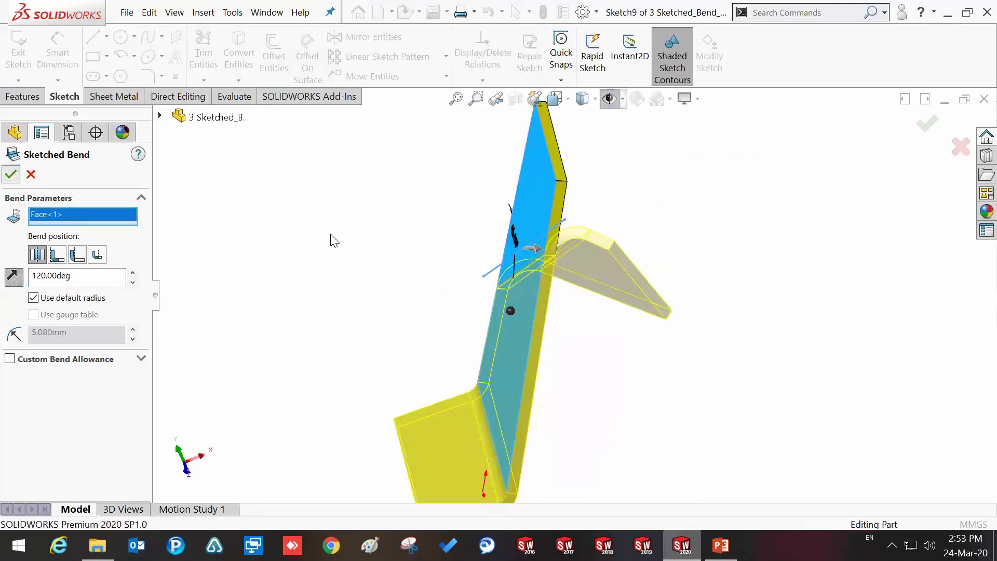
mouse_move(512, 193)
middle_down()
mouse_move(514, 241)
mouse_move(549, 288)
mouse_move(593, 277)
mouse_move(632, 290)
mouse_move(539, 319)
mouse_move(521, 280)
mouse_move(542, 312)
middle_up()
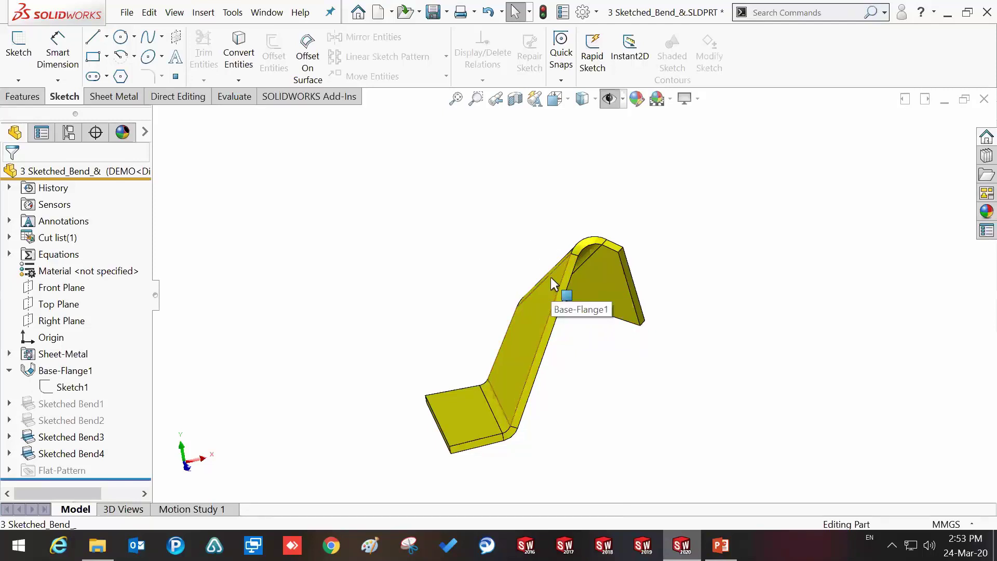
scroll(551, 283, down, 2)
scroll(552, 280, down, 2)
mouse_move(592, 230)
middle_down()
mouse_move(584, 269)
mouse_move(633, 241)
mouse_move(597, 319)
mouse_move(506, 356)
middle_up()
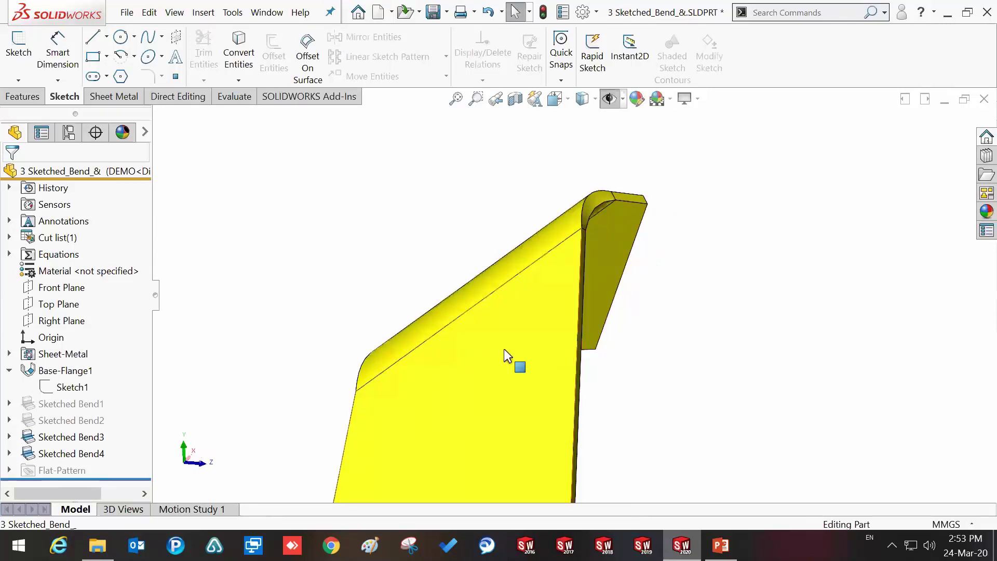
click(504, 350)
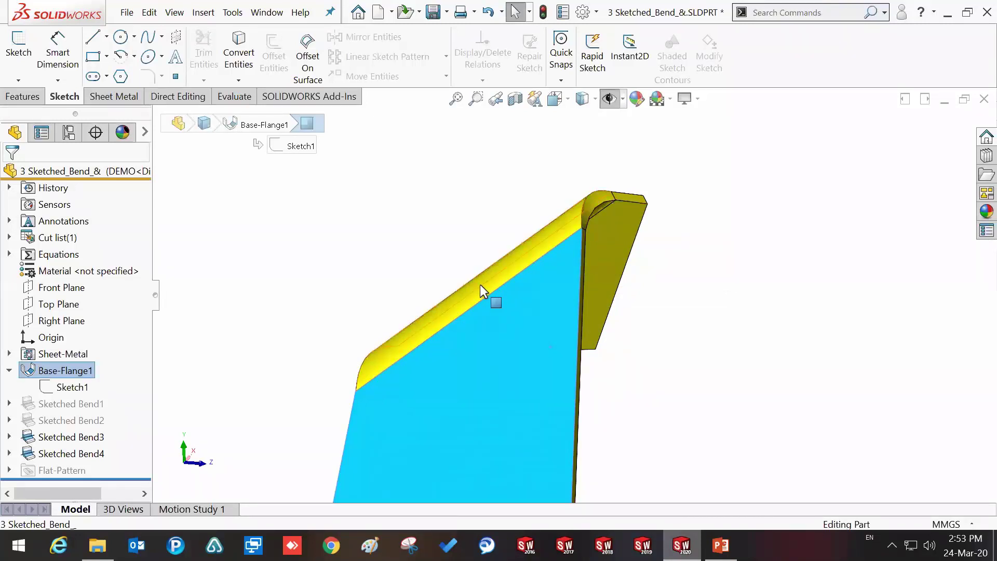
mouse_move(535, 312)
middle_down()
mouse_move(496, 260)
mouse_move(500, 311)
middle_up()
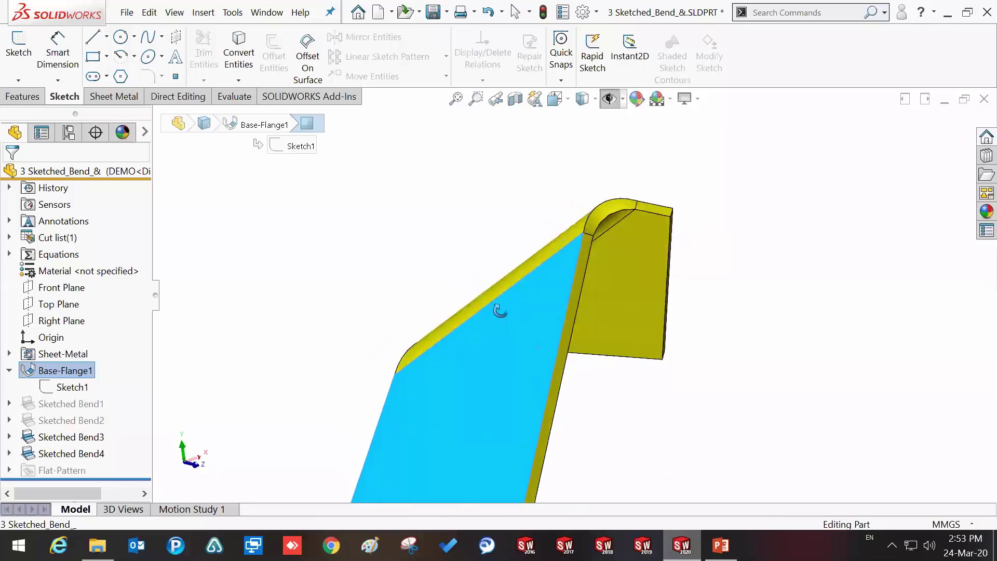
scroll(499, 311, up, 3)
scroll(502, 303, up, 2)
middle_drag(468, 323, 472, 341)
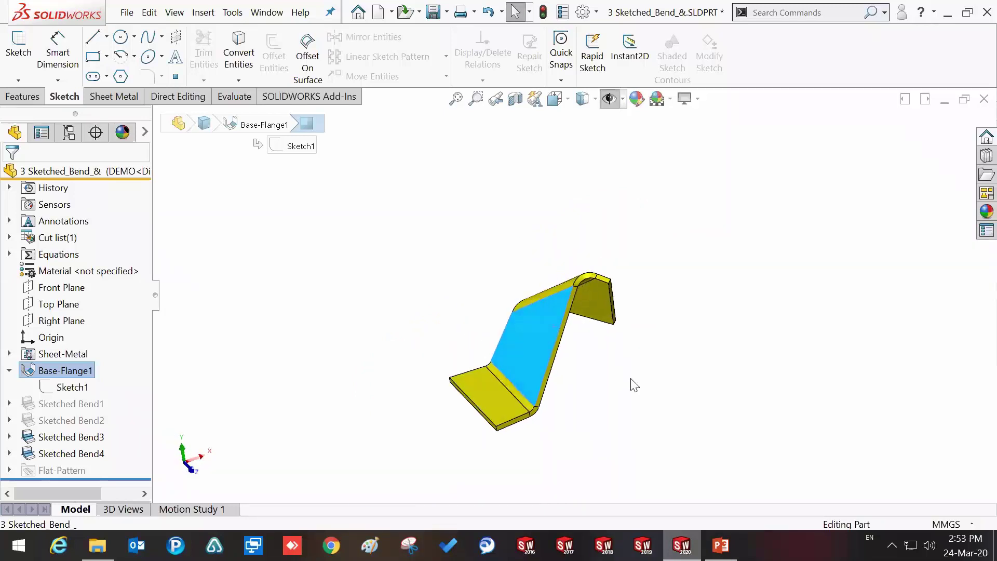
click(590, 402)
scroll(590, 403, down, 3)
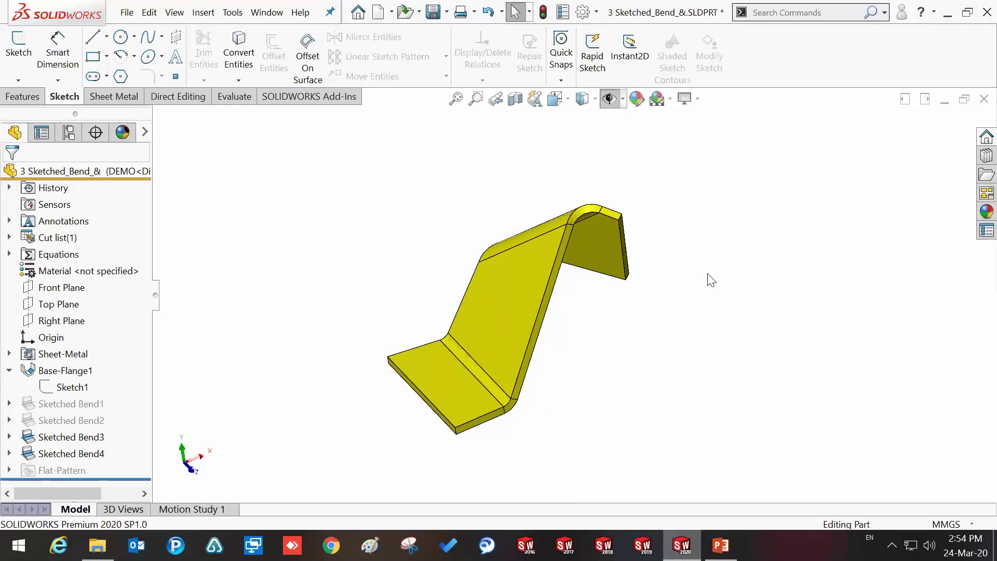
- Discard changes to the bent plate and open 4 Convert_& from the Recent list
click(983, 100)
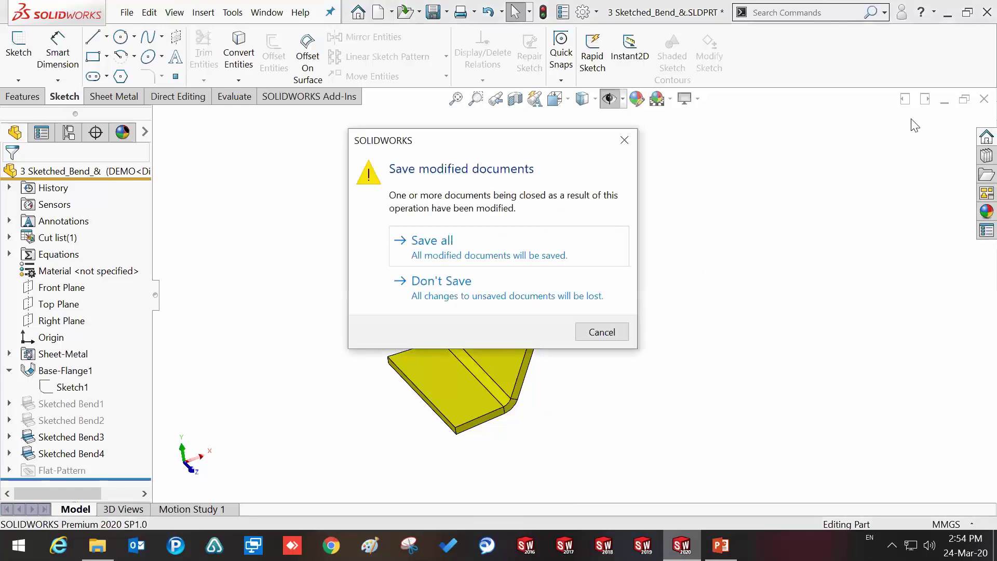
click(534, 281)
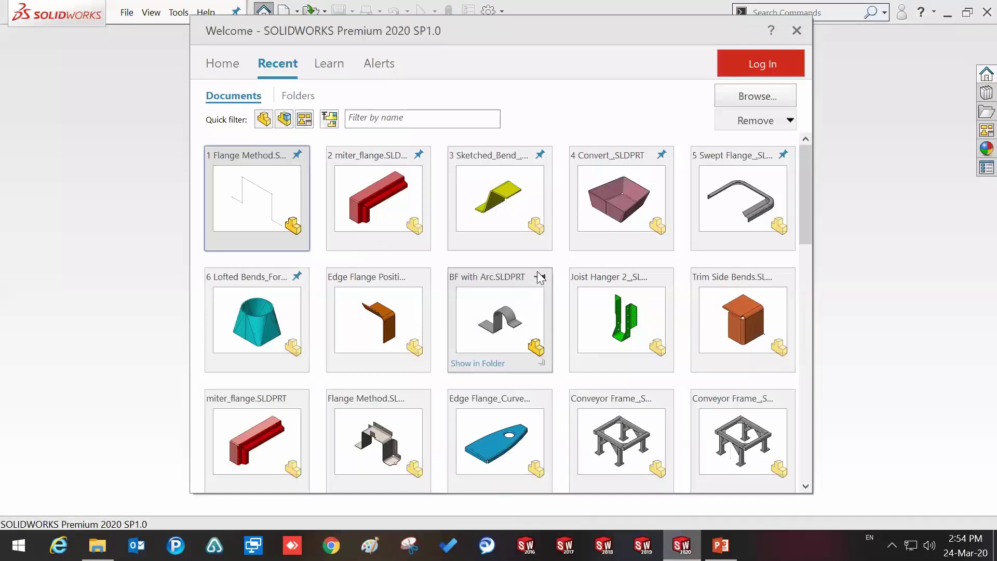
mouse_move(621, 199)
click(590, 212)
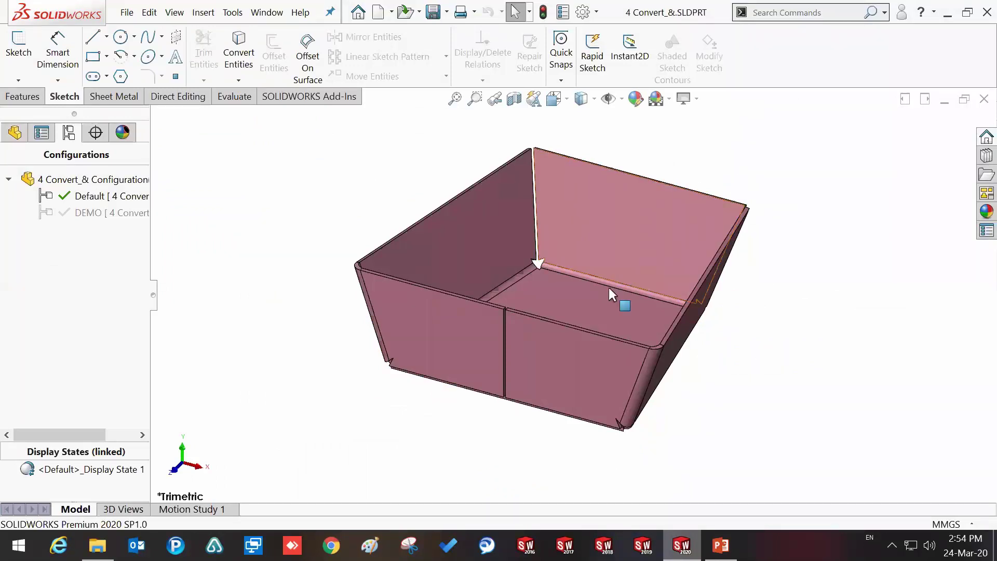
click(593, 317)
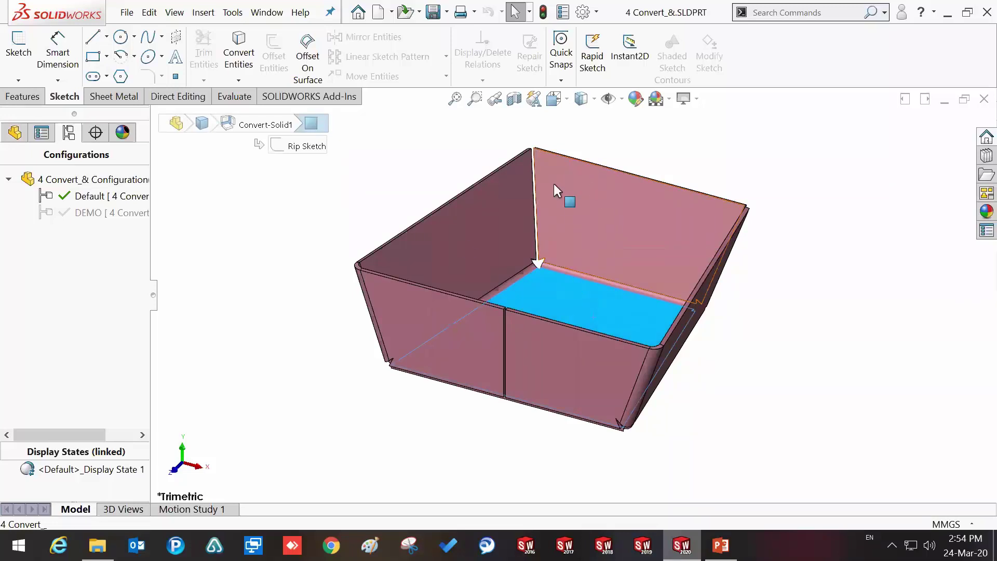
key(Up)
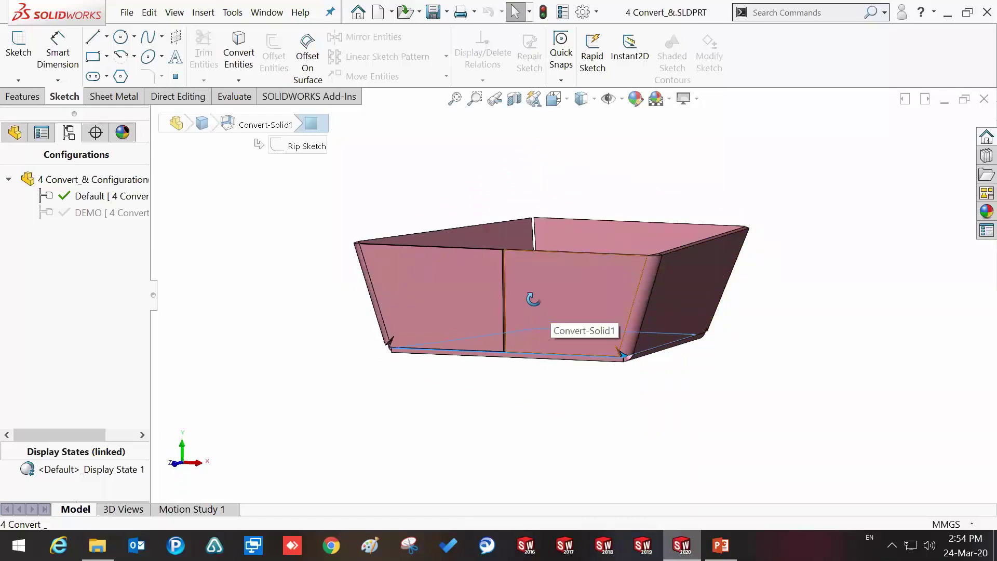
key(Up)
key(Up)
scroll(544, 295, down, 2)
scroll(466, 286, down, 3)
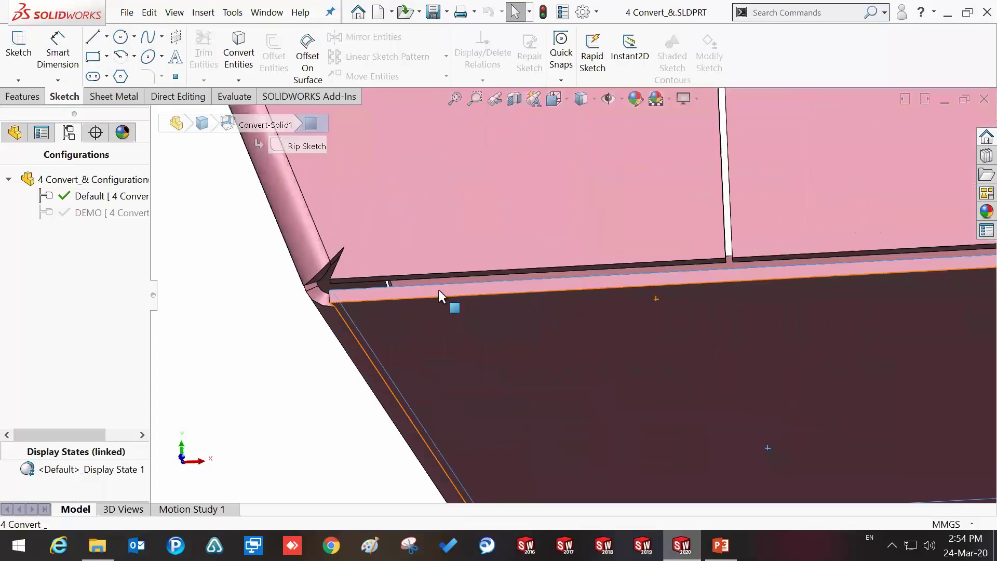
mouse_move(436, 288)
middle_down()
mouse_move(428, 359)
mouse_move(438, 380)
mouse_move(461, 287)
mouse_move(434, 285)
middle_up()
key(f)
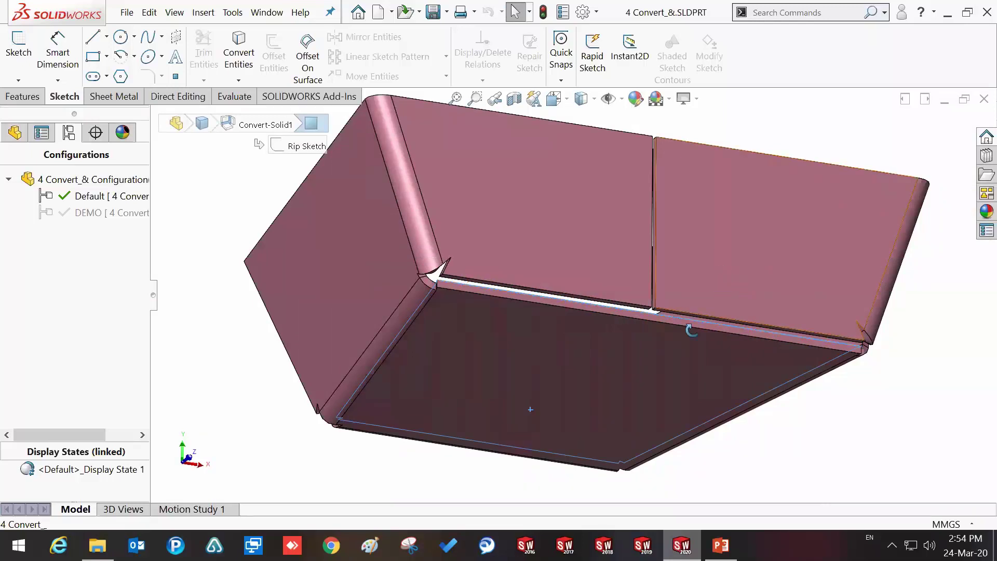
middle_drag(690, 330, 669, 361)
middle_drag(645, 282, 620, 291)
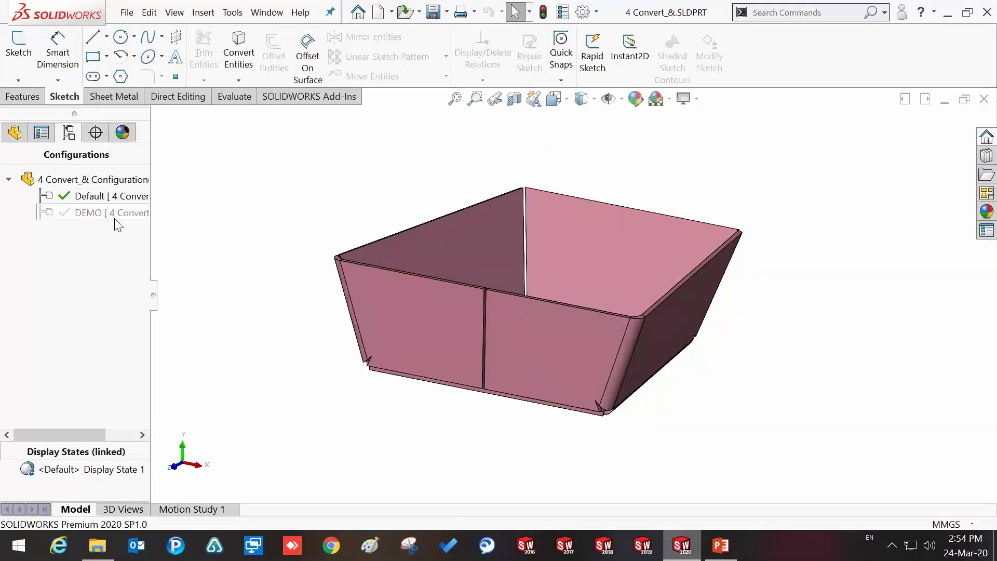
- Activate the DEMO configuration and orbit to inspect the solid tapered Loft1 block
double_click(92, 213)
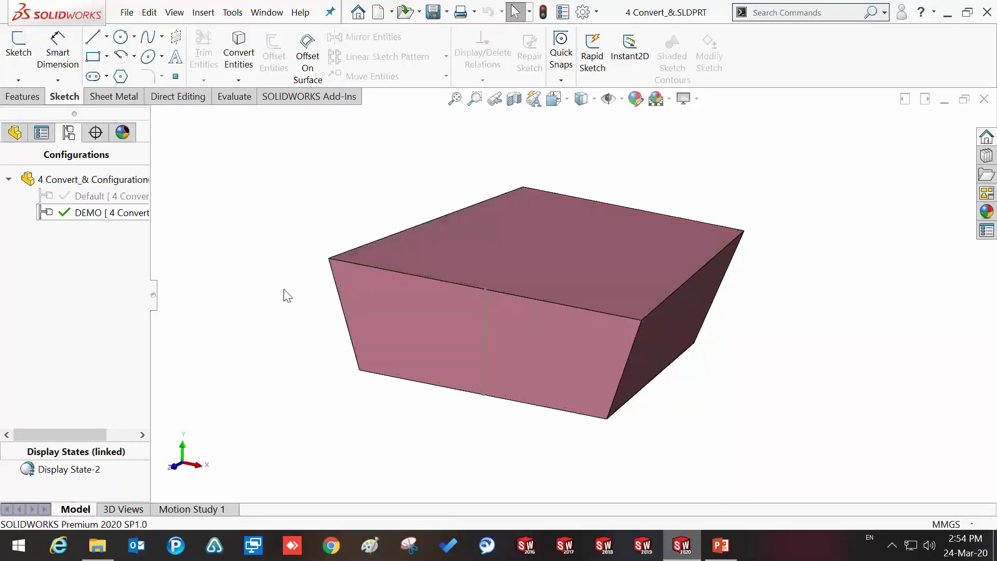
mouse_move(387, 303)
middle_down()
mouse_move(416, 161)
mouse_move(485, 338)
mouse_move(467, 155)
middle_up()
mouse_move(527, 240)
middle_down()
mouse_move(519, 341)
mouse_move(532, 259)
mouse_move(521, 178)
mouse_move(525, 191)
mouse_move(587, 196)
mouse_move(541, 192)
mouse_move(500, 160)
mouse_move(516, 194)
mouse_move(516, 334)
mouse_move(541, 174)
middle_up()
mouse_move(540, 323)
middle_down()
mouse_move(518, 388)
mouse_move(490, 420)
mouse_move(507, 447)
mouse_move(517, 416)
middle_up()
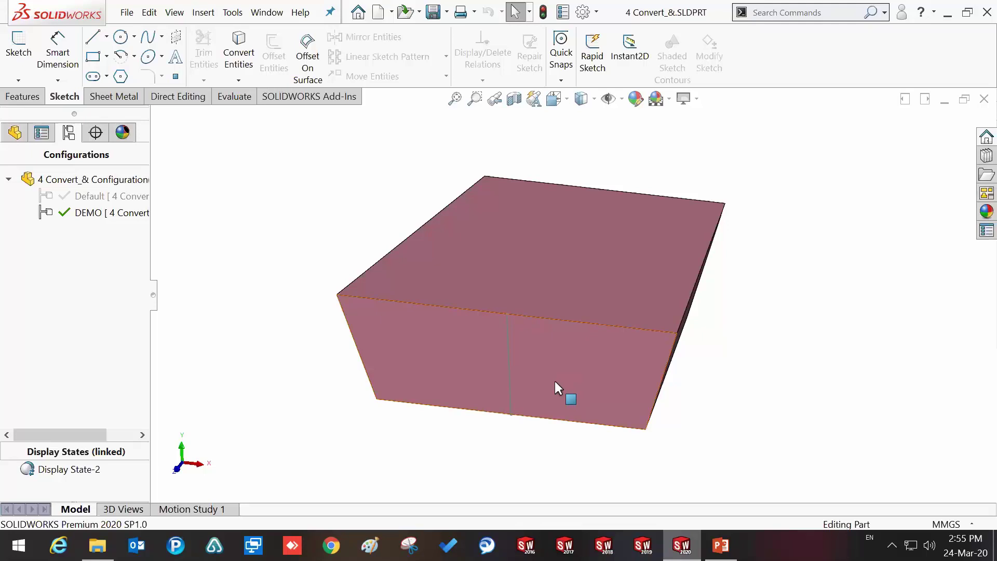
- Show the Sheet Metal tools and orbit Loft1 to view its bottom and other sides
click(134, 102)
mouse_move(305, 310)
middle_down()
mouse_move(345, 191)
mouse_move(343, 279)
middle_up()
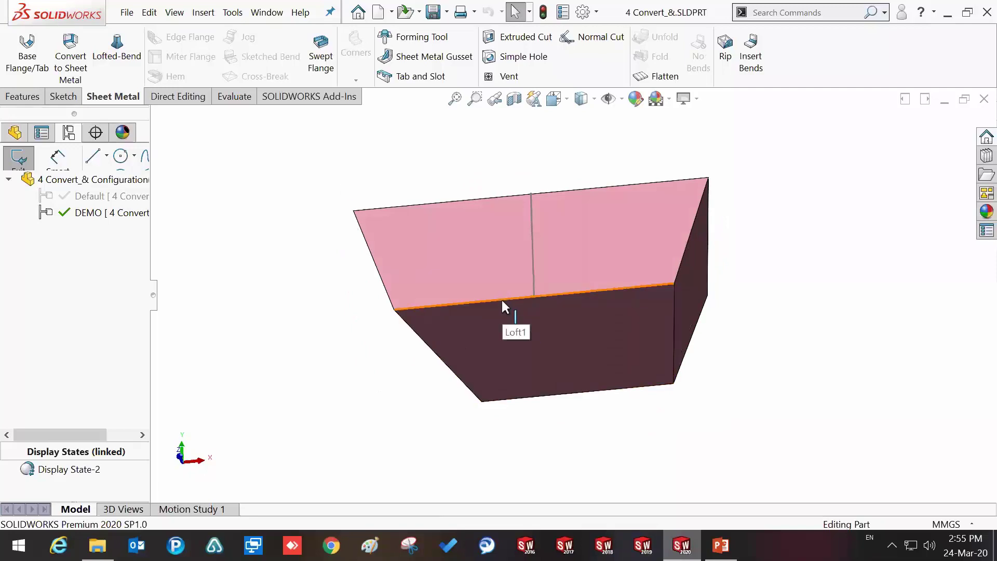
mouse_move(502, 302)
middle_down()
mouse_move(446, 358)
mouse_move(443, 384)
middle_up()
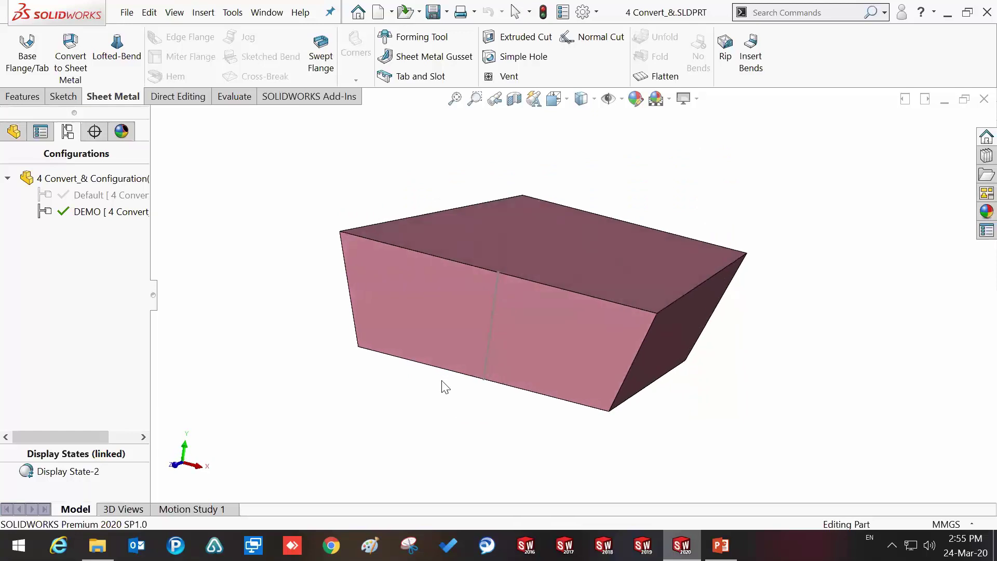
- Start Convert to Sheet Metal with the flat base face (Face<1>) as the fixed face
click(69, 60)
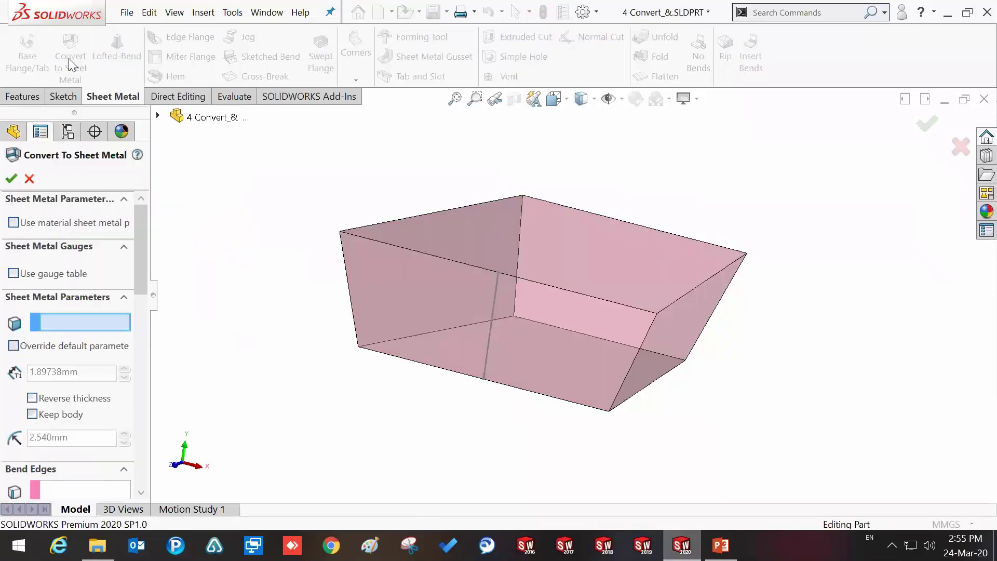
middle_drag(282, 278, 247, 188)
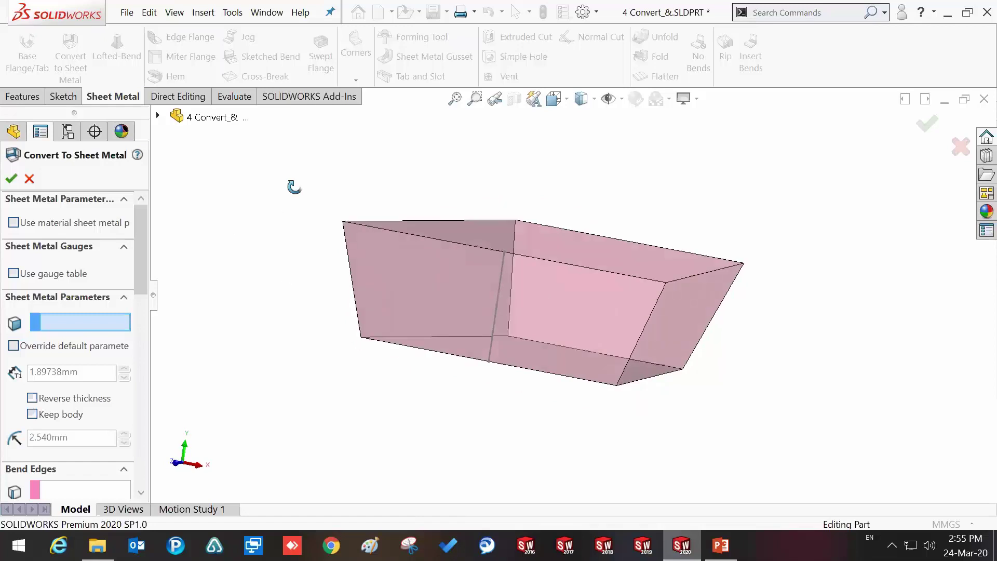
drag(151, 183, 187, 187)
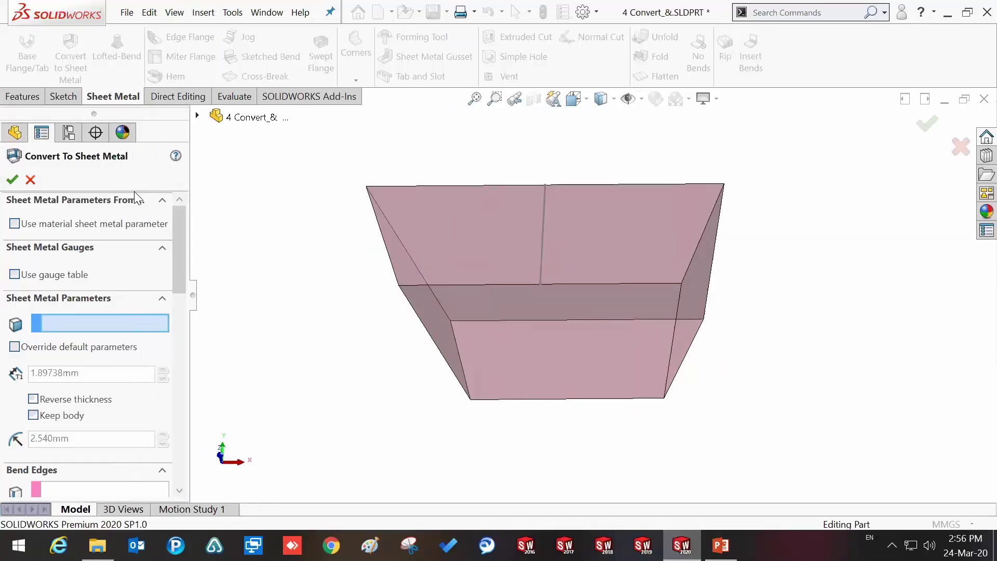
scroll(181, 280, down, 3)
scroll(180, 280, up, 3)
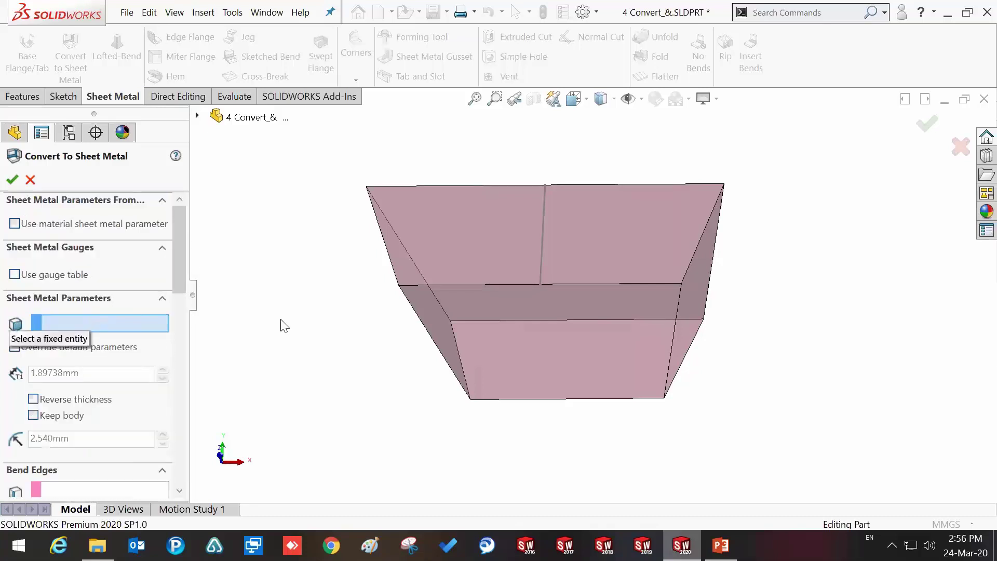
click(499, 359)
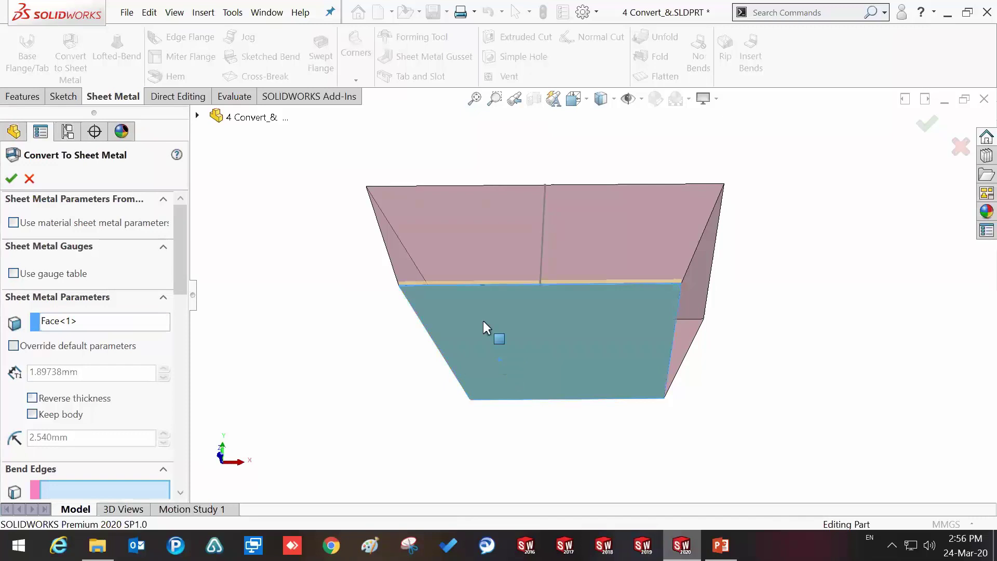
- Reverse the sheet thickness direction of the conversion
middle_drag(484, 361, 478, 400)
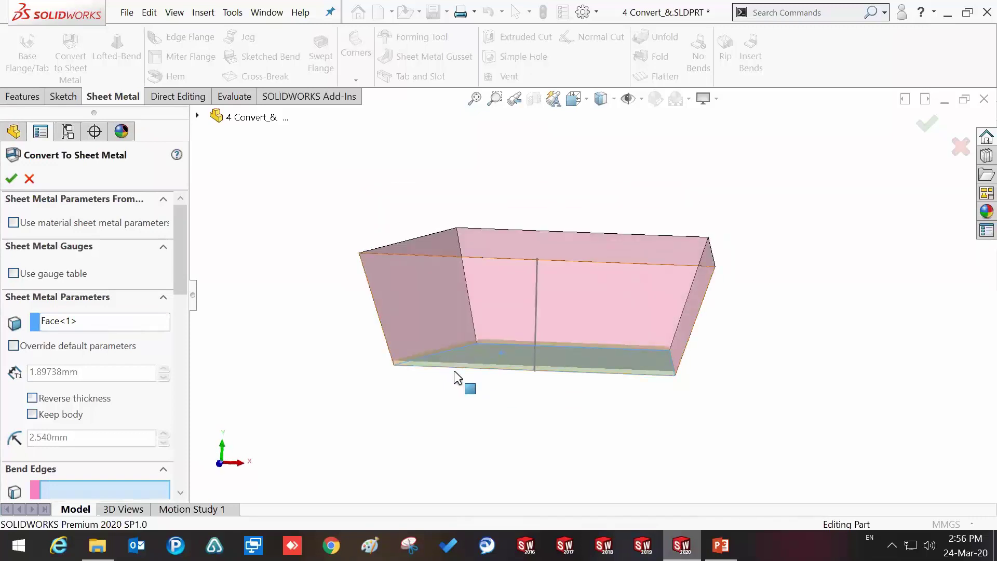
scroll(457, 377, down, 3)
scroll(427, 345, down, 2)
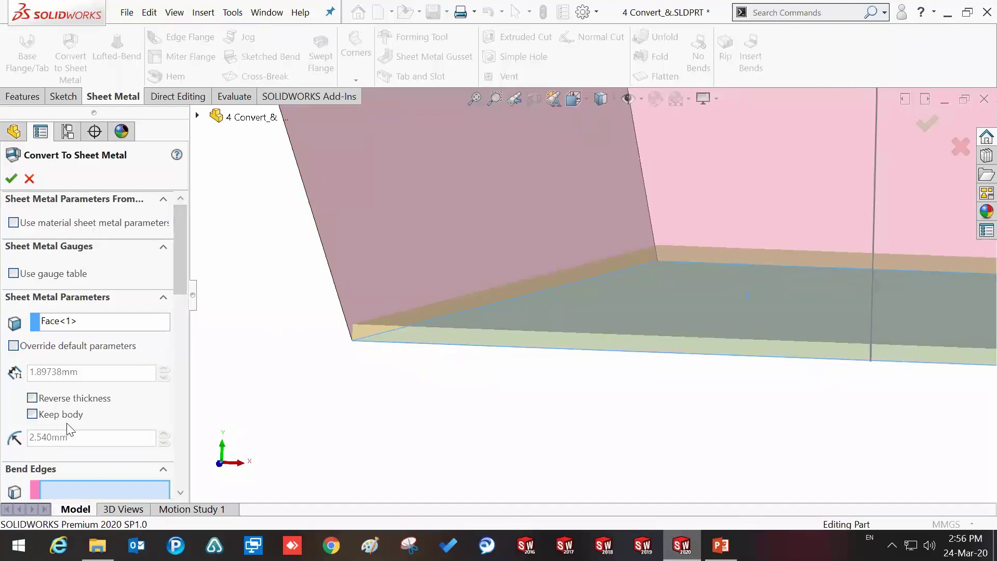
click(33, 397)
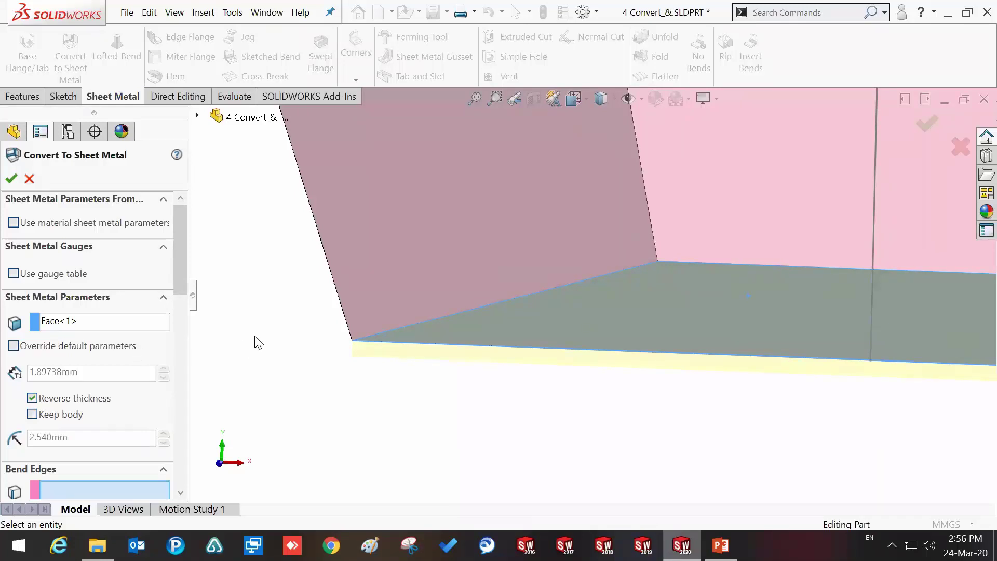
middle_drag(347, 334, 367, 348)
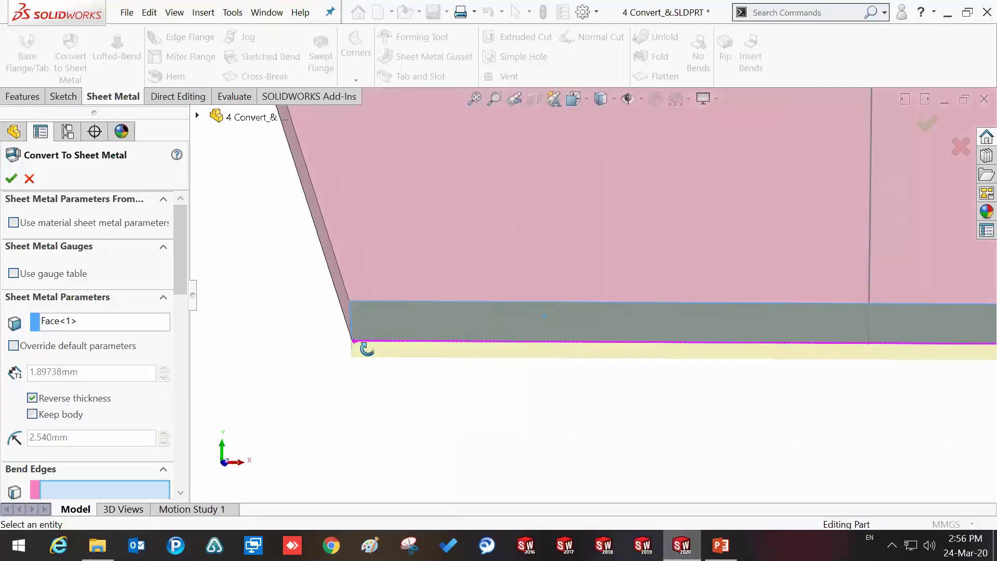
- Pick the first two wall-to-base edges as bend edges
key(f)
mouse_move(181, 270)
mouse_down()
mouse_move(188, 330)
mouse_move(105, 348)
mouse_up()
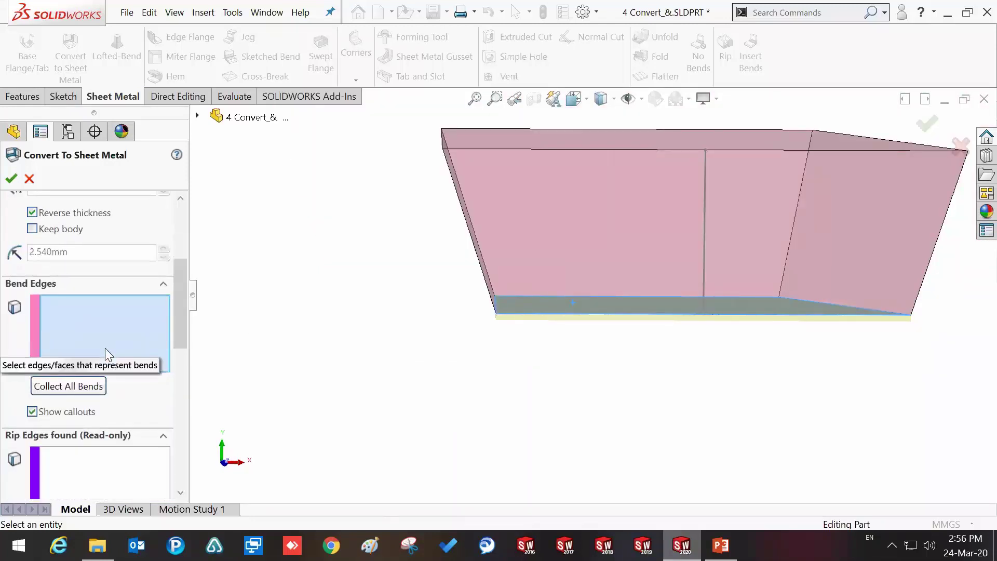
middle_drag(407, 285, 497, 272)
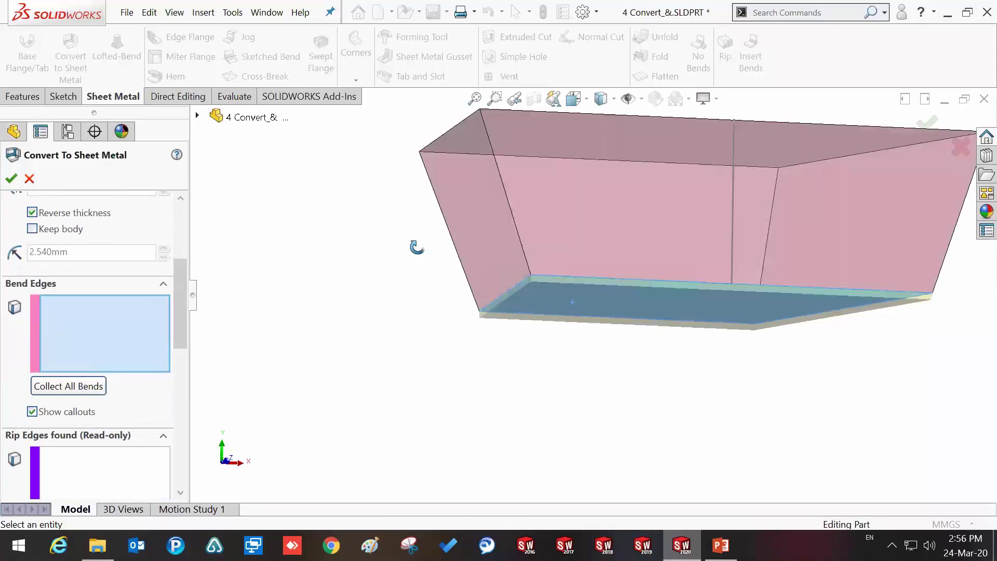
click(508, 281)
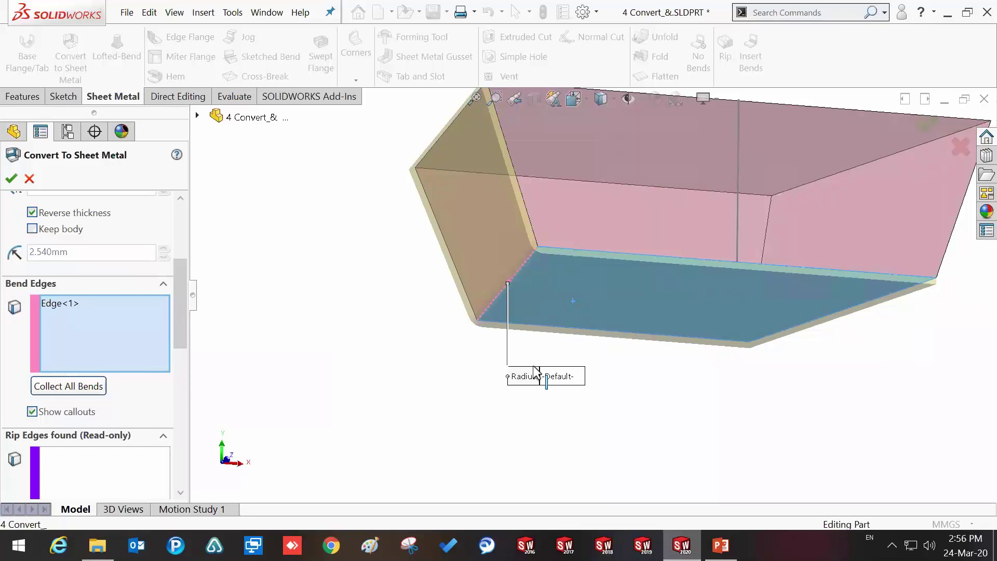
click(520, 325)
middle_drag(520, 325, 766, 347)
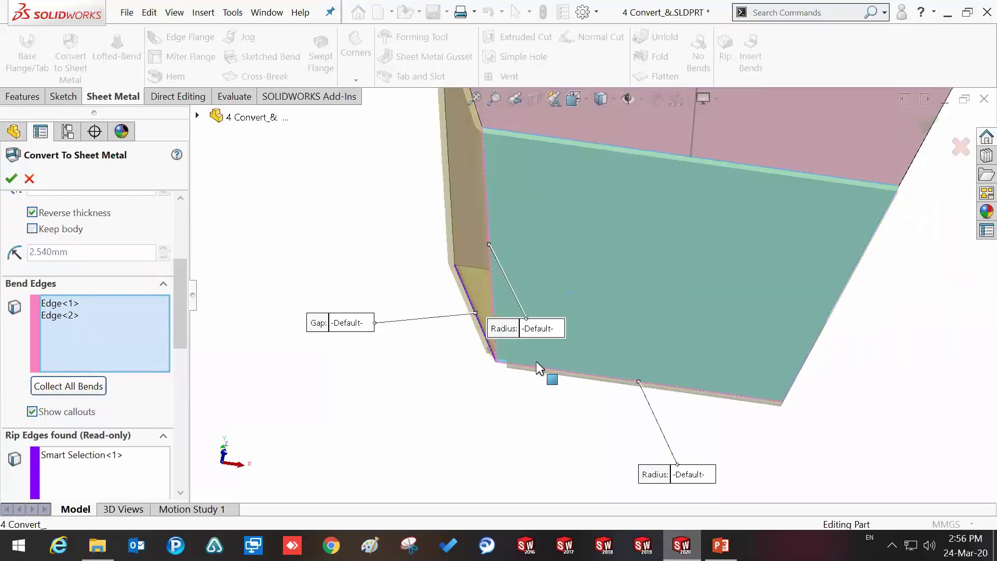
scroll(483, 337, down, 3)
scroll(480, 343, down, 2)
scroll(480, 343, down, 2)
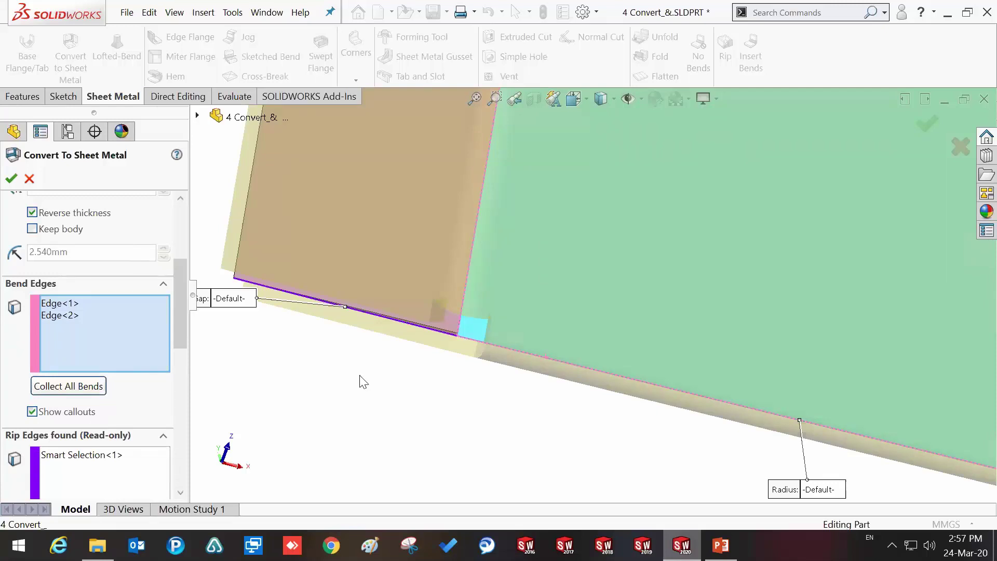
- Deselect the wrong Edge<3> and add the right and top flange edges as bends
middle_drag(595, 344, 716, 341)
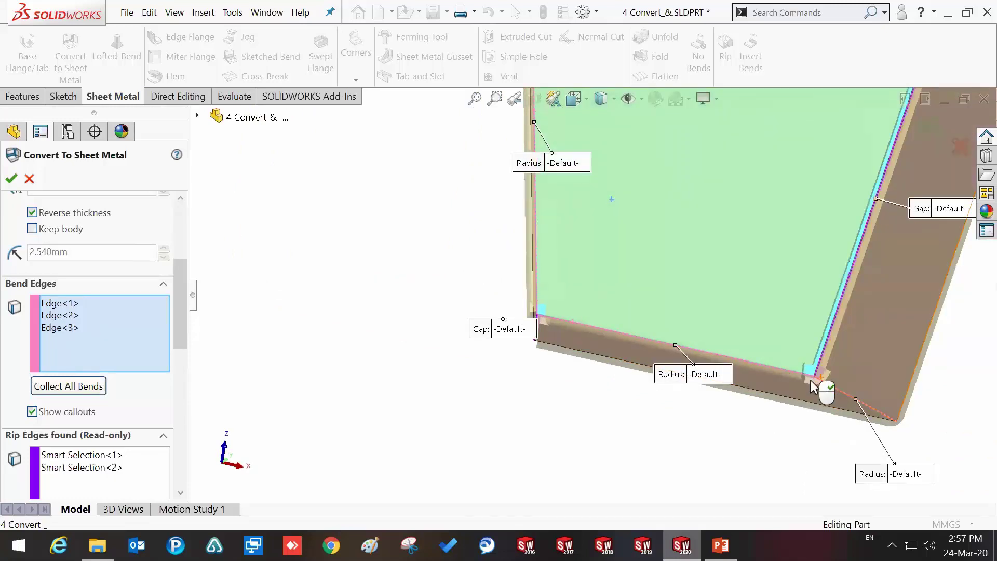
scroll(779, 291, up, 3)
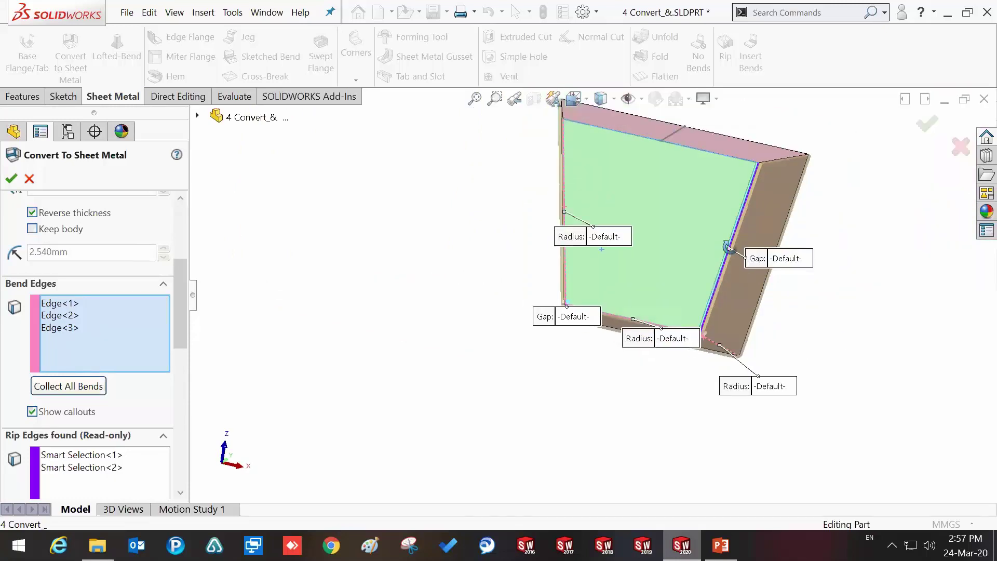
middle_drag(728, 248, 729, 282)
scroll(725, 312, down, 4)
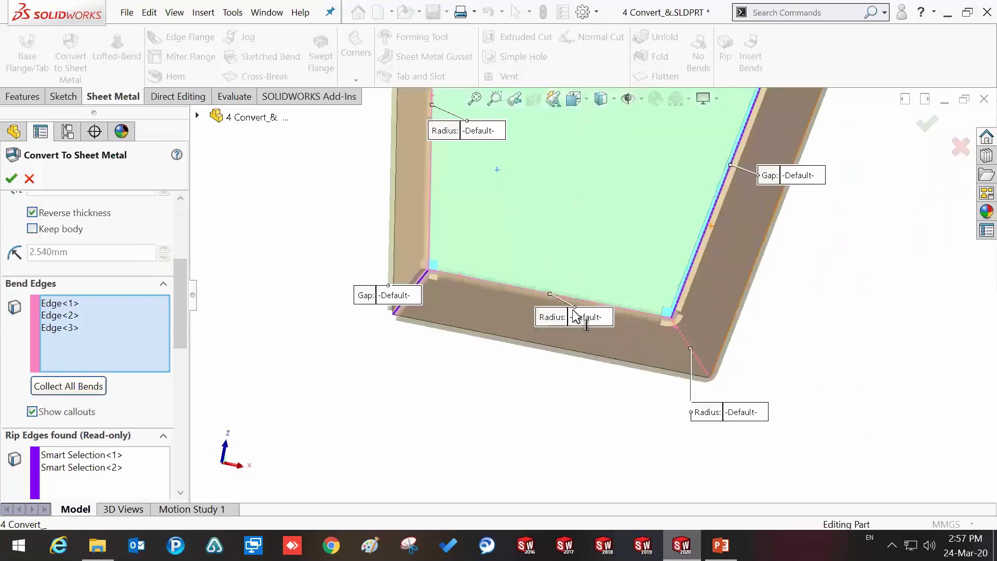
click(677, 329)
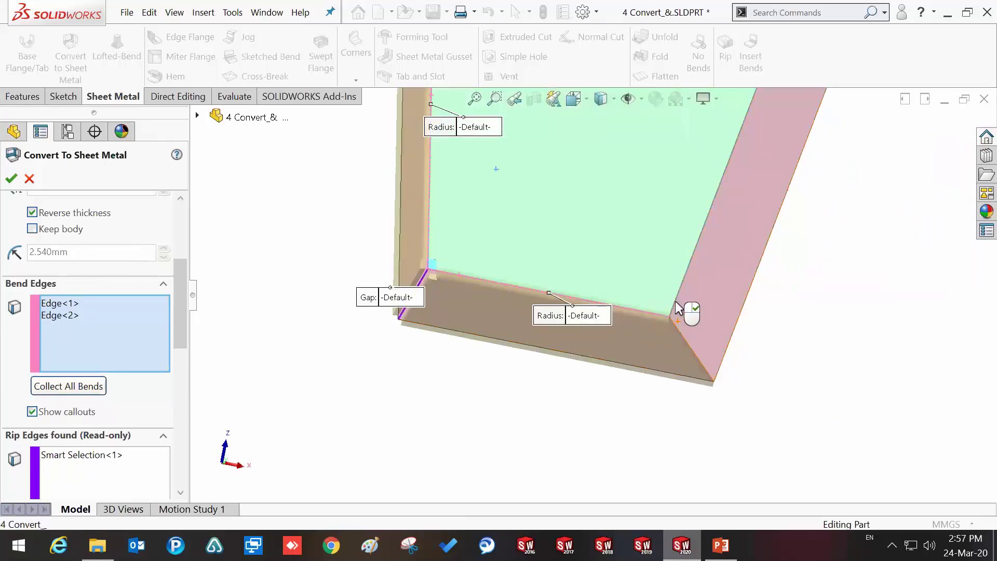
click(677, 308)
scroll(646, 310, up, 1)
scroll(660, 320, up, 1)
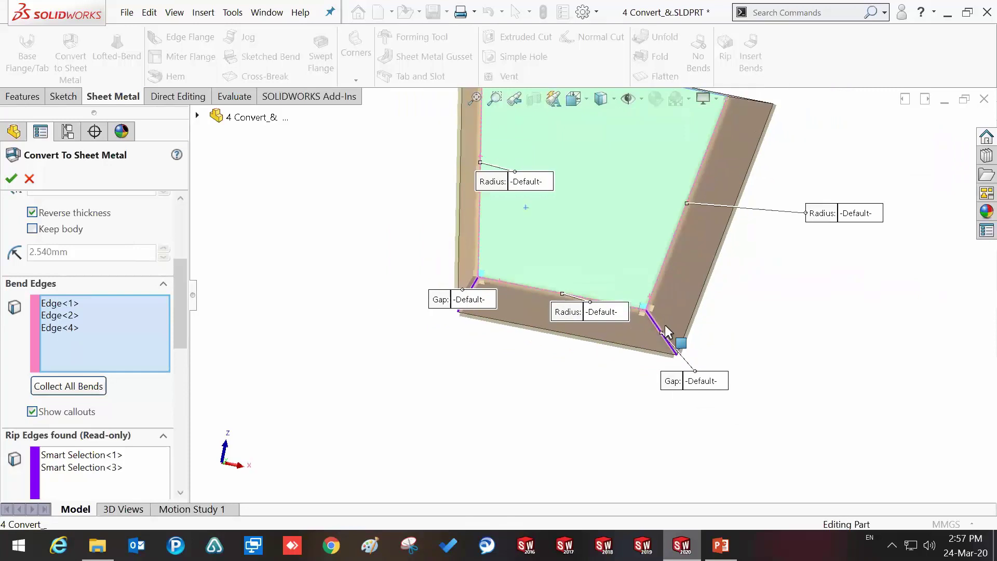
scroll(623, 186, up, 2)
scroll(590, 185, down, 3)
mouse_move(590, 185)
middle_down()
mouse_move(603, 222)
mouse_move(606, 363)
middle_up()
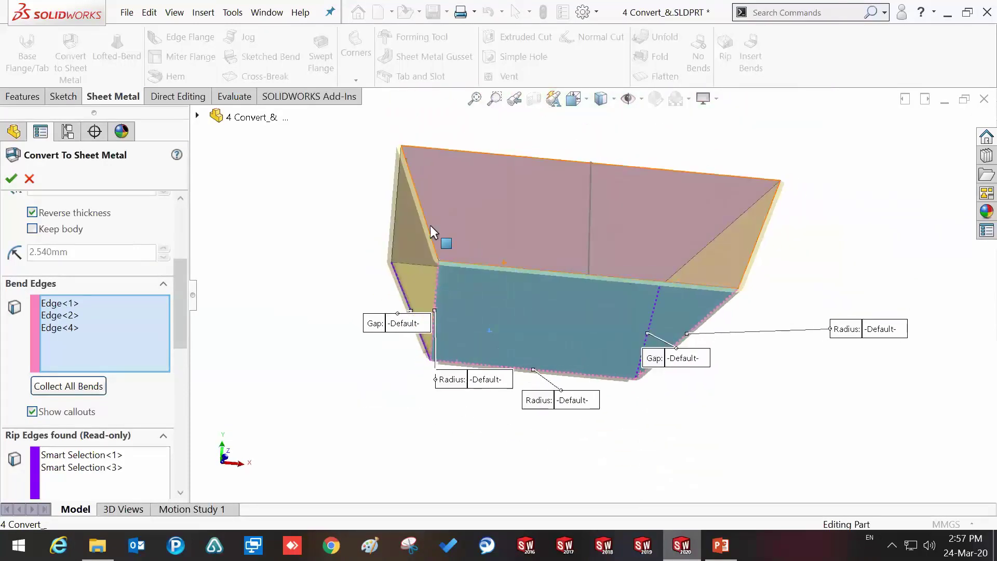
click(426, 227)
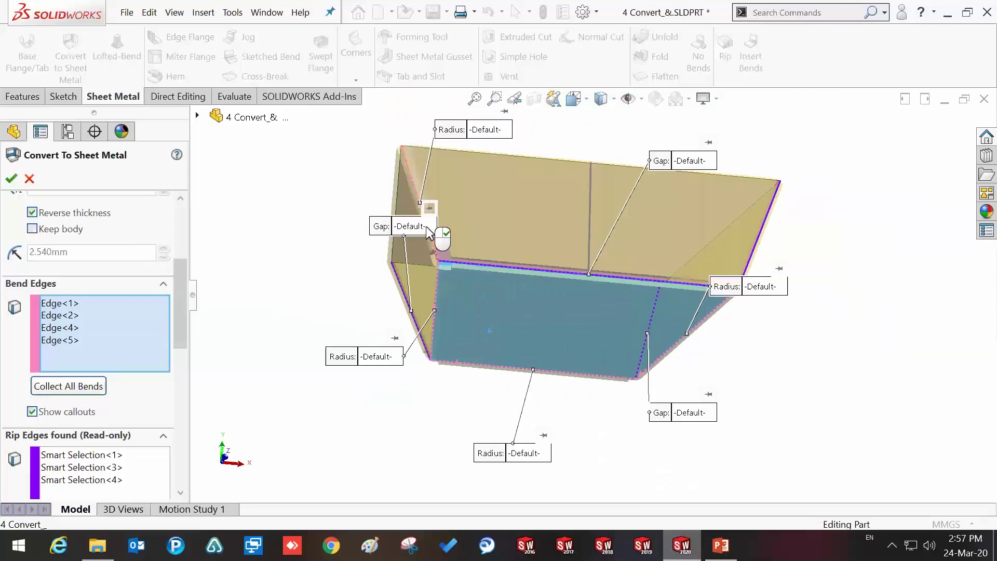
- Try adding two rip edges as bends and dismiss both 'This edge is a Rip edge' warnings
click(756, 243)
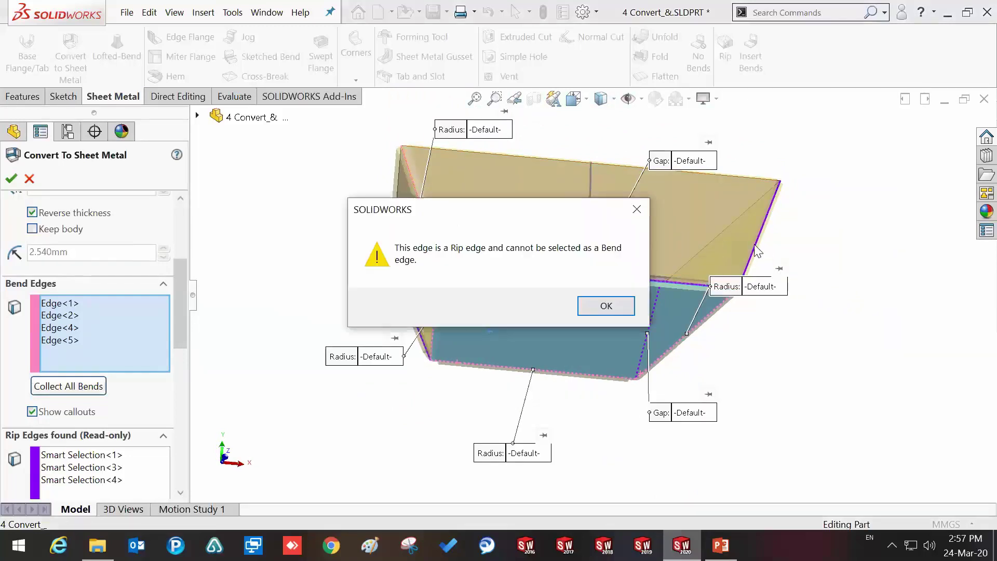
click(618, 304)
middle_drag(653, 266, 688, 241)
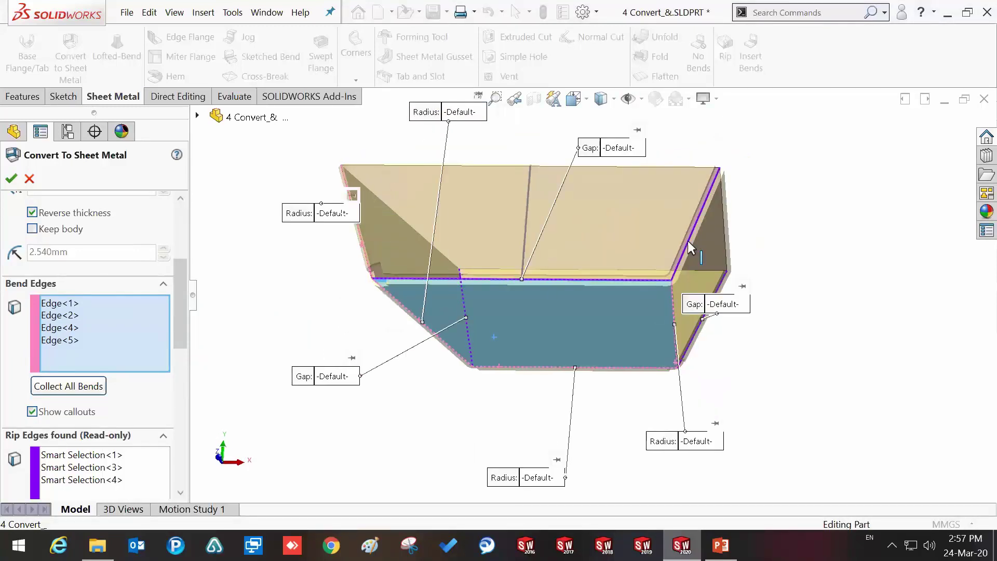
click(689, 242)
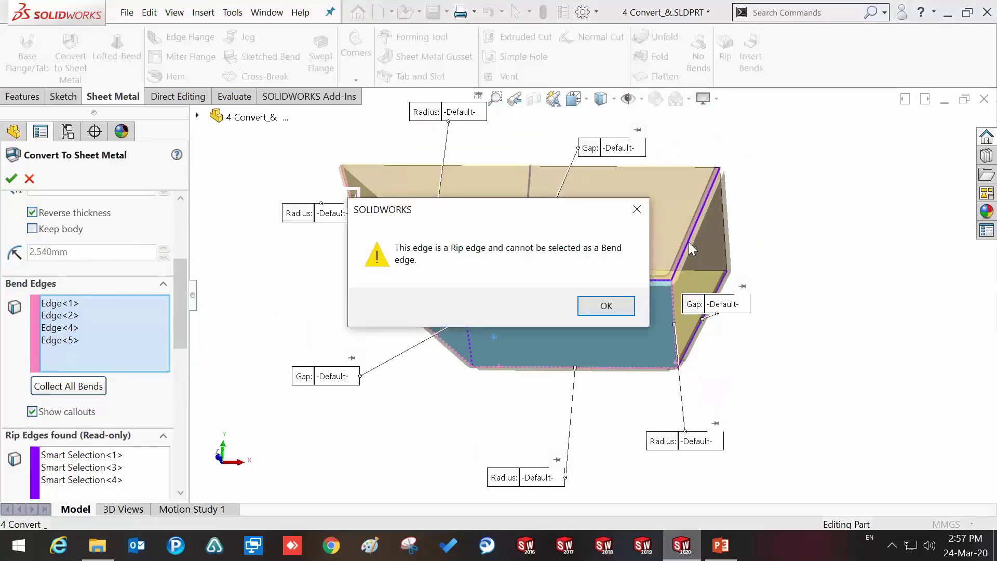
click(597, 307)
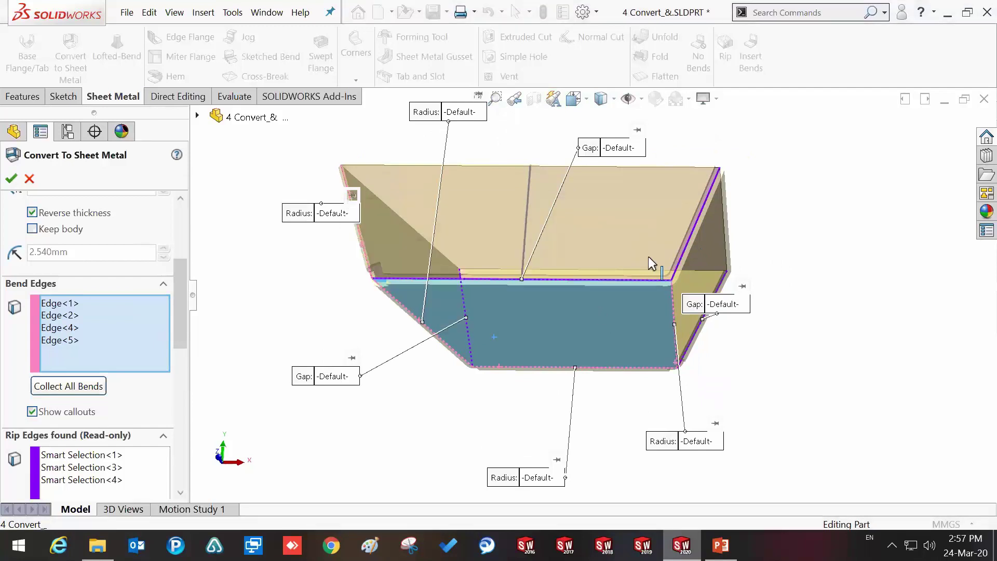
scroll(669, 250, down, 5)
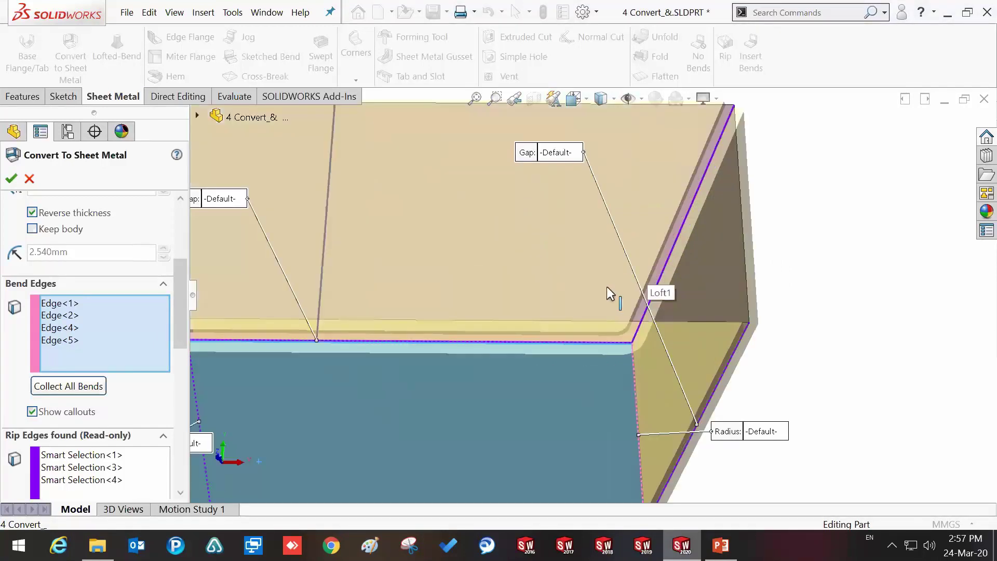
scroll(607, 286, up, 4)
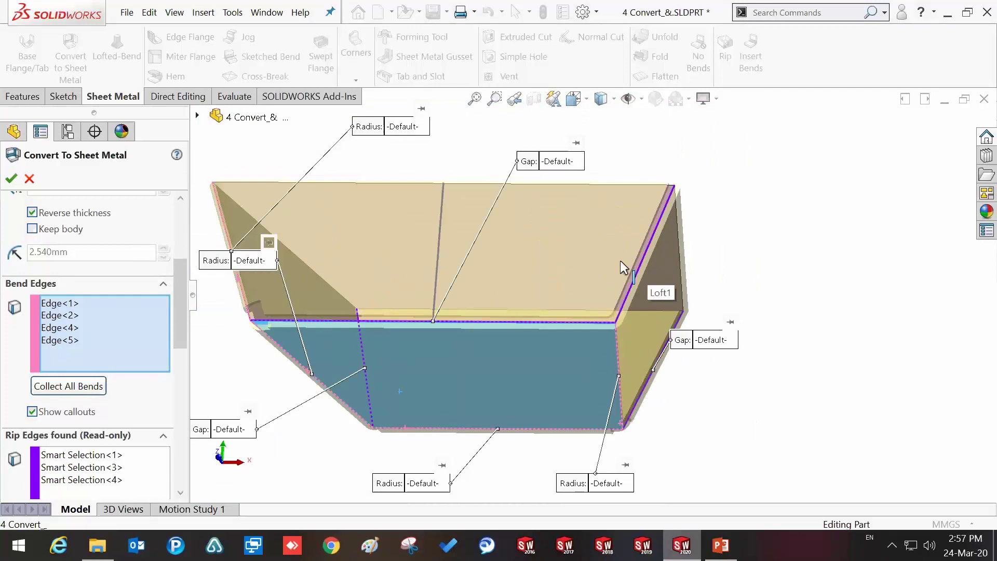
- Try to delete the fourth automatically found rip edge from the rip edge list
scroll(181, 340, down, 3)
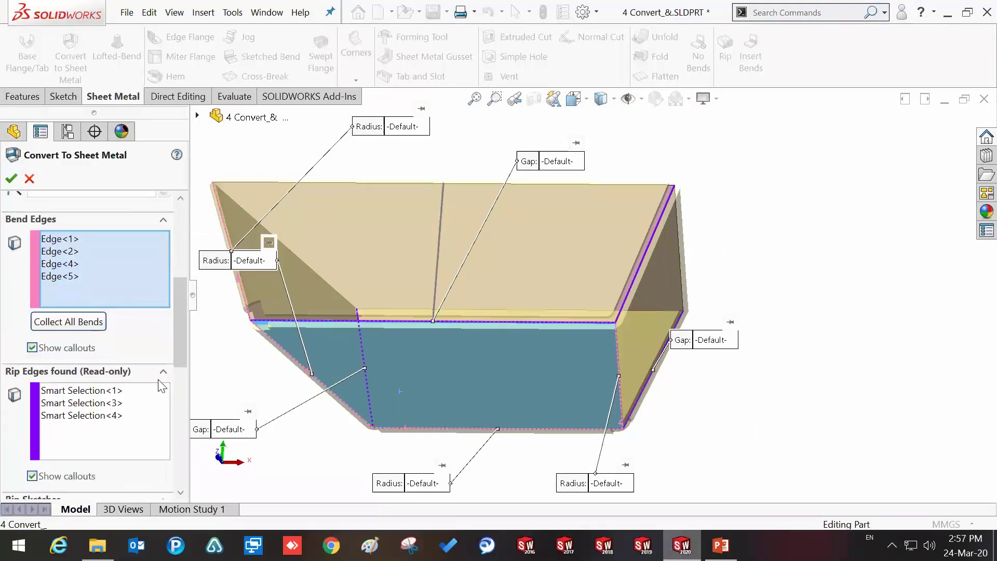
click(115, 415)
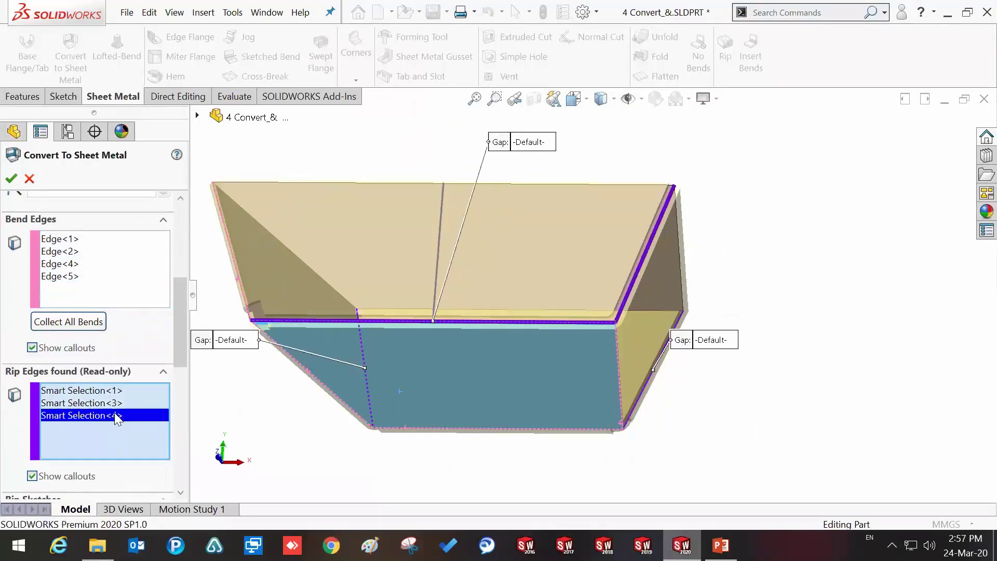
right_click(115, 412)
click(139, 444)
right_click(102, 415)
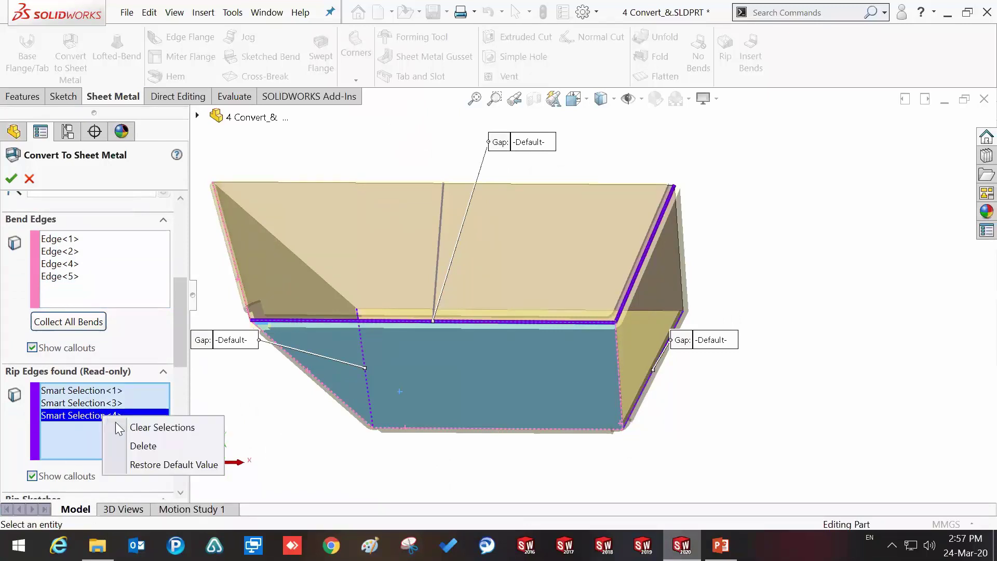
click(133, 446)
mouse_move(262, 431)
middle_down()
mouse_move(270, 334)
mouse_move(302, 321)
middle_up()
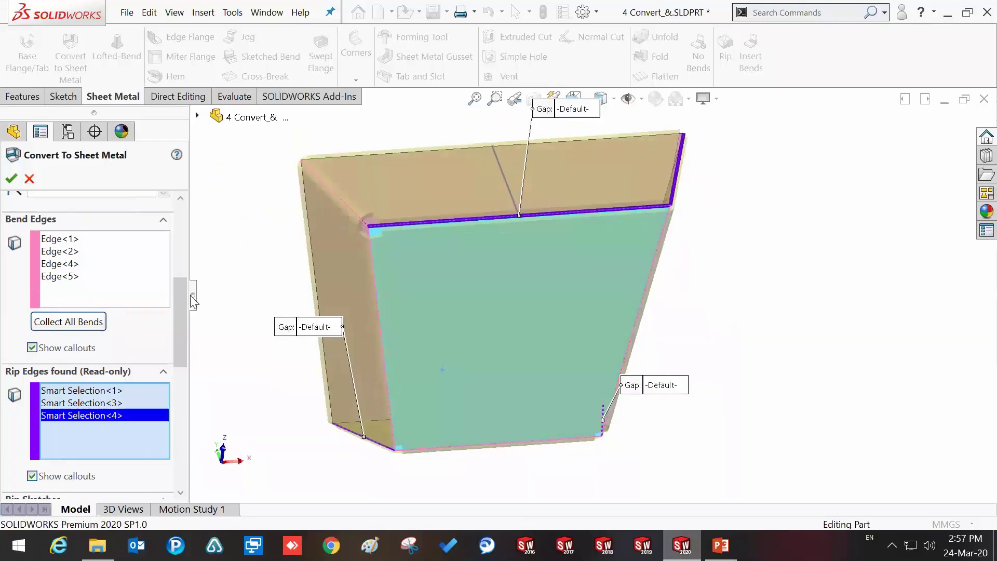
- Delete Edge<5> from the bend edges, reselect the top rim edge, and dismiss the rip warning
click(68, 276)
right_click(67, 277)
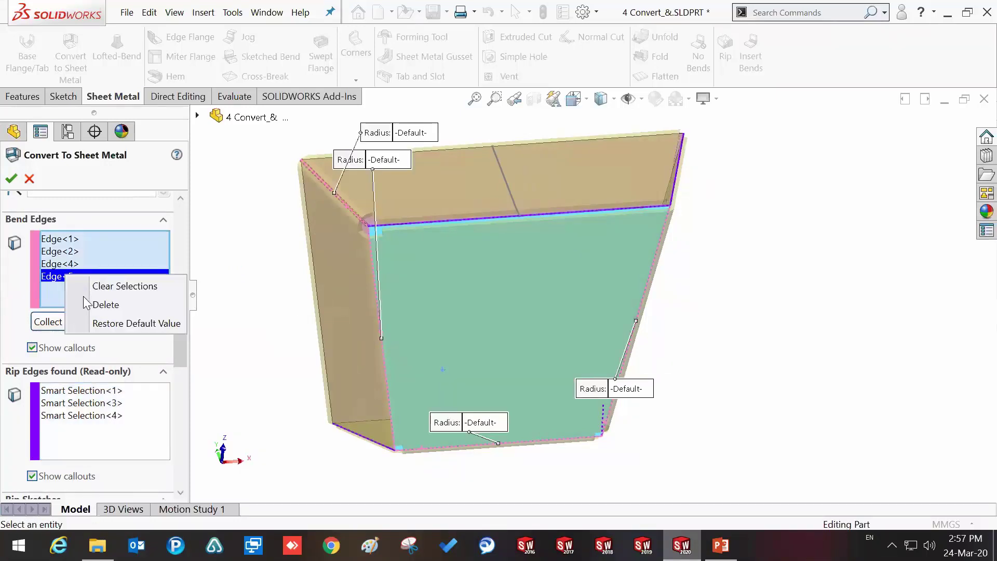
click(91, 303)
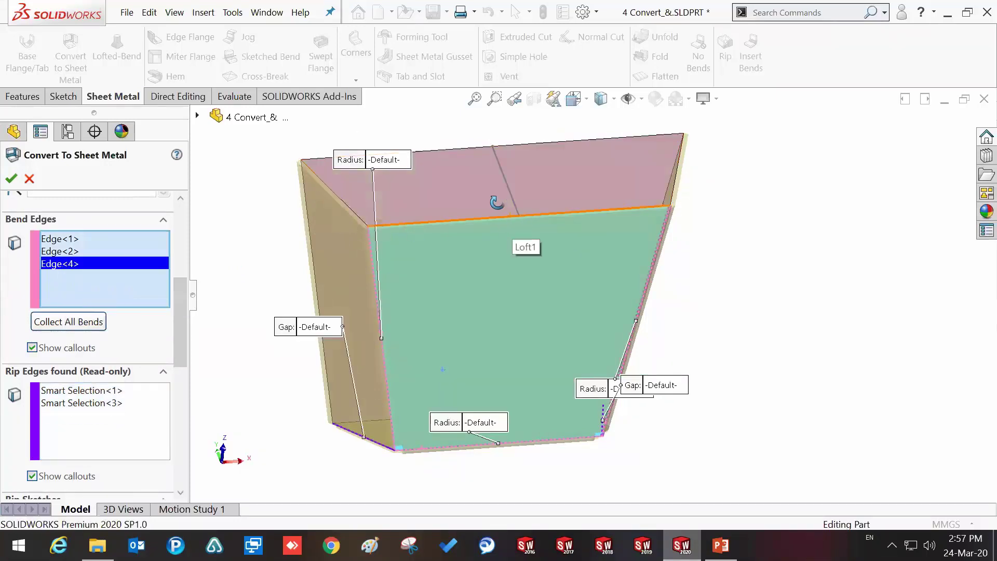
middle_drag(499, 202, 502, 244)
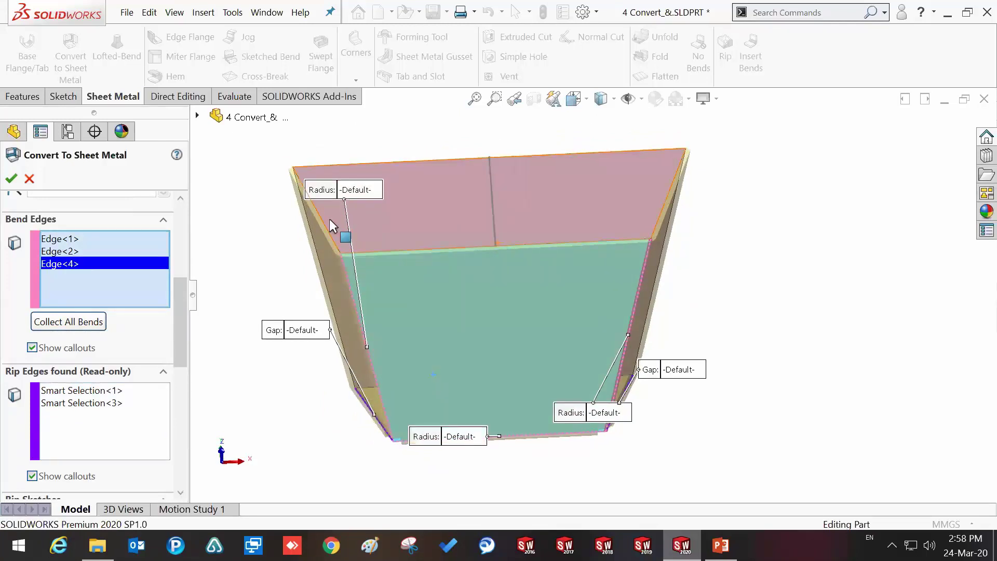
click(324, 224)
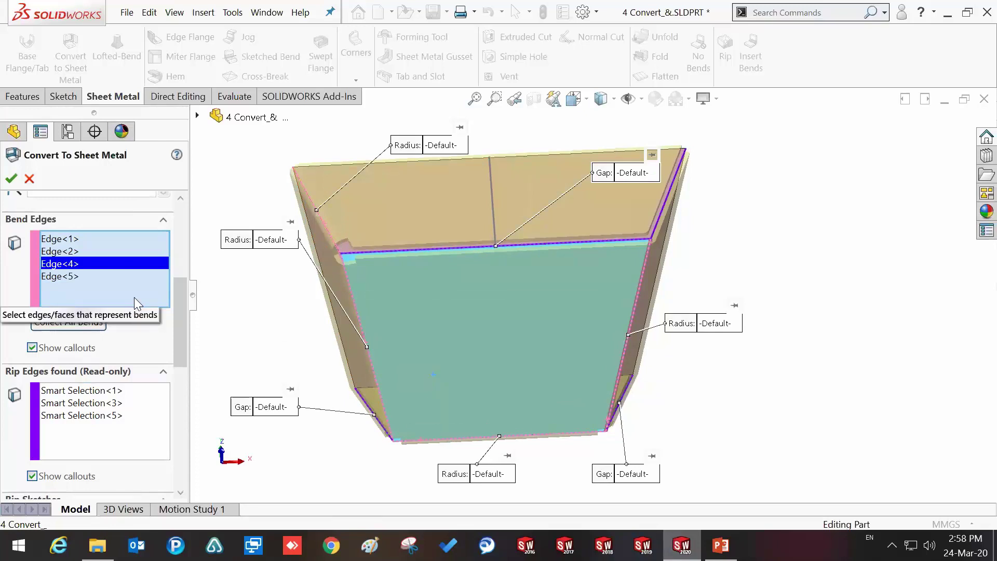
click(658, 215)
key(Return)
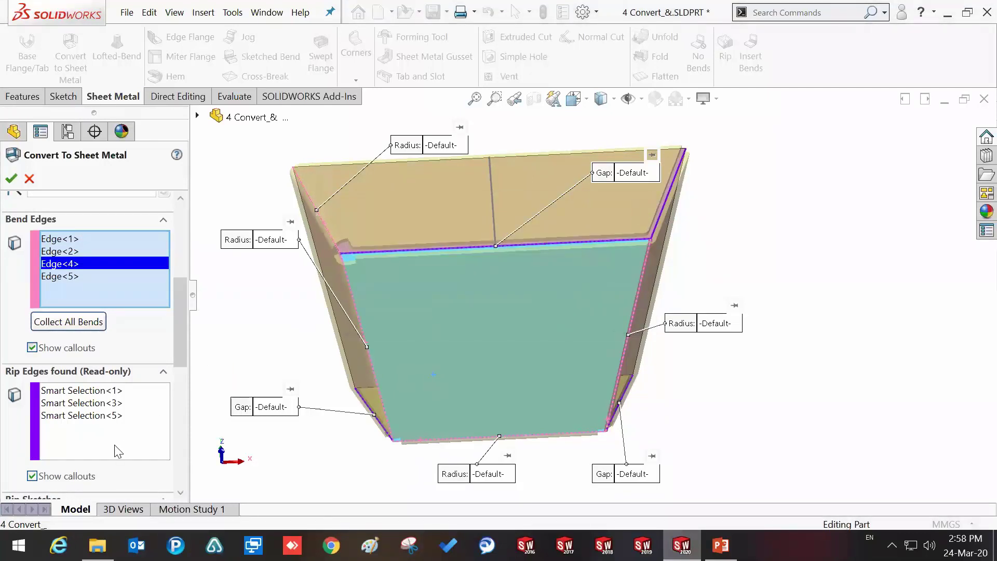
- Try deleting rip edge Smart Selection<5>, which stays read-only beside <1> and <3>
click(64, 417)
right_click(62, 416)
click(93, 448)
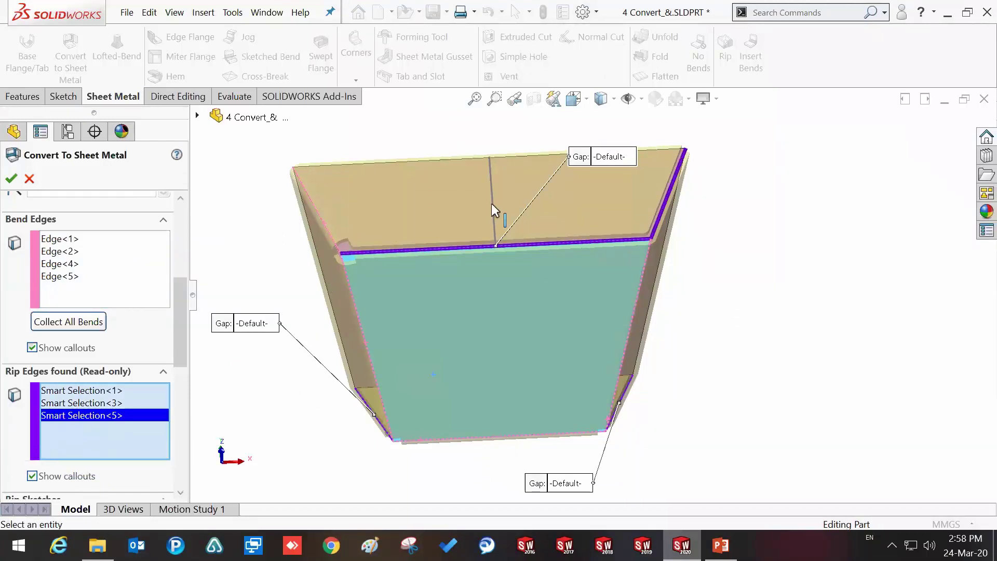
mouse_move(185, 342)
mouse_down()
mouse_move(184, 302)
mouse_move(187, 341)
mouse_up()
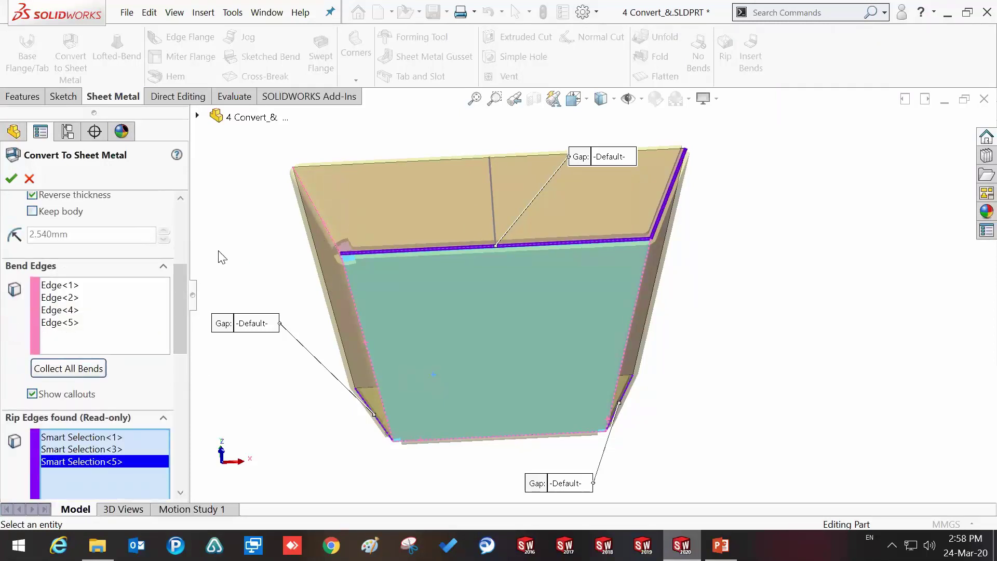
- Set the sketched top-face line as the Rip Sketch, clearing and reselecting it once
drag(179, 306, 178, 348)
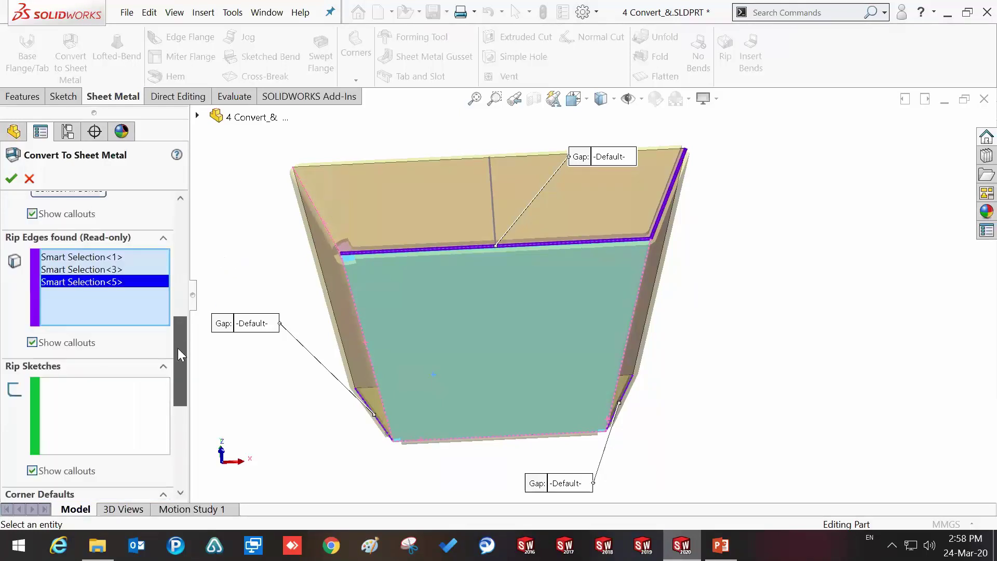
click(106, 418)
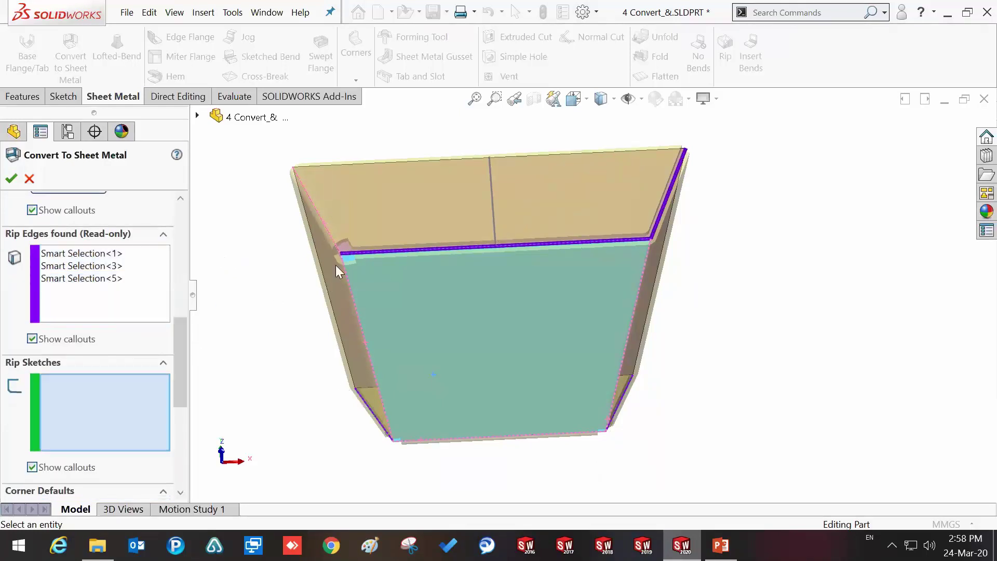
click(492, 209)
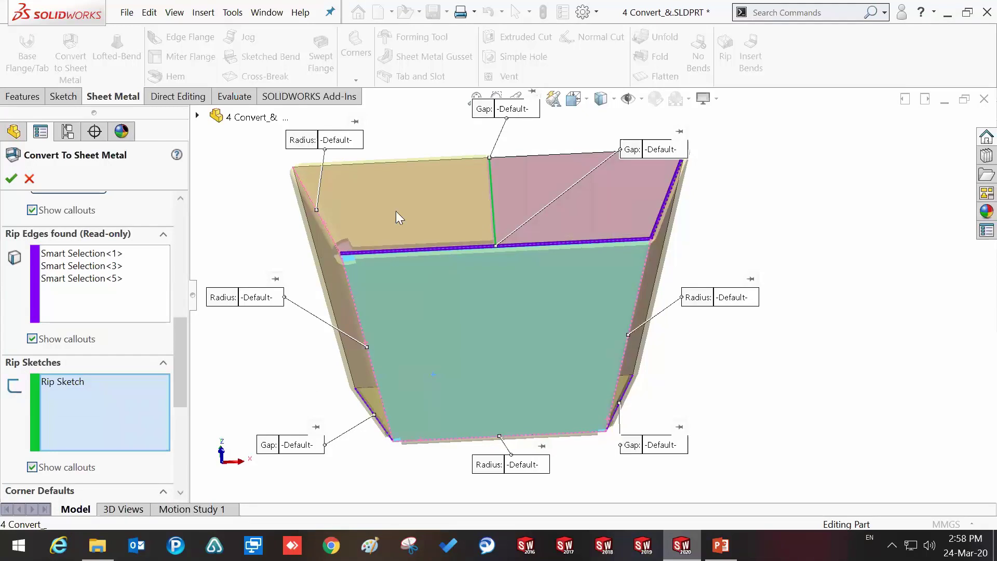
middle_drag(481, 237, 351, 213)
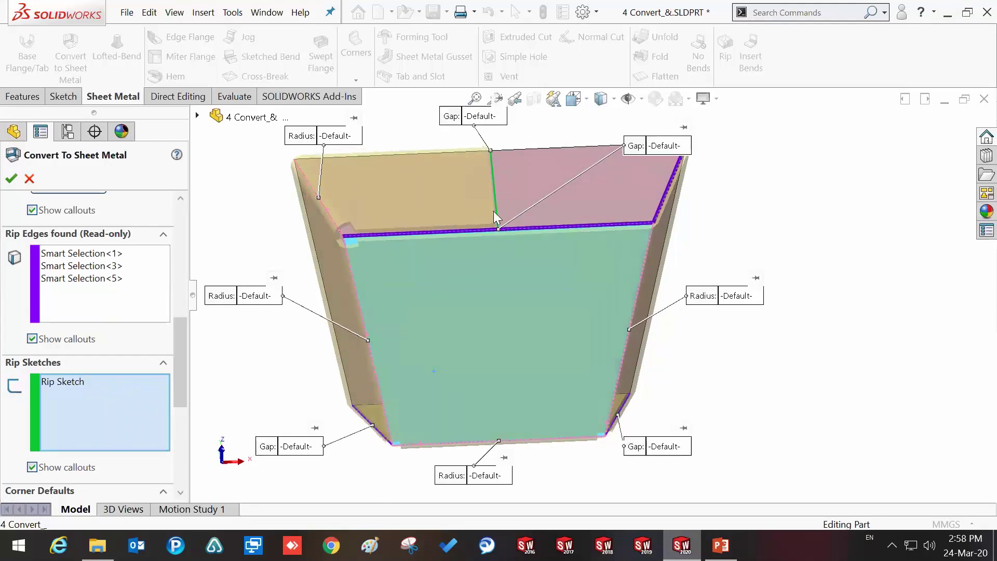
right_click(139, 415)
click(166, 414)
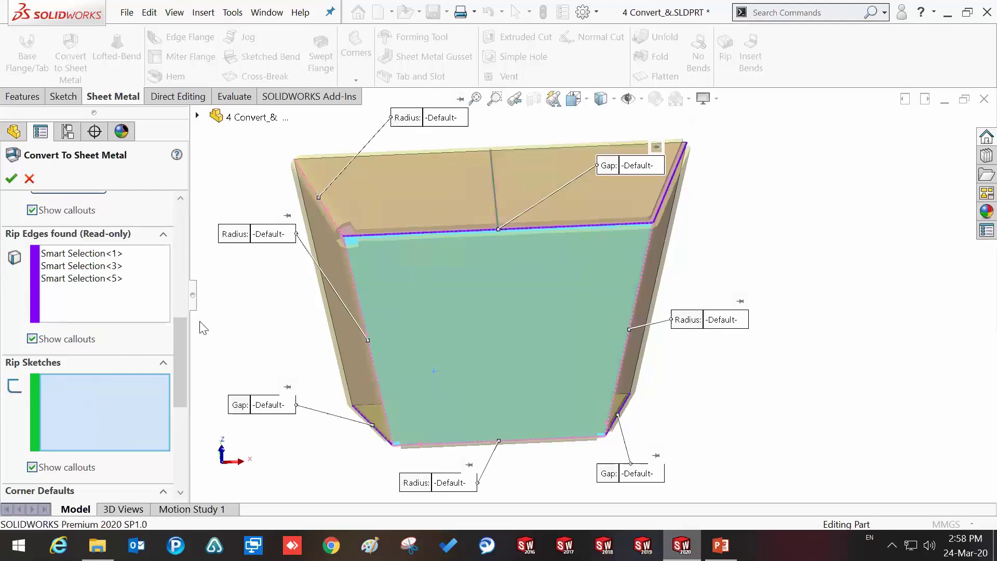
click(494, 195)
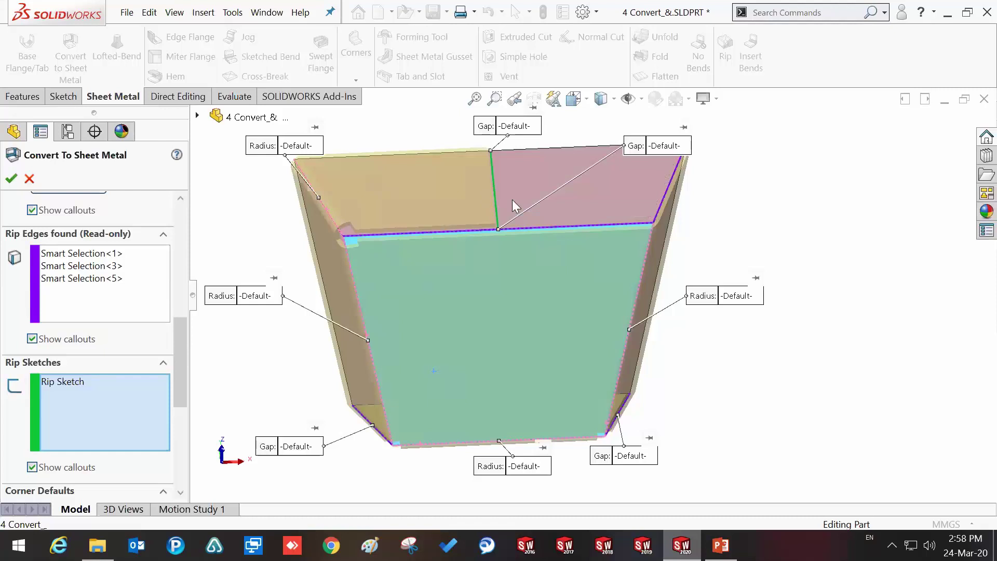
scroll(181, 328, up, 3)
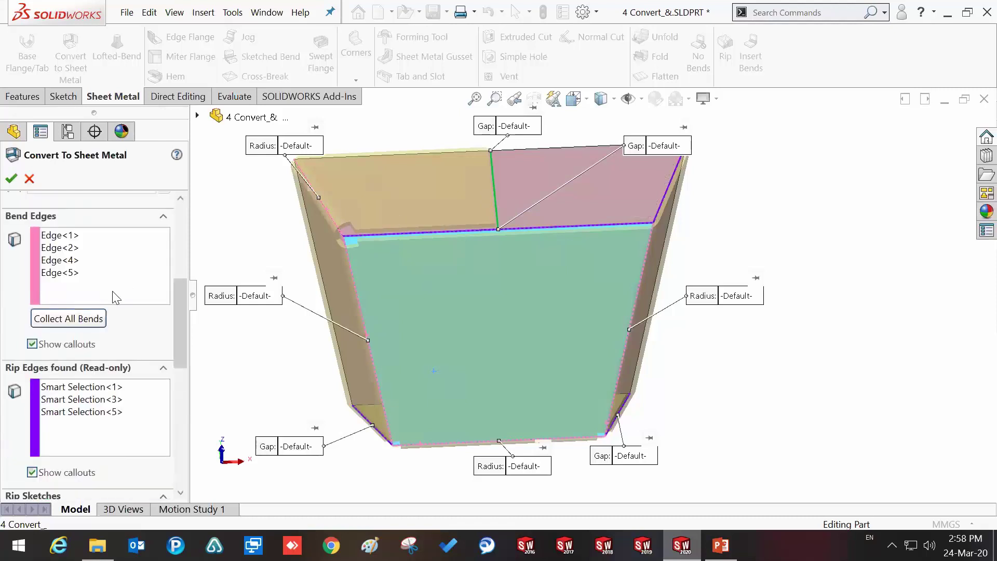
- Add the top-right rim edge as bend Edge<6> and zoom in to check the rip gap
click(115, 297)
click(657, 208)
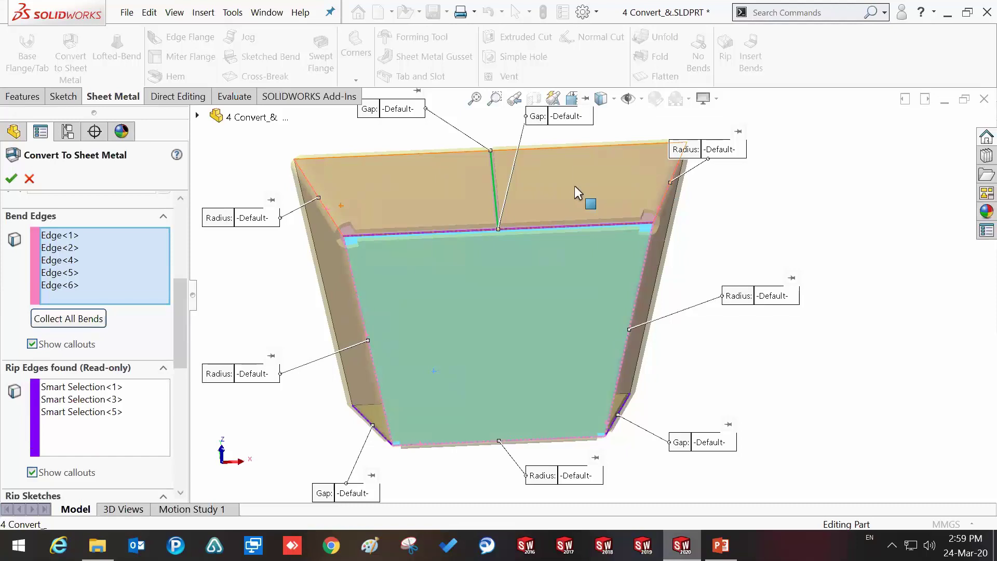
middle_drag(575, 185, 506, 207)
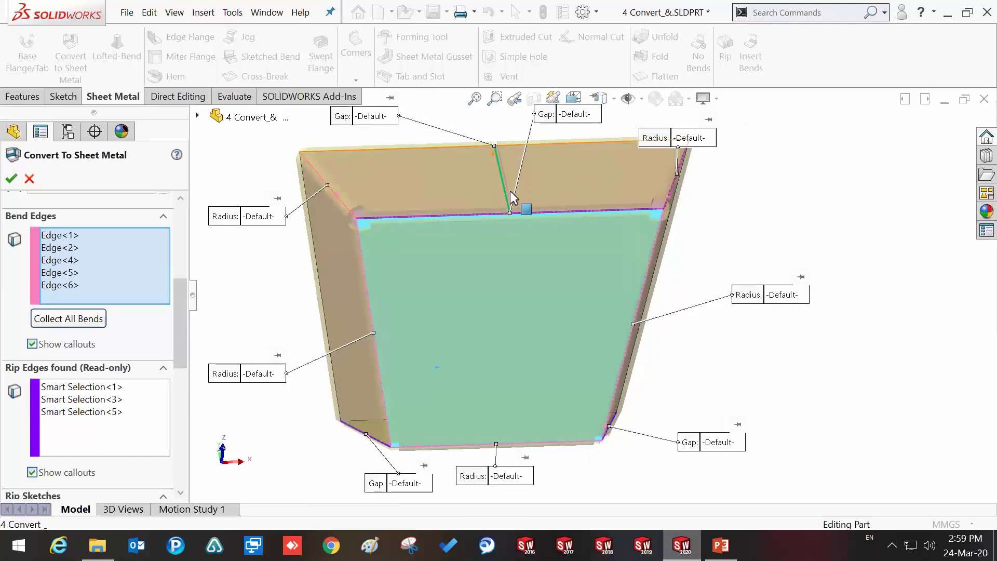
scroll(517, 207, down, 3)
scroll(529, 276, down, 3)
scroll(529, 275, down, 2)
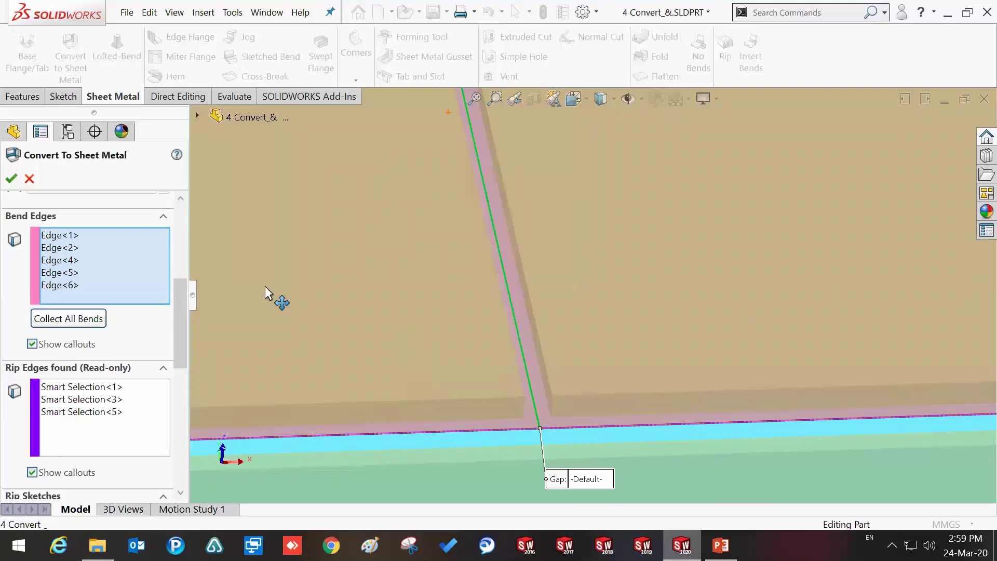
scroll(414, 318, up, 4)
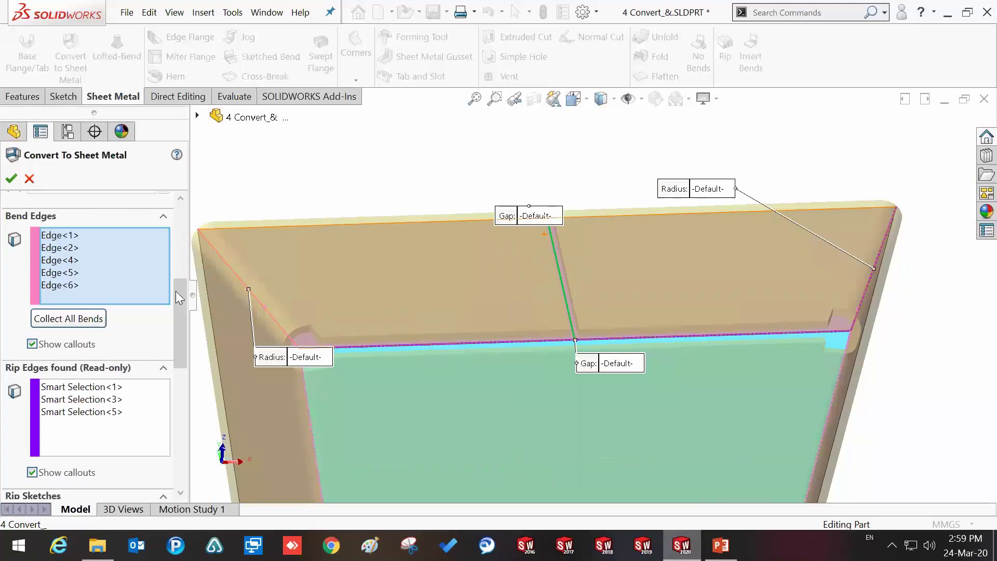
scroll(172, 242, up, 3)
scroll(171, 226, up, 2)
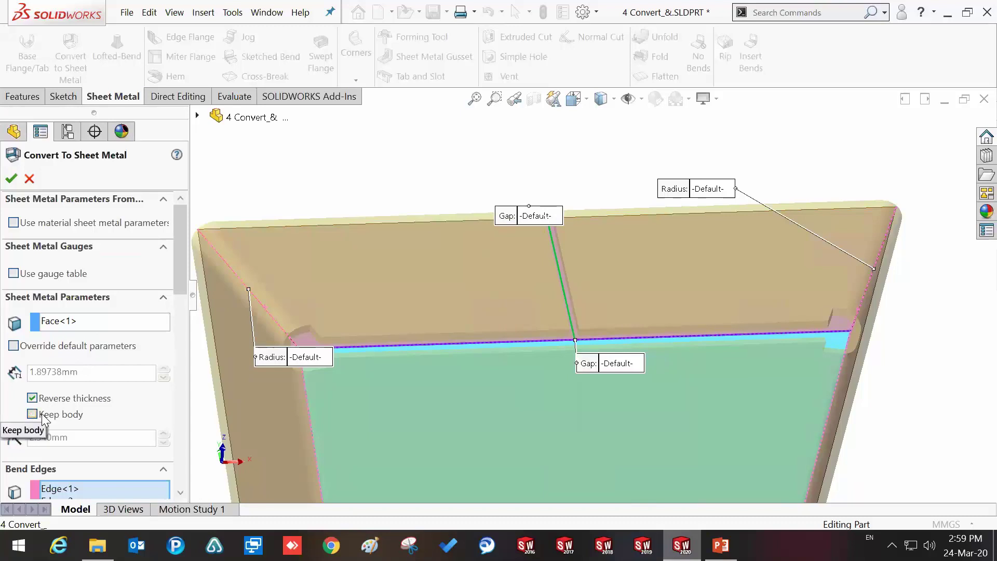
click(11, 178)
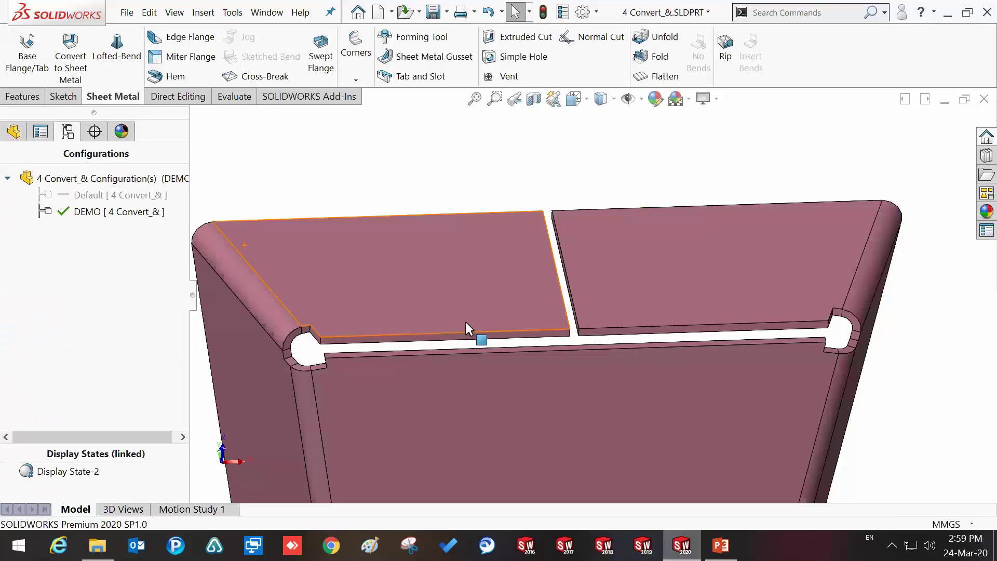
scroll(465, 322, up, 5)
mouse_move(492, 341)
middle_down()
mouse_move(503, 290)
mouse_move(504, 306)
mouse_move(541, 350)
mouse_move(542, 390)
mouse_move(565, 314)
mouse_move(527, 433)
mouse_move(530, 388)
middle_up()
mouse_move(605, 370)
middle_down()
mouse_move(499, 319)
mouse_move(519, 250)
mouse_move(521, 363)
mouse_move(534, 391)
middle_up()
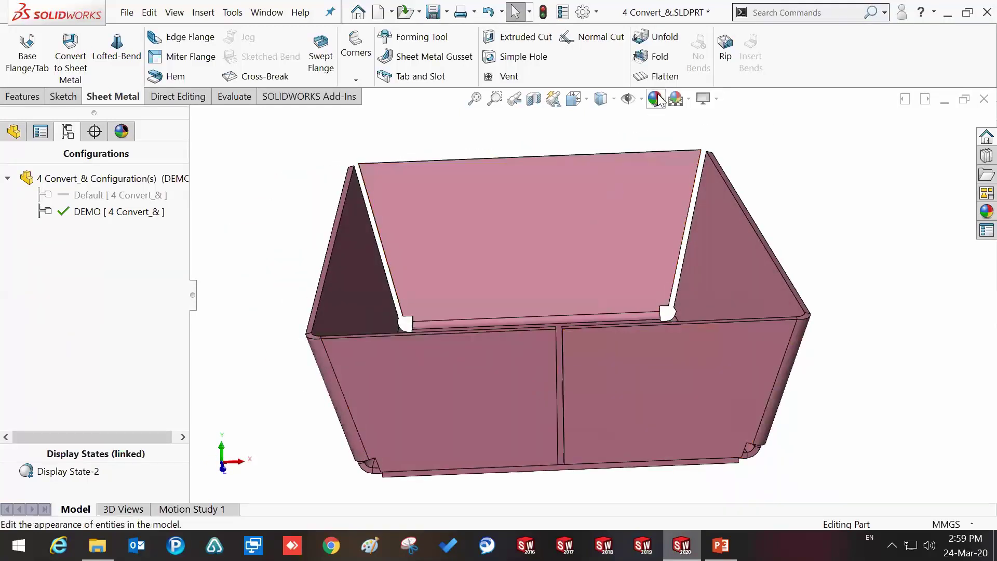
- View the tray as a flat pattern, then refold it and close the part
click(649, 76)
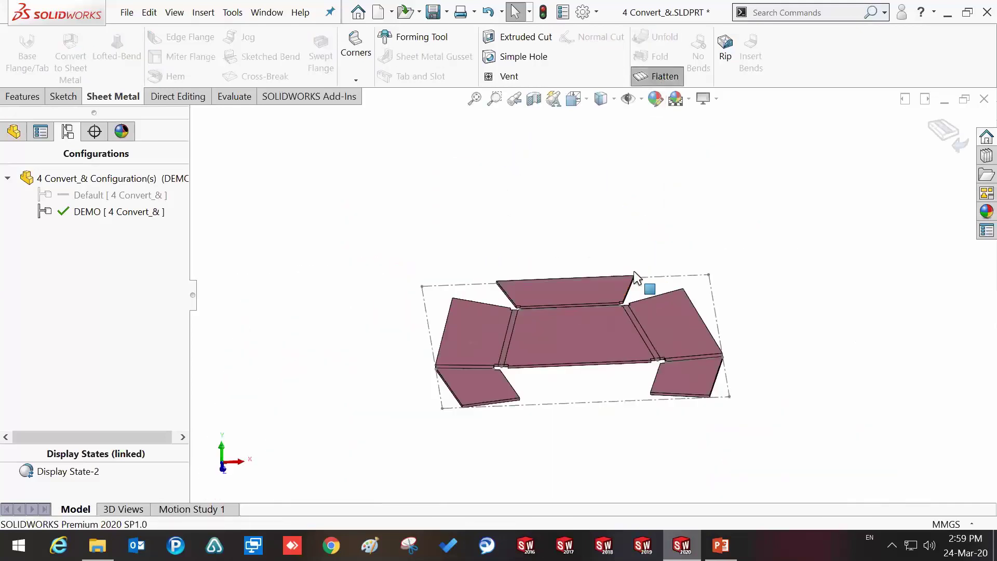
mouse_move(596, 332)
middle_down()
mouse_move(601, 382)
mouse_move(597, 370)
middle_up()
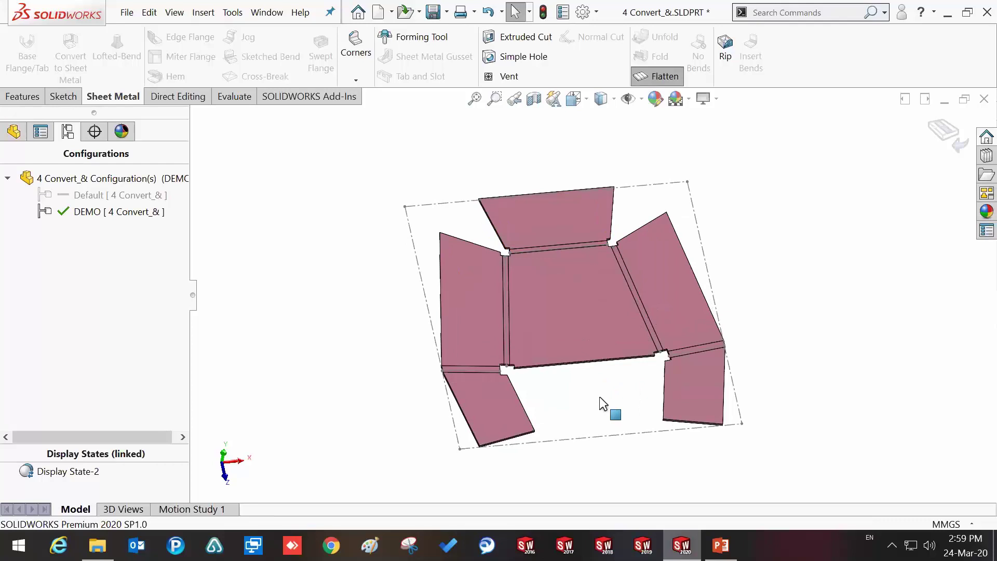
click(942, 138)
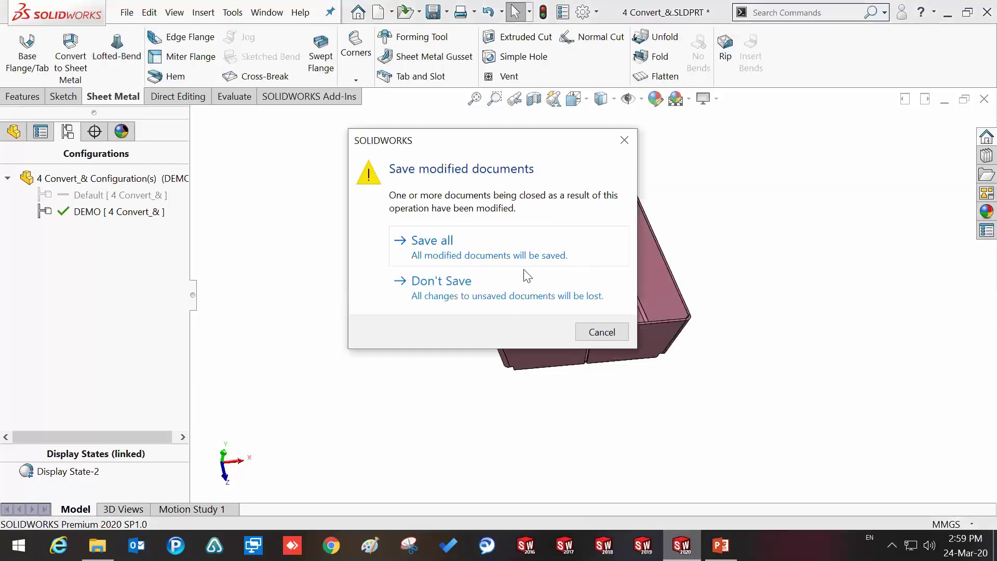
- Discard the tray changes, open 5 Swept Flange from Recent files, and orbit the flange
click(489, 289)
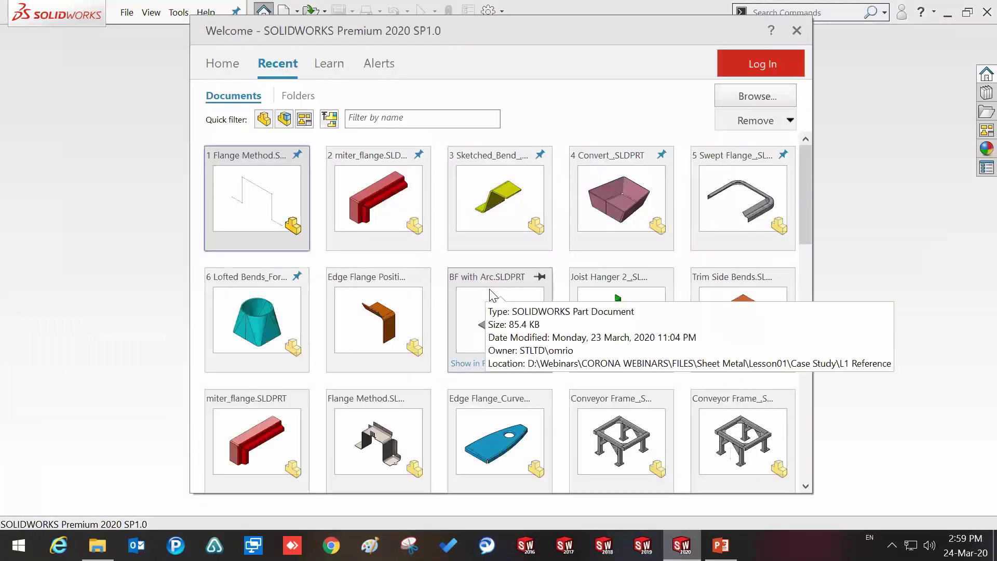
mouse_move(739, 198)
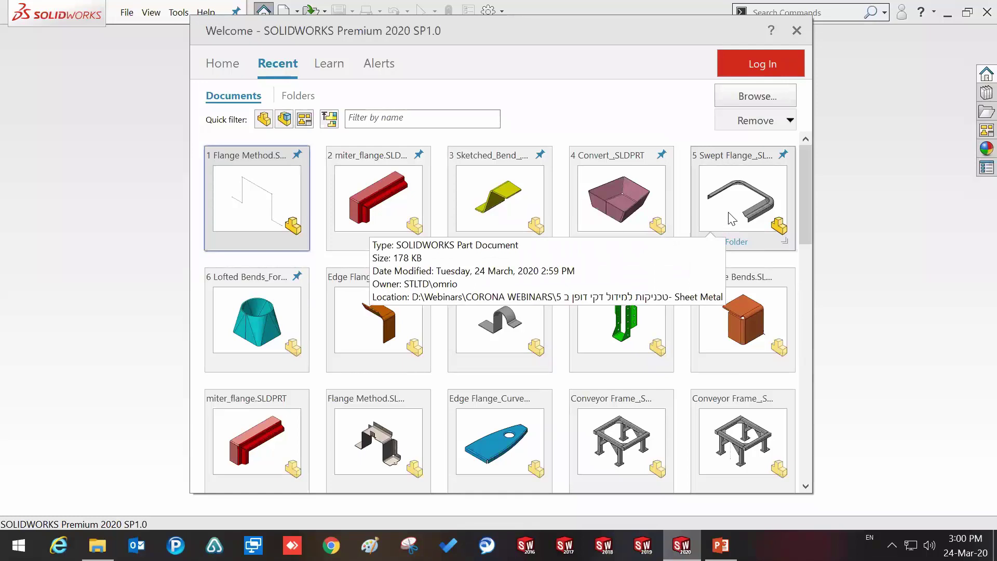
click(732, 218)
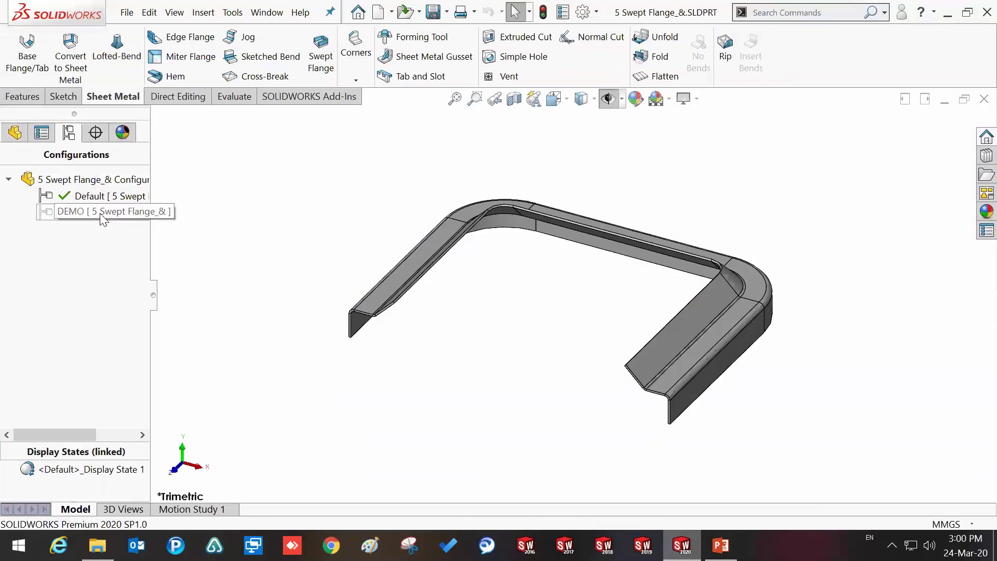
middle_drag(461, 276, 480, 348)
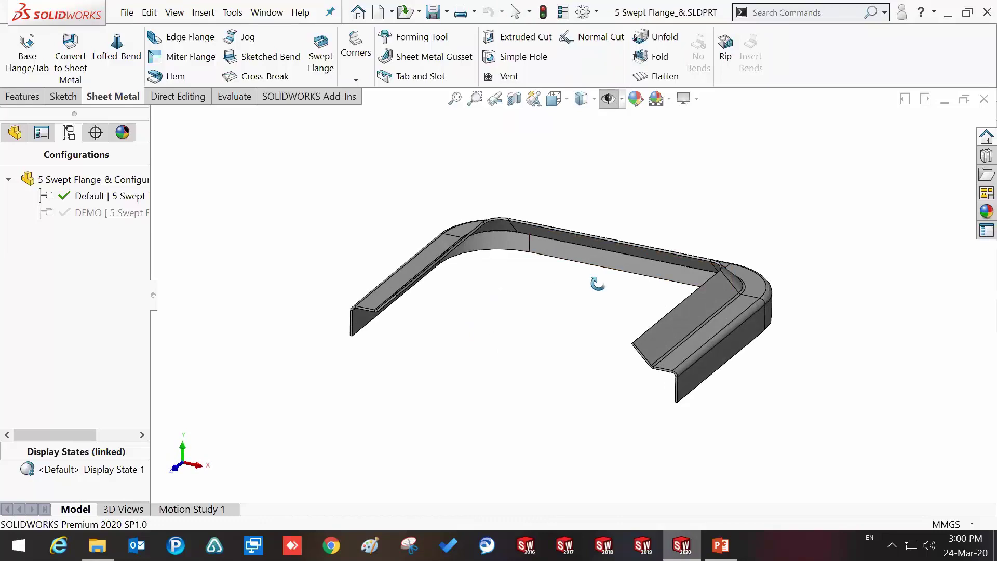
middle_drag(597, 283, 594, 322)
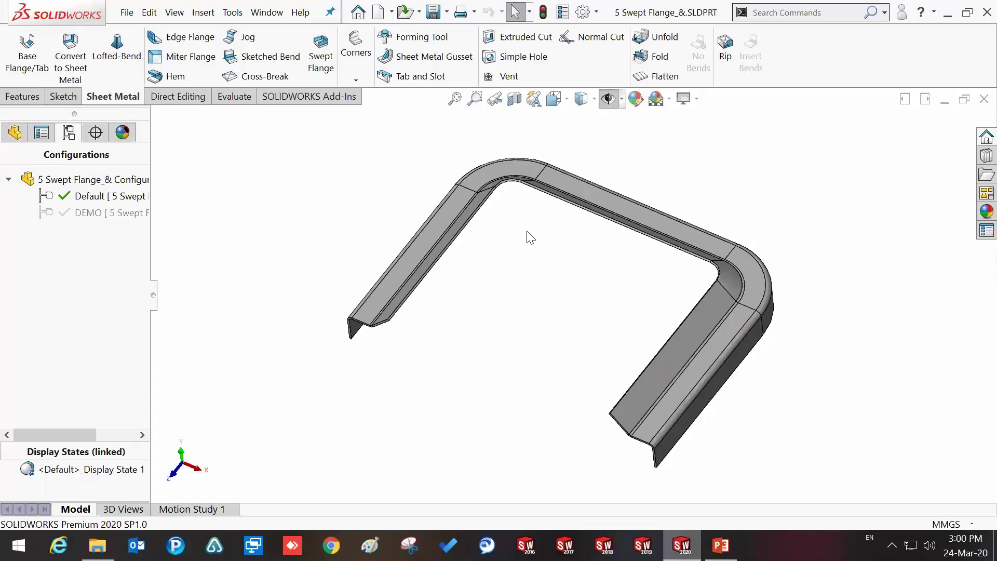
- Activate the DEMO configuration, browse the Insert menu's sheet metal features, then launch Swept Flange
double_click(117, 207)
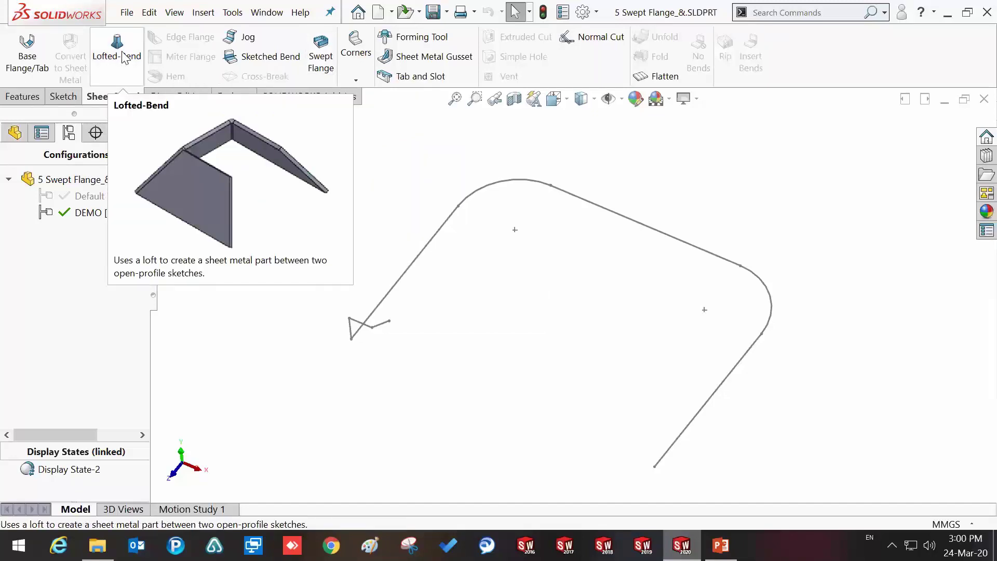
click(232, 13)
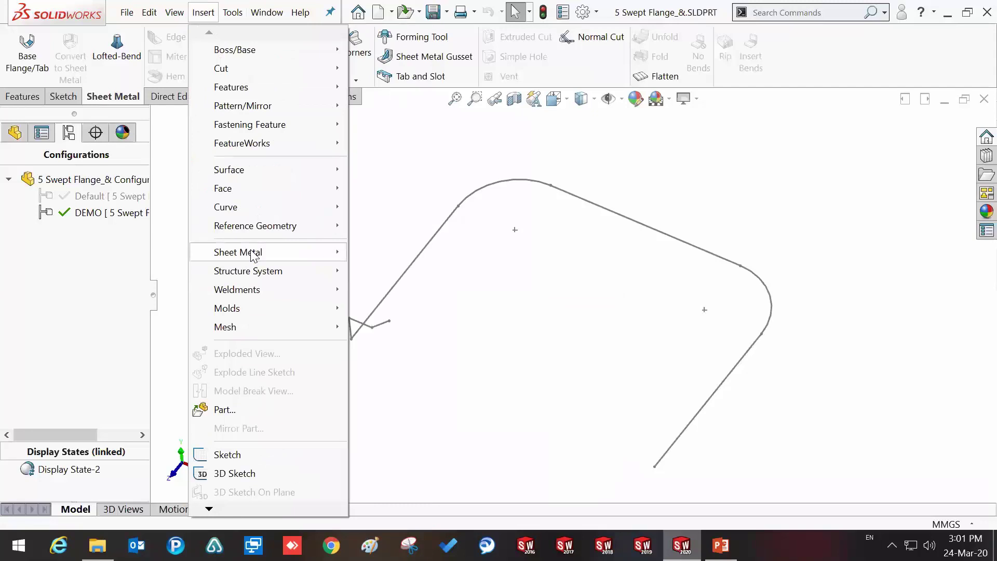
mouse_move(238, 251)
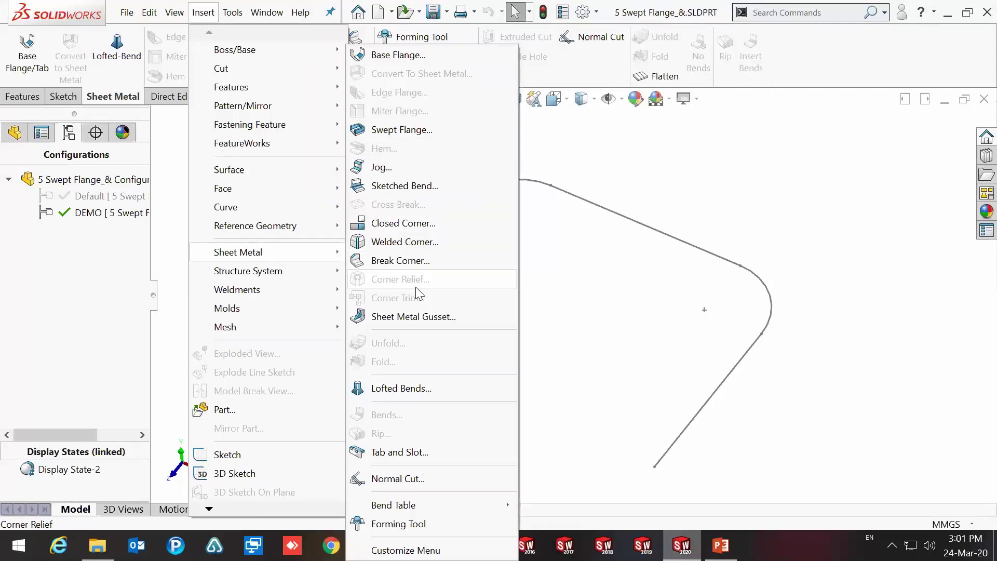
click(569, 303)
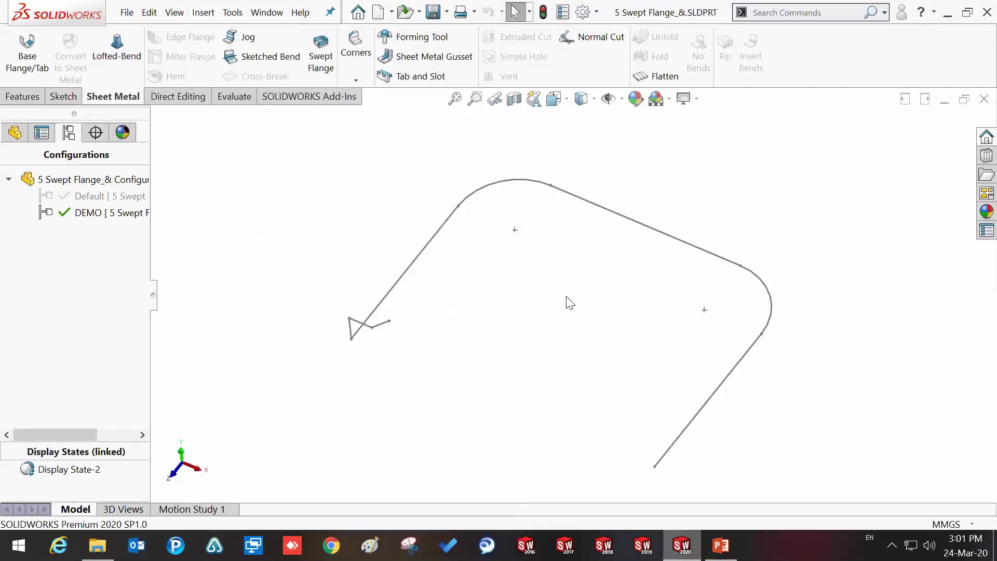
click(321, 62)
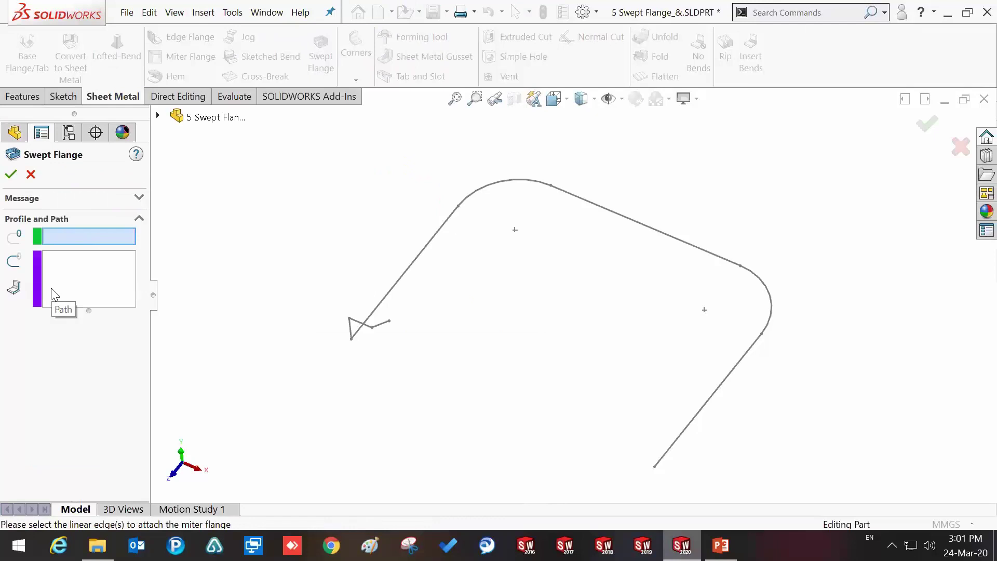
- Sweep the Sketch1 profile along the Sketch2 path into a Gauge 12 U-shaped channel
click(378, 333)
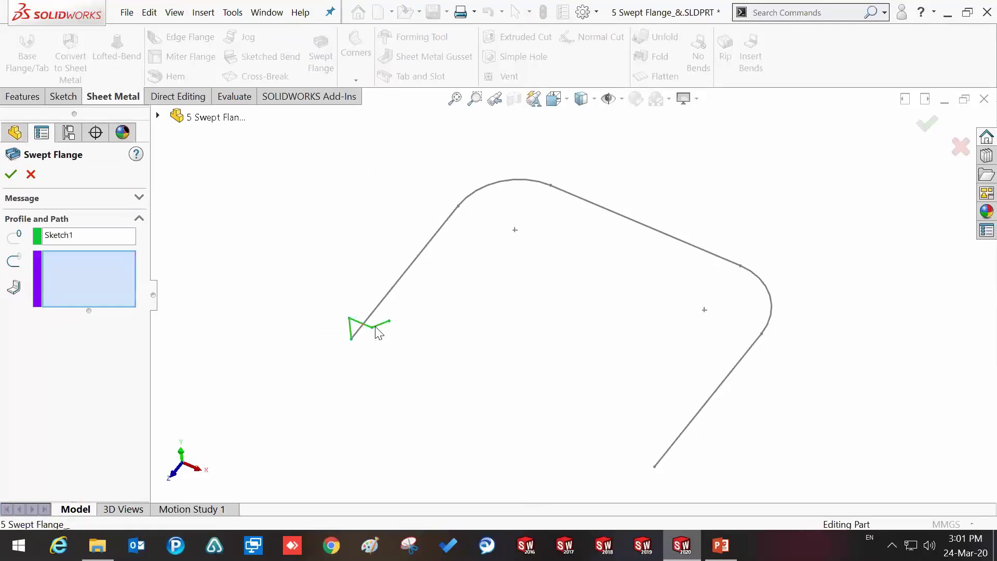
click(383, 305)
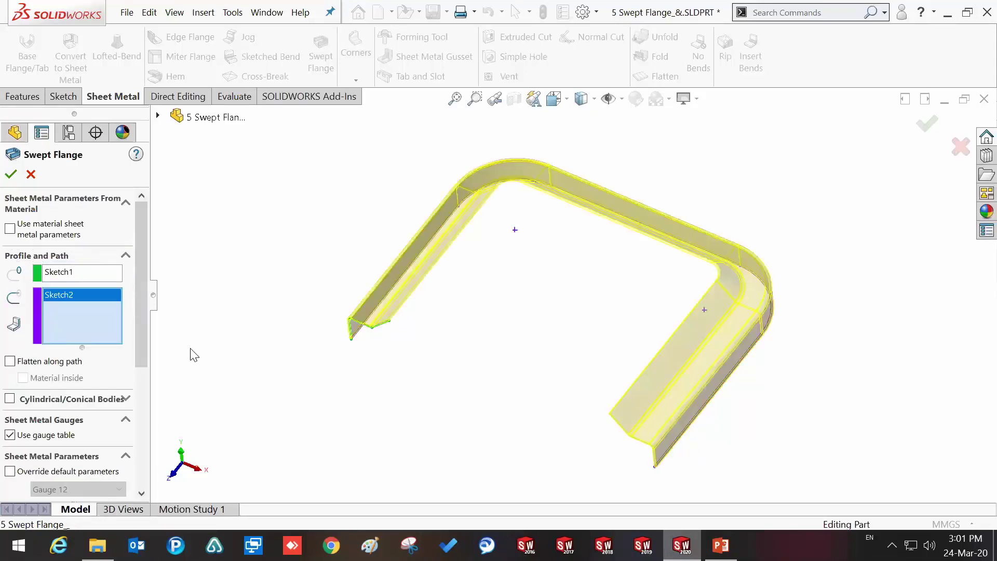
drag(144, 351, 144, 407)
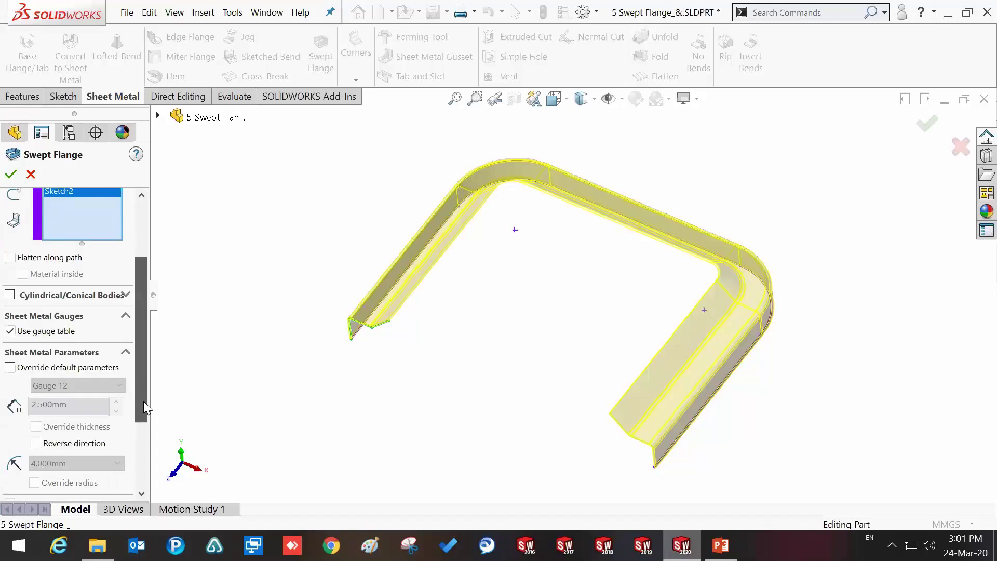
click(10, 174)
middle_drag(452, 268, 452, 274)
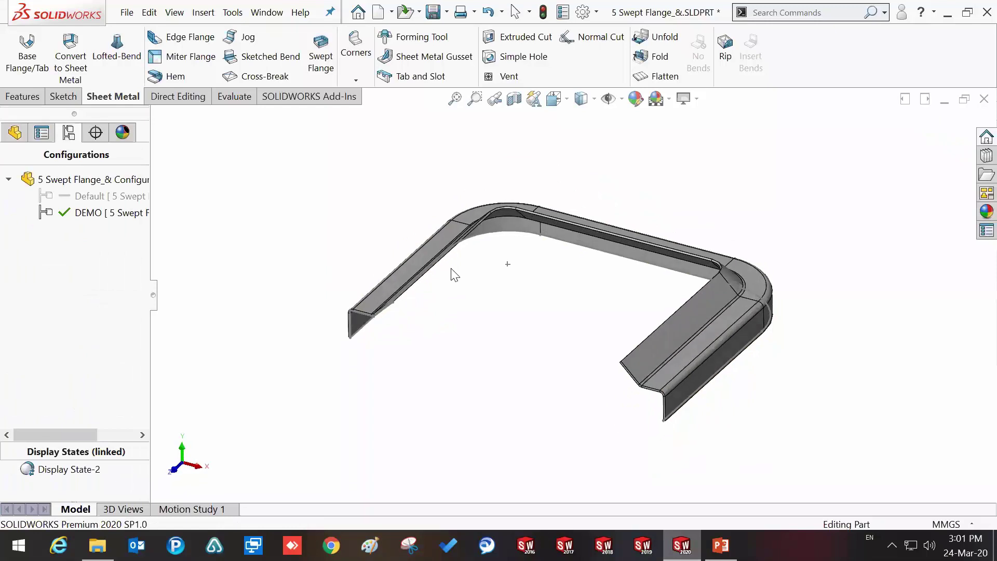
click(669, 78)
- View the flattened strip and turn off Merge faces in Flat-Pattern3 to show bend regions
mouse_move(626, 272)
middle_down()
mouse_move(641, 174)
mouse_move(602, 155)
mouse_move(594, 206)
mouse_move(457, 211)
middle_up()
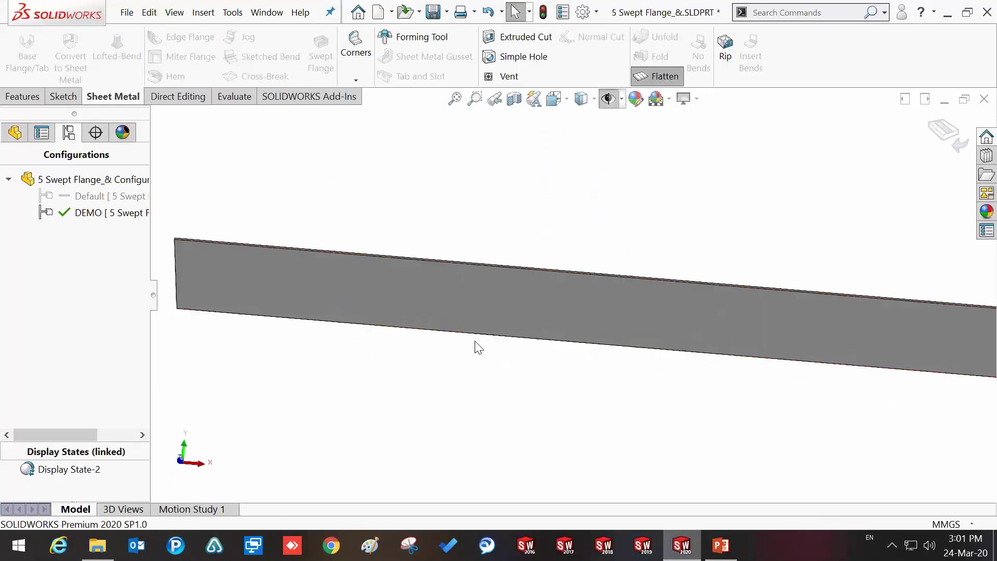
scroll(594, 281, up, 2)
scroll(584, 314, down, 1)
scroll(571, 307, down, 1)
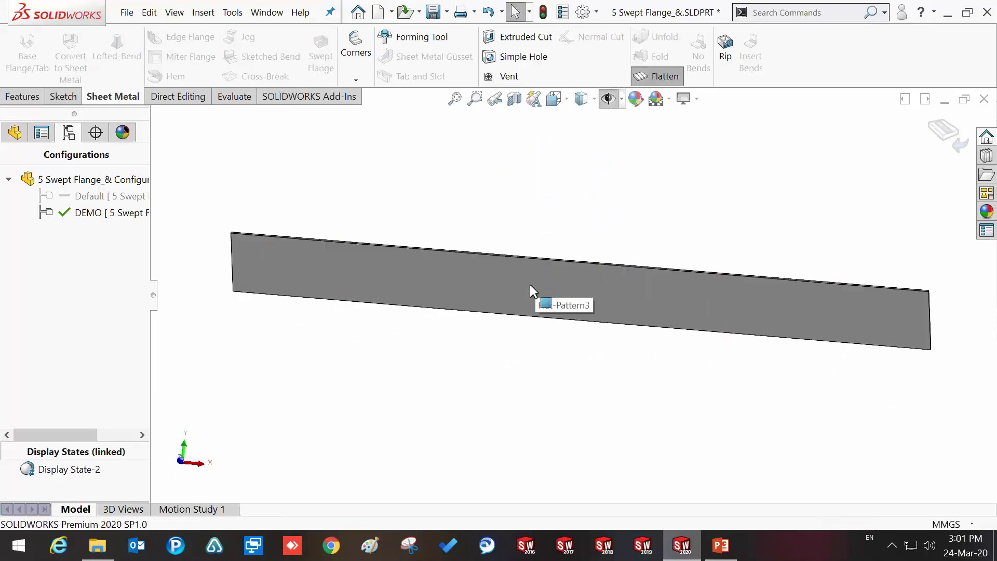
click(16, 133)
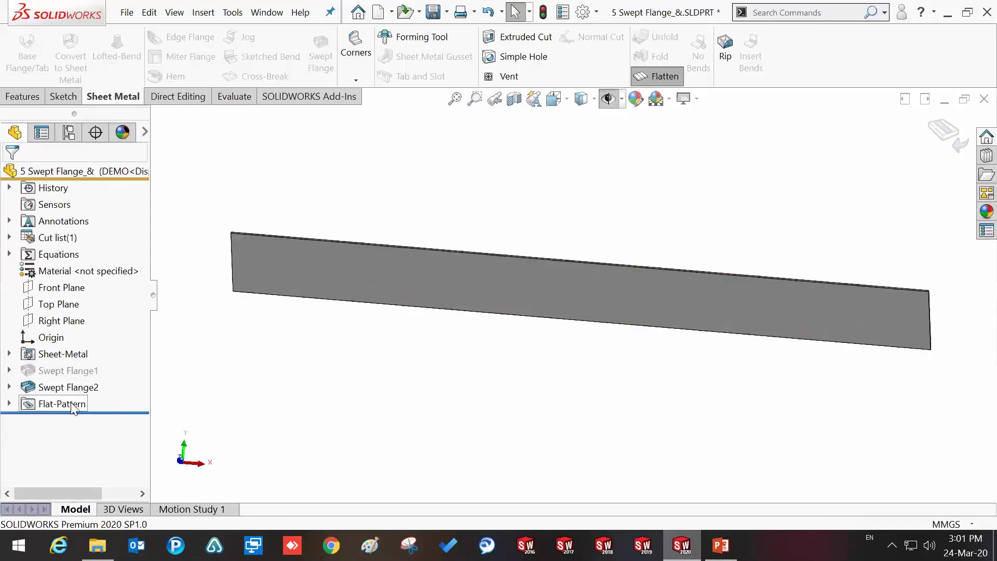
click(10, 404)
right_click(45, 406)
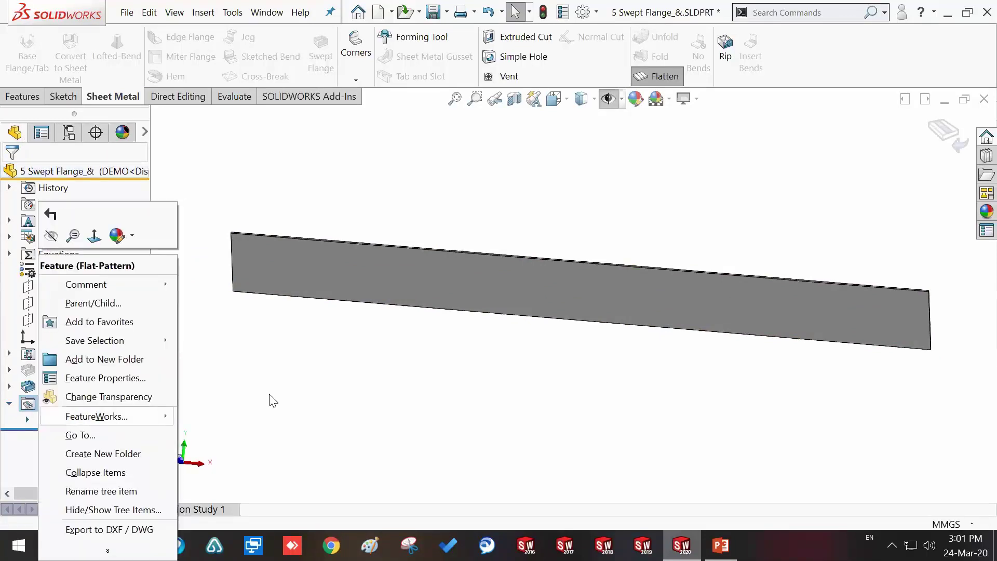
click(188, 398)
click(101, 420)
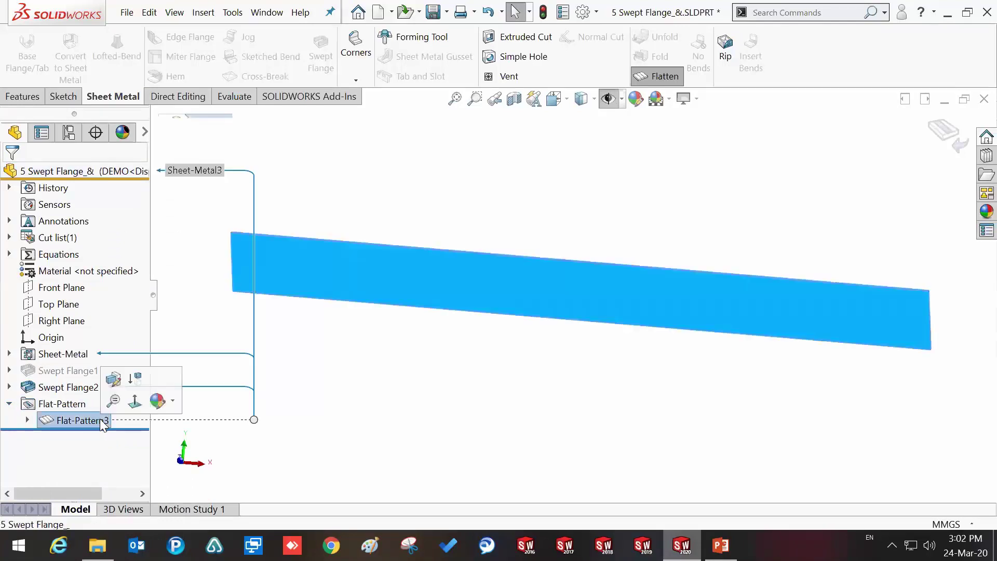
click(114, 382)
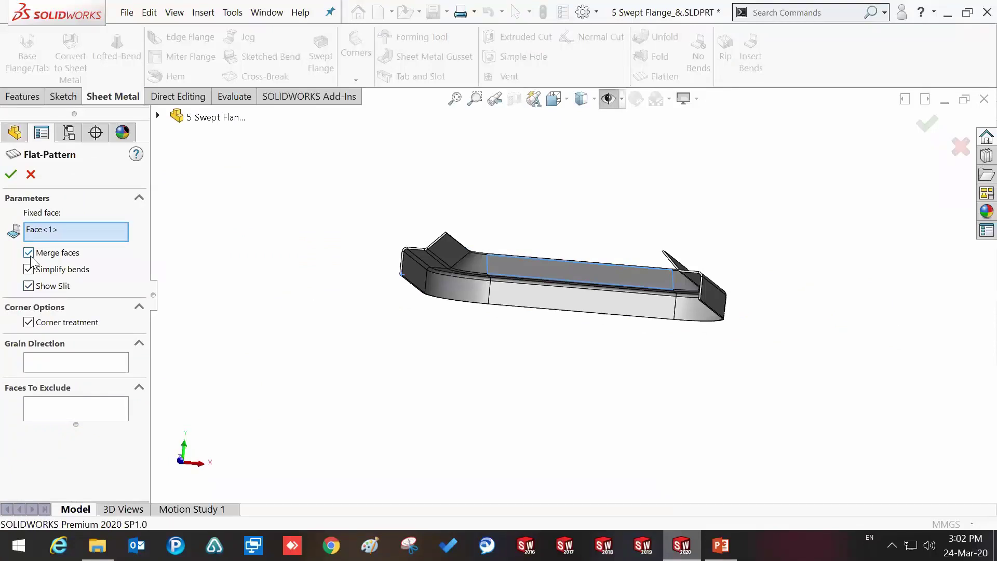
click(11, 174)
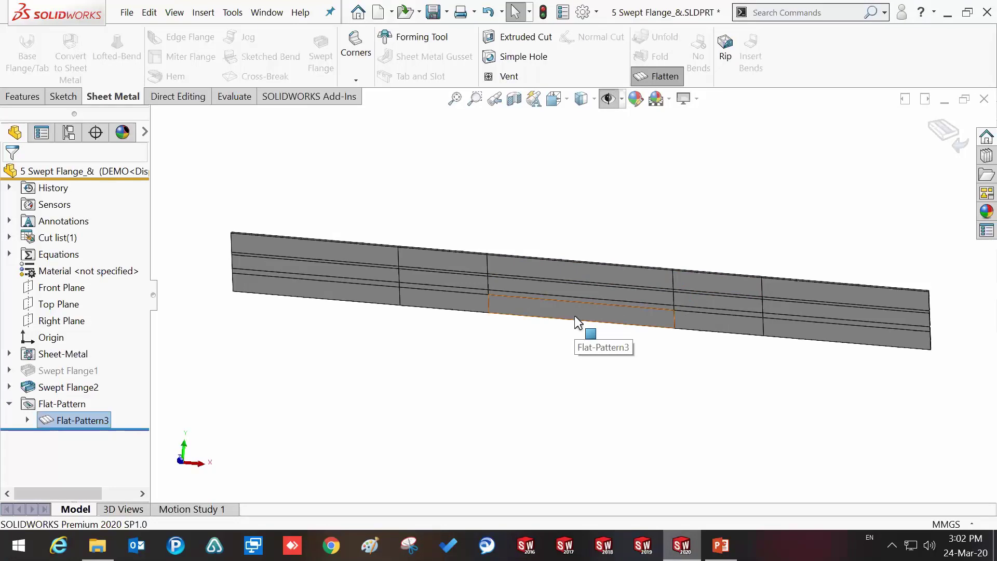
- Recheck the Flat-Pattern3 settings, exit the flattened view and close the part without saving
right_click(102, 420)
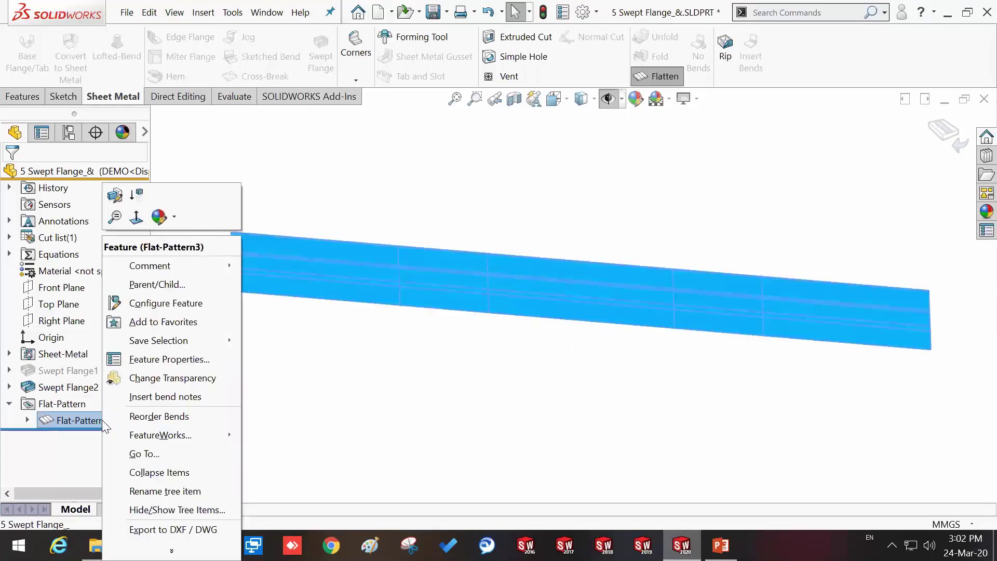
click(115, 195)
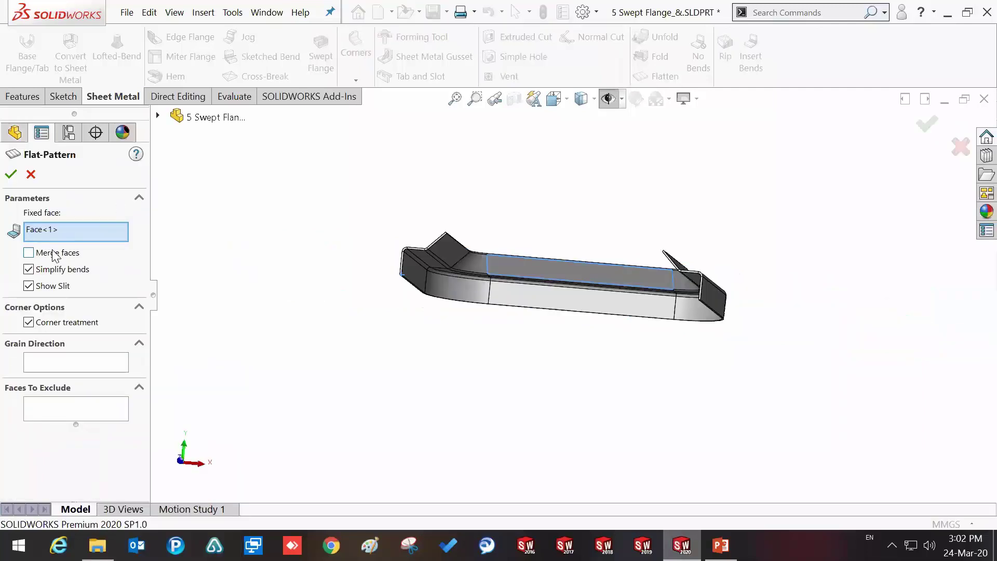
click(31, 175)
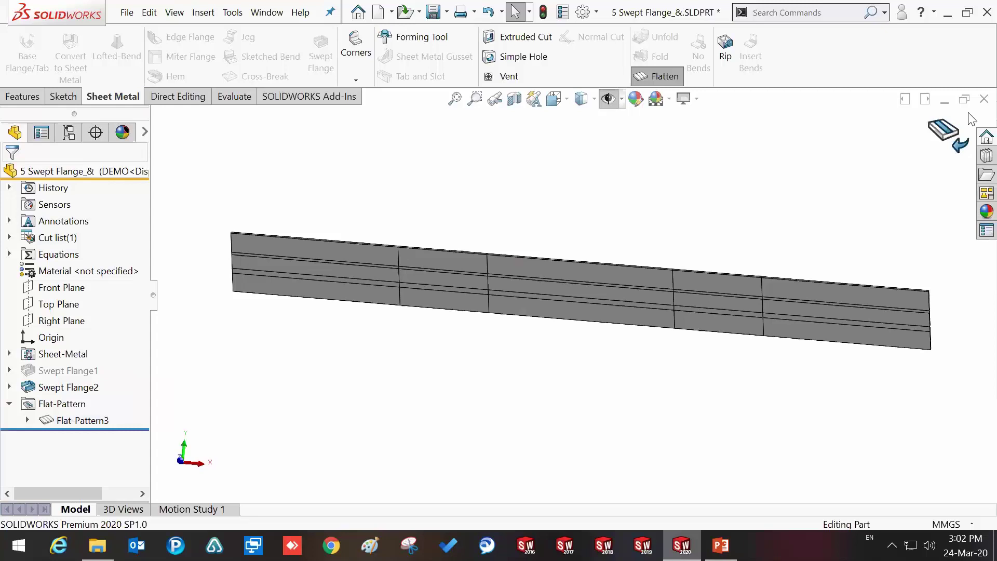
click(946, 134)
click(984, 98)
click(516, 285)
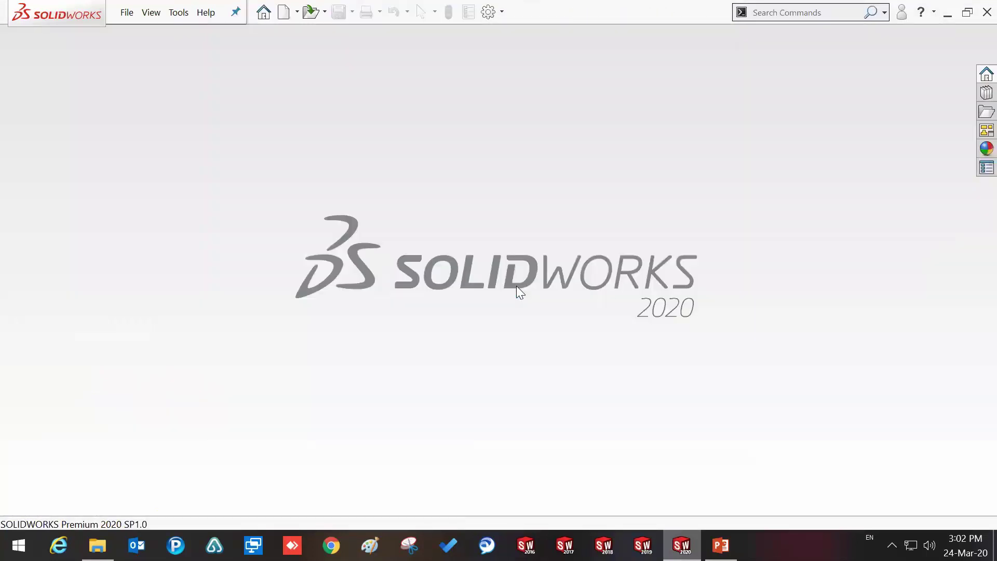
mouse_move(378, 319)
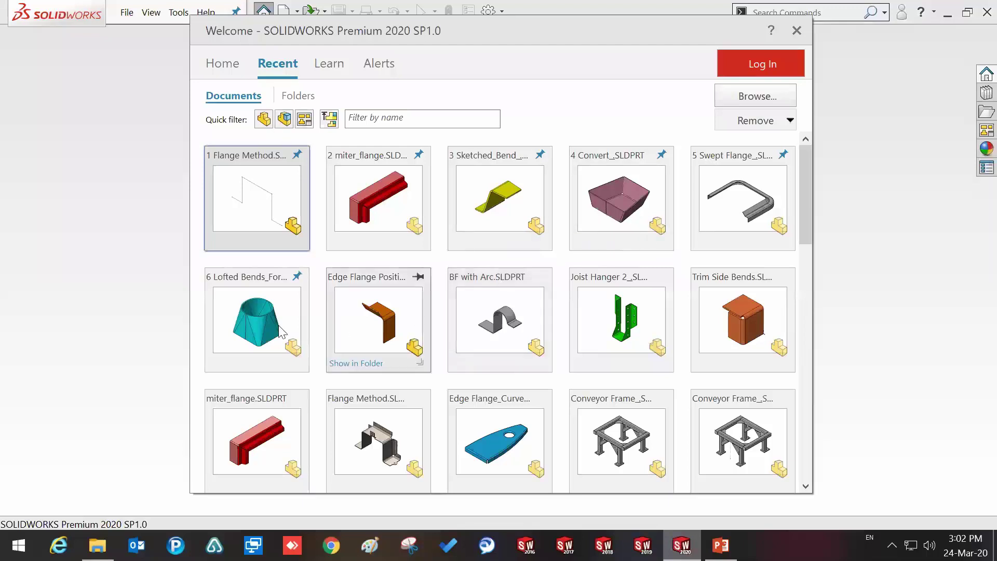
- Open 6 Lofted Bends_Formed w BLs, inspect the Lofted Bends1 seam gap, then activate DEMO
click(262, 312)
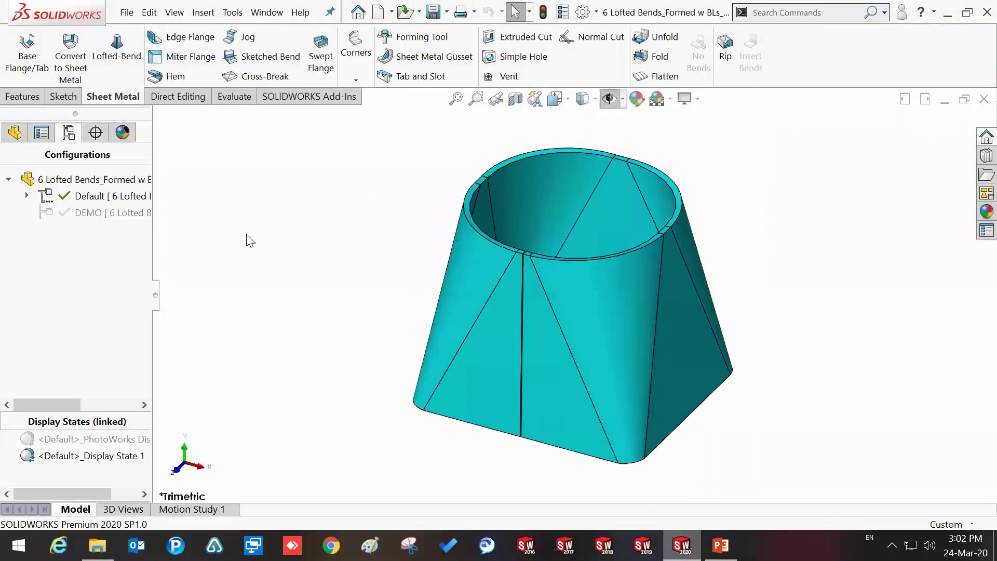
mouse_move(414, 284)
middle_down()
mouse_move(403, 149)
mouse_move(405, 236)
mouse_move(410, 176)
middle_up()
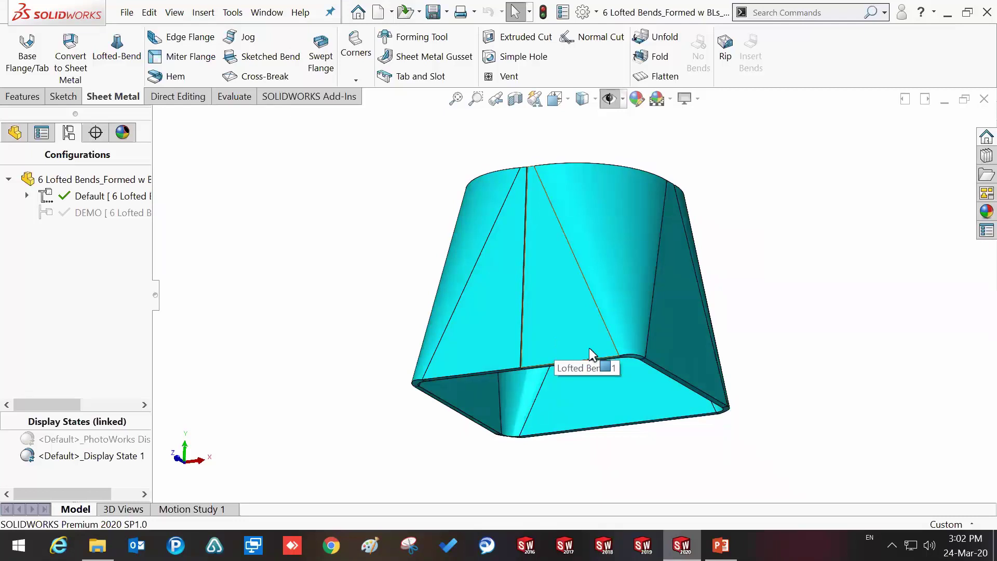
mouse_move(578, 330)
middle_down()
mouse_move(571, 265)
mouse_move(550, 223)
mouse_move(526, 305)
mouse_move(556, 230)
mouse_move(590, 205)
mouse_move(581, 187)
mouse_move(571, 207)
middle_up()
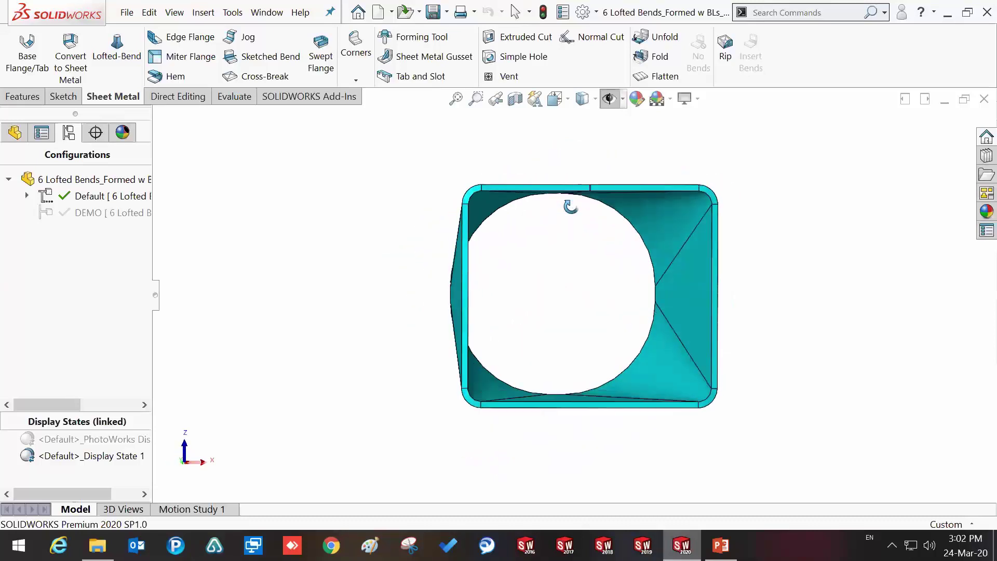
mouse_move(418, 296)
middle_down()
mouse_move(403, 290)
mouse_move(456, 205)
mouse_move(441, 360)
mouse_move(525, 196)
mouse_move(470, 342)
middle_up()
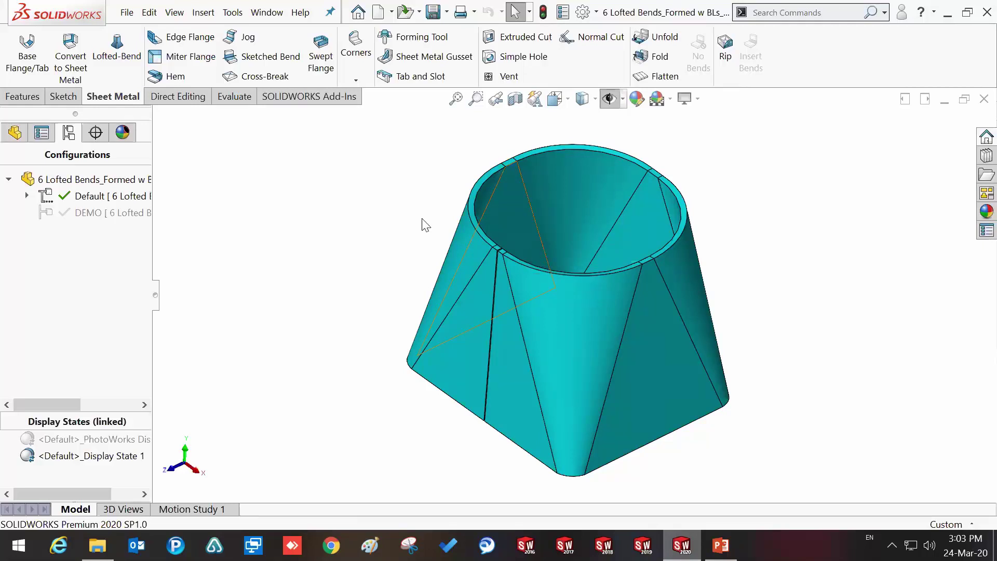
scroll(502, 263, down, 5)
scroll(545, 275, down, 3)
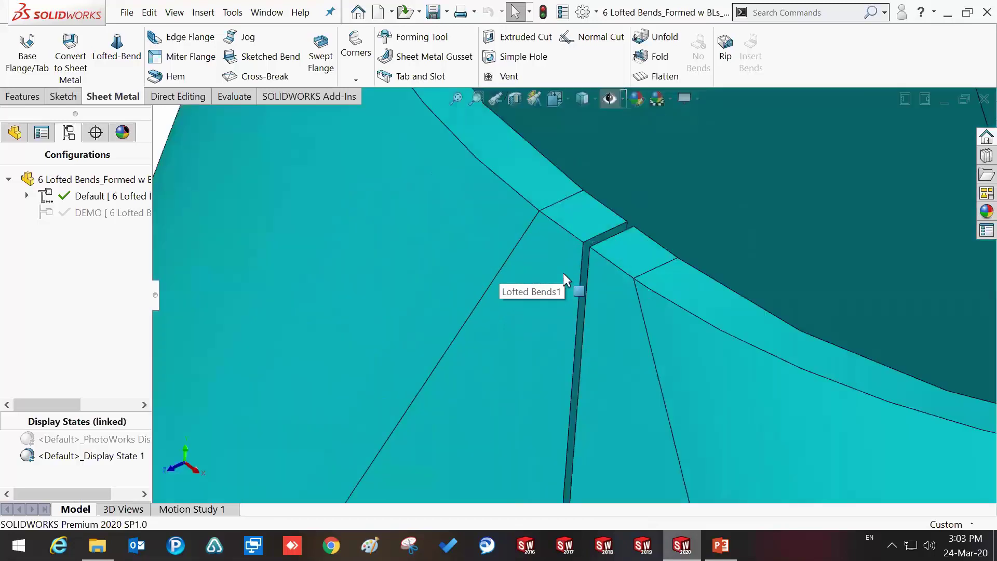
scroll(607, 244, down, 3)
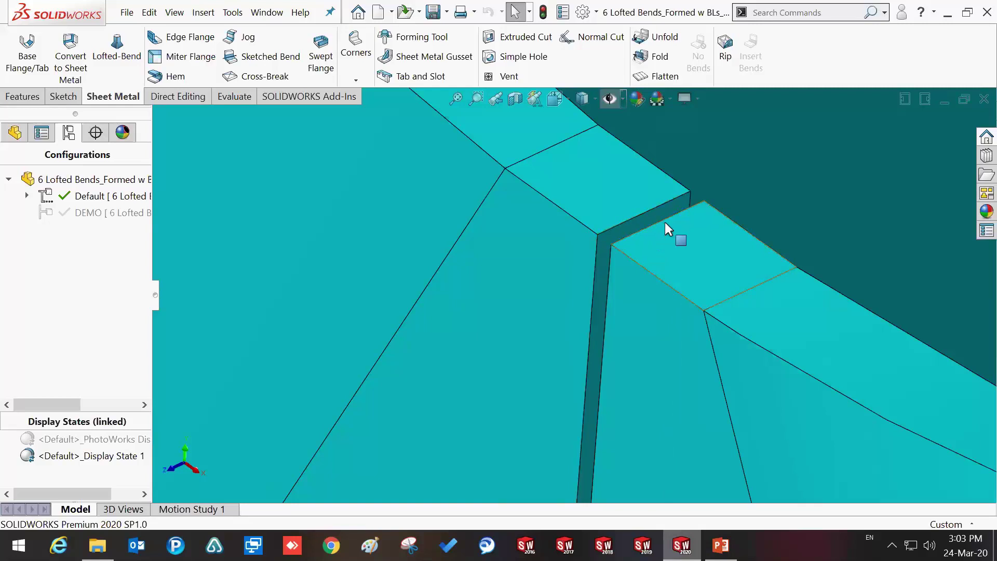
double_click(104, 208)
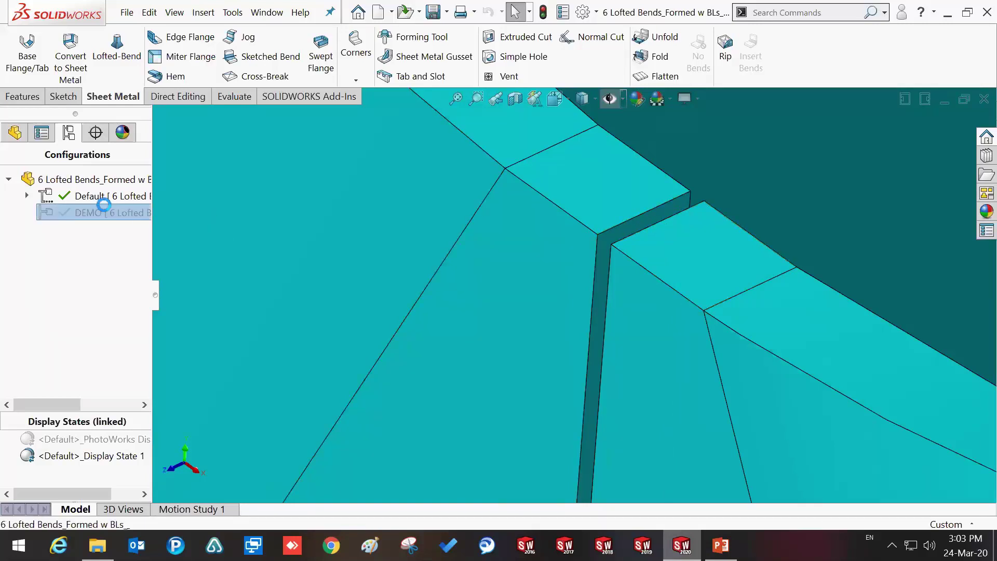
scroll(712, 241, down, 2)
scroll(718, 245, down, 3)
scroll(675, 300, down, 2)
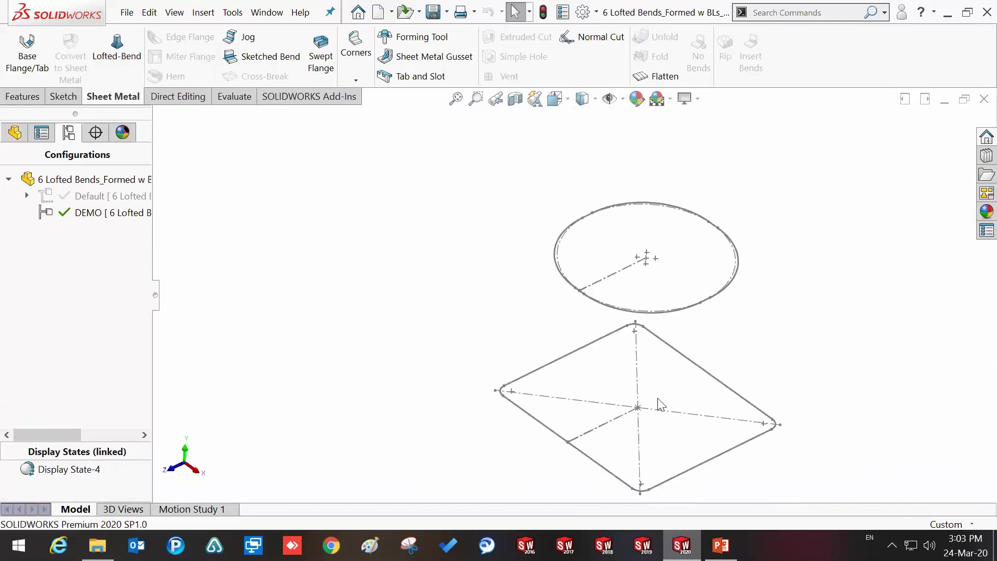
middle_drag(641, 300, 644, 264)
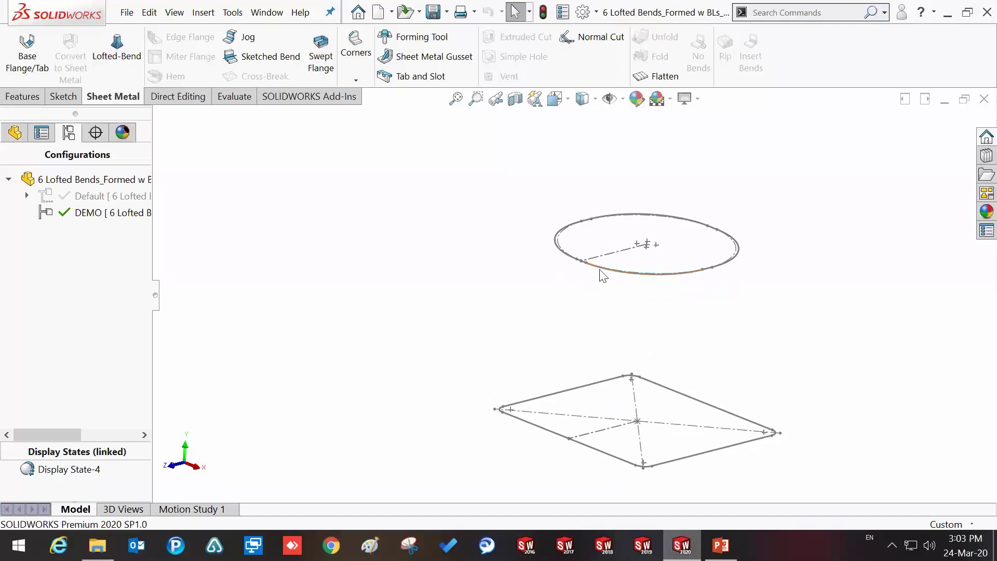
scroll(603, 275, up, 1)
scroll(597, 276, up, 2)
scroll(552, 276, up, 3)
scroll(509, 291, up, 1)
scroll(540, 285, up, 1)
scroll(535, 266, up, 1)
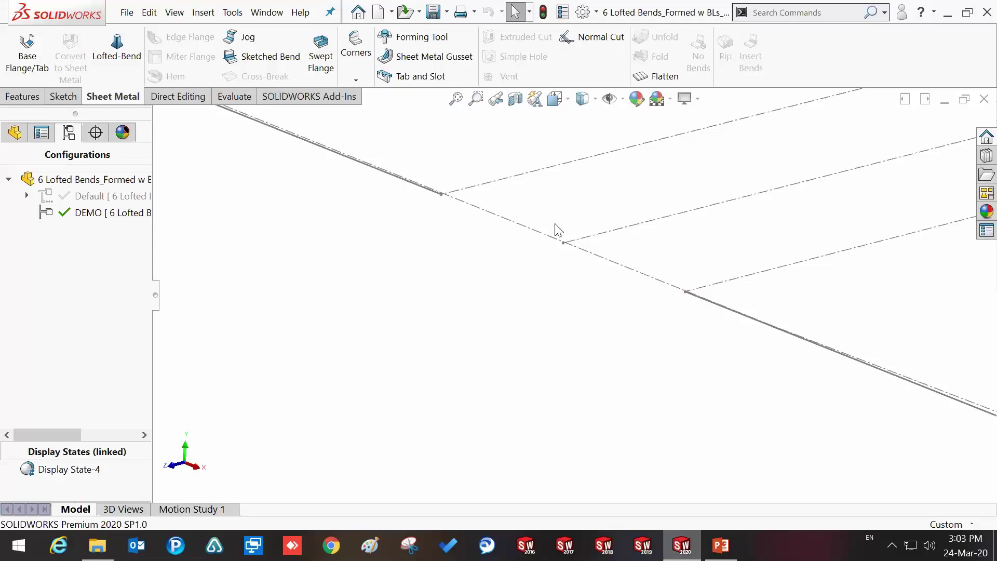
click(582, 250)
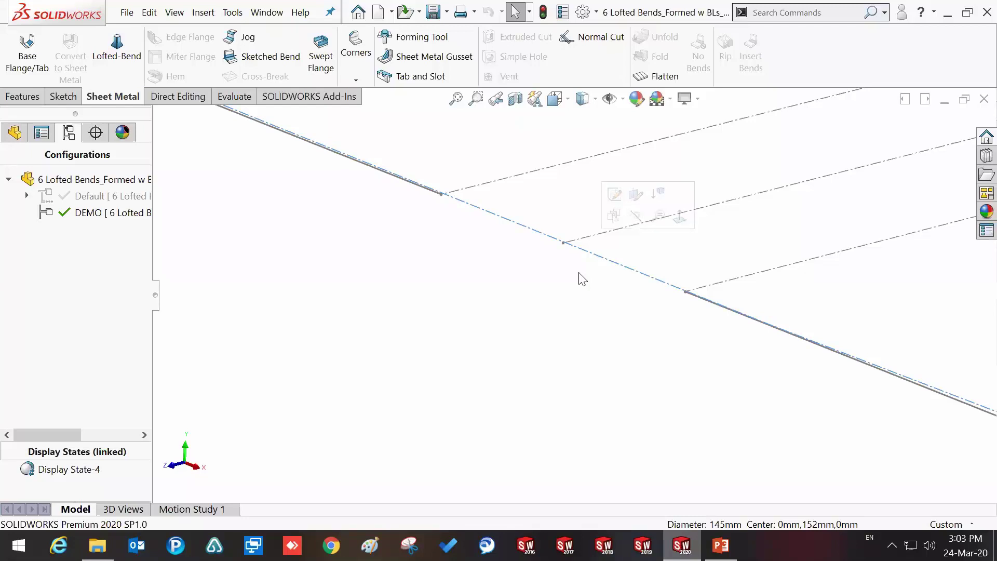
middle_drag(595, 323, 553, 374)
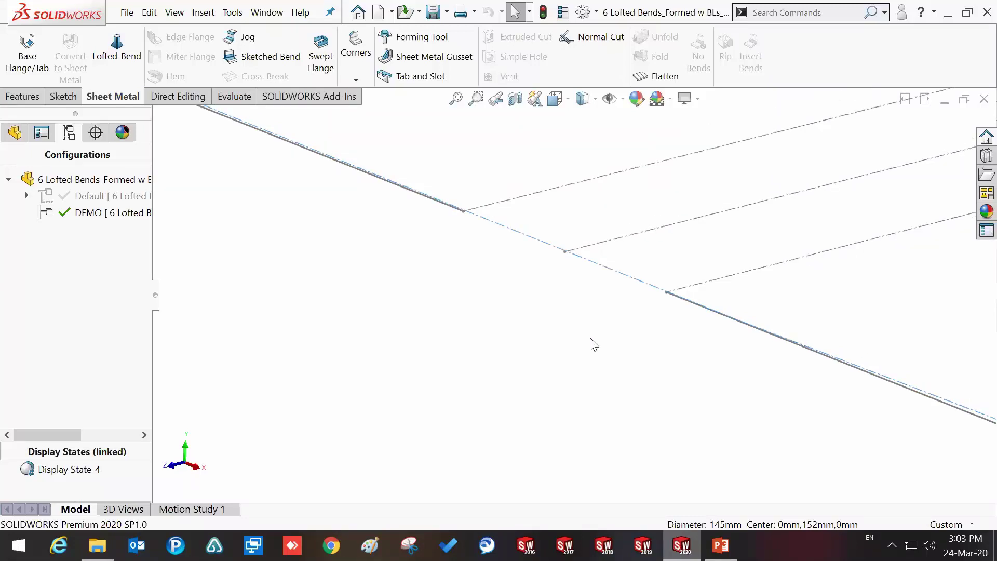
key(f)
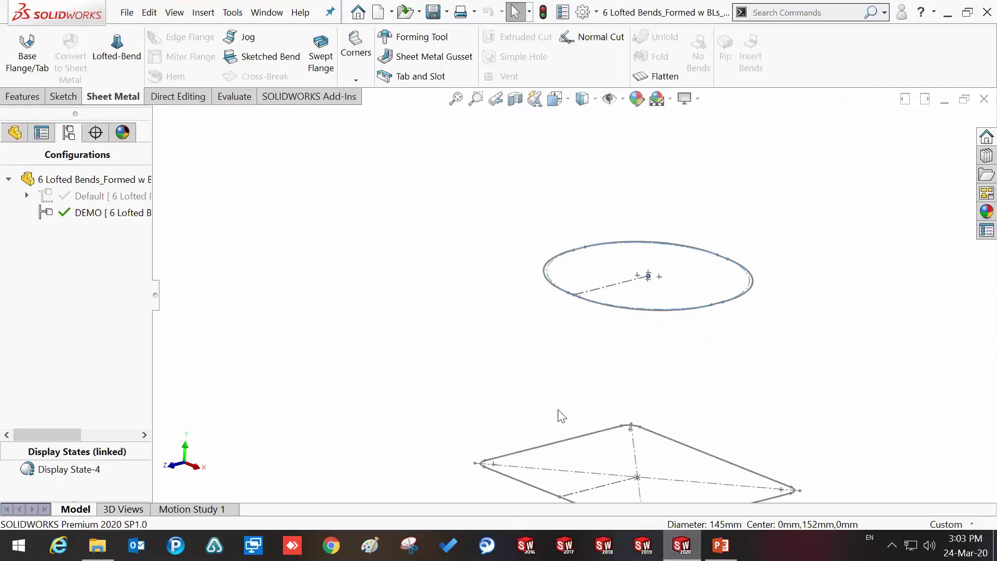
scroll(551, 389, down, 3)
scroll(542, 333, down, 3)
scroll(535, 286, down, 2)
scroll(530, 297, down, 1)
scroll(529, 297, down, 3)
scroll(538, 334, down, 3)
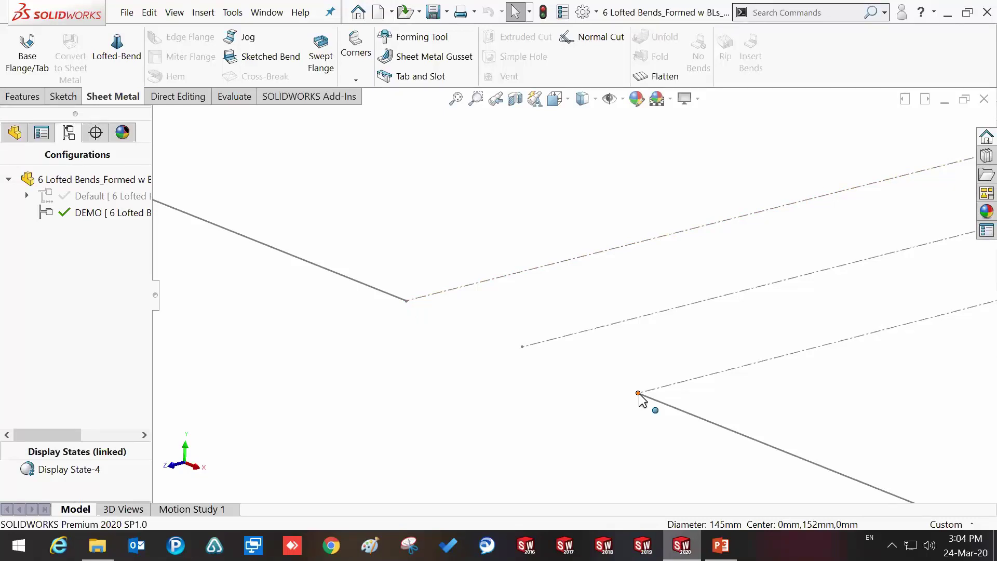
key(f)
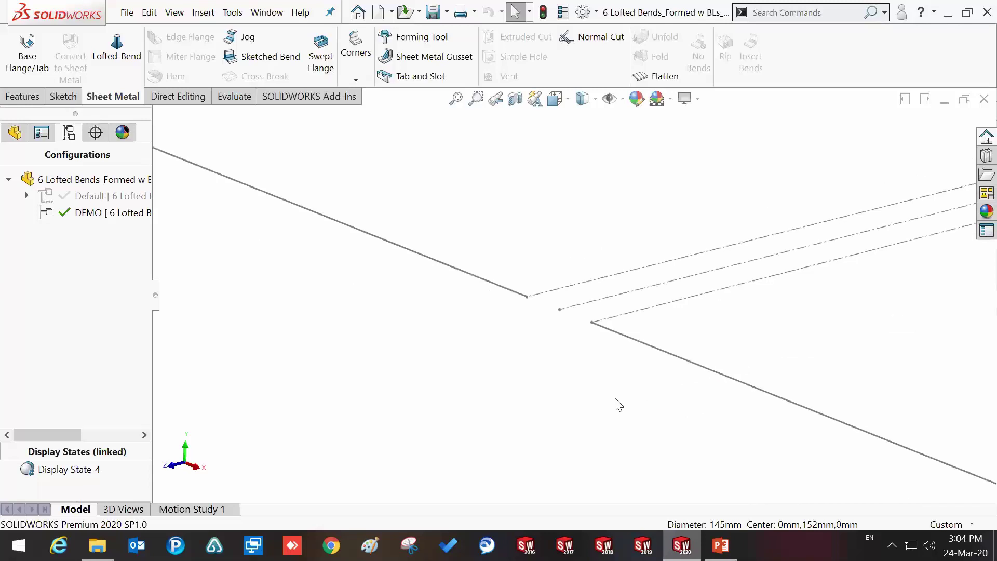
scroll(625, 263, up, 5)
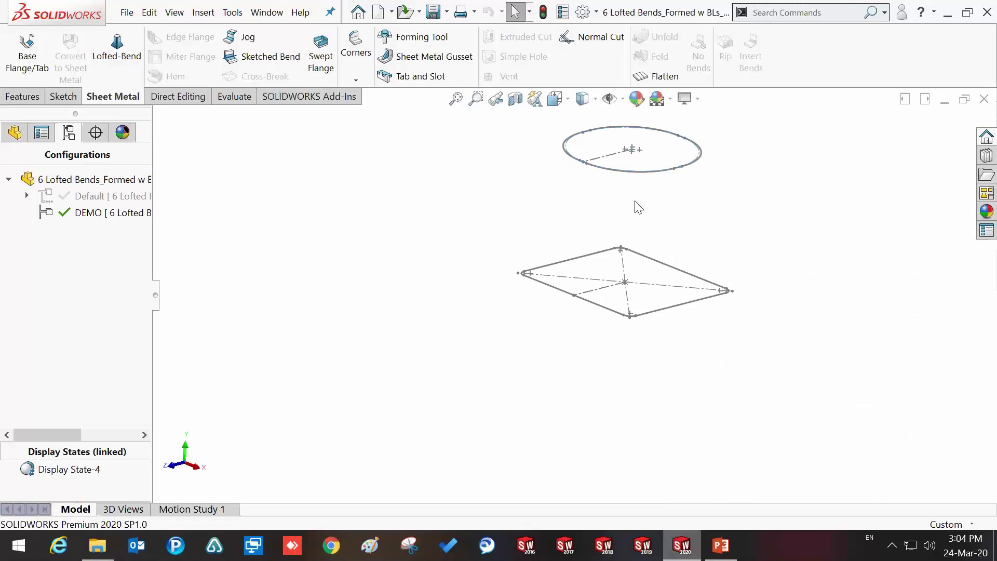
scroll(654, 187, up, 2)
scroll(685, 203, down, 3)
scroll(639, 260, down, 2)
scroll(618, 333, up, 4)
middle_drag(612, 353, 590, 369)
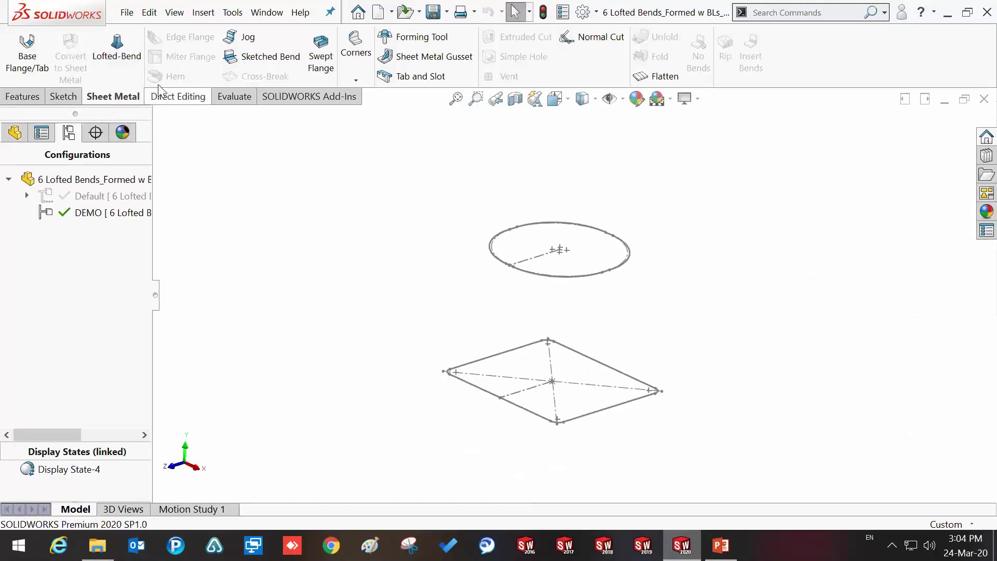
- Start a Bent lofted bends feature from Rect Profile to Round Profile
click(128, 62)
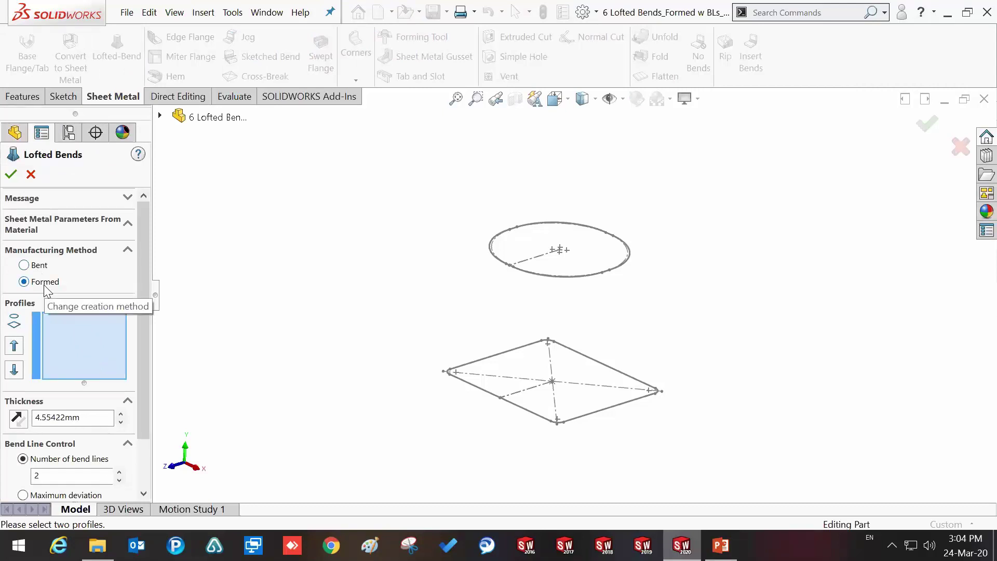
click(24, 265)
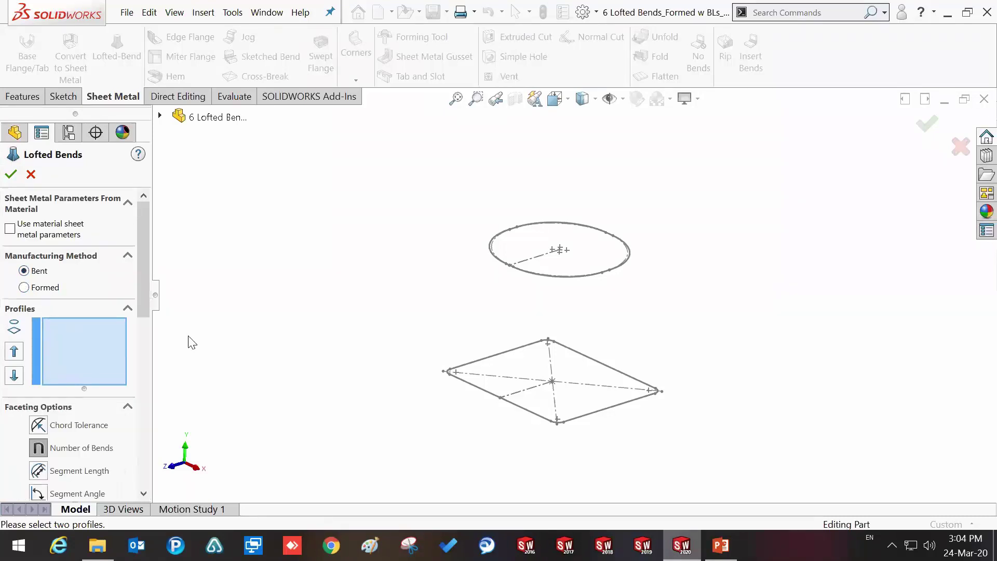
click(551, 421)
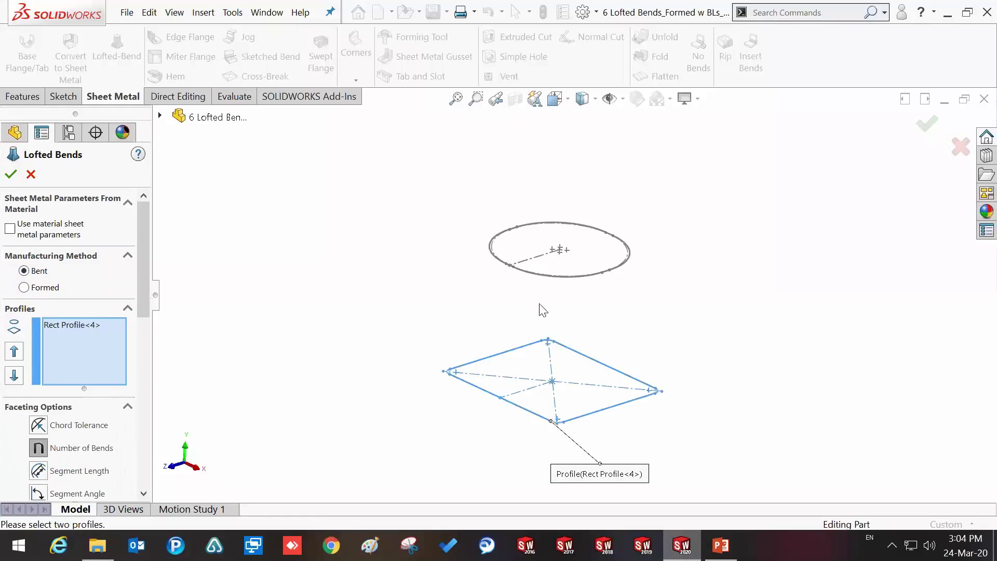
click(550, 277)
middle_drag(538, 278, 586, 318)
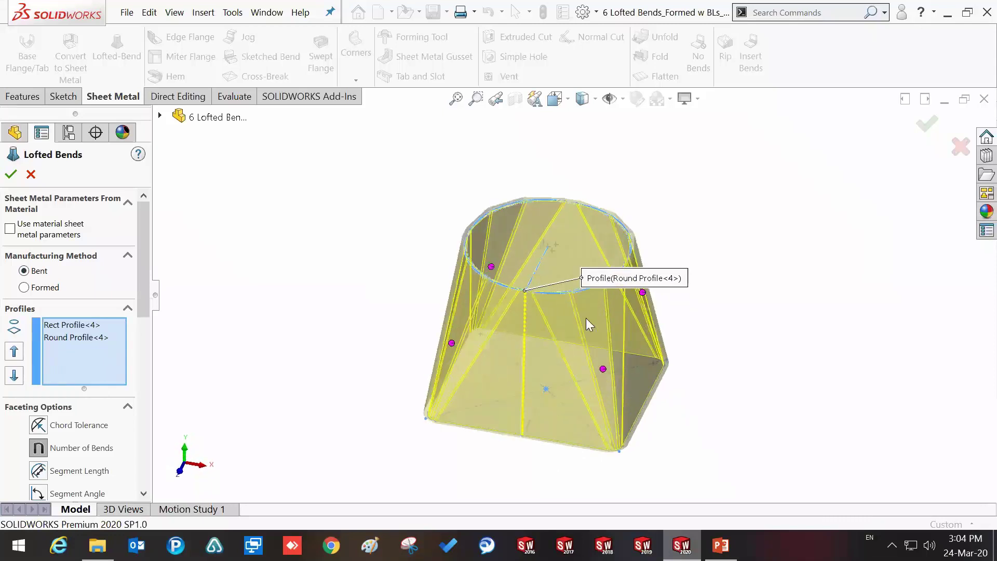
scroll(585, 318, down, 2)
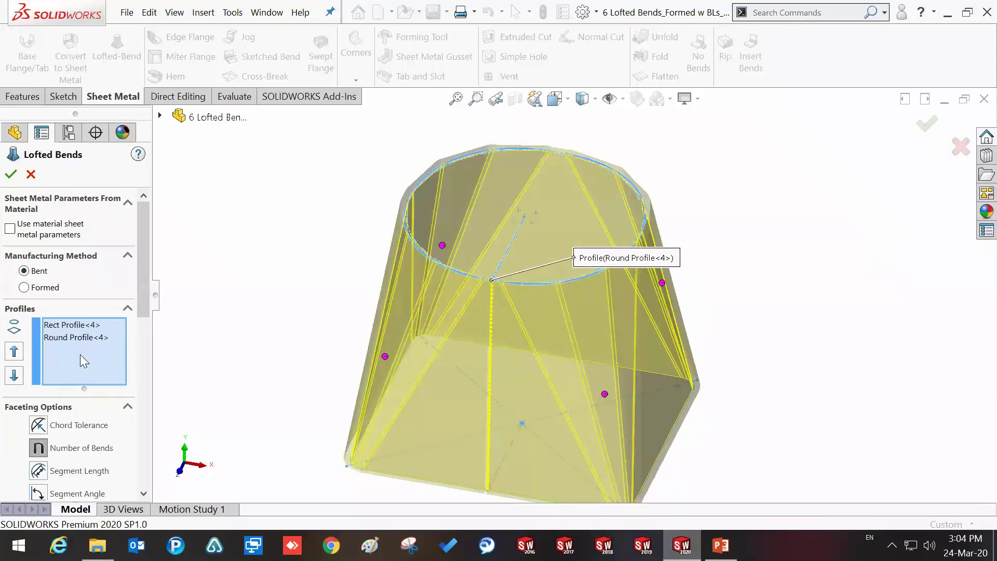
drag(144, 301, 147, 345)
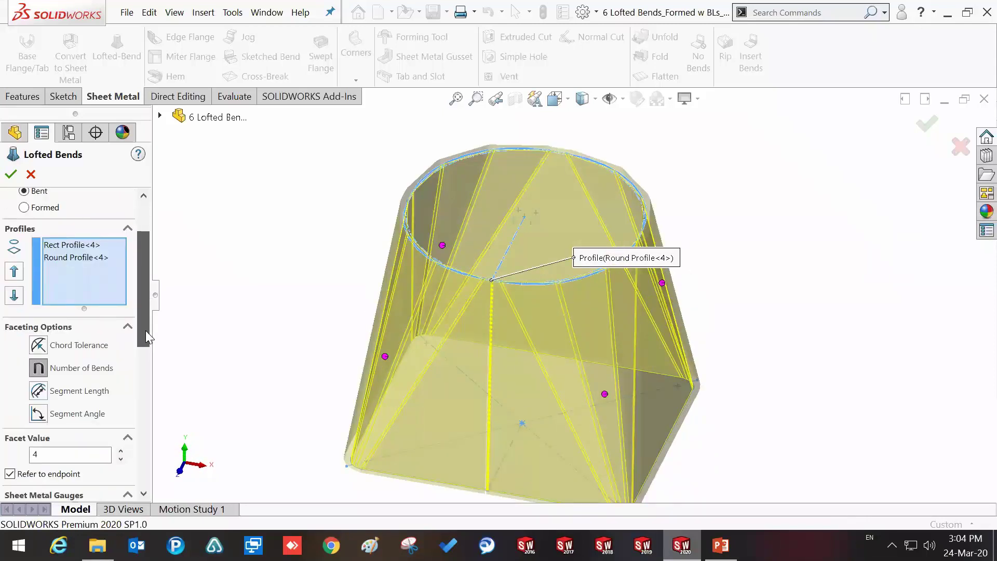
- Set the Number of Bends facet value to 16 and create the feature
click(123, 414)
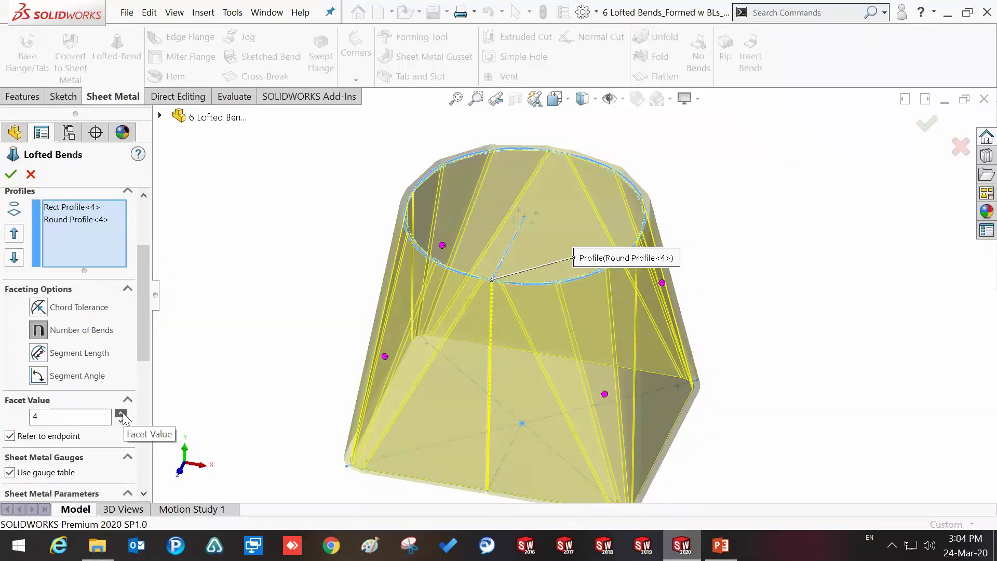
click(122, 414)
click(122, 414)
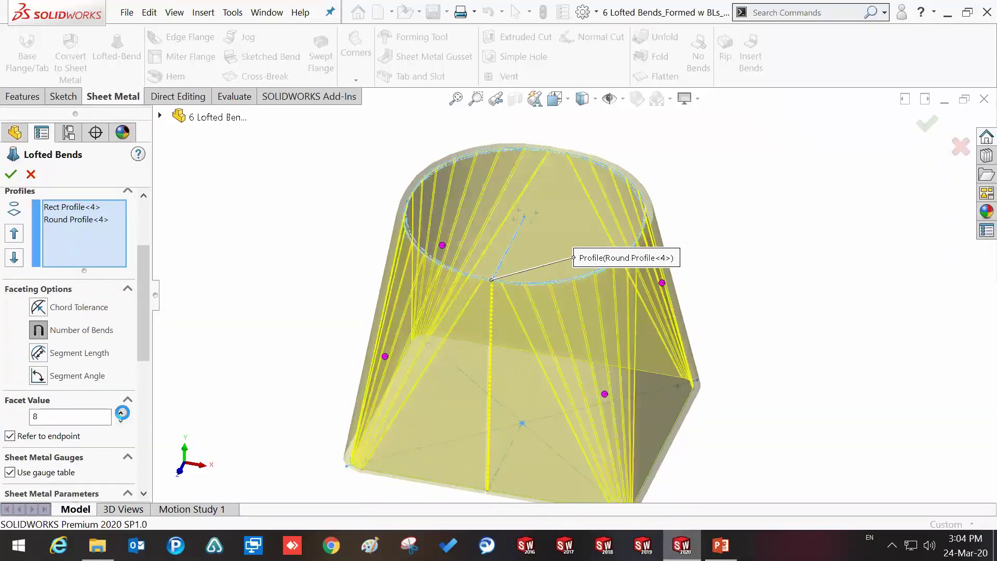
click(122, 413)
click(122, 414)
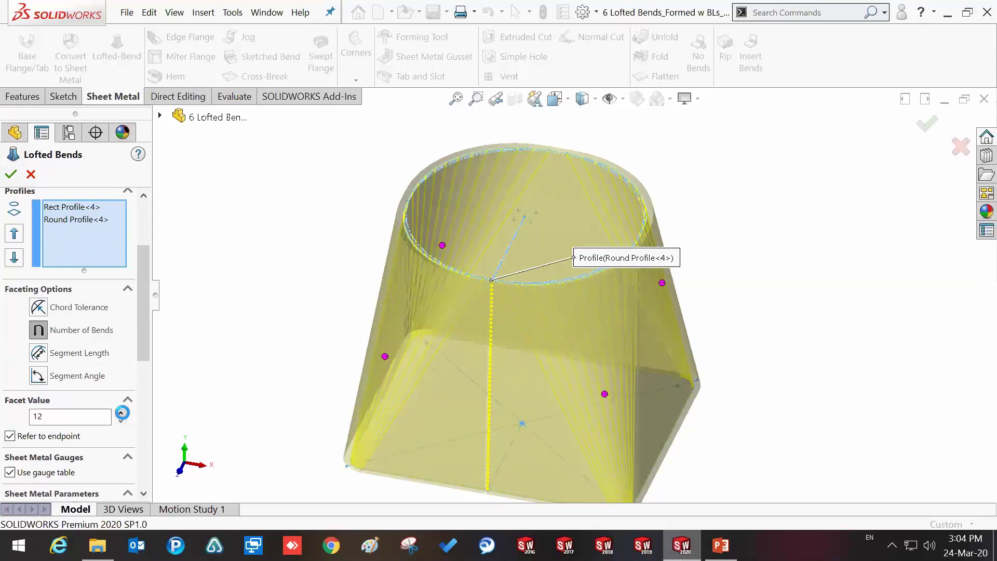
click(122, 414)
click(122, 414)
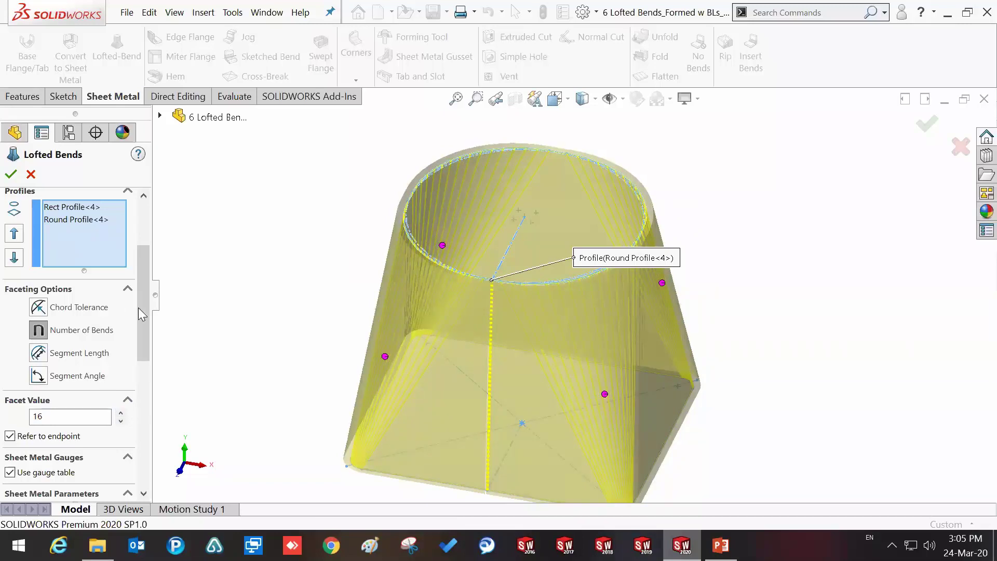
click(10, 174)
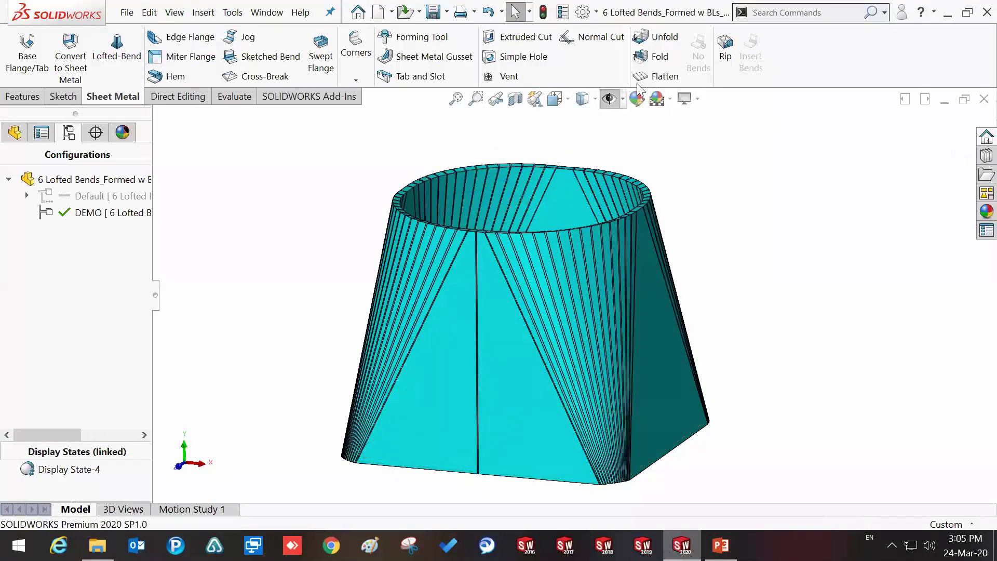
- Flatten the transition, turn off Merge faces in Flat-Pattern4 to show bend lines, then refold it
scroll(616, 248, up, 3)
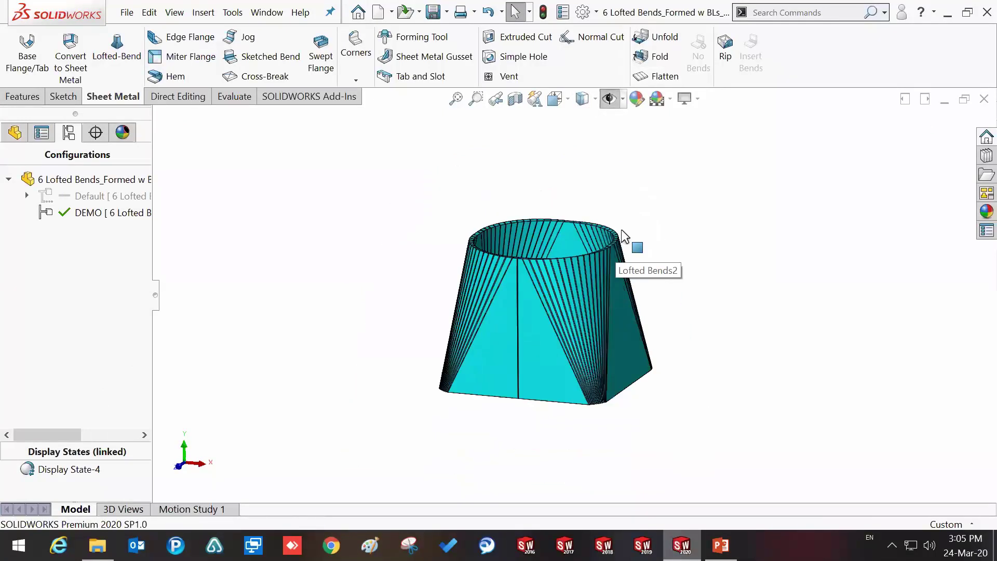
middle_drag(593, 294, 617, 262)
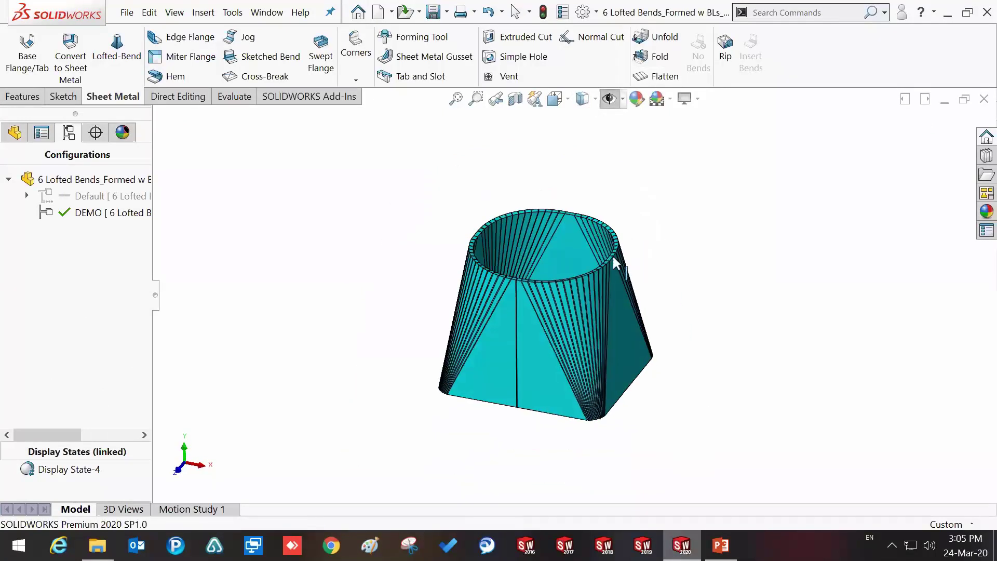
click(656, 78)
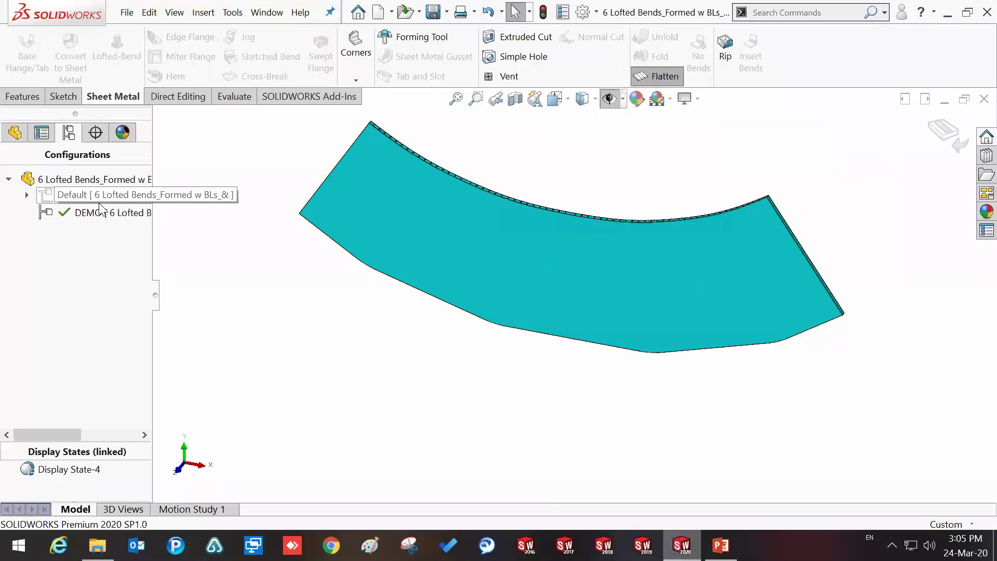
click(15, 133)
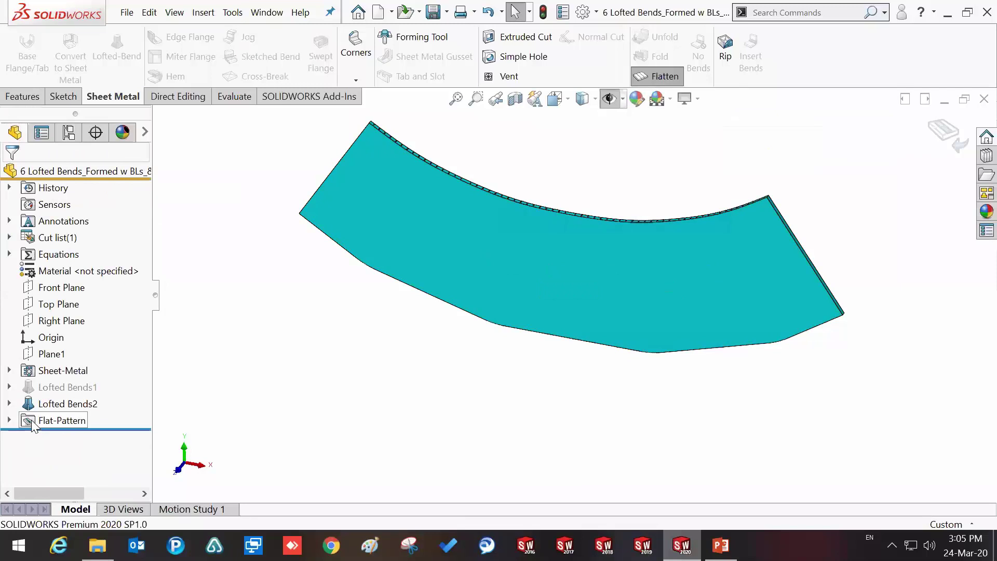
click(9, 420)
right_click(47, 437)
click(74, 197)
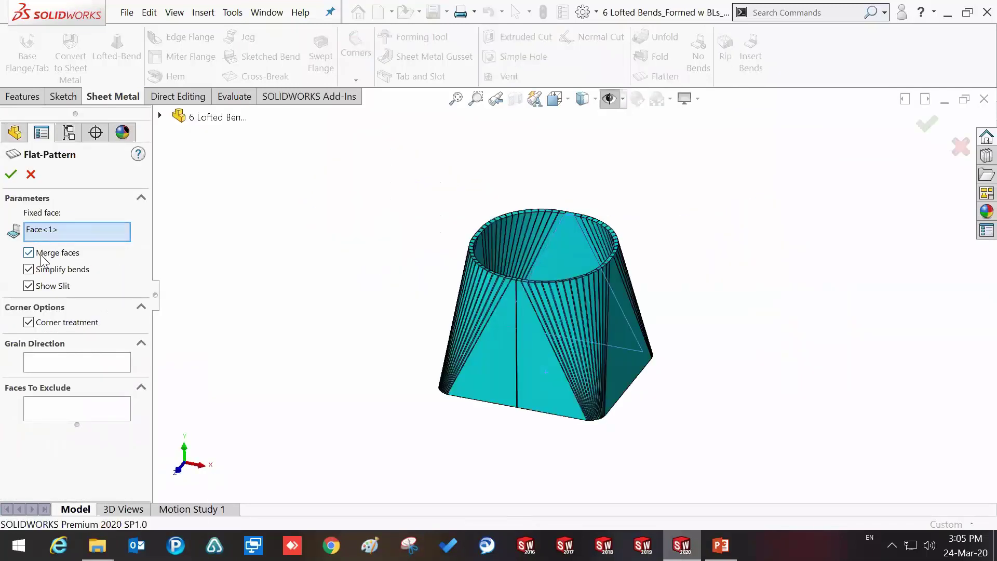
click(11, 176)
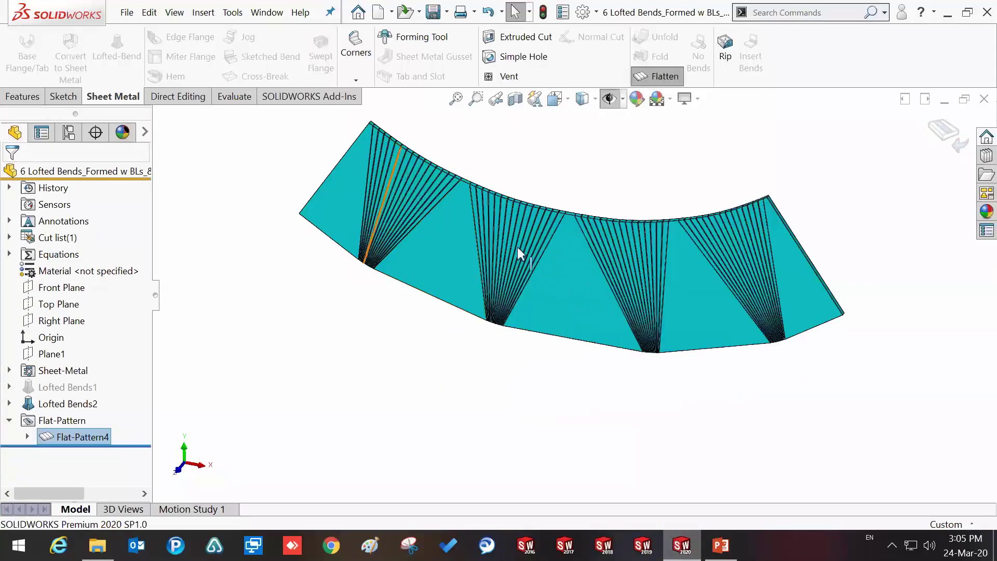
middle_drag(518, 247, 541, 238)
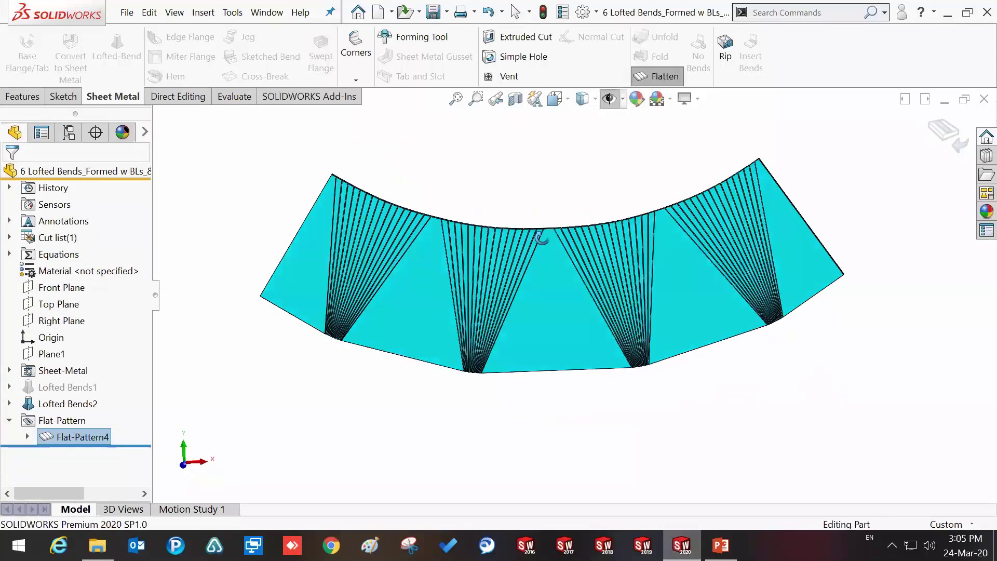
click(655, 78)
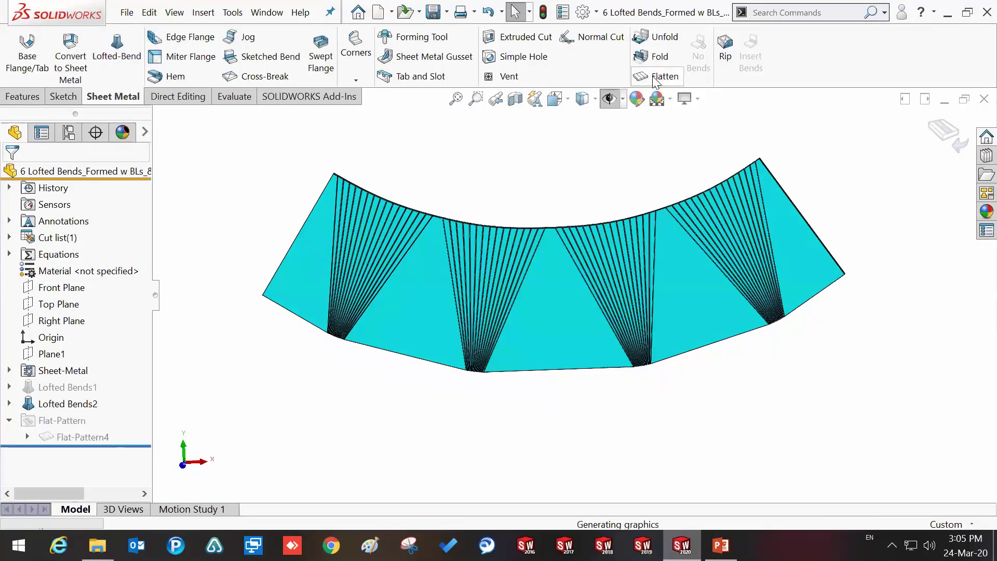
- Delete Lofted Bends2 with its dependents and show the rectangle and circle profile sketches
right_click(78, 406)
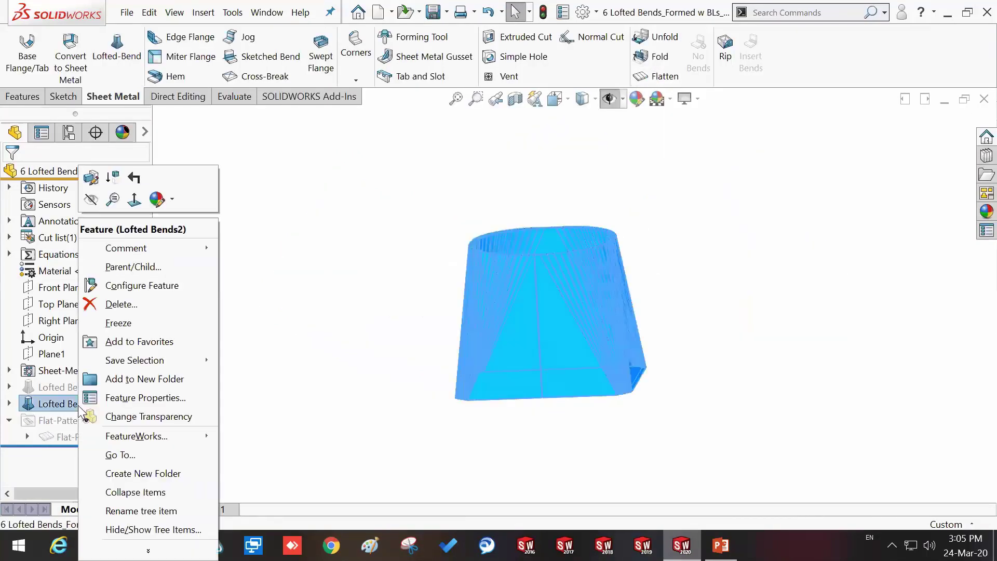
click(119, 315)
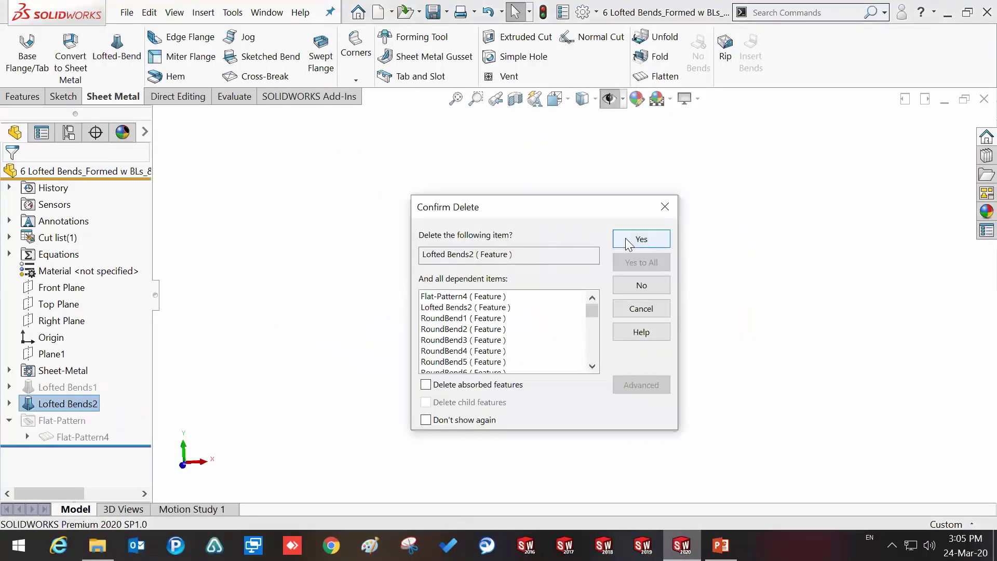
click(639, 239)
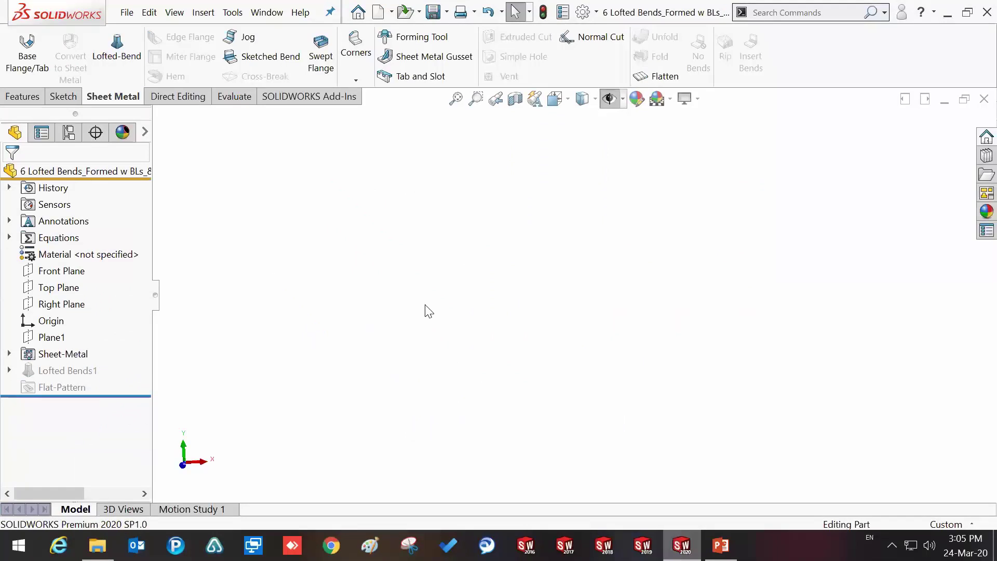
click(610, 98)
mouse_move(462, 198)
middle_down()
mouse_move(429, 216)
mouse_move(423, 207)
middle_up()
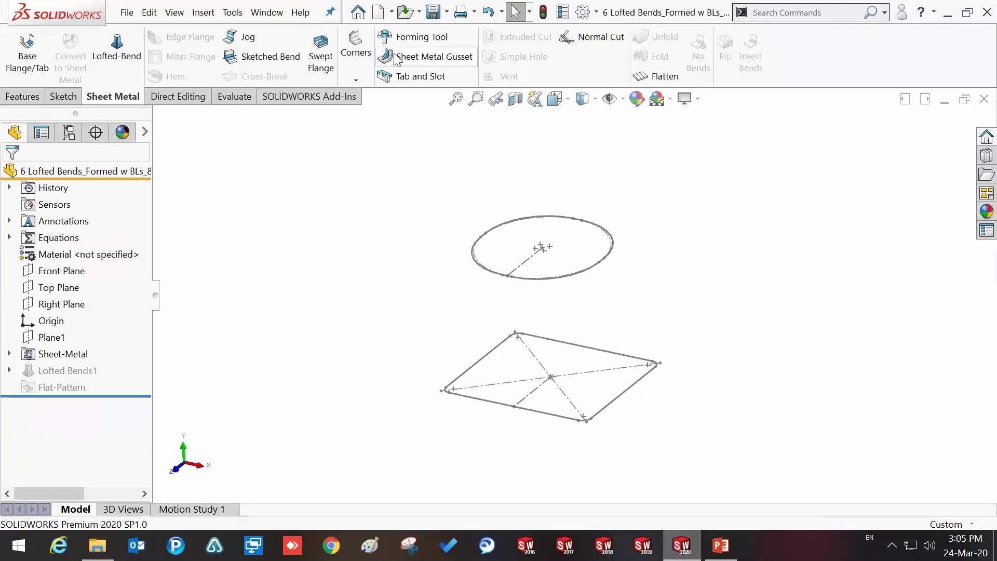
click(117, 52)
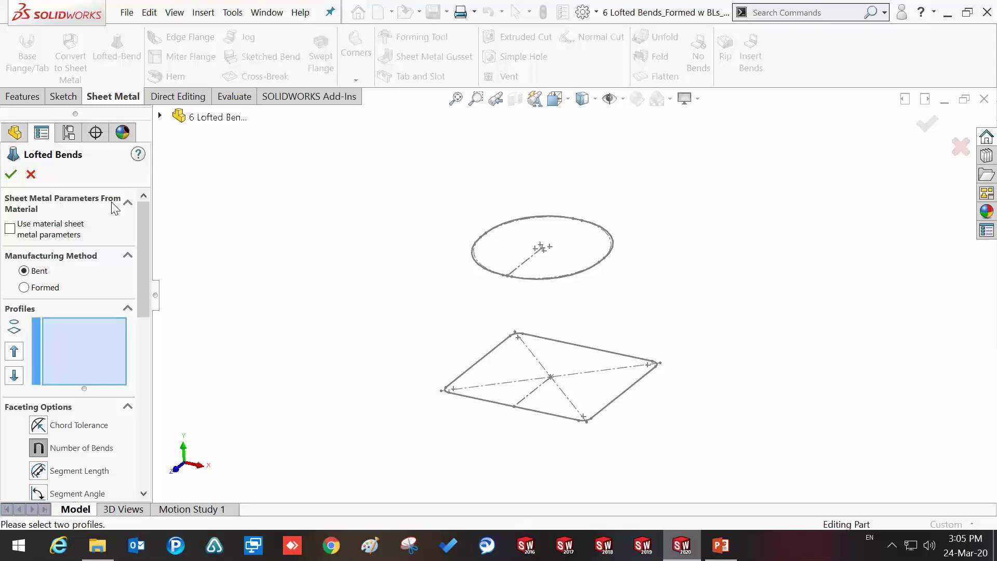
- Create formed Lofted Bends3 lofting Rect Profile to Round Profile
click(47, 288)
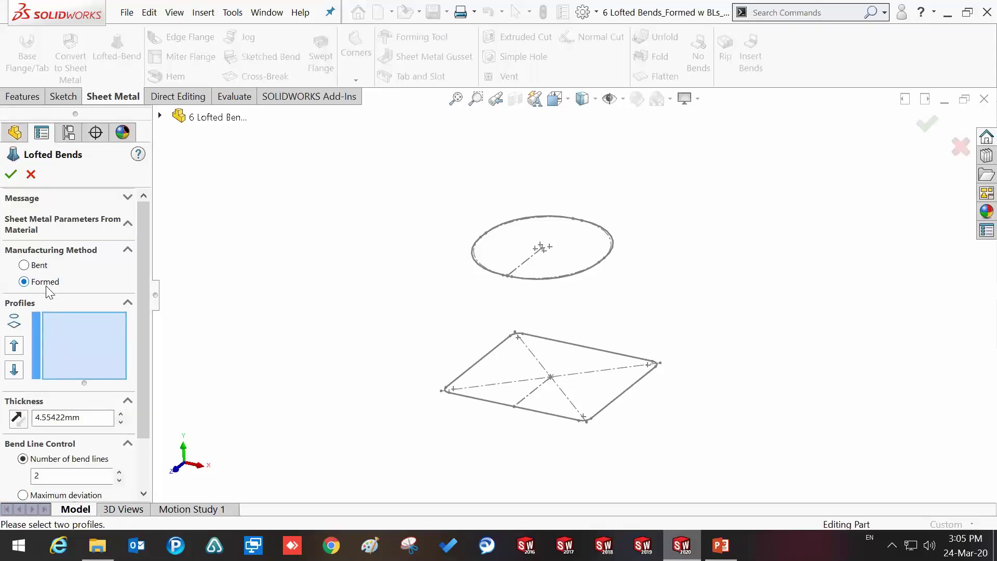
click(578, 420)
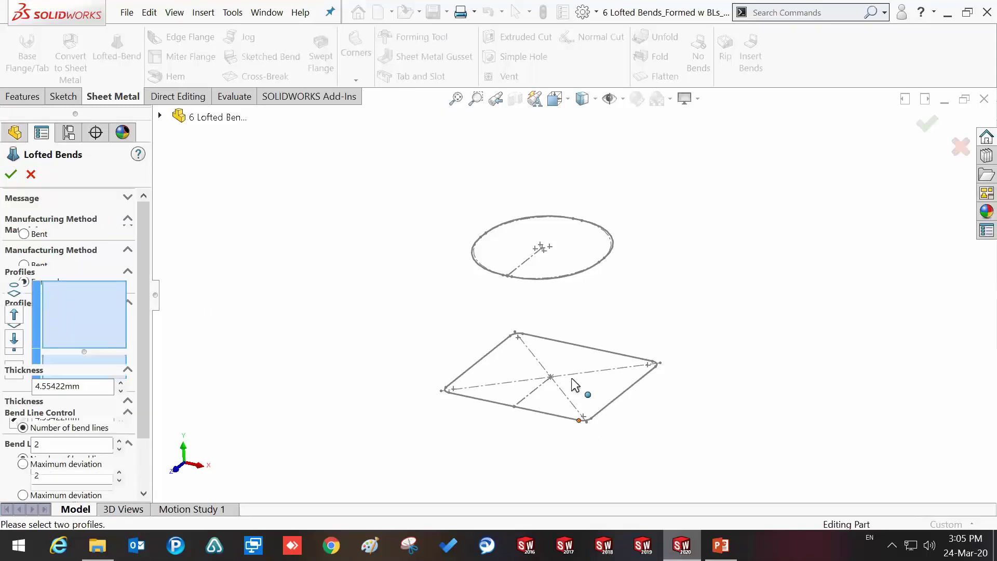
click(549, 279)
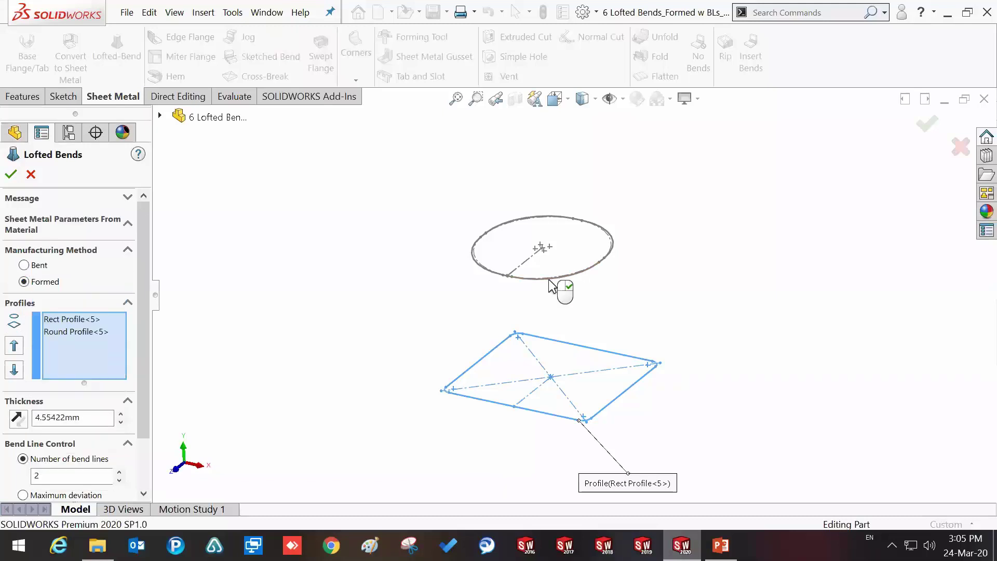
mouse_move(574, 349)
middle_down()
mouse_move(582, 268)
mouse_move(586, 279)
middle_up()
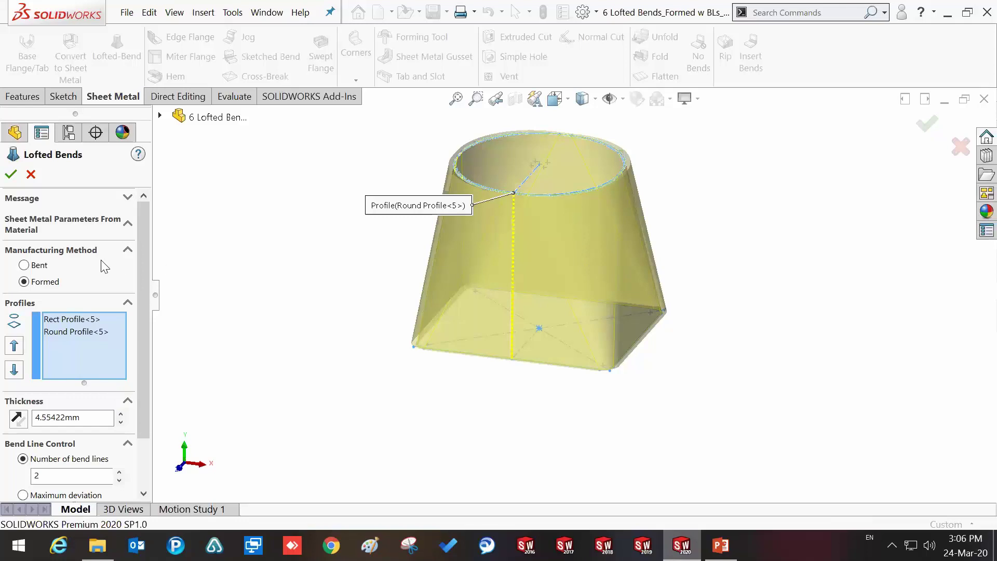
click(11, 174)
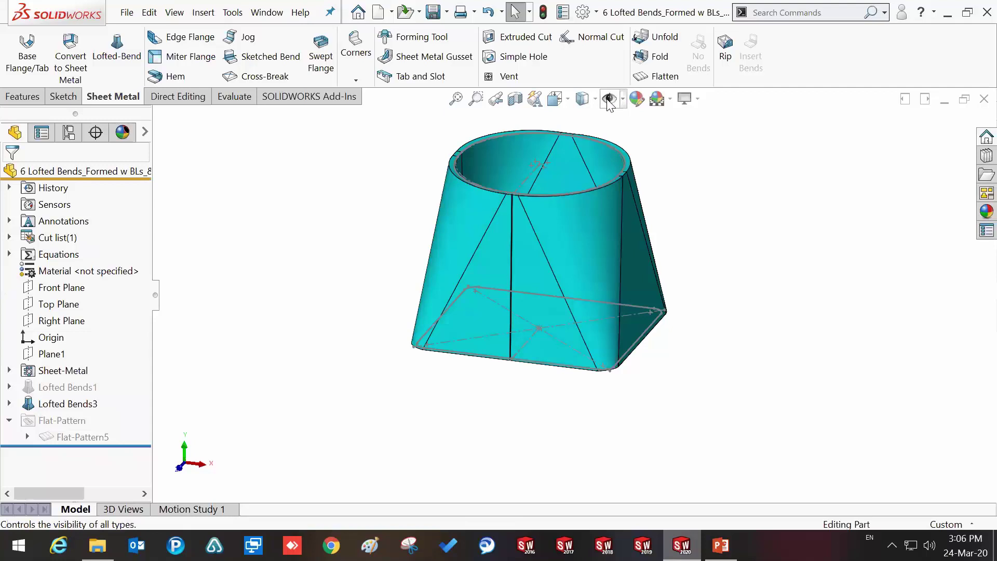
- Inspect Lofted Bends3, then flatten it into the fan-shaped Flat-Pattern5 blank
middle_drag(537, 222, 543, 215)
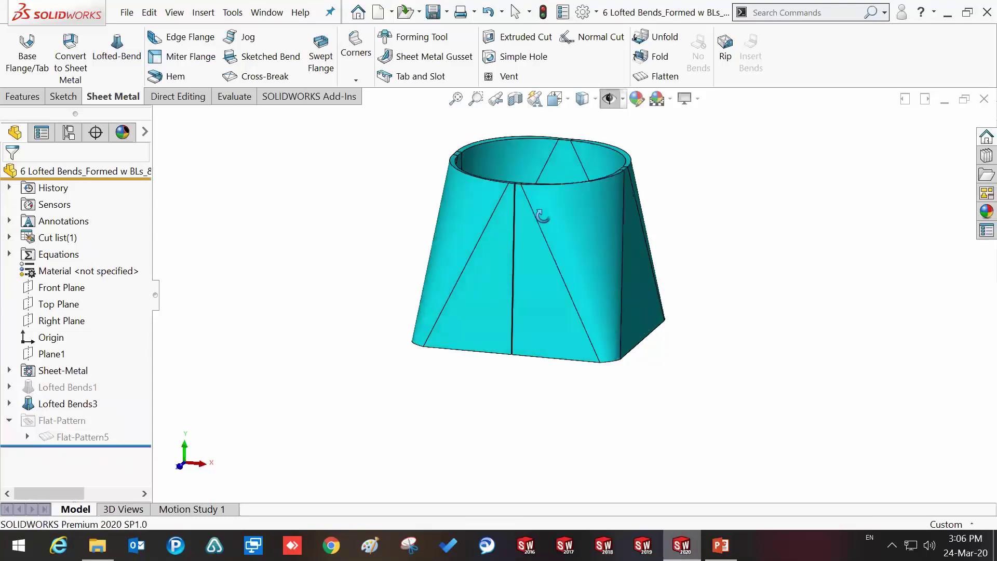
scroll(529, 252, down, 2)
scroll(527, 252, down, 2)
scroll(525, 254, down, 1)
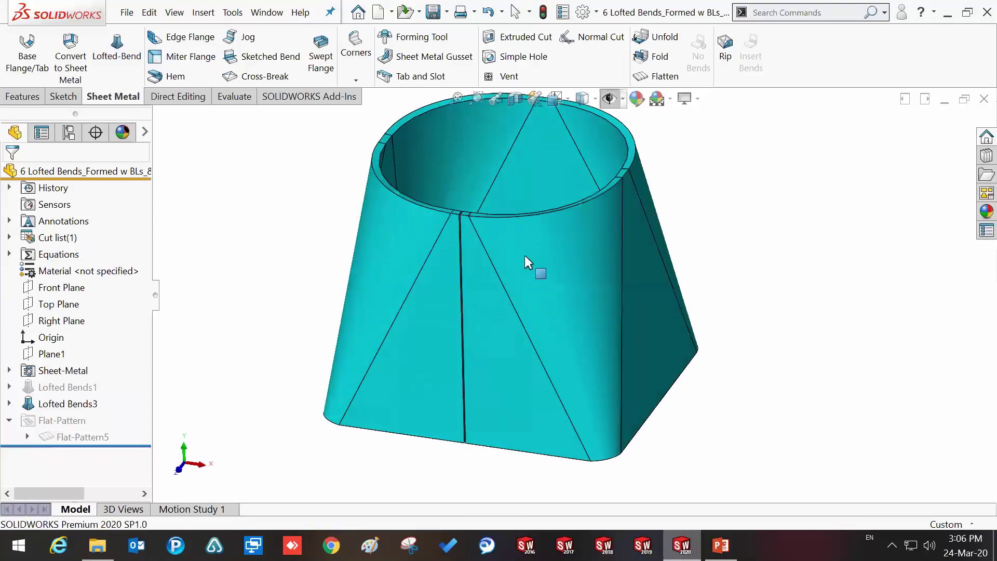
scroll(524, 257, up, 2)
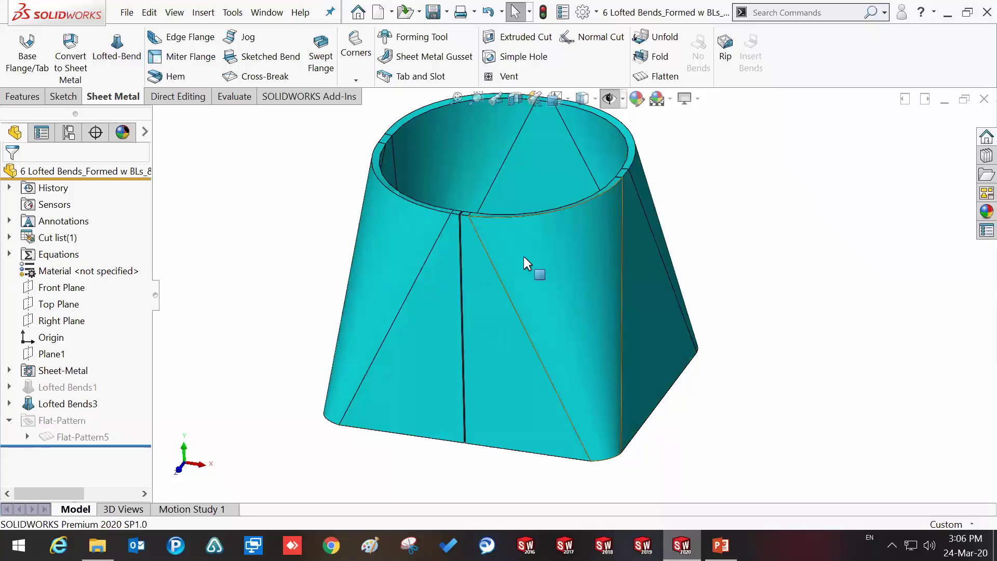
scroll(524, 256, up, 1)
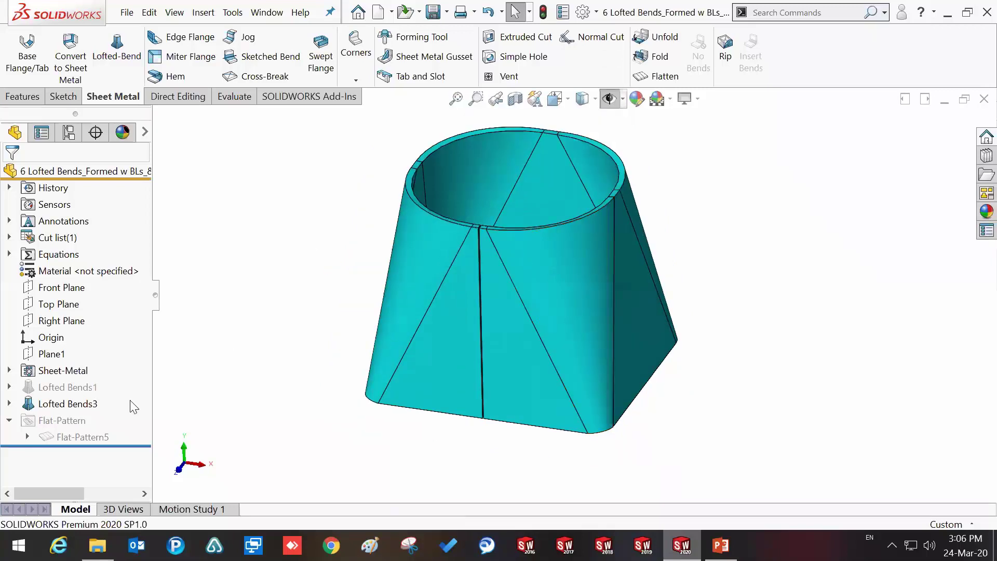
click(670, 78)
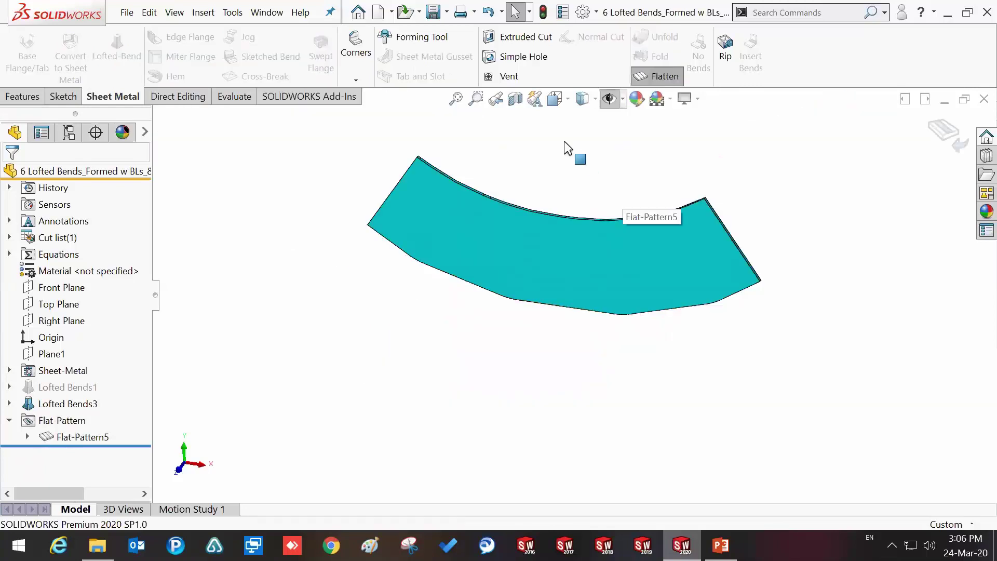